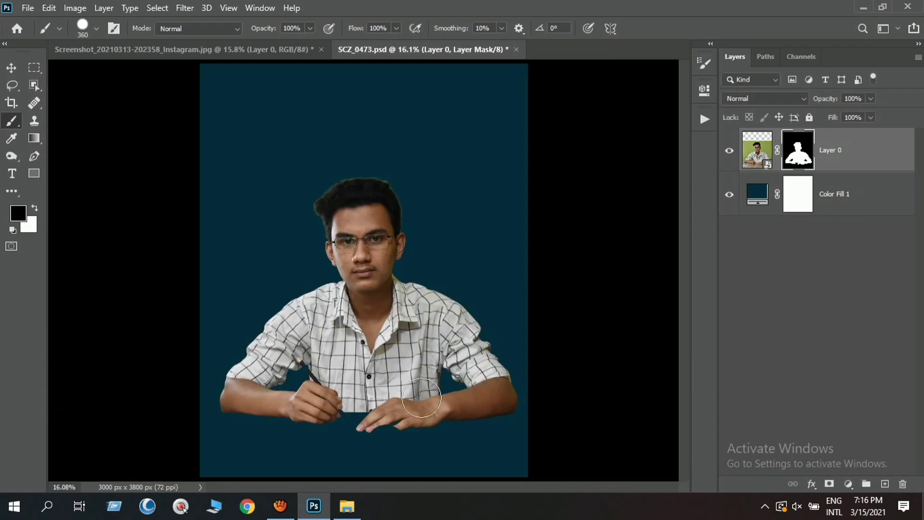
Create an empty layer clipped to Layer 0 and clone dark hair over the green fringe along the hair's left edge.
{"action": "scroll", "coordinate": [407, 282], "scroll_direction": "up", "scroll_amount": 6}
{"action": "left_click", "coordinate": [885, 483]}
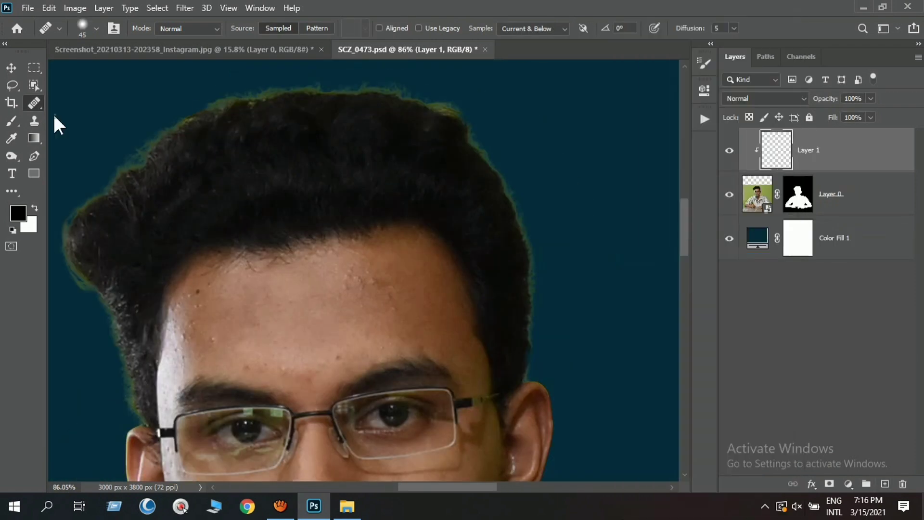
{"action": "left_click", "coordinate": [33, 120]}
{"action": "mouse_move", "coordinate": [93, 231]}
{"action": "left_mouse_down"}
{"action": "mouse_move", "coordinate": [149, 228]}
{"action": "mouse_move", "coordinate": [161, 249]}
{"action": "left_mouse_up"}
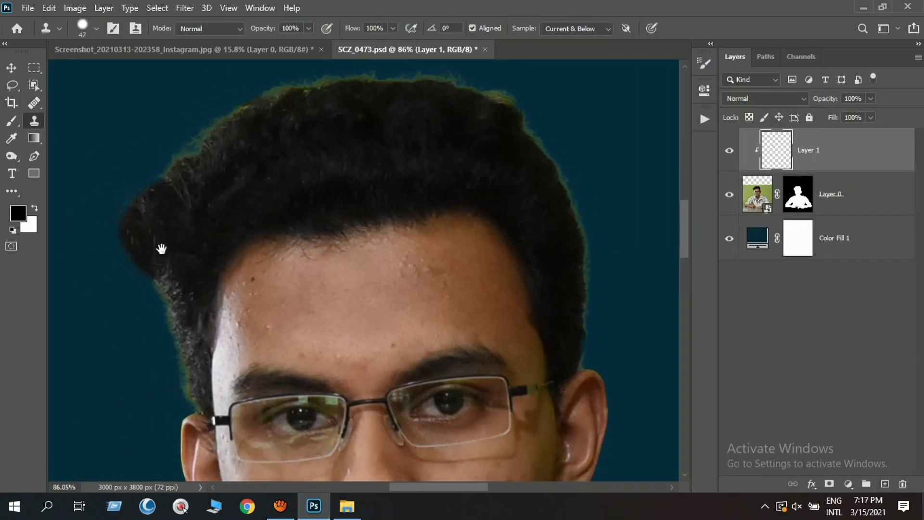
{"action": "left_click_drag", "start_coordinate": [159, 217], "coordinate": [150, 196]}
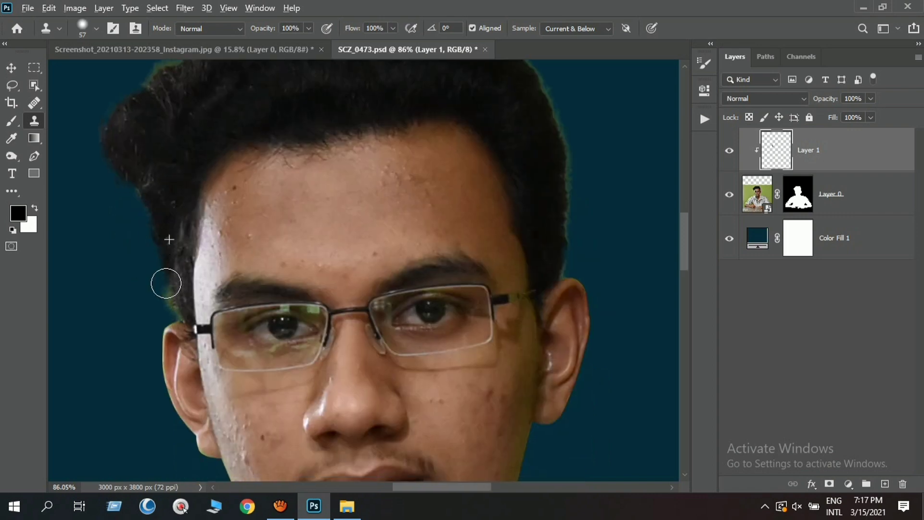
Clone dark hair over the remaining green fringe on the right side and crown of the head with a smaller Clone Stamp.
{"action": "left_click_drag", "start_coordinate": [547, 241], "coordinate": [346, 284]}
{"action": "right_click", "coordinate": [347, 285], "text": "alt"}
{"action": "mouse_move", "coordinate": [321, 181]}
{"action": "left_mouse_down"}
{"action": "mouse_move", "coordinate": [347, 262]}
{"action": "mouse_move", "coordinate": [407, 273]}
{"action": "left_mouse_up"}
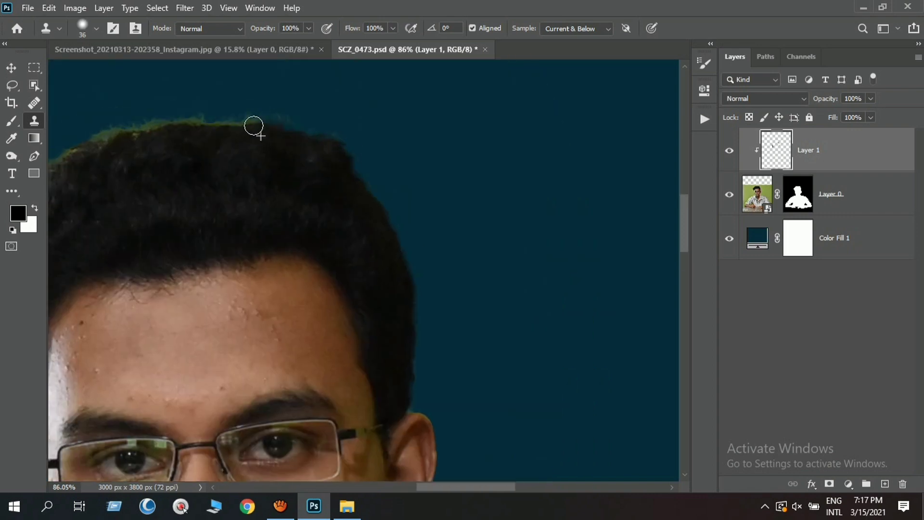
{"action": "scroll", "coordinate": [107, 179], "scroll_direction": "up", "scroll_amount": 3}
{"action": "scroll", "coordinate": [392, 132], "scroll_direction": "down", "scroll_amount": 3}
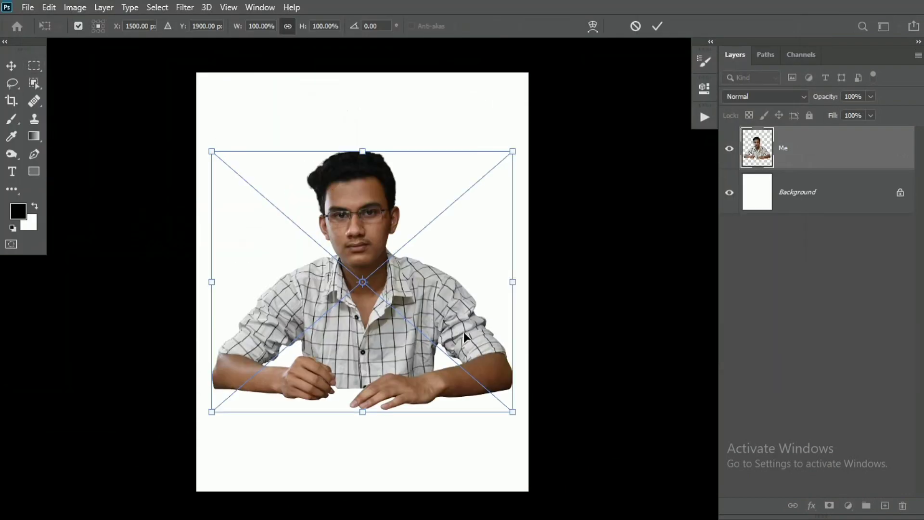
Commit the placed Me cut-out and embed the wooden-table photo directly above the Background layer.
{"action": "key", "text": "Return"}
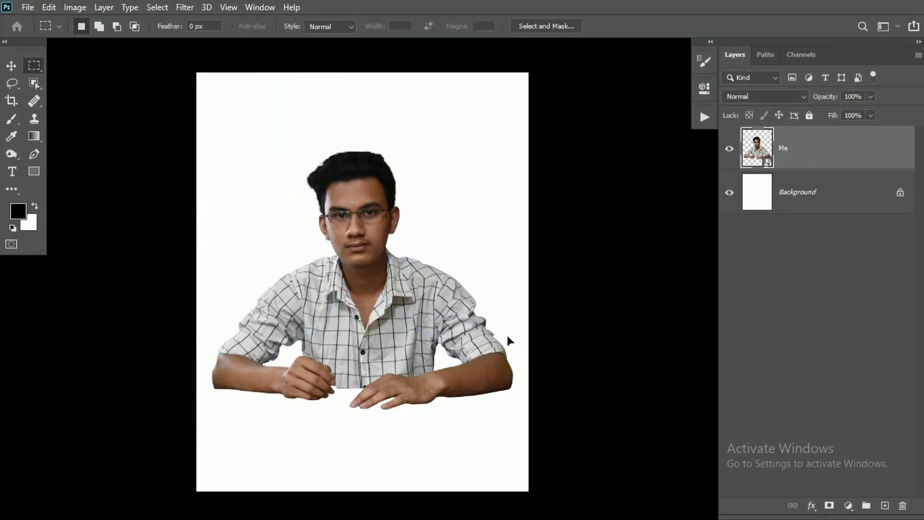
{"action": "key", "text": "alt+["}
{"action": "left_click", "coordinate": [27, 7]}
{"action": "left_click", "coordinate": [85, 274]}
{"action": "left_click", "coordinate": [689, 126]}
{"action": "left_click", "coordinate": [707, 364]}
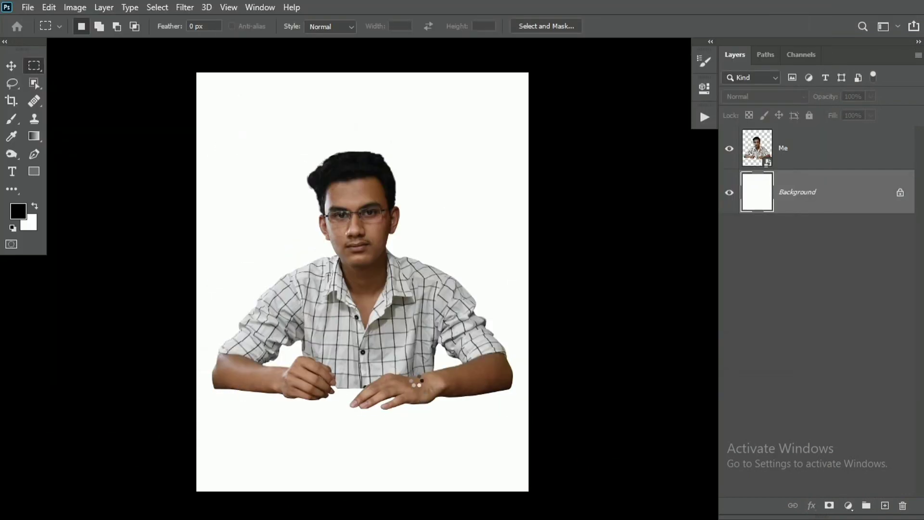
{"action": "key", "text": "Return"}
Outline the wooden tabletop with the Polygonal Lasso, copy it to its own layer and delete the full table photo layer.
{"action": "key", "text": "l"}
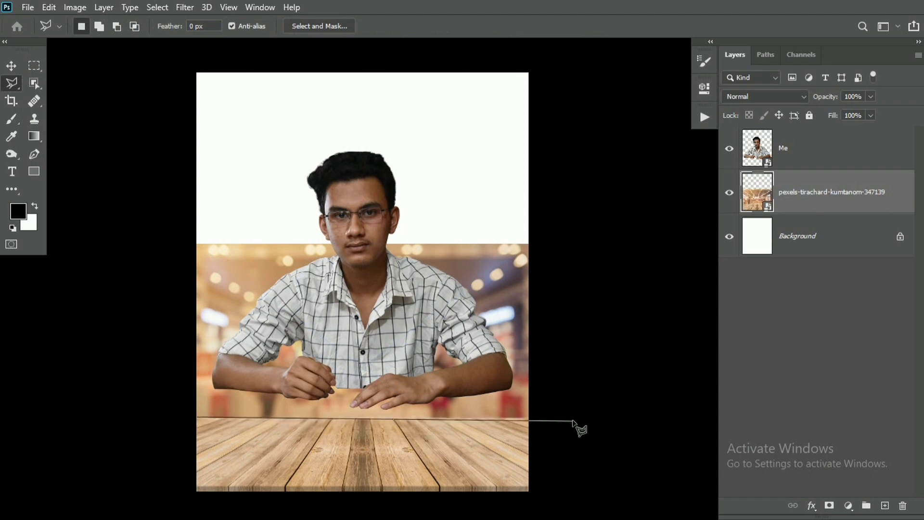
{"action": "left_click", "coordinate": [573, 420]}
{"action": "left_click", "coordinate": [595, 446]}
{"action": "left_click", "coordinate": [476, 496]}
{"action": "left_click", "coordinate": [144, 467]}
{"action": "key", "text": "ctrl+j"}
{"action": "left_click", "coordinate": [797, 228]}
{"action": "key", "text": "Delete"}
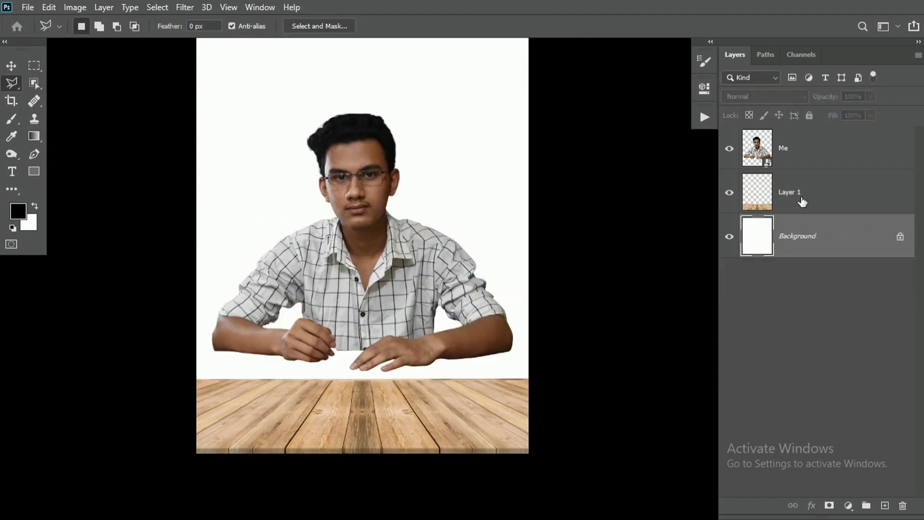
Enlarge the tabletop layer to about 124% and move it up beneath the forearms.
{"action": "left_click", "coordinate": [802, 200]}
{"action": "key", "text": "ctrl+t"}
{"action": "key", "text": "ctrl+minus"}
{"action": "left_click_drag", "start_coordinate": [484, 368], "coordinate": [538, 327]}
{"action": "left_click_drag", "start_coordinate": [492, 364], "coordinate": [479, 356]}
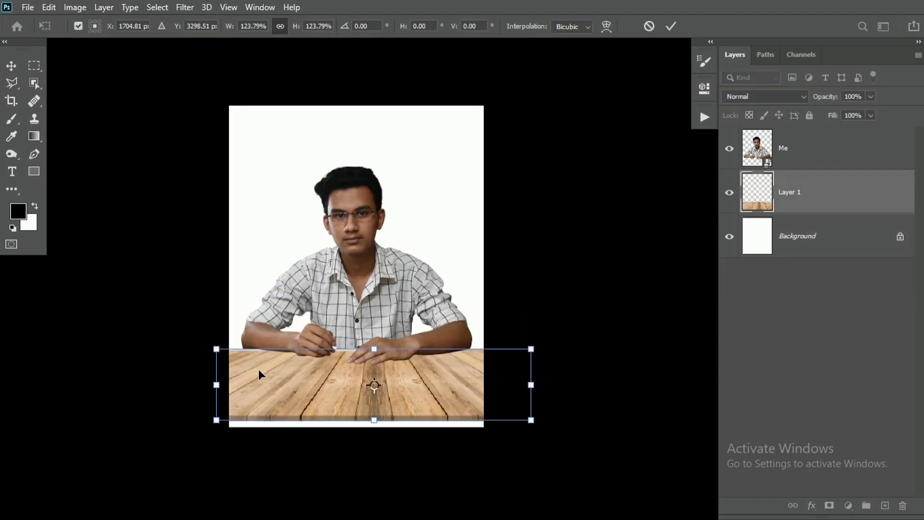
{"action": "scroll", "coordinate": [255, 369], "scroll_direction": "up", "scroll_amount": 8}
{"action": "mouse_move", "coordinate": [252, 271]}
{"action": "left_mouse_down"}
{"action": "mouse_move", "coordinate": [248, 258]}
{"action": "mouse_move", "coordinate": [325, 264]}
{"action": "left_mouse_up"}
{"action": "key", "text": "Return"}
Outline the tabletop just below its reddish back edge, copy that area to a new layer and delete the old tabletop layer.
{"action": "left_click", "coordinate": [113, 196]}
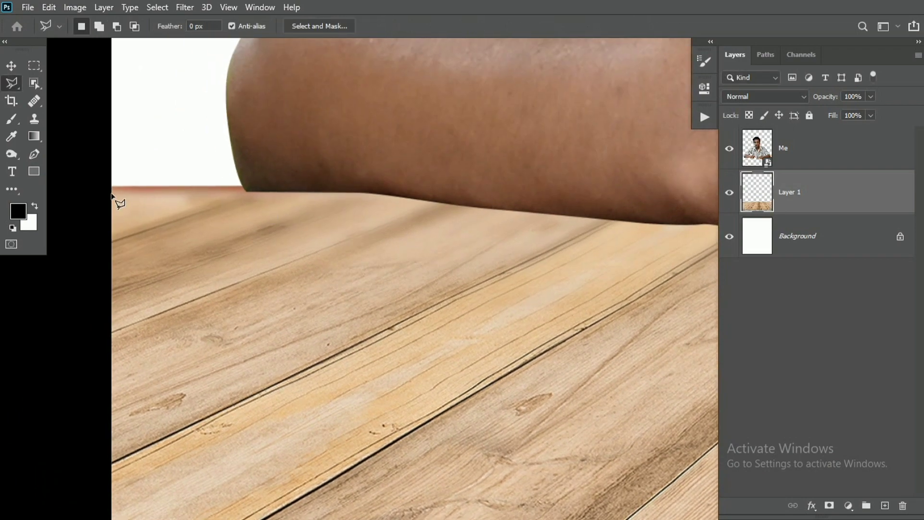
{"action": "left_click_drag", "start_coordinate": [482, 226], "coordinate": [105, 222]}
{"action": "left_click_drag", "start_coordinate": [483, 197], "coordinate": [271, 155]}
{"action": "left_click", "coordinate": [269, 155]}
{"action": "left_click", "coordinate": [314, 198], "text": "alt"}
{"action": "left_click_drag", "start_coordinate": [314, 198], "coordinate": [632, 139]}
{"action": "left_click", "coordinate": [691, 283]}
{"action": "left_click", "coordinate": [602, 355]}
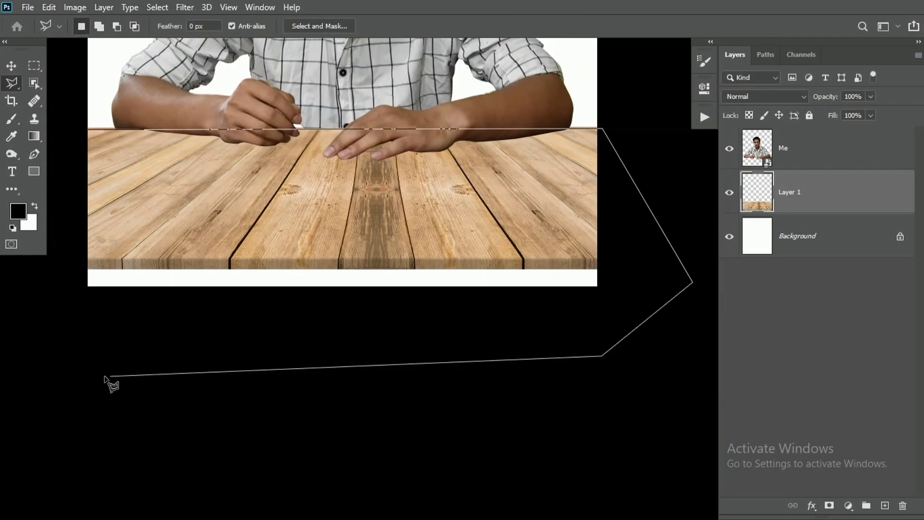
{"action": "left_click", "coordinate": [105, 377]}
{"action": "left_click", "coordinate": [13, 326]}
{"action": "left_click", "coordinate": [101, 130]}
{"action": "key", "text": "ctrl+j"}
{"action": "left_click_drag", "start_coordinate": [812, 233], "coordinate": [903, 505]}
Nudge the trimmed tabletop layer up so its back edge meets the underside of the forearm.
{"action": "left_click_drag", "start_coordinate": [323, 215], "coordinate": [299, 294]}
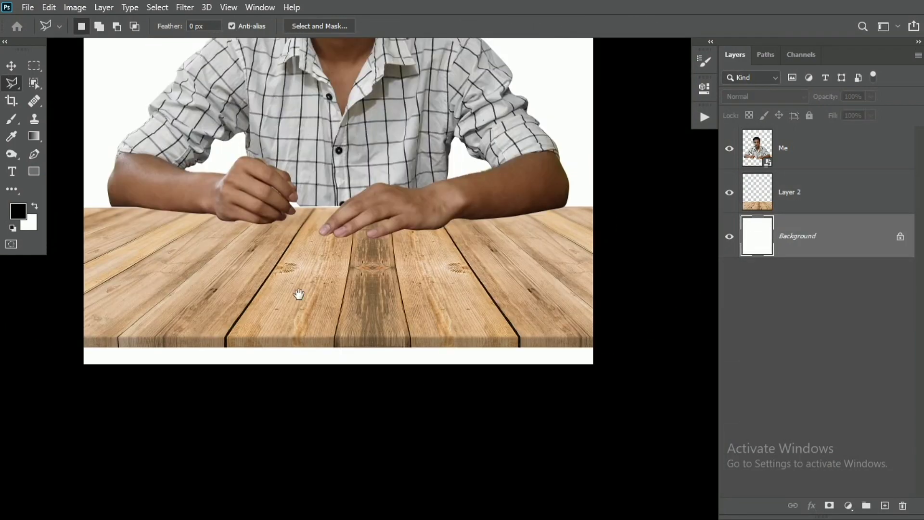
{"action": "scroll", "coordinate": [95, 193], "scroll_direction": "up", "scroll_amount": 8}
{"action": "left_click_drag", "start_coordinate": [95, 192], "coordinate": [122, 149]}
{"action": "key", "text": "v"}
{"action": "left_click", "coordinate": [790, 192]}
{"action": "key", "text": "Up"}
{"action": "key", "text": "Up"}
{"action": "key", "text": "Up"}
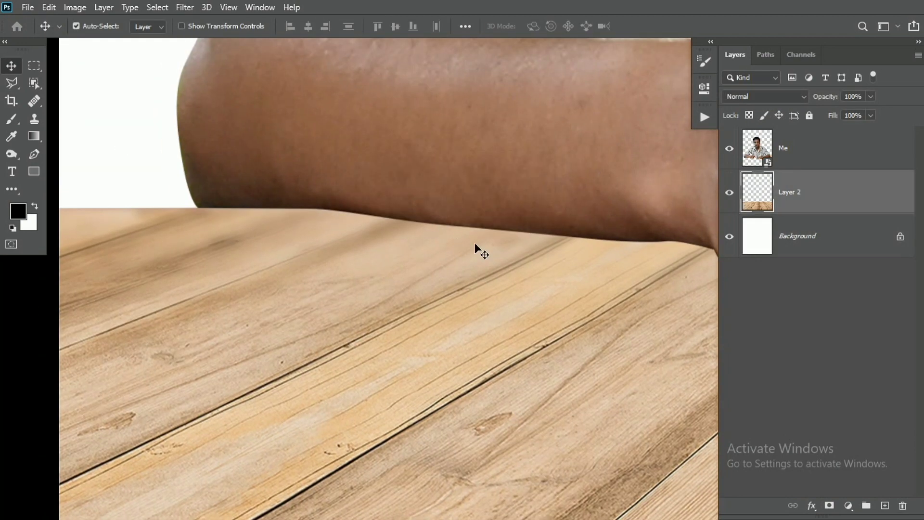
{"action": "left_click_drag", "start_coordinate": [474, 242], "coordinate": [366, 277]}
Move the tabletop's transform reference point to its upper edge and stretch it downward to fill the lower part of the canvas.
{"action": "key", "text": "ctrl+0"}
{"action": "key", "text": "ctrl+t"}
{"action": "left_click_drag", "start_coordinate": [484, 438], "coordinate": [484, 391]}
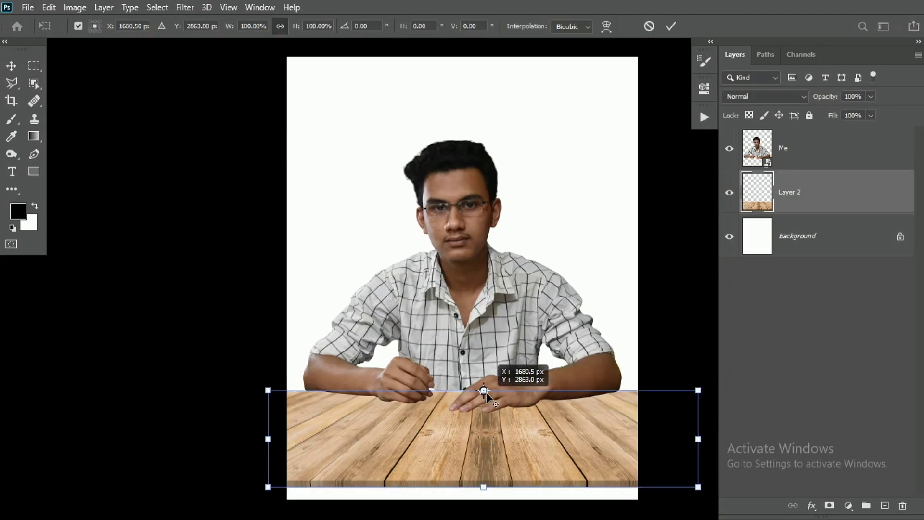
{"action": "left_click_drag", "start_coordinate": [484, 487], "coordinate": [483, 114]}
{"action": "left_click_drag", "start_coordinate": [504, 165], "coordinate": [411, 480]}
{"action": "left_click_drag", "start_coordinate": [391, 429], "coordinate": [393, 486]}
{"action": "key", "text": "Return"}
Add a dark blue solid color fill (#0c334e) directly above the Background layer.
{"action": "left_click", "coordinate": [798, 239]}
{"action": "left_click_drag", "start_coordinate": [849, 512], "coordinate": [850, 469]}
{"action": "left_click", "coordinate": [849, 467]}
{"action": "left_click", "coordinate": [886, 231]}
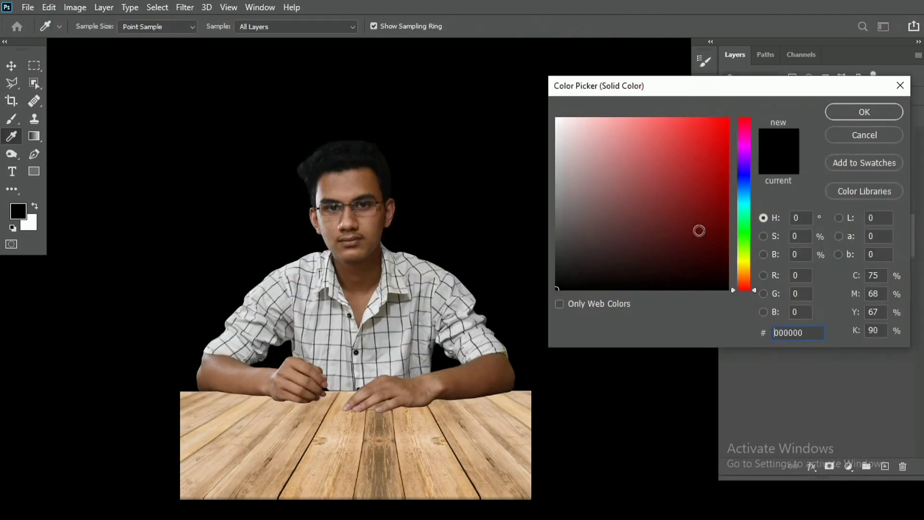
{"action": "left_click", "coordinate": [703, 237]}
{"action": "left_click_drag", "start_coordinate": [746, 199], "coordinate": [743, 192]}
{"action": "left_click_drag", "start_coordinate": [703, 238], "coordinate": [702, 238]}
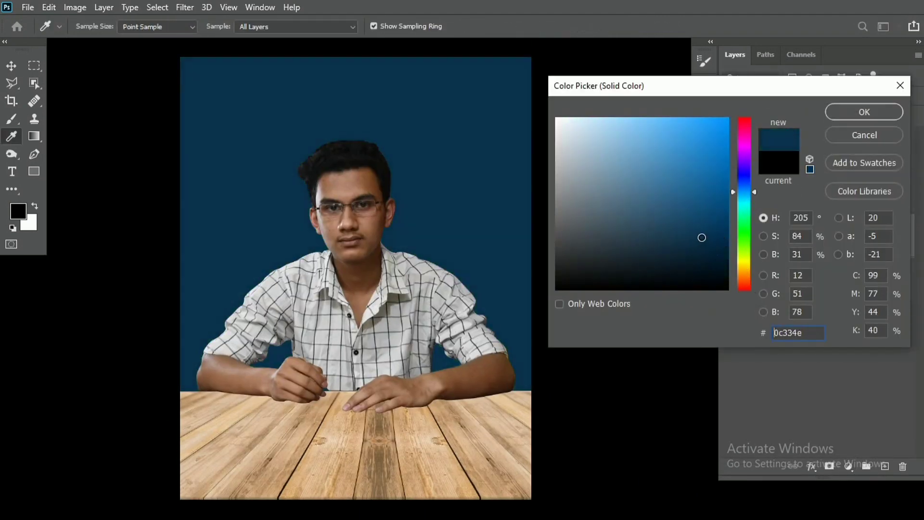
{"action": "key", "text": "Return"}
Add a Curves adjustment above the color fill and lower its white point to darken the backdrop.
{"action": "left_click", "coordinate": [849, 467]}
{"action": "left_click", "coordinate": [837, 248]}
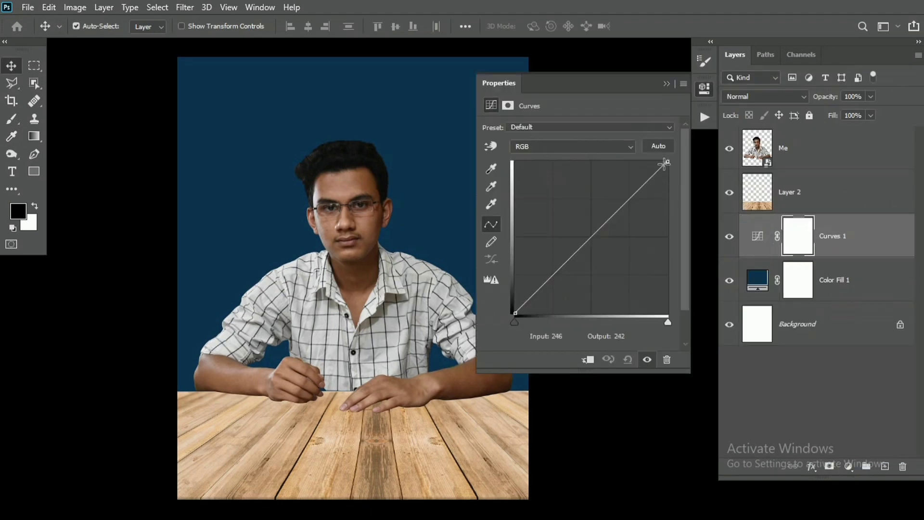
{"action": "left_click_drag", "start_coordinate": [668, 162], "coordinate": [679, 267]}
{"action": "left_click", "coordinate": [667, 83]}
Paint one large soft black spot in the Curves mask behind the head and enlarge it into a glow around the subject.
{"action": "left_click", "coordinate": [11, 118]}
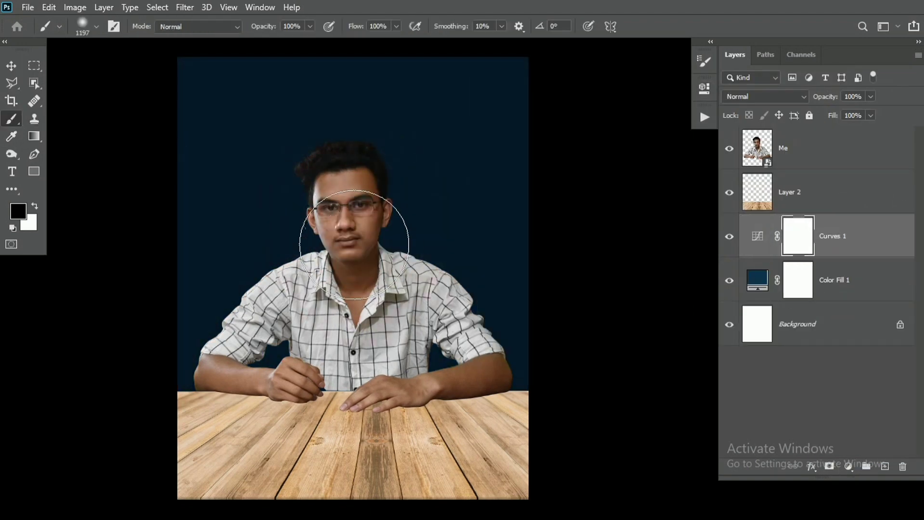
{"action": "left_click", "coordinate": [348, 246]}
{"action": "key", "text": "ctrl+t"}
{"action": "left_click_drag", "start_coordinate": [465, 133], "coordinate": [666, 39]}
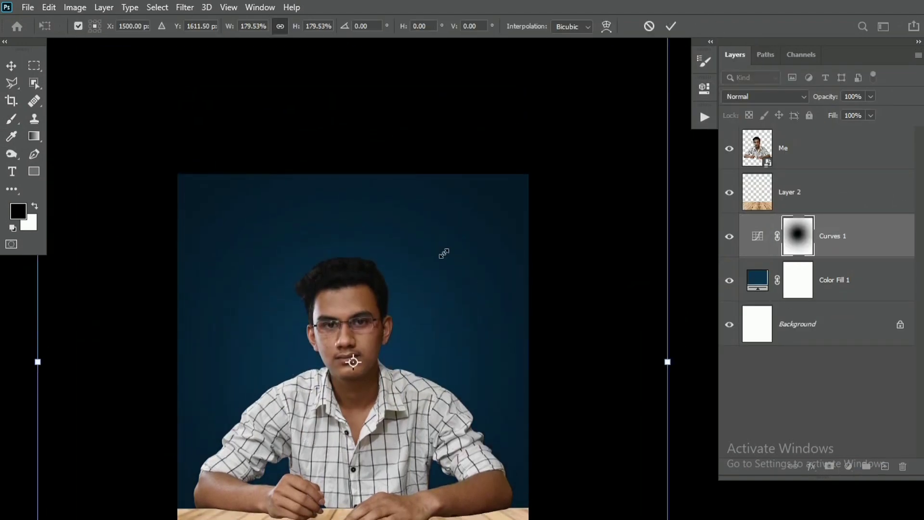
{"action": "left_click_drag", "start_coordinate": [394, 337], "coordinate": [397, 232]}
{"action": "key", "text": "Return"}
Reopen the backdrop's solid color fill and confirm its color.
{"action": "double_click", "coordinate": [757, 279]}
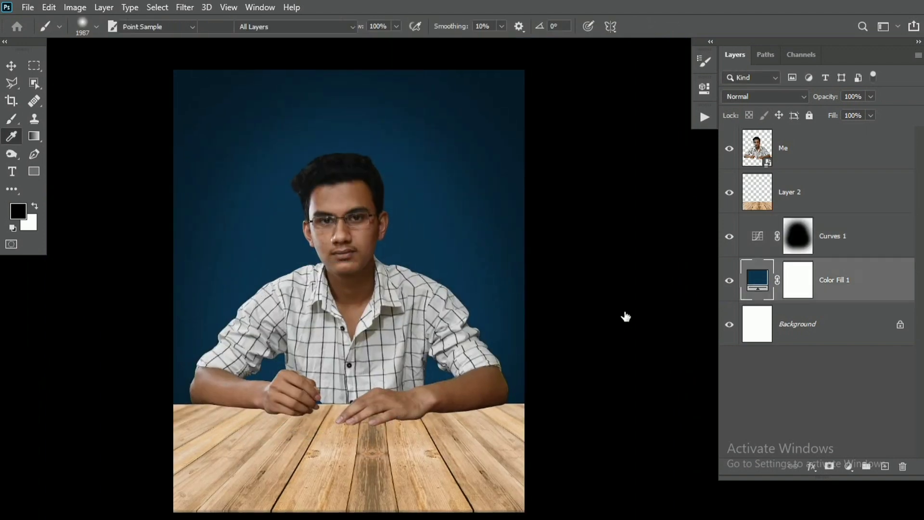
{"action": "key", "text": "Return"}
Place the science_formula image above Curves 1, scale it to about 270% and cover the backdrop behind the subject.
{"action": "key", "text": "alt+bracketright"}
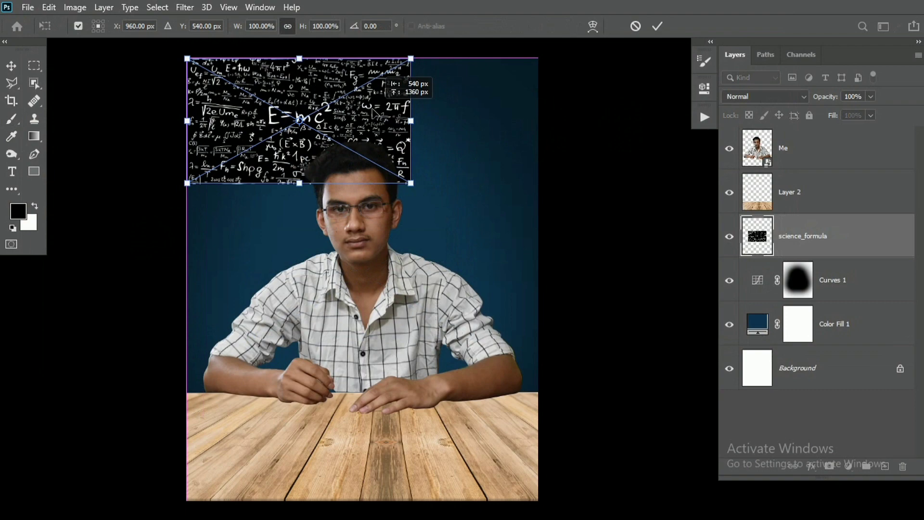
{"action": "left_click_drag", "start_coordinate": [413, 186], "coordinate": [578, 367]}
{"action": "mouse_move", "coordinate": [496, 347]}
{"action": "left_mouse_down"}
{"action": "mouse_move", "coordinate": [267, 338]}
{"action": "mouse_move", "coordinate": [299, 336]}
{"action": "left_mouse_up"}
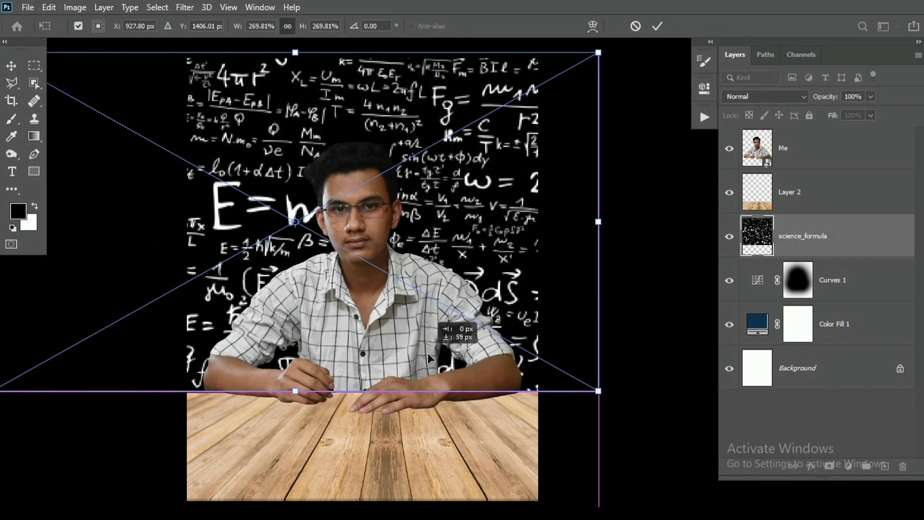
{"action": "key", "text": "Return"}
Set the science_formula layer to Color Dodge blending and scale it down to about 186% over the upper backdrop.
{"action": "left_click", "coordinate": [765, 96]}
{"action": "left_click", "coordinate": [731, 221]}
{"action": "mouse_move", "coordinate": [616, 250]}
{"action": "left_mouse_down"}
{"action": "mouse_move", "coordinate": [619, 243]}
{"action": "mouse_move", "coordinate": [506, 215]}
{"action": "left_mouse_up"}
{"action": "key", "text": "ctrl+t"}
{"action": "mouse_move", "coordinate": [421, 245]}
{"action": "left_mouse_down"}
{"action": "mouse_move", "coordinate": [463, 197]}
{"action": "mouse_move", "coordinate": [508, 186]}
{"action": "mouse_move", "coordinate": [510, 194]}
{"action": "left_mouse_up"}
{"action": "key", "text": "Return"}
Duplicate the science_formula layer and move the copy down to cover the lower backdrop with formulas.
{"action": "key", "text": "b"}
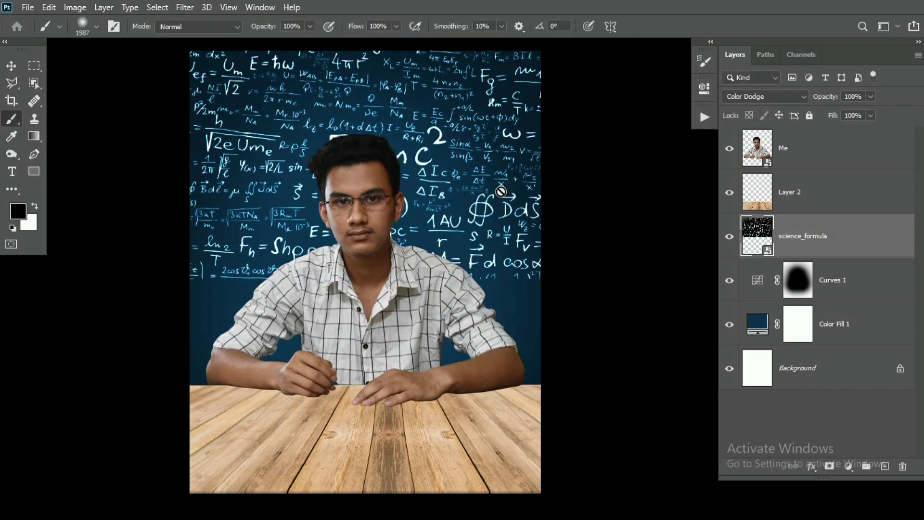
{"action": "key", "text": "ctrl+t"}
{"action": "mouse_move", "coordinate": [453, 160]}
{"action": "left_mouse_down"}
{"action": "mouse_move", "coordinate": [463, 164]}
{"action": "mouse_move", "coordinate": [437, 412]}
{"action": "left_mouse_up"}
{"action": "key", "text": "Return"}
{"action": "key", "text": "ctrl+j"}
{"action": "key", "text": "ctrl+t"}
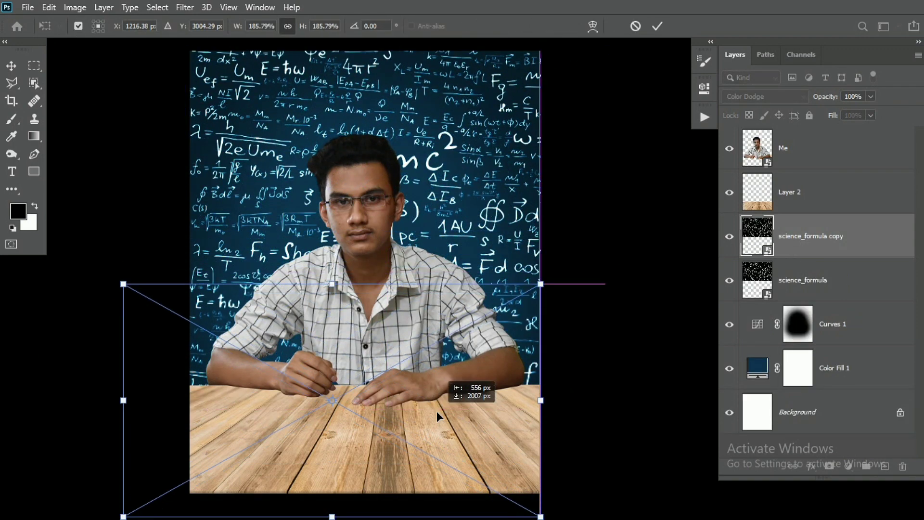
{"action": "key", "text": "Return"}
Reshape the RGB curve of the Curves 1 adjustment beneath the formula layers.
{"action": "left_click", "coordinate": [823, 288]}
{"action": "key", "text": "v"}
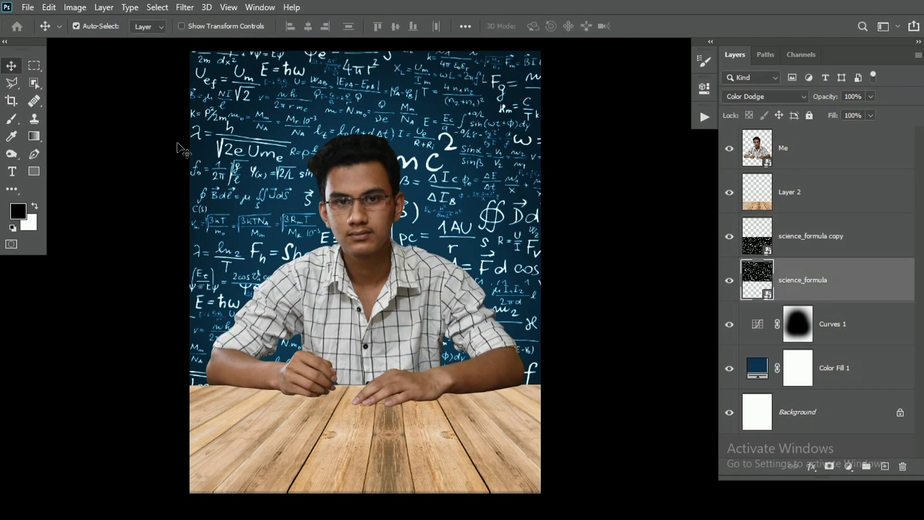
{"action": "left_click", "coordinate": [821, 232]}
{"action": "double_click", "coordinate": [757, 324]}
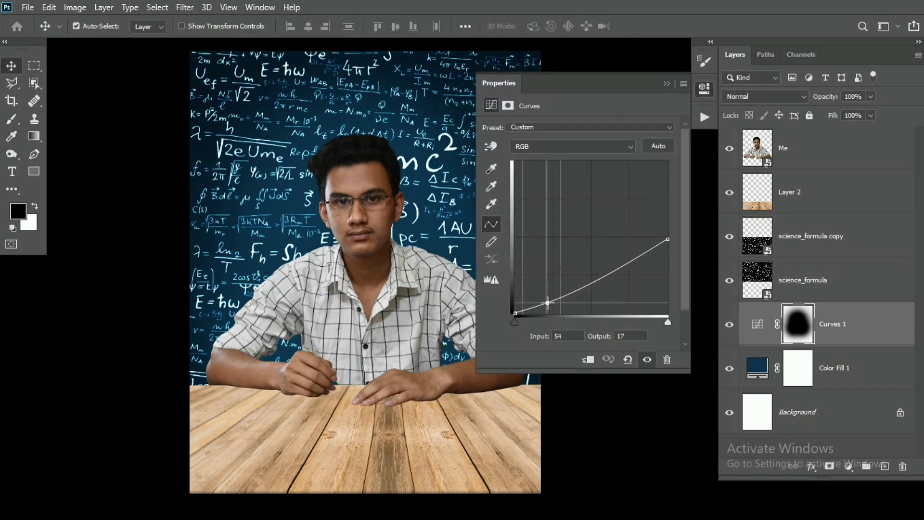
{"action": "left_click_drag", "start_coordinate": [615, 274], "coordinate": [623, 264]}
{"action": "left_click", "coordinate": [667, 83]}
{"action": "left_click_drag", "start_coordinate": [606, 219], "coordinate": [608, 212]}
Combine the layers from science_formula copy down to Color Fill 1 into one smart object.
{"action": "left_click", "coordinate": [824, 236]}
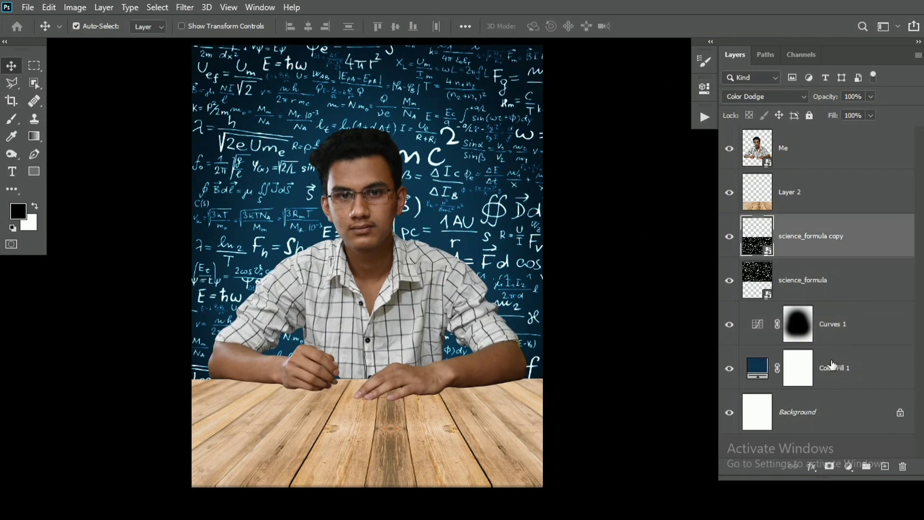
{"action": "left_click", "coordinate": [835, 366], "text": "shift"}
{"action": "right_click", "coordinate": [842, 366]}
{"action": "left_click", "coordinate": [698, 192]}
{"action": "key", "text": "ctrl+0"}
{"action": "key", "text": "ctrl+t"}
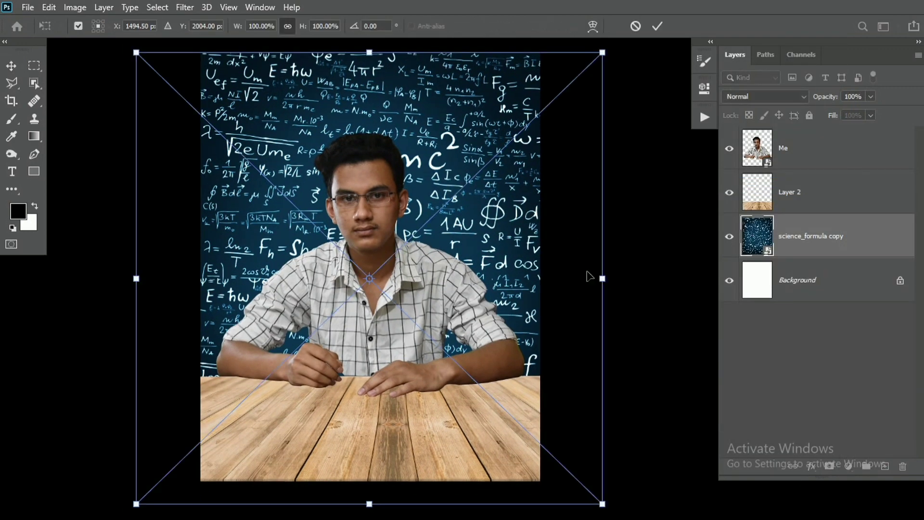
{"action": "key", "text": "Escape"}
Apply a 15 px Field Blur to the formula backdrop smart object.
{"action": "left_click", "coordinate": [184, 7]}
{"action": "mouse_move", "coordinate": [231, 172]}
{"action": "left_click", "coordinate": [361, 174]}
{"action": "left_click_drag", "start_coordinate": [894, 96], "coordinate": [855, 102]}
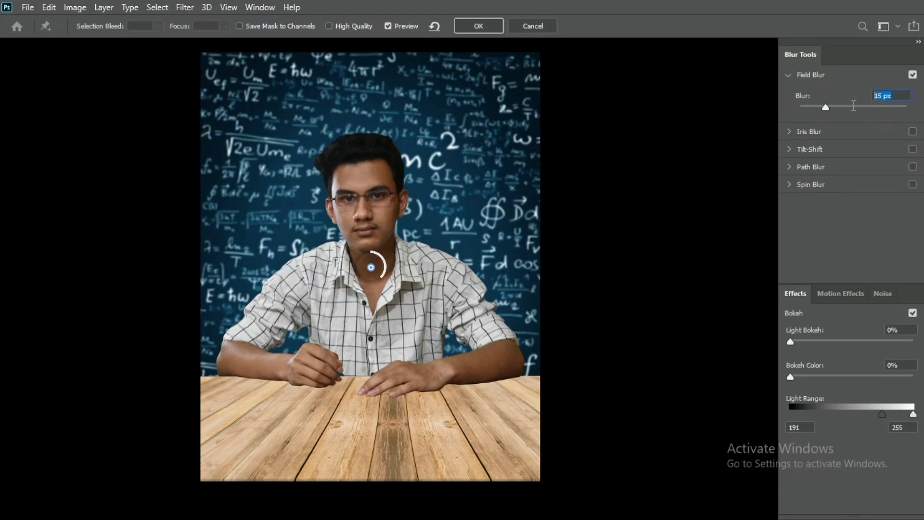
{"action": "type", "text": "20"}
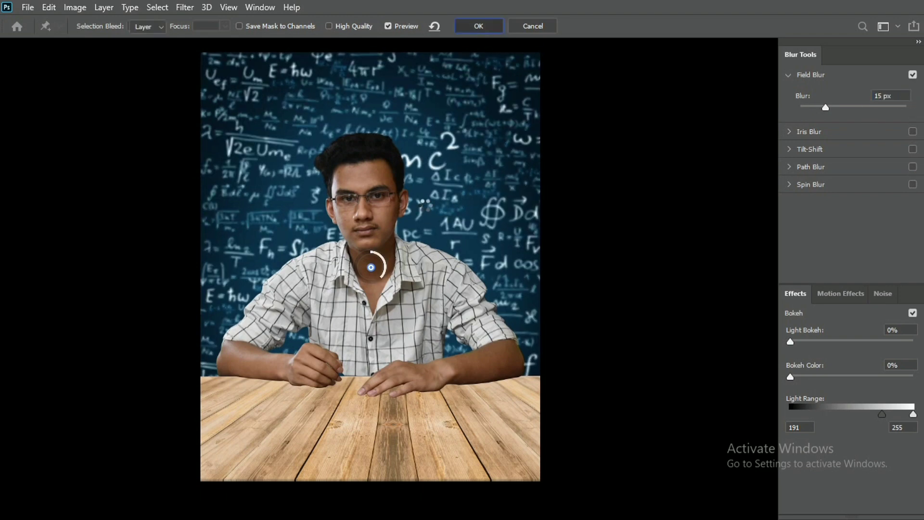
{"action": "left_click", "coordinate": [478, 27]}
Convert the tabletop layer to a smart object and apply a 20 px Tilt-Shift blur with the focus band at the hands.
{"action": "left_click", "coordinate": [790, 192]}
{"action": "left_click", "coordinate": [184, 7]}
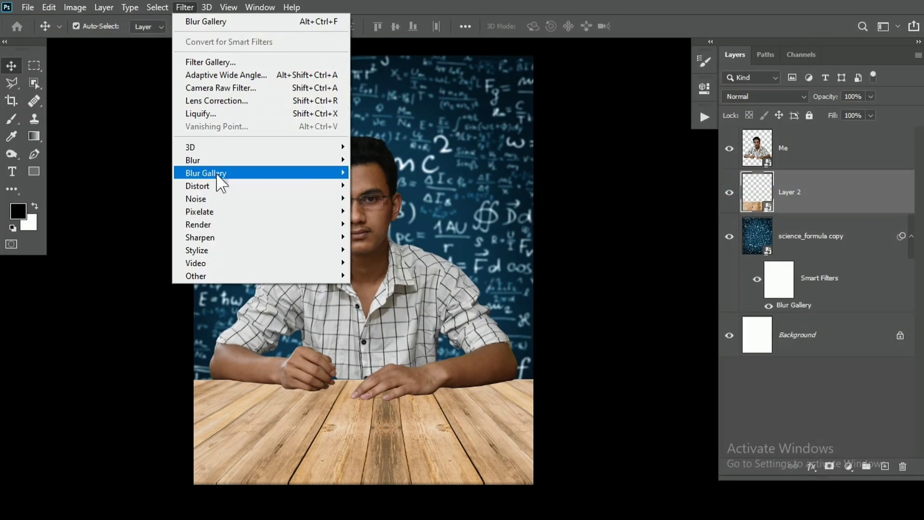
{"action": "mouse_move", "coordinate": [219, 173]}
{"action": "left_click", "coordinate": [361, 196]}
{"action": "left_click_drag", "start_coordinate": [354, 278], "coordinate": [373, 388]}
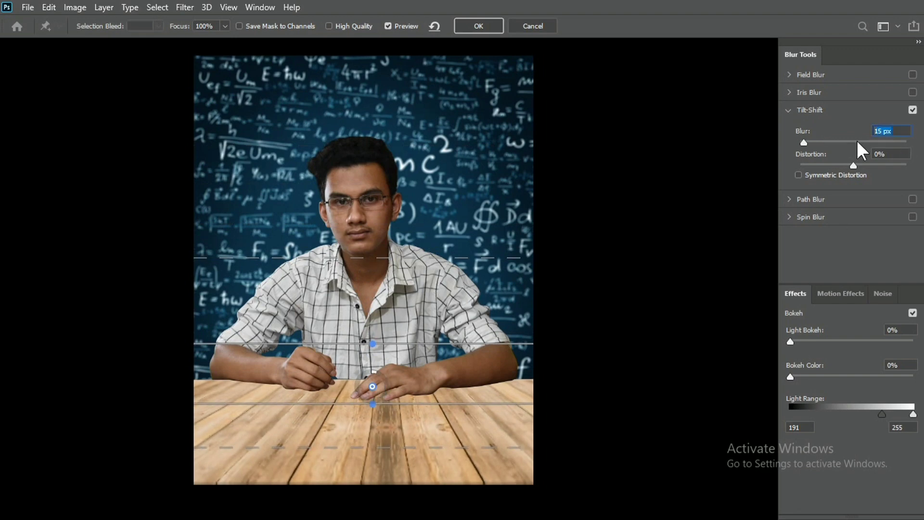
{"action": "left_click_drag", "start_coordinate": [376, 385], "coordinate": [375, 387]}
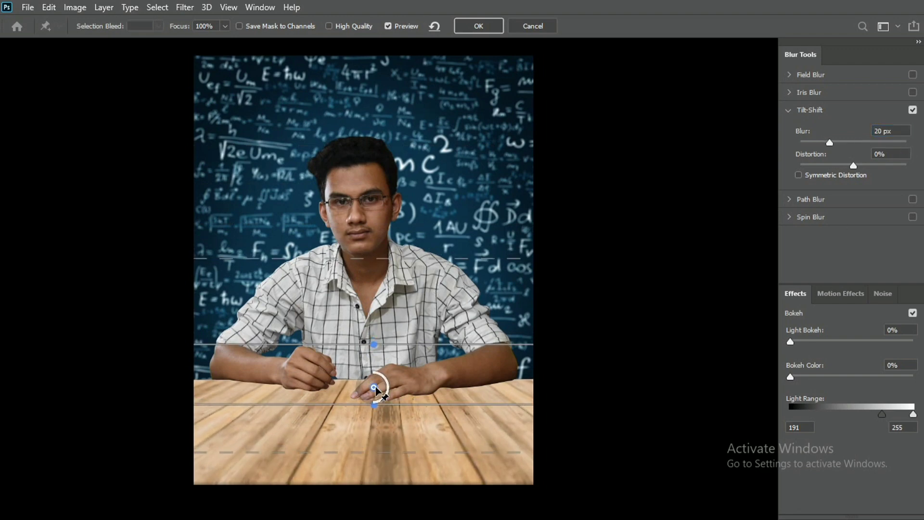
{"action": "left_click", "coordinate": [479, 27]}
Place the fountain pen PNG as an embedded layer above the Me layer, scaled to about 202%.
{"action": "left_click", "coordinate": [789, 159]}
{"action": "left_click", "coordinate": [28, 7]}
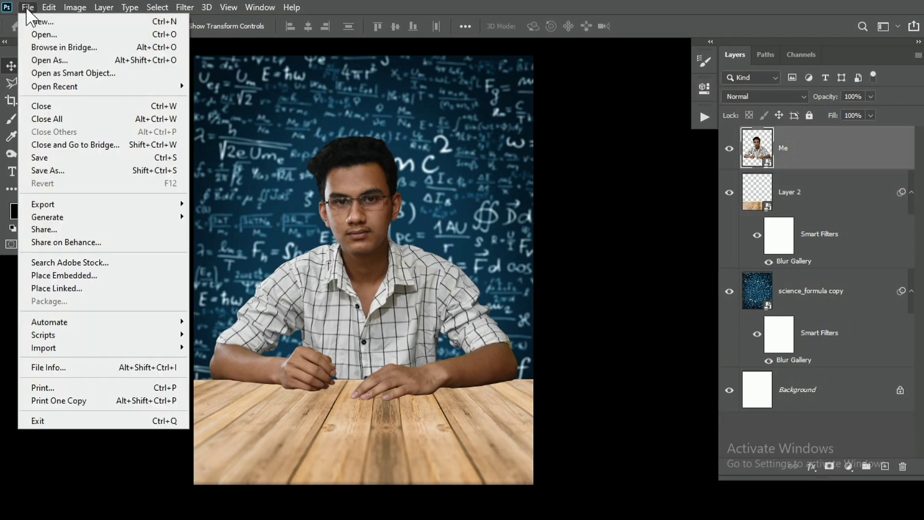
{"action": "left_click", "coordinate": [58, 275]}
{"action": "double_click", "coordinate": [770, 126]}
{"action": "left_click_drag", "start_coordinate": [414, 229], "coordinate": [473, 191]}
{"action": "key", "text": "Return"}
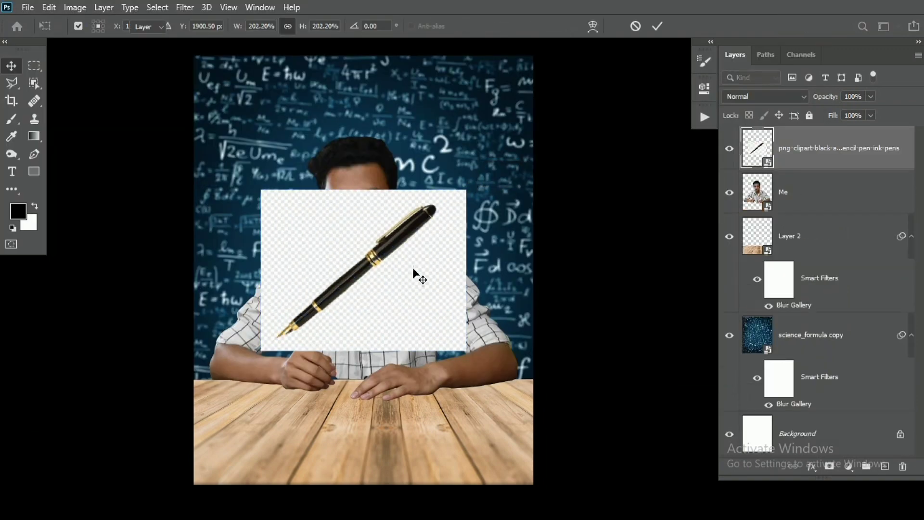
Trace a Pen tool path from the nib tip along the pen's upper edge and clip toward the cap end.
{"action": "left_click_drag", "start_coordinate": [364, 282], "coordinate": [420, 283]}
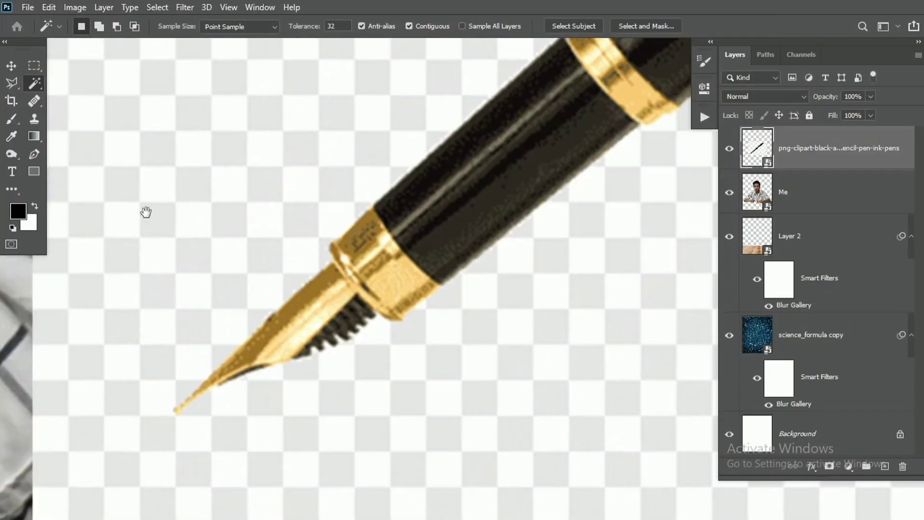
{"action": "key", "text": "p"}
{"action": "left_click", "coordinate": [331, 244]}
{"action": "left_click_drag", "start_coordinate": [411, 208], "coordinate": [85, 490]}
{"action": "left_click", "coordinate": [246, 309]}
{"action": "left_click_drag", "start_coordinate": [525, 176], "coordinate": [77, 479]}
{"action": "left_click", "coordinate": [278, 210]}
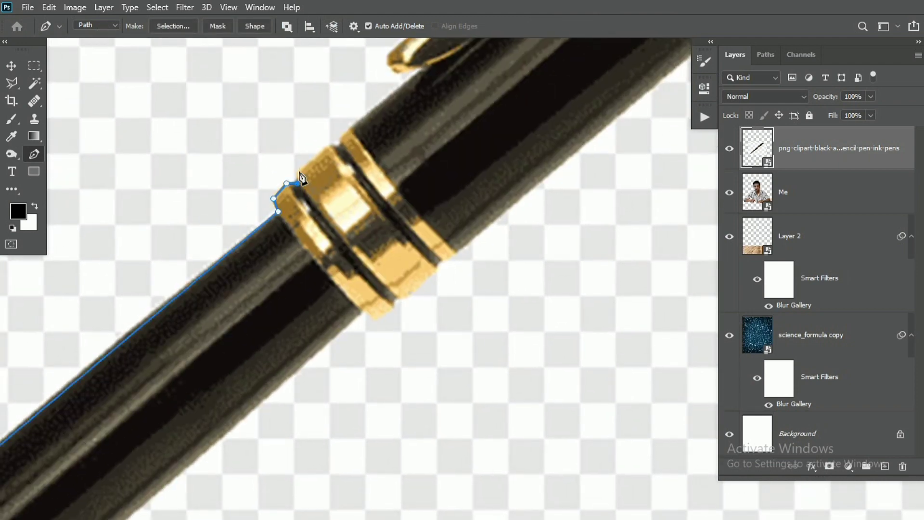
{"action": "left_click_drag", "start_coordinate": [345, 143], "coordinate": [206, 331]}
{"action": "left_click", "coordinate": [282, 254]}
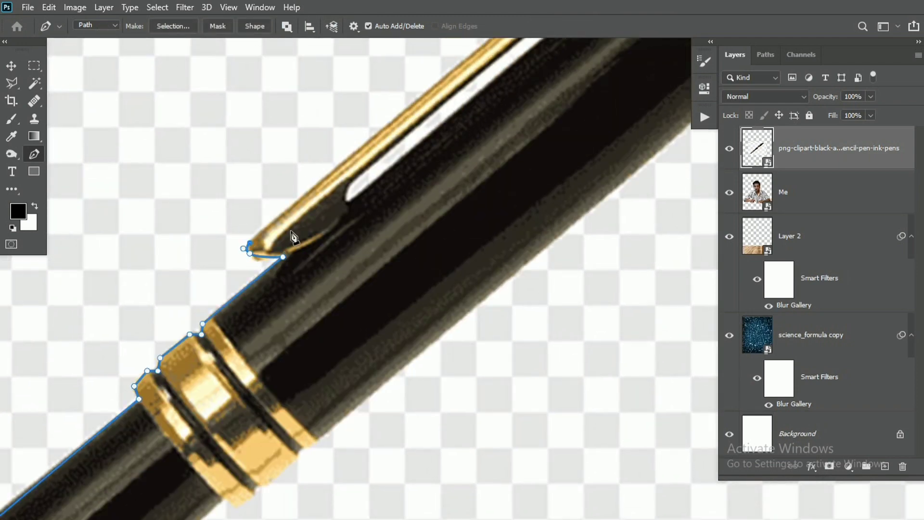
{"action": "left_click_drag", "start_coordinate": [531, 48], "coordinate": [270, 309]}
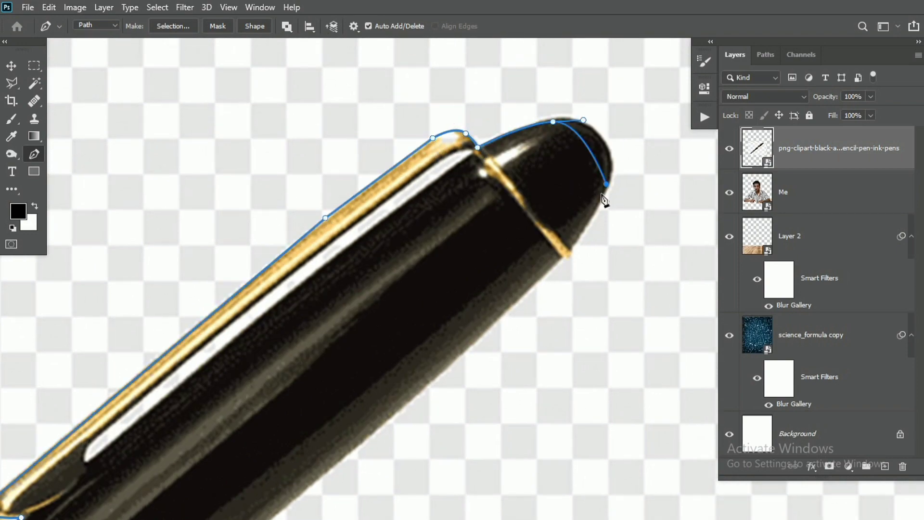
Continue the path around the cap end and back along the pen's lower edge, closing it at the nib tip.
{"action": "left_click_drag", "start_coordinate": [604, 200], "coordinate": [587, 229]}
{"action": "left_click_drag", "start_coordinate": [433, 388], "coordinate": [506, 229]}
{"action": "left_click_drag", "start_coordinate": [627, 123], "coordinate": [486, 126]}
{"action": "left_click_drag", "start_coordinate": [63, 495], "coordinate": [535, 159]}
{"action": "left_click", "coordinate": [459, 207]}
{"action": "left_click", "coordinate": [379, 276]}
{"action": "left_click", "coordinate": [365, 267]}
{"action": "left_click_drag", "start_coordinate": [81, 515], "coordinate": [626, 48]}
{"action": "left_click_drag", "start_coordinate": [339, 286], "coordinate": [464, 181]}
{"action": "left_click_drag", "start_coordinate": [267, 316], "coordinate": [421, 233]}
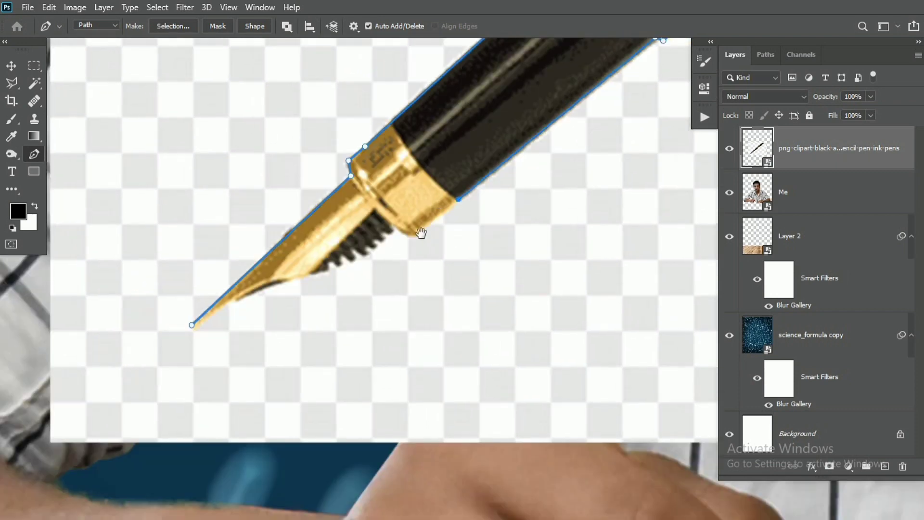
{"action": "left_click", "coordinate": [314, 272]}
{"action": "left_click_drag", "start_coordinate": [270, 269], "coordinate": [321, 255]}
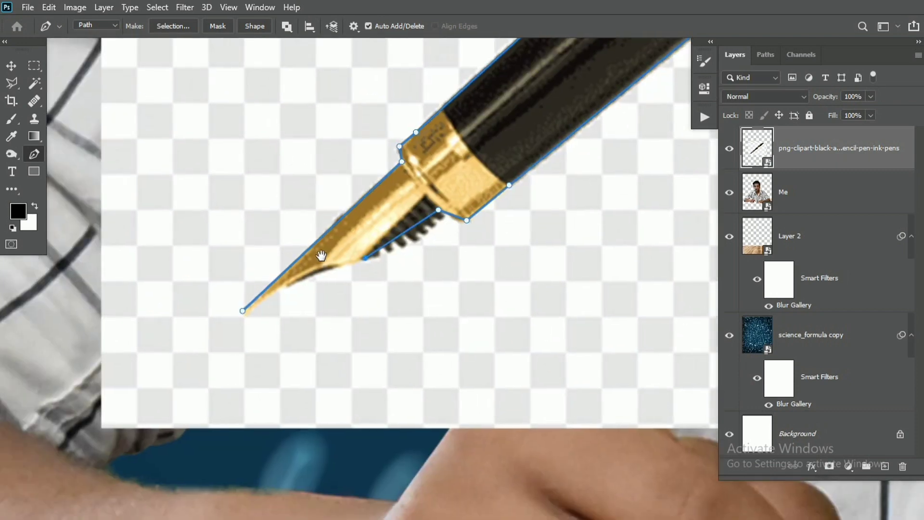
{"action": "left_click", "coordinate": [241, 311]}
Cut out the pen with a vector mask from the path and convert its layer to a smart object.
{"action": "key", "text": "ctrl+0"}
{"action": "left_click", "coordinate": [830, 466], "text": "ctrl"}
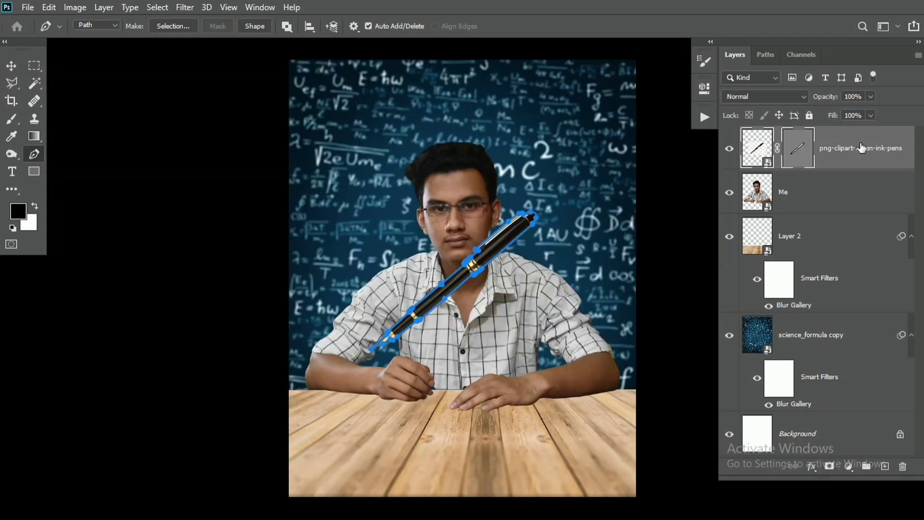
{"action": "right_click", "coordinate": [863, 147]}
{"action": "left_click", "coordinate": [713, 172]}
Scale the pen to about 39%, flip and rotate it nib down, and place it in the subject's writing hand.
{"action": "key", "text": "ctrl+t"}
{"action": "left_click_drag", "start_coordinate": [541, 367], "coordinate": [552, 392]}
{"action": "right_click", "coordinate": [417, 347]}
{"action": "left_click", "coordinate": [448, 340]}
{"action": "left_click_drag", "start_coordinate": [544, 248], "coordinate": [455, 326]}
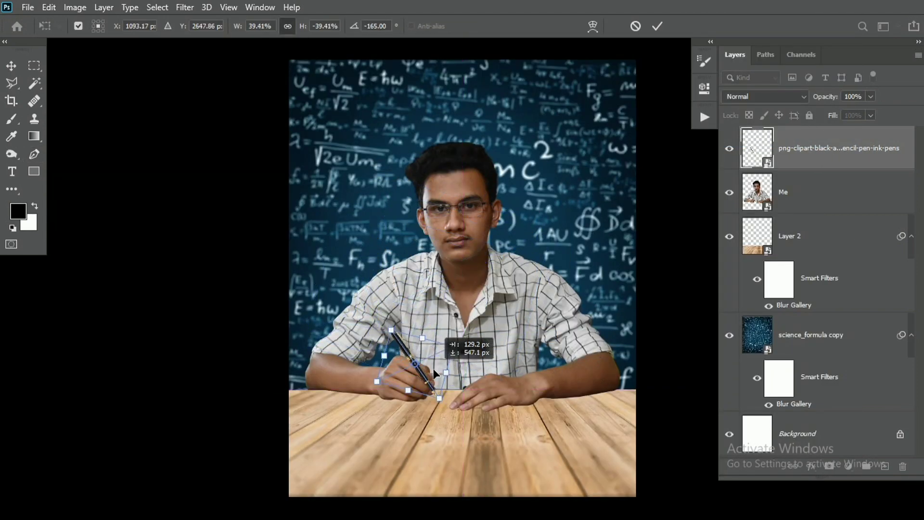
{"action": "left_click_drag", "start_coordinate": [433, 368], "coordinate": [440, 373]}
{"action": "key", "text": "Return"}
Add a layer mask to the pen layer for painting with the Brush tool.
{"action": "mouse_move", "coordinate": [399, 351]}
{"action": "left_mouse_down"}
{"action": "mouse_move", "coordinate": [553, 382]}
{"action": "mouse_move", "coordinate": [482, 374]}
{"action": "left_mouse_up"}
{"action": "left_click", "coordinate": [829, 466]}
{"action": "key", "text": "b"}
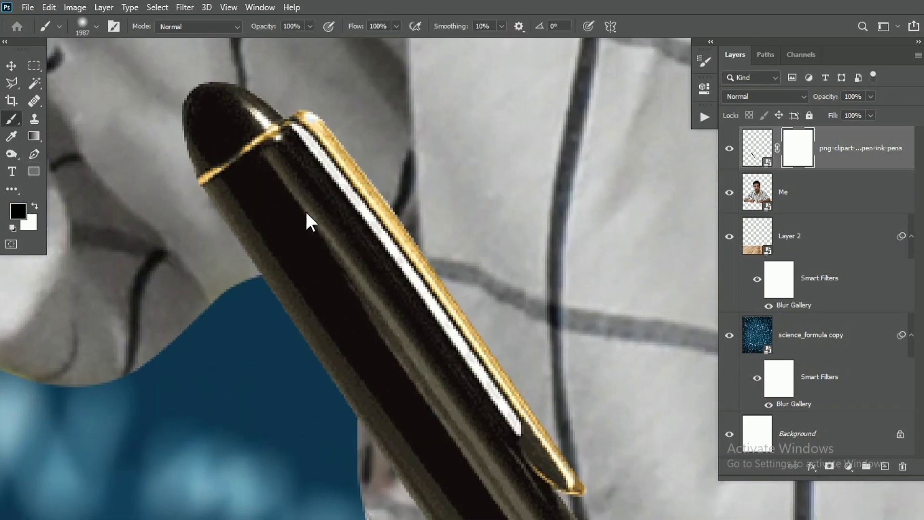
{"action": "right_click", "coordinate": [384, 210]}
{"action": "left_click", "coordinate": [371, 206]}
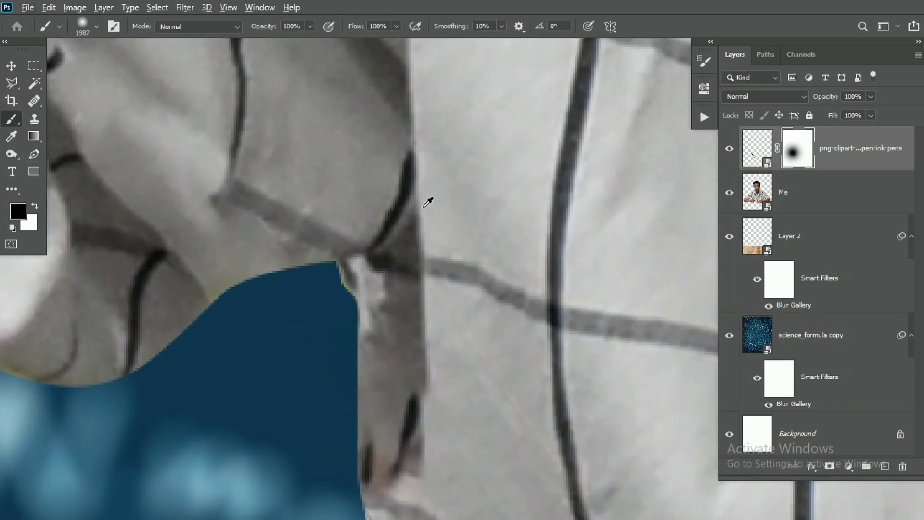
{"action": "key", "text": "ctrl+z"}
Mask out the white gap beneath the pen's clip with a 3 px black brush and convert the layer to a smart object.
{"action": "mouse_move", "coordinate": [447, 228]}
{"action": "left_mouse_down"}
{"action": "mouse_move", "coordinate": [221, 197]}
{"action": "mouse_move", "coordinate": [28, 202]}
{"action": "left_mouse_up"}
{"action": "mouse_move", "coordinate": [506, 241]}
{"action": "left_mouse_down"}
{"action": "mouse_move", "coordinate": [188, 232]}
{"action": "mouse_move", "coordinate": [310, 223]}
{"action": "mouse_move", "coordinate": [256, 311]}
{"action": "mouse_move", "coordinate": [304, 160]}
{"action": "left_mouse_up"}
{"action": "left_click_drag", "start_coordinate": [295, 129], "coordinate": [292, 126]}
{"action": "left_click", "coordinate": [296, 128]}
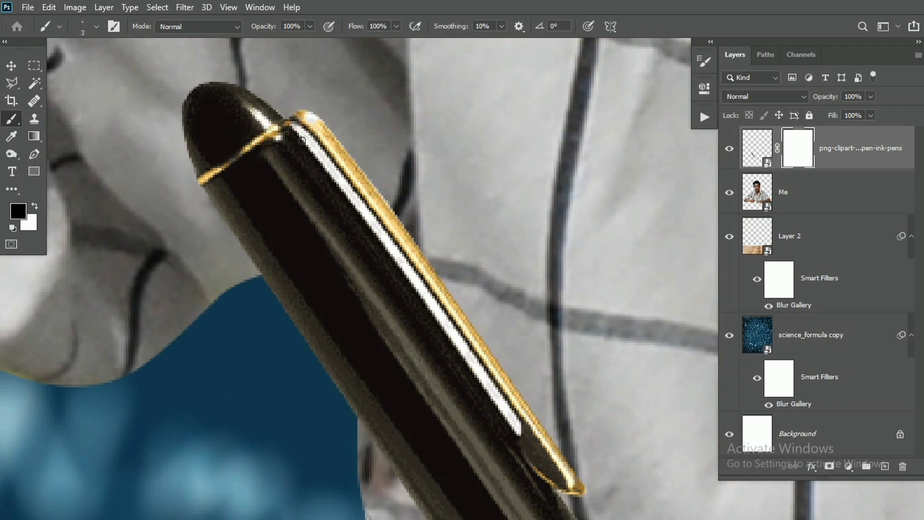
{"action": "left_click", "coordinate": [518, 431], "text": "shift"}
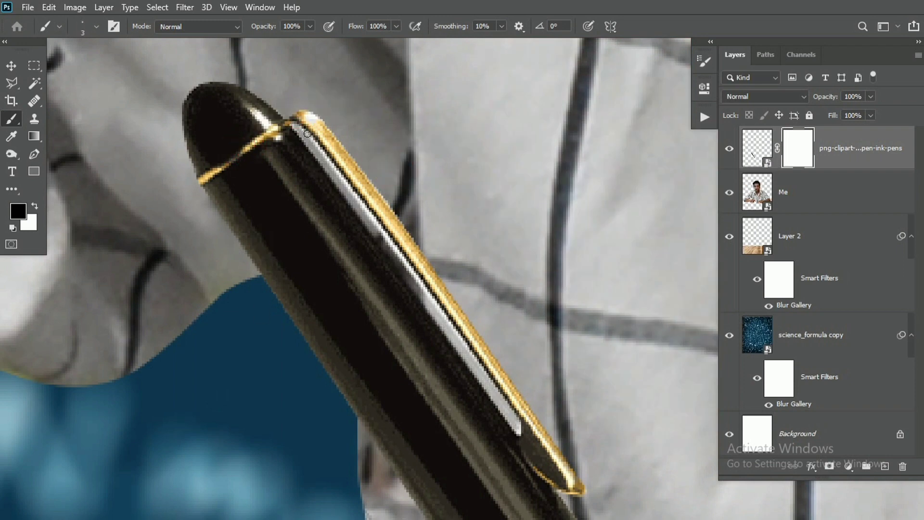
{"action": "left_click_drag", "start_coordinate": [433, 278], "coordinate": [345, 280]}
{"action": "left_click_drag", "start_coordinate": [546, 395], "coordinate": [379, 219]}
{"action": "right_click", "coordinate": [830, 148]}
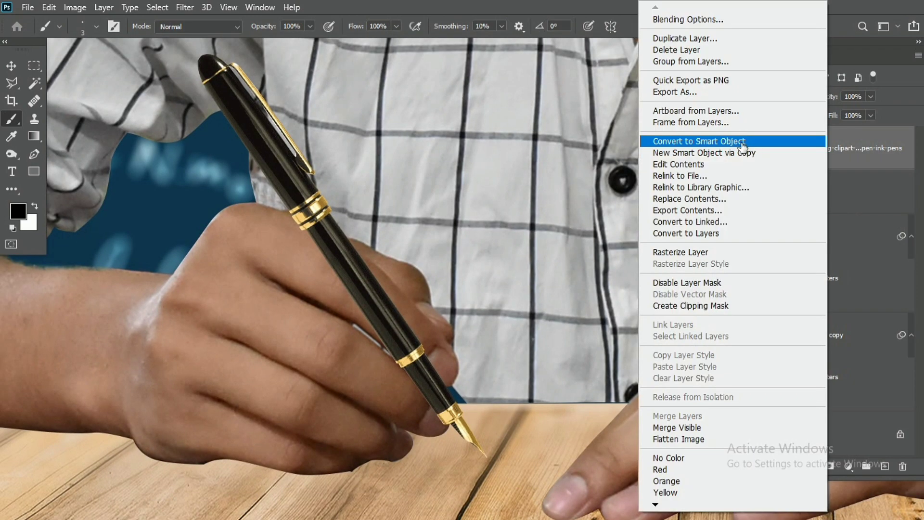
{"action": "left_click", "coordinate": [741, 141]}
Hide the pen layer and trace a Pen tool path on the Me layer along the index finger to its nail.
{"action": "left_click", "coordinate": [730, 148]}
{"action": "left_click", "coordinate": [757, 192]}
{"action": "left_click_drag", "start_coordinate": [285, 222], "coordinate": [310, 217]}
{"action": "key", "text": "p"}
{"action": "left_click", "coordinate": [231, 187]}
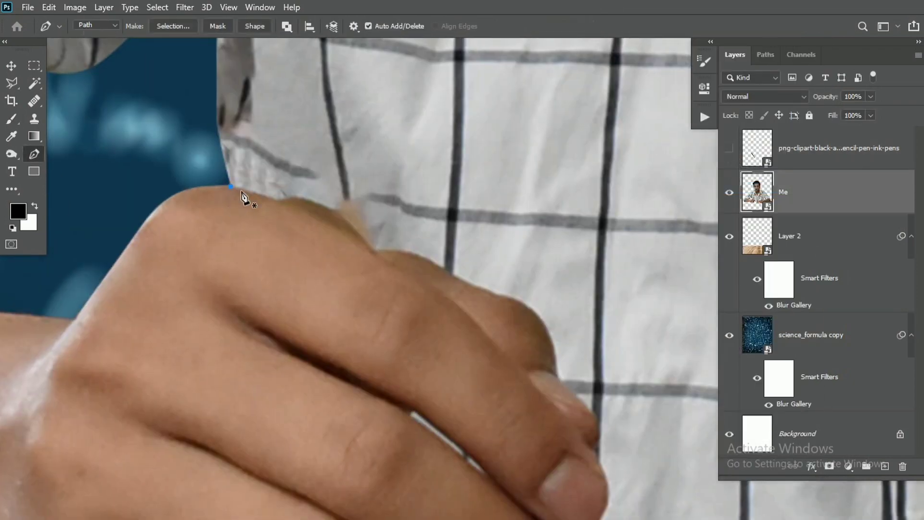
{"action": "left_click_drag", "start_coordinate": [401, 268], "coordinate": [404, 270]}
{"action": "left_click_drag", "start_coordinate": [492, 343], "coordinate": [542, 400]}
{"action": "left_click", "coordinate": [594, 454]}
{"action": "left_click_drag", "start_coordinate": [594, 454], "coordinate": [451, 272]}
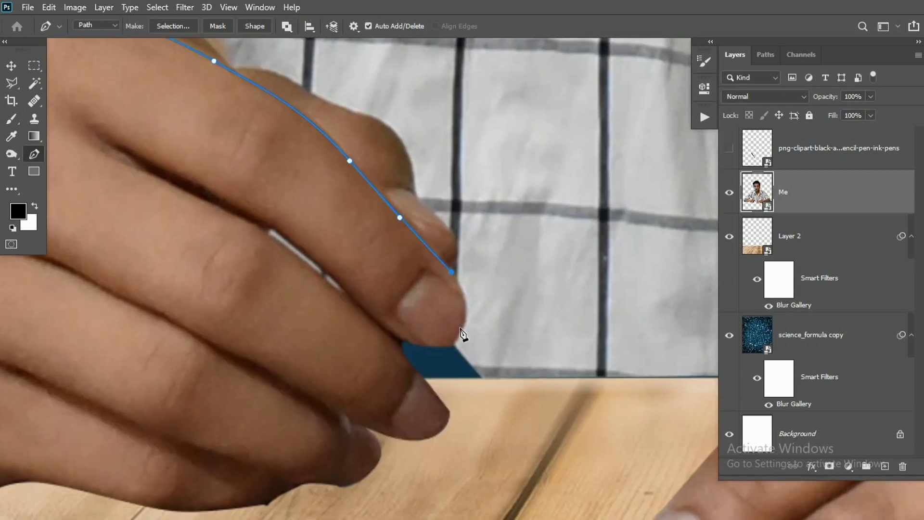
Continue the path around the index and middle fingertips and close it across the back of the hand.
{"action": "left_click", "coordinate": [402, 341]}
{"action": "left_click_drag", "start_coordinate": [403, 341], "coordinate": [384, 271]}
{"action": "left_click_drag", "start_coordinate": [399, 303], "coordinate": [413, 321]}
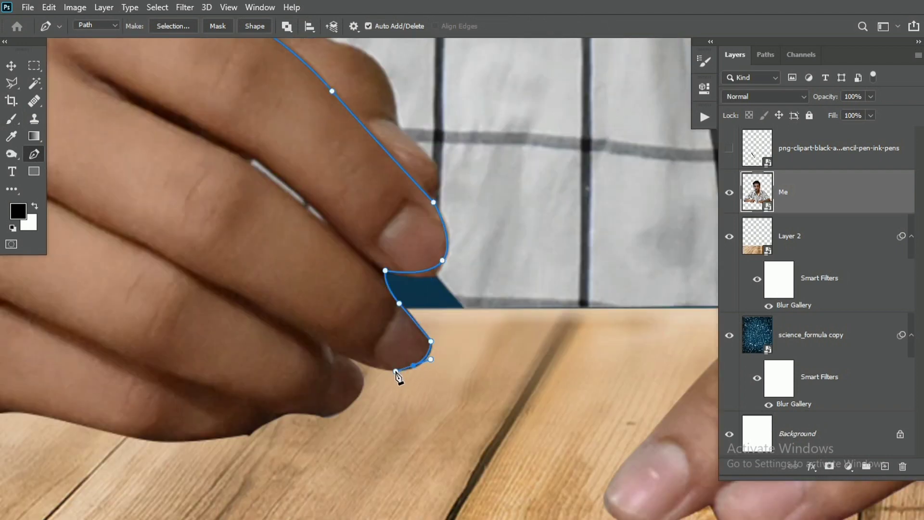
{"action": "left_click", "coordinate": [226, 291]}
{"action": "left_click", "coordinate": [169, 172]}
{"action": "left_click_drag", "start_coordinate": [169, 172], "coordinate": [245, 361]}
{"action": "left_click", "coordinate": [146, 148]}
Make a selection from the finger path with 0 px feather and mask the visible pen layer behind those fingers.
{"action": "right_click", "coordinate": [183, 168]}
{"action": "left_click", "coordinate": [240, 224]}
{"action": "type", "text": "0"}
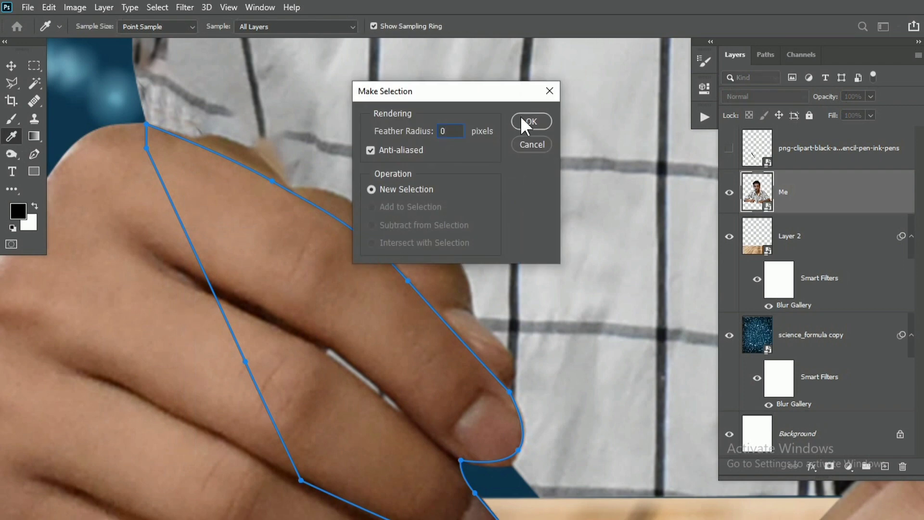
{"action": "left_click", "coordinate": [530, 122]}
{"action": "left_click", "coordinate": [819, 149]}
{"action": "left_click", "coordinate": [730, 148]}
{"action": "left_click", "coordinate": [829, 466]}
{"action": "key", "text": "ctrl+i"}
Touch up the pen mask with a small brush around the fingertips where the pen emerges from the hand.
{"action": "left_click_drag", "start_coordinate": [508, 282], "coordinate": [462, 200]}
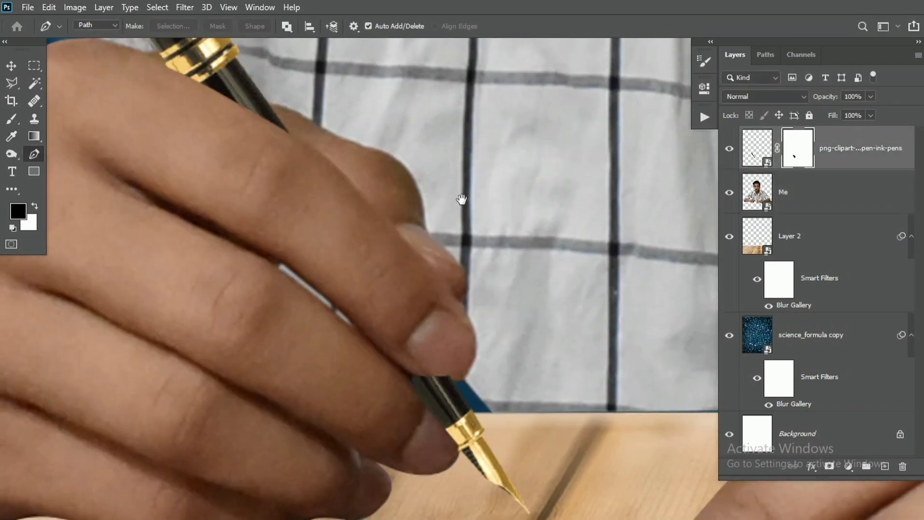
{"action": "left_click", "coordinate": [18, 121]}
{"action": "key", "text": "x"}
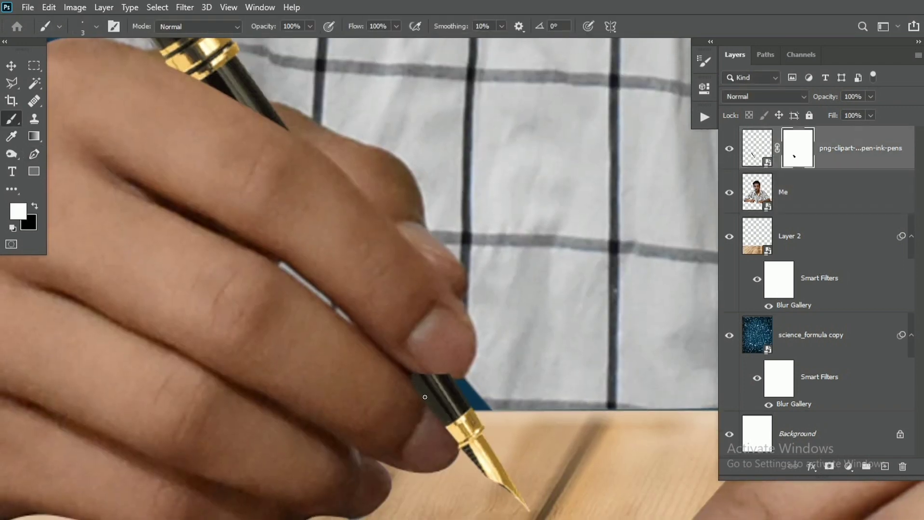
{"action": "left_click_drag", "start_coordinate": [425, 397], "coordinate": [414, 369]}
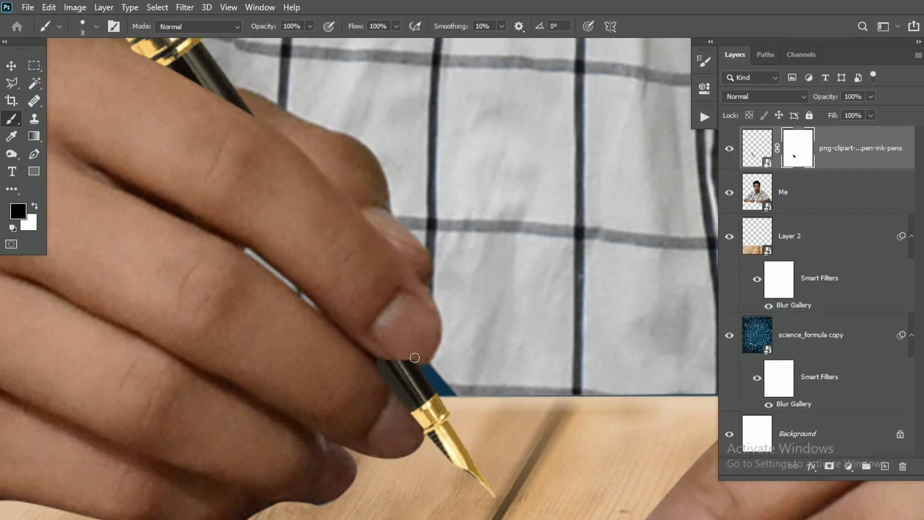
{"action": "left_click_drag", "start_coordinate": [438, 320], "coordinate": [426, 326]}
{"action": "scroll", "coordinate": [351, 388], "scroll_direction": "down", "scroll_amount": 10}
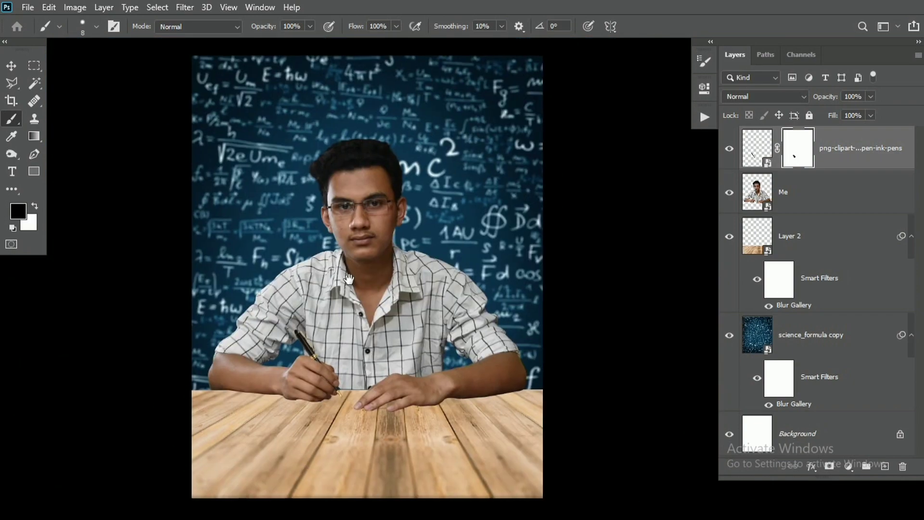
Group the pen and Me layers as Subject, and rename the formula backdrop BG and the tabletop Table.
{"action": "left_click", "coordinate": [819, 195], "text": "shift"}
{"action": "key", "text": "ctrl+g"}
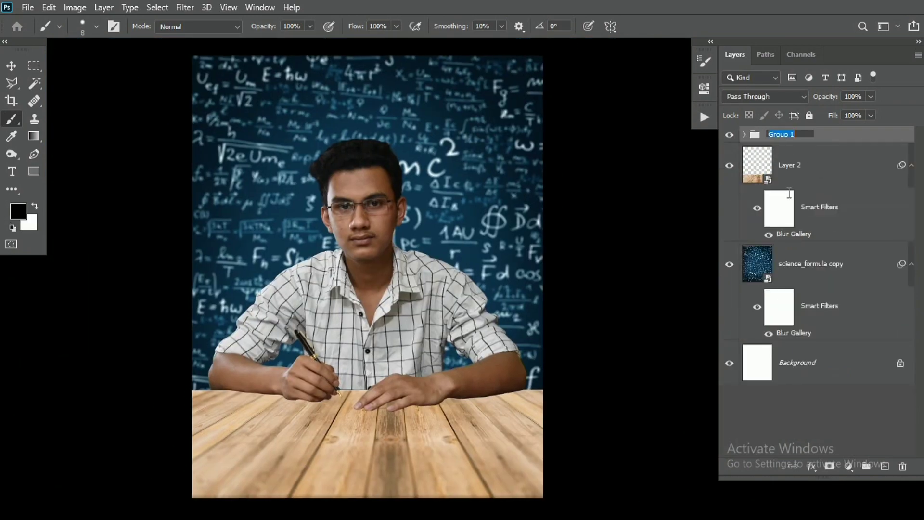
{"action": "double_click", "coordinate": [794, 264]}
{"action": "double_click", "coordinate": [796, 167]}
{"action": "type", "text": "Table"}
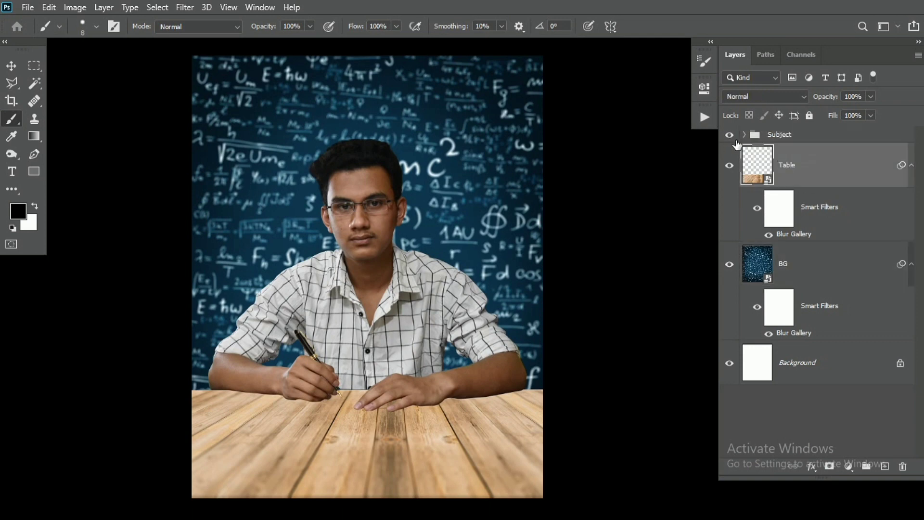
Colour-code the layers: Subject red, Table yellow and BG green.
{"action": "right_click", "coordinate": [735, 140]}
{"action": "left_click", "coordinate": [778, 184]}
{"action": "right_click", "coordinate": [729, 223]}
{"action": "left_click", "coordinate": [759, 289]}
{"action": "right_click", "coordinate": [729, 265]}
{"action": "left_click", "coordinate": [757, 344]}
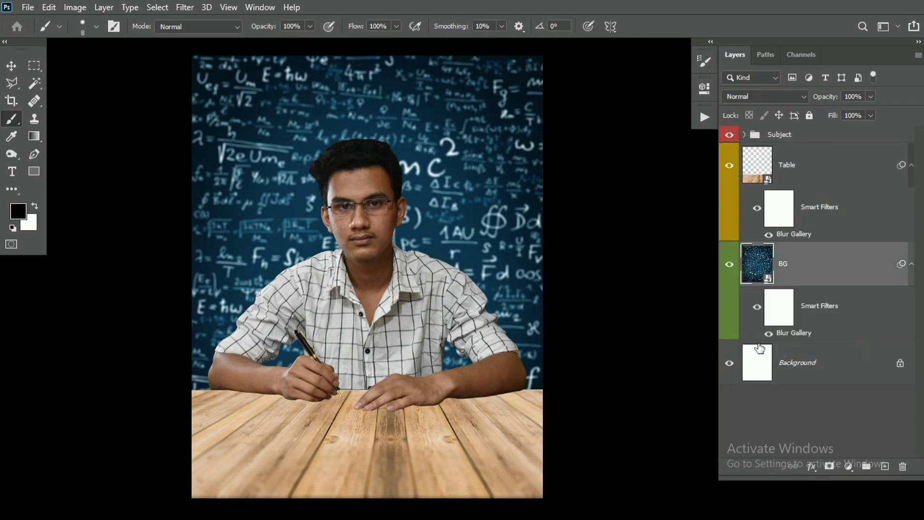
Place Lamp.png above the Subject group on the table's left side and put it in a group named Lamp.
{"action": "left_click", "coordinate": [800, 134]}
{"action": "left_click", "coordinate": [27, 7]}
{"action": "left_click", "coordinate": [27, 275]}
{"action": "double_click", "coordinate": [233, 115]}
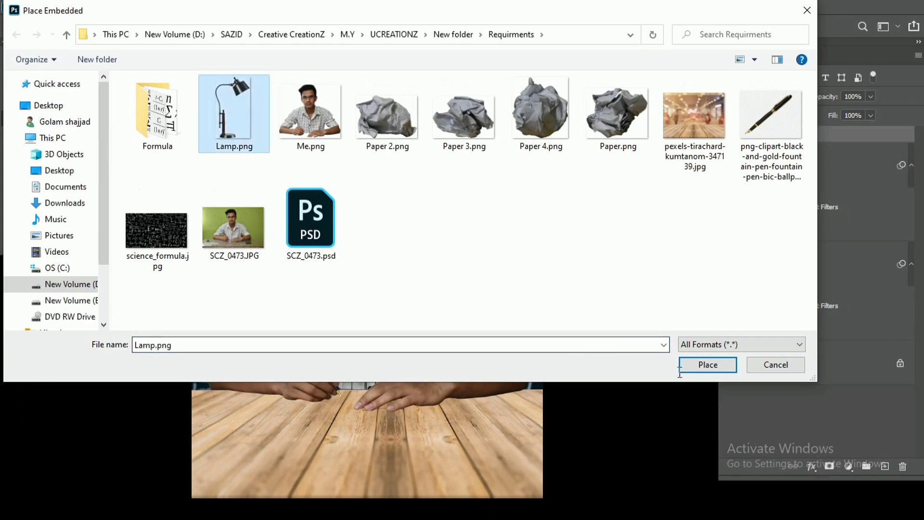
{"action": "left_click_drag", "start_coordinate": [402, 302], "coordinate": [300, 336]}
{"action": "key", "text": "Return"}
{"action": "key", "text": "v"}
{"action": "left_click_drag", "start_coordinate": [238, 380], "coordinate": [252, 413]}
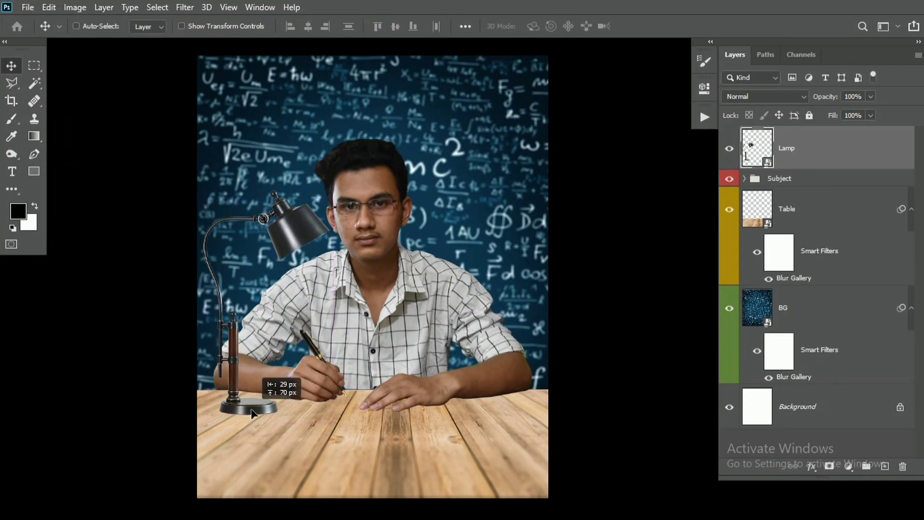
{"action": "key", "text": "ctrl+g"}
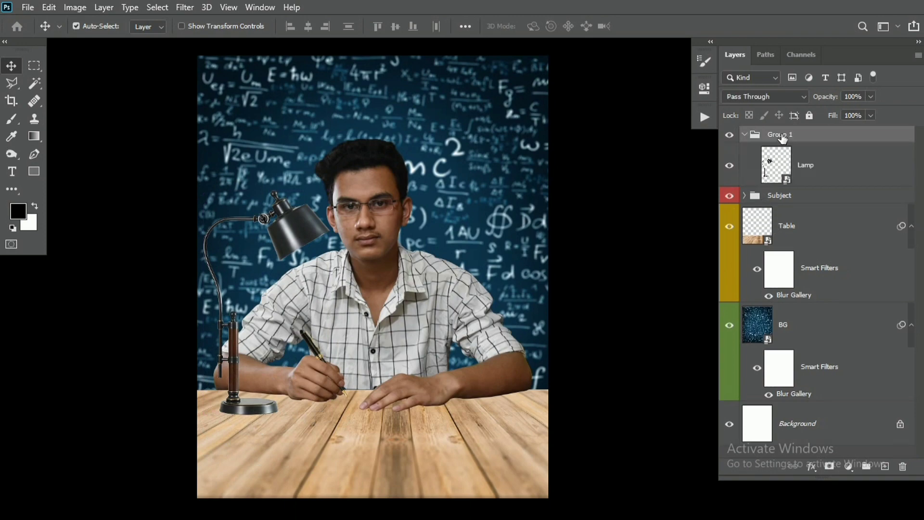
{"action": "key", "text": "Return"}
Add a Curves adjustment beneath the lamp in the Lamp group with the white point output at about 16, and invert its mask.
{"action": "left_click_drag", "start_coordinate": [266, 413], "coordinate": [635, 356]}
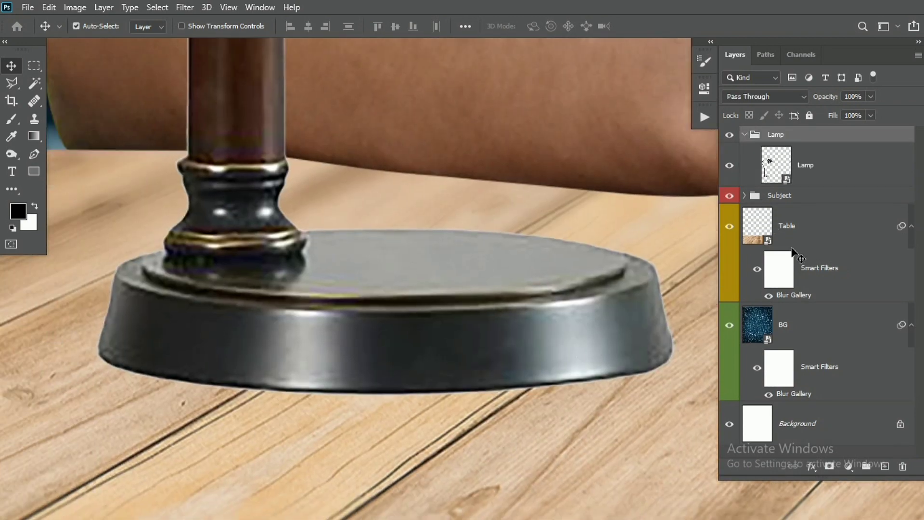
{"action": "left_click", "coordinate": [805, 169]}
{"action": "left_click", "coordinate": [803, 195]}
{"action": "left_click", "coordinate": [802, 135]}
{"action": "left_click", "coordinate": [809, 195]}
{"action": "left_click", "coordinate": [849, 466]}
{"action": "left_click", "coordinate": [840, 291]}
{"action": "left_click_drag", "start_coordinate": [669, 161], "coordinate": [669, 305]}
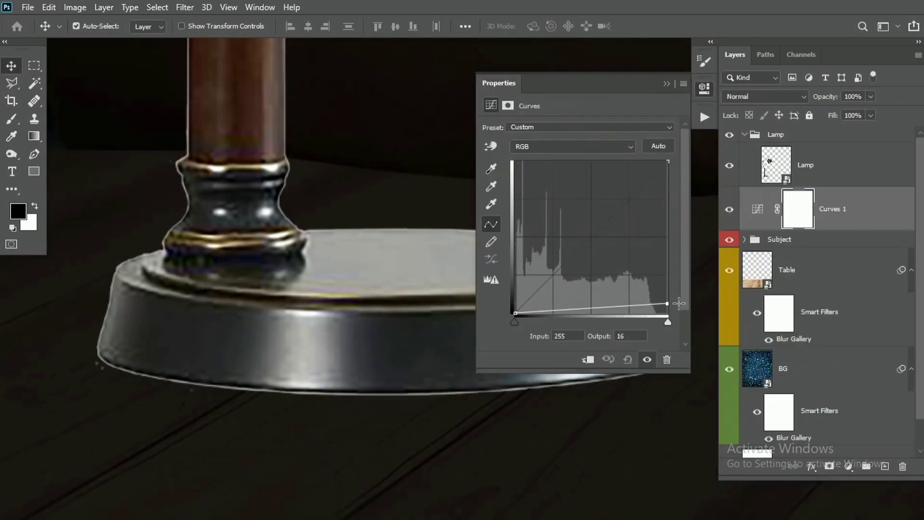
{"action": "left_click", "coordinate": [681, 78]}
{"action": "left_click_drag", "start_coordinate": [815, 210], "coordinate": [802, 195]}
{"action": "key", "text": "ctrl+i"}
Paint a contact shadow in white on the Curves mask along the lamp base's lower edge and feather the mask 3.7 px.
{"action": "mouse_move", "coordinate": [494, 294]}
{"action": "left_mouse_down"}
{"action": "mouse_move", "coordinate": [419, 231]}
{"action": "mouse_move", "coordinate": [444, 239]}
{"action": "left_mouse_up"}
{"action": "key", "text": "b"}
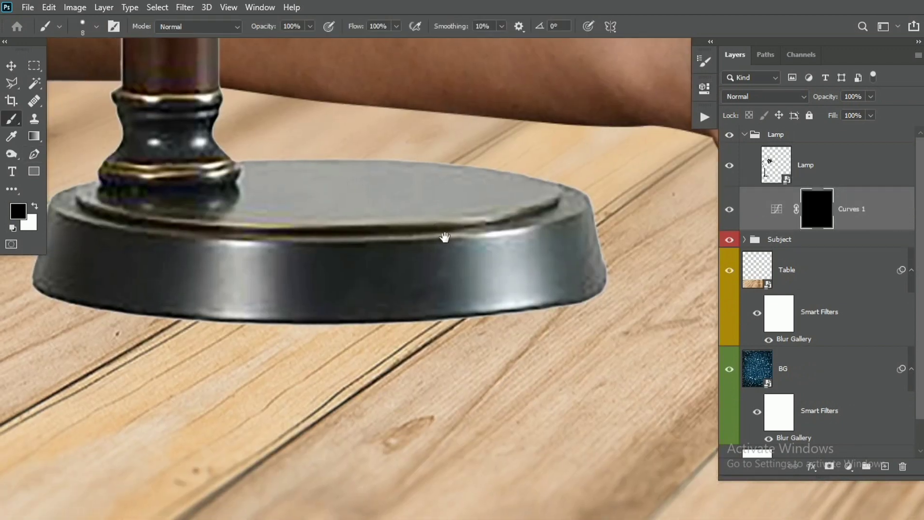
{"action": "left_click", "coordinate": [449, 234], "text": "alt"}
{"action": "left_click_drag", "start_coordinate": [379, 213], "coordinate": [424, 208]}
{"action": "left_click_drag", "start_coordinate": [350, 308], "coordinate": [278, 308]}
{"action": "left_click_drag", "start_coordinate": [277, 308], "coordinate": [457, 311]}
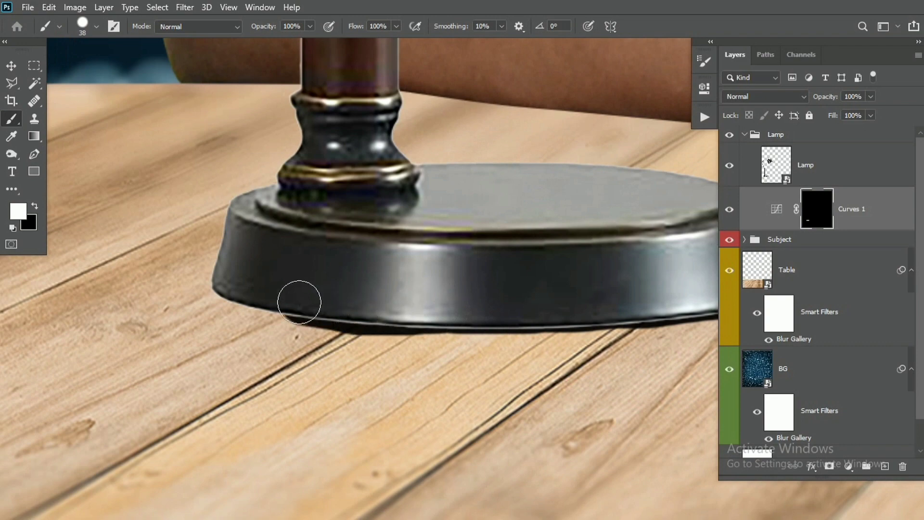
{"action": "left_click_drag", "start_coordinate": [249, 293], "coordinate": [230, 284]}
{"action": "left_click_drag", "start_coordinate": [528, 317], "coordinate": [367, 318]}
{"action": "scroll", "coordinate": [395, 332], "scroll_direction": "down", "scroll_amount": 3}
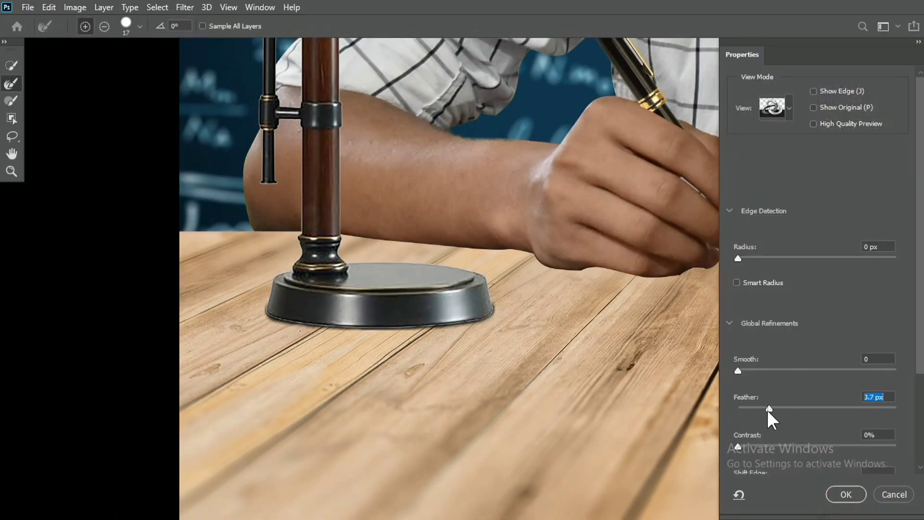
{"action": "key", "text": "Return"}
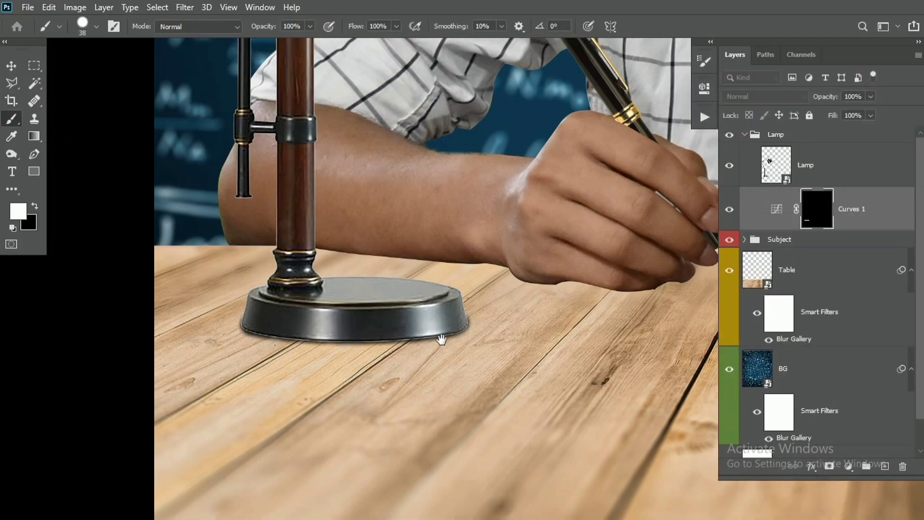
Add a new empty layer above the Lamp layer and clip it to the lamp.
{"action": "left_click", "coordinate": [666, 83]}
{"action": "left_click_drag", "start_coordinate": [529, 202], "coordinate": [502, 226]}
{"action": "scroll", "coordinate": [501, 227], "scroll_direction": "down", "scroll_amount": 3}
{"action": "left_click_drag", "start_coordinate": [517, 258], "coordinate": [449, 303]}
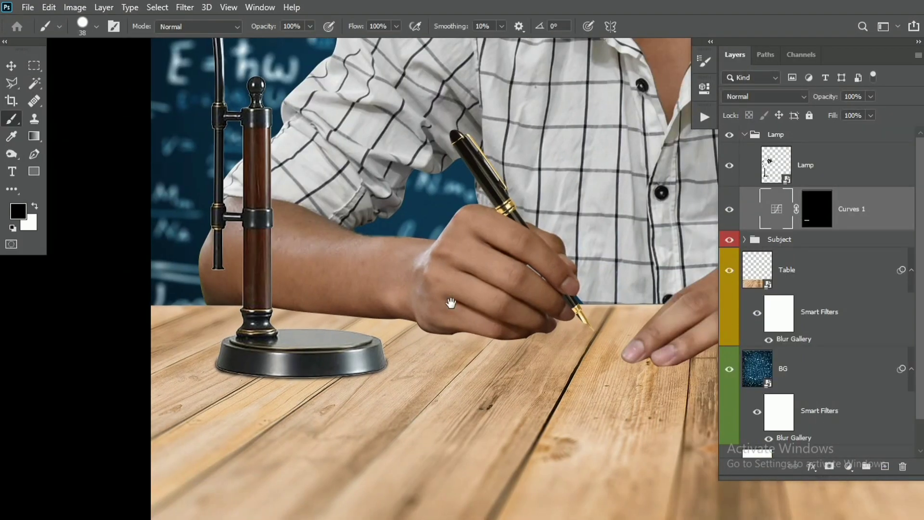
{"action": "left_click_drag", "start_coordinate": [289, 380], "coordinate": [480, 377]}
{"action": "left_click", "coordinate": [811, 161]}
{"action": "key", "text": "ctrl+alt+shift+n"}
{"action": "right_click", "coordinate": [811, 161]}
{"action": "left_click", "coordinate": [645, 260]}
Retouch the rim of the lamp base with the Clone Stamp tool on the clipped layer, sampling Current & Below.
{"action": "key", "text": "s"}
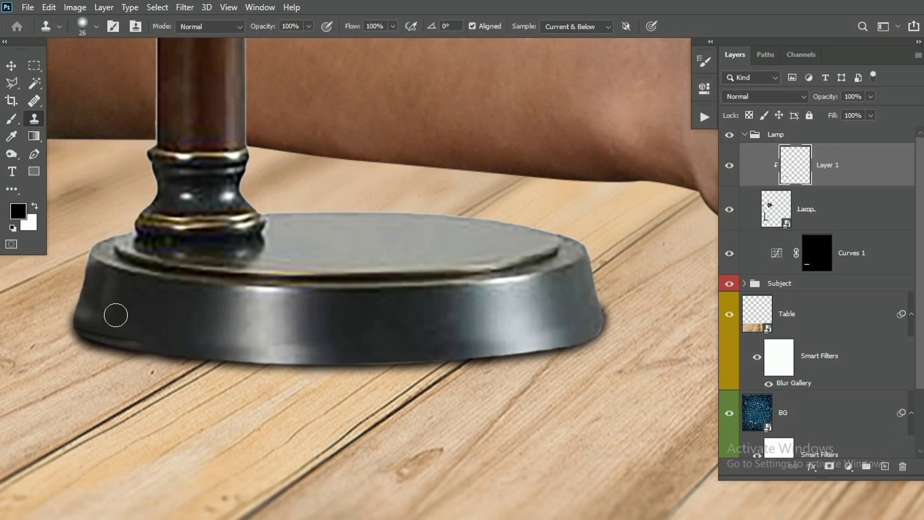
{"action": "left_click_drag", "start_coordinate": [291, 340], "coordinate": [306, 342]}
{"action": "left_click_drag", "start_coordinate": [364, 358], "coordinate": [470, 355]}
{"action": "left_click_drag", "start_coordinate": [318, 341], "coordinate": [357, 356]}
{"action": "scroll", "coordinate": [301, 347], "scroll_direction": "down", "scroll_amount": 5}
Add a second Curves adjustment above Curves 1 with the white point pulled down almost to black, and invert its mask.
{"action": "left_click", "coordinate": [839, 248]}
{"action": "left_click", "coordinate": [849, 466]}
{"action": "left_click", "coordinate": [850, 293]}
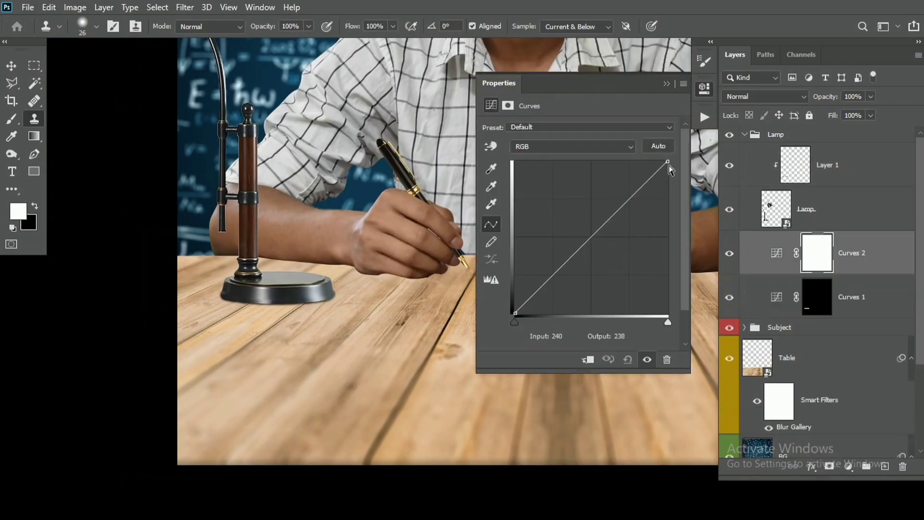
{"action": "left_click_drag", "start_coordinate": [672, 162], "coordinate": [665, 308]}
{"action": "key", "text": "ctrl+i"}
{"action": "key", "text": "F5"}
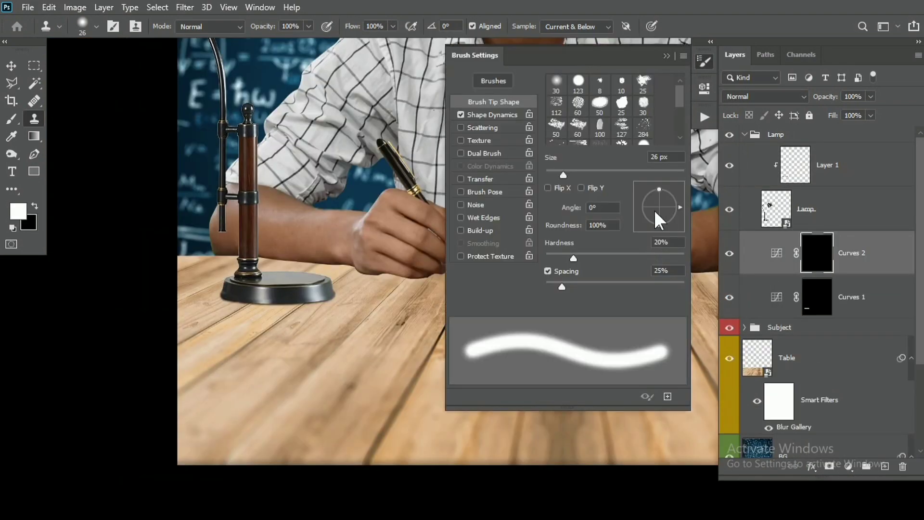
{"action": "left_click", "coordinate": [667, 57]}
{"action": "left_click_drag", "start_coordinate": [384, 26], "coordinate": [360, 35]}
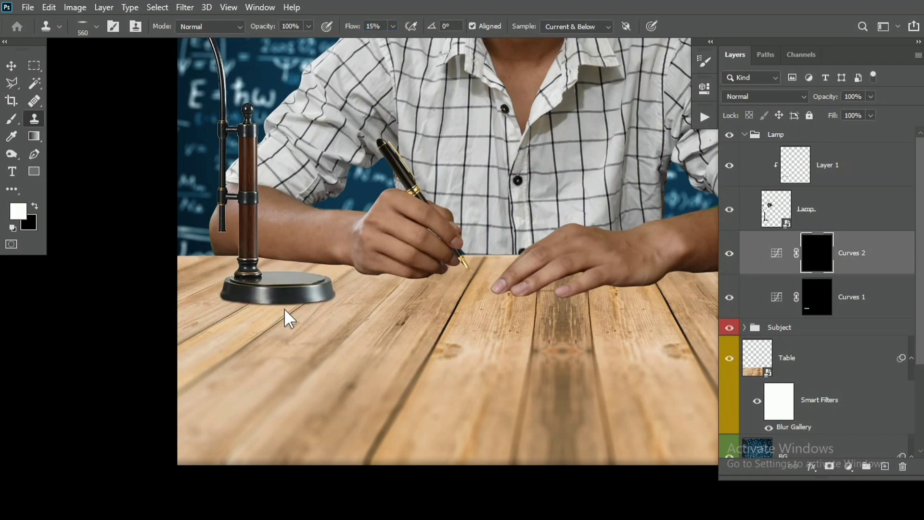
Set up the Brush tool with the soft round 30 px tip flattened to 25% roundness.
{"action": "key", "text": "b"}
{"action": "left_click", "coordinate": [704, 61]}
{"action": "left_click", "coordinate": [556, 85]}
{"action": "left_click_drag", "start_coordinate": [659, 189], "coordinate": [660, 202]}
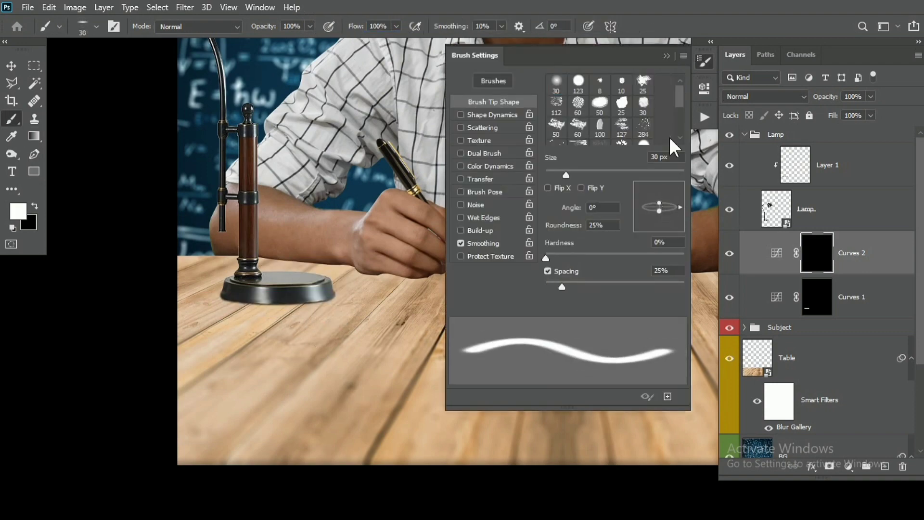
{"action": "key", "text": "F5"}
Paint a soft white shadow area on the Curves 2 mask beneath the lamp base and nudge it into place.
{"action": "scroll", "coordinate": [309, 313], "scroll_direction": "up", "scroll_amount": 1}
{"action": "key", "text": "v"}
{"action": "left_click_drag", "start_coordinate": [289, 308], "coordinate": [296, 308]}
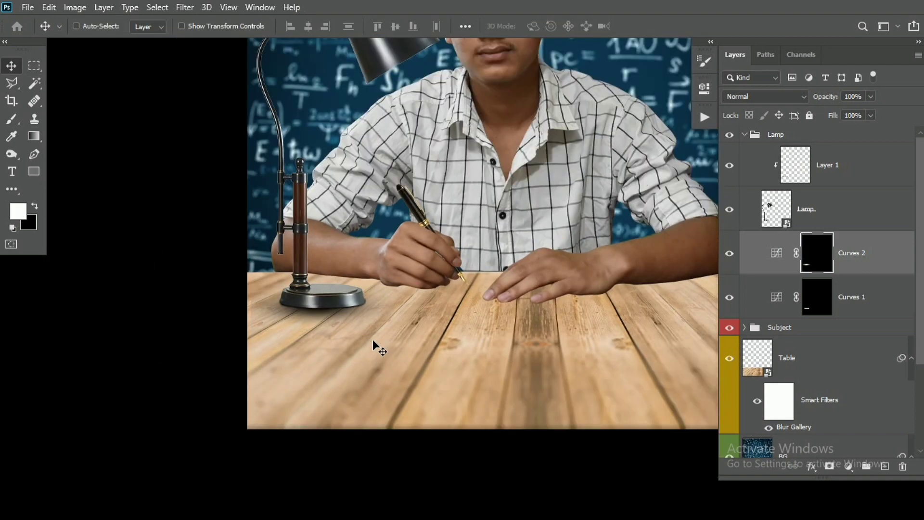
Warp the lamp shadow on the Curves 2 mask so that it stretches away from the base toward the table's lower left.
{"action": "key", "text": "ctrl+minus"}
{"action": "key", "text": "b"}
{"action": "left_click_drag", "start_coordinate": [425, 337], "coordinate": [393, 346]}
{"action": "key", "text": "ctrl+t"}
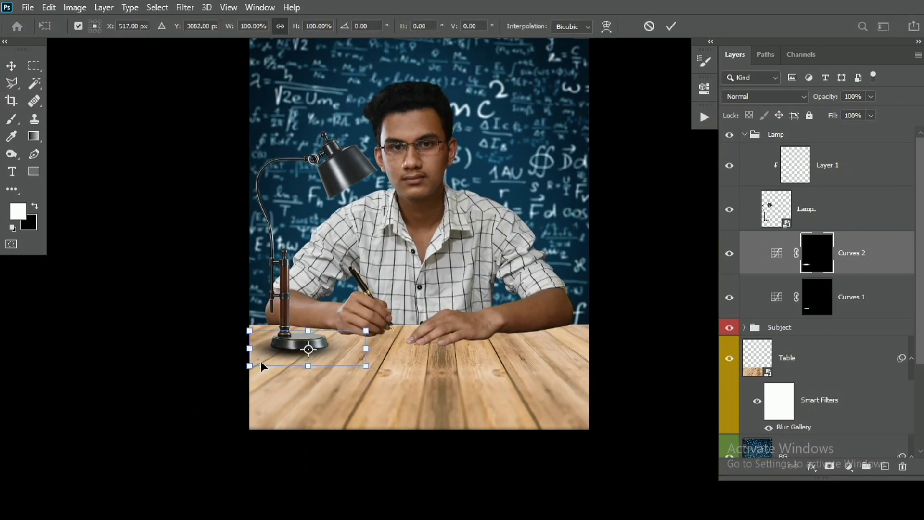
{"action": "left_click", "coordinate": [607, 30]}
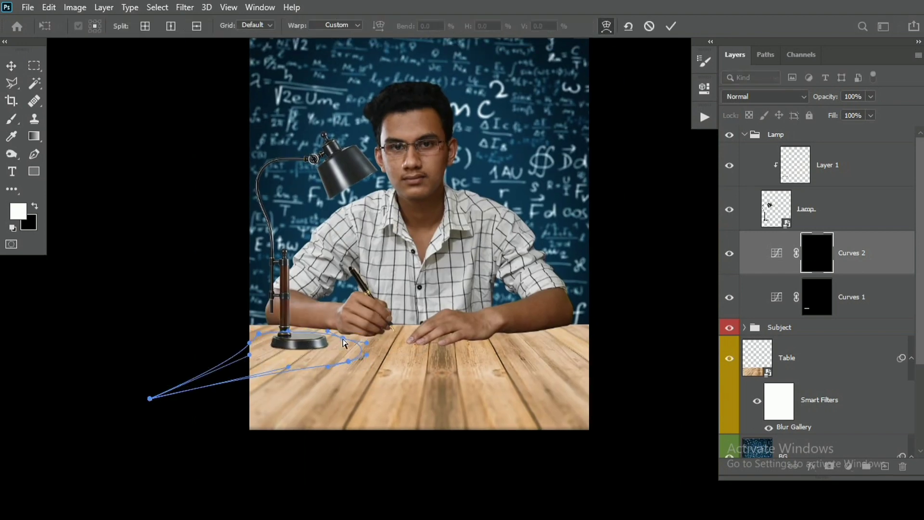
{"action": "key", "text": "Return"}
{"action": "key", "text": "ctrl+0"}
Set the Curves 2 adjustment to Multiply blending at 60% opacity.
{"action": "left_click", "coordinate": [766, 96]}
{"action": "left_click", "coordinate": [746, 145]}
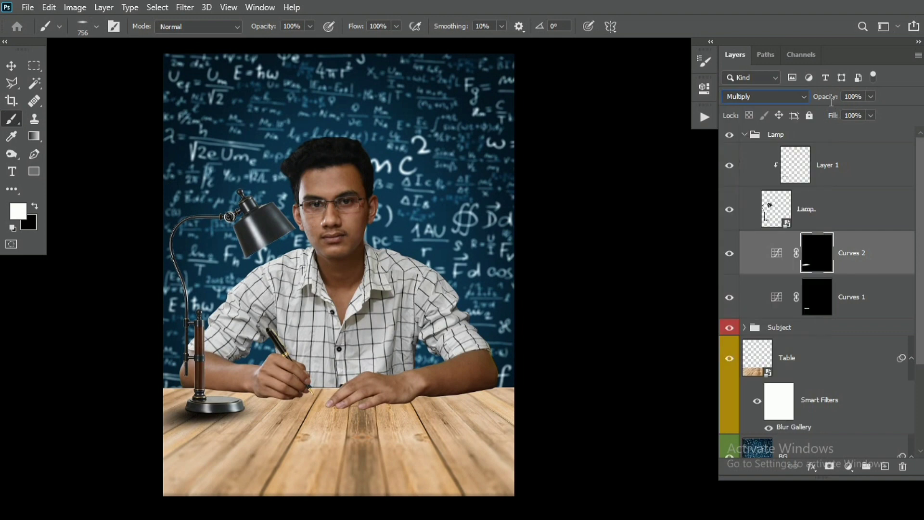
{"action": "key", "text": "Return"}
{"action": "key", "text": "ctrl+0"}
{"action": "left_click_drag", "start_coordinate": [634, 289], "coordinate": [571, 289]}
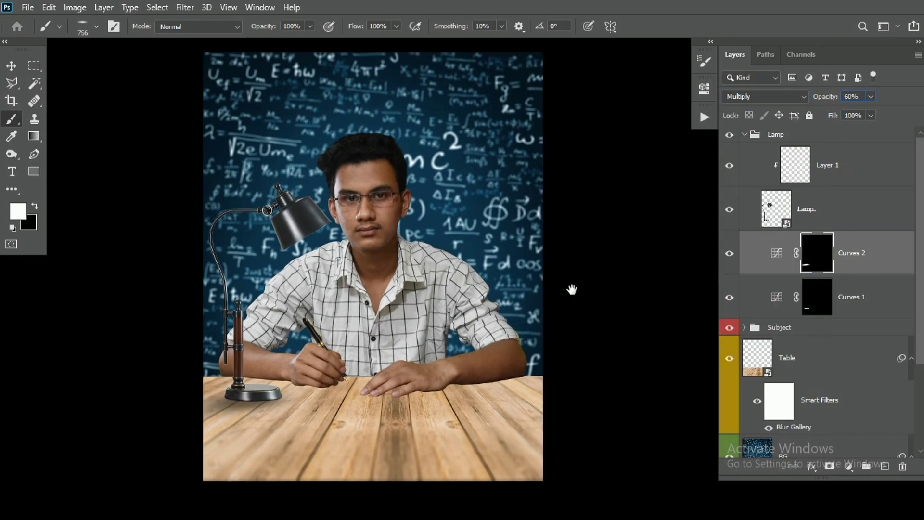
Add a Curves adjustment above the Table layer with the white point output at 66, and clip it to the table.
{"action": "left_click", "coordinate": [832, 358]}
{"action": "left_click", "coordinate": [849, 466]}
{"action": "left_click", "coordinate": [829, 293]}
{"action": "left_click_drag", "start_coordinate": [667, 161], "coordinate": [676, 278]}
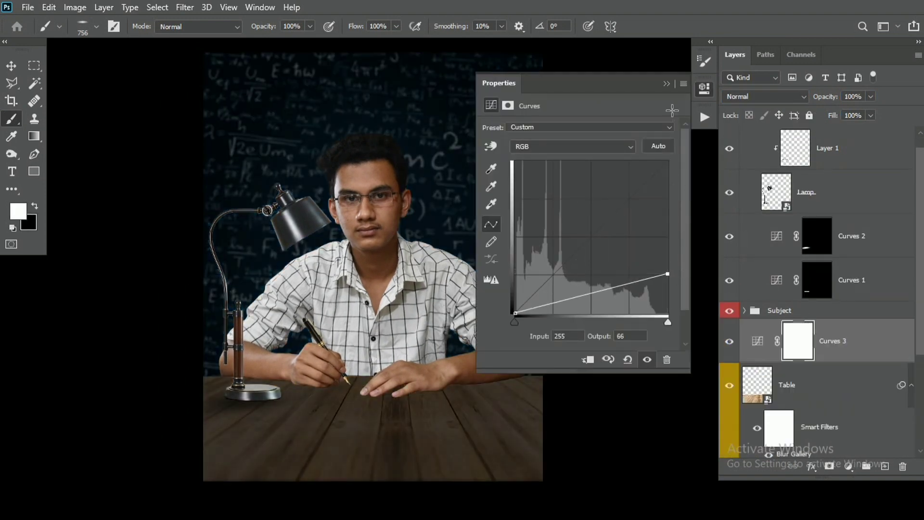
{"action": "left_click", "coordinate": [704, 88]}
{"action": "left_click", "coordinate": [841, 362], "text": "alt"}
Paint a black light spot on the Curves 3 mask in front of the hands and enlarge it to about 403%.
{"action": "left_click_drag", "start_coordinate": [586, 327], "coordinate": [570, 307]}
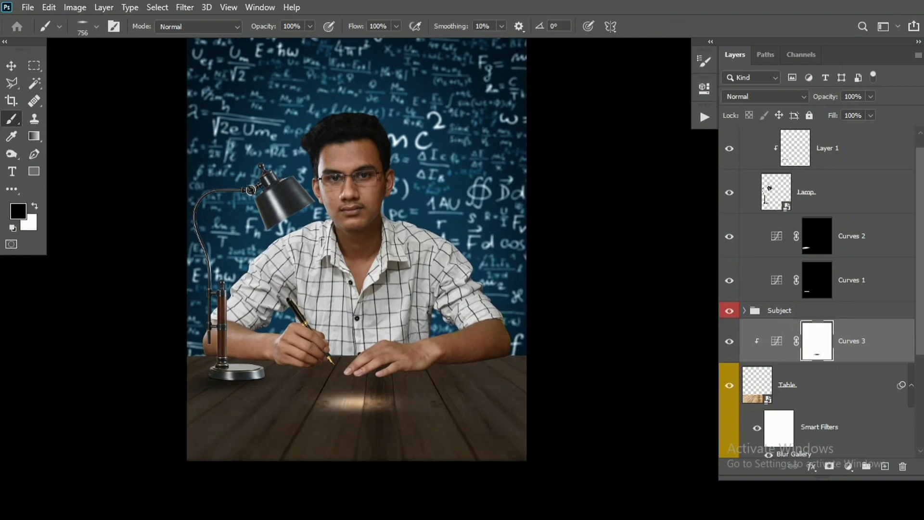
{"action": "key", "text": "ctrl+t"}
{"action": "left_click_drag", "start_coordinate": [426, 385], "coordinate": [448, 367]}
{"action": "left_click_drag", "start_coordinate": [639, 305], "coordinate": [643, 303]}
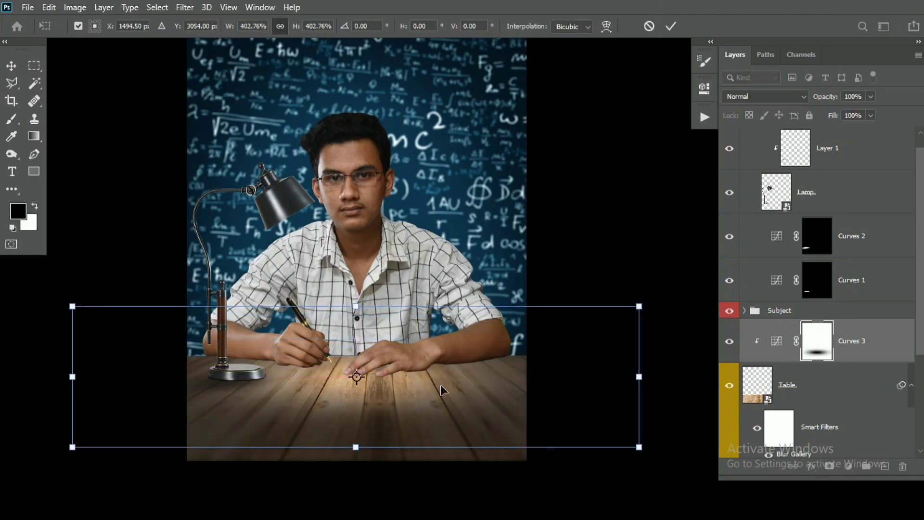
{"action": "key", "text": "Return"}
Add a strongly darkening Curves adjustment just beneath the Subject group and invert its mask.
{"action": "scroll", "coordinate": [444, 388], "scroll_direction": "up", "scroll_amount": 5}
{"action": "left_click_drag", "start_coordinate": [160, 368], "coordinate": [429, 306]}
{"action": "scroll", "coordinate": [331, 358], "scroll_direction": "up", "scroll_amount": 6}
{"action": "left_click_drag", "start_coordinate": [277, 371], "coordinate": [342, 341]}
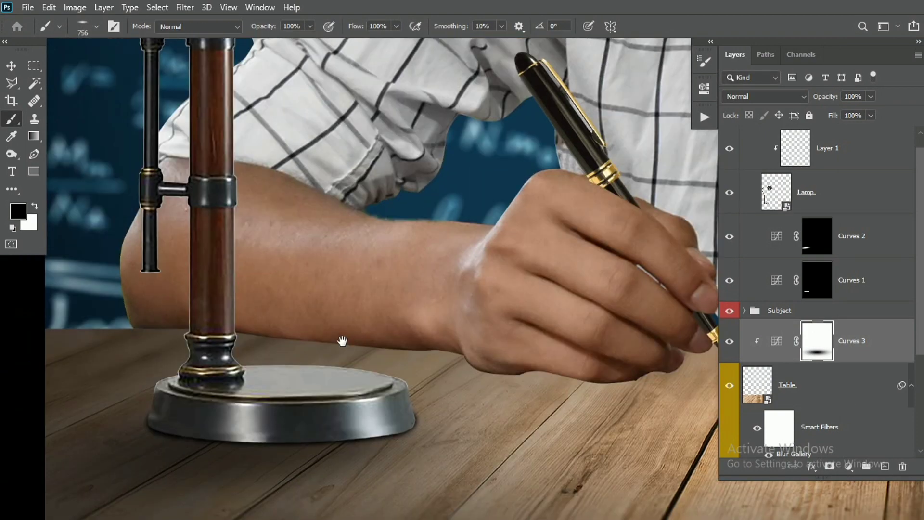
{"action": "scroll", "coordinate": [819, 347], "scroll_direction": "up", "scroll_amount": 1}
{"action": "left_click", "coordinate": [848, 467]}
{"action": "left_click", "coordinate": [838, 293]}
{"action": "left_click_drag", "start_coordinate": [667, 162], "coordinate": [674, 291]}
{"action": "left_click", "coordinate": [684, 80]}
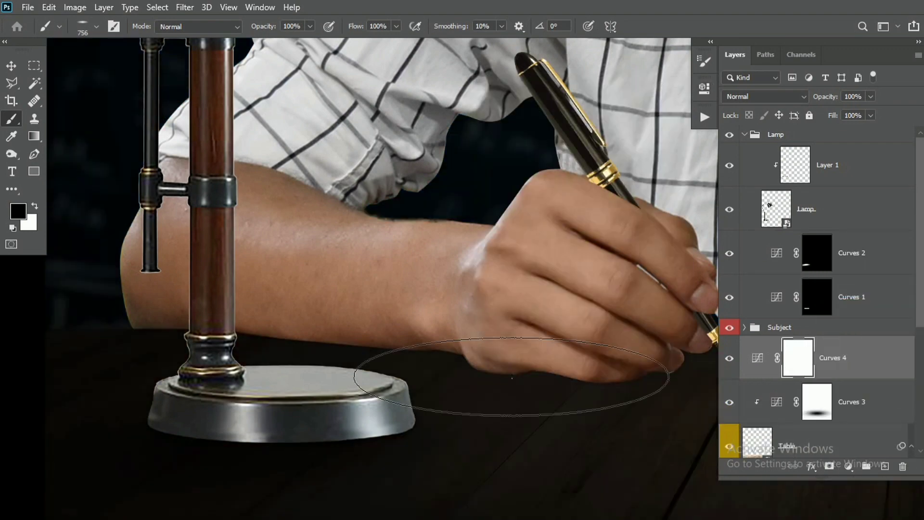
{"action": "key", "text": "ctrl+i"}
Restore the brush tip to 100% roundness and set the brush flow to 15%.
{"action": "left_click", "coordinate": [704, 61]}
{"action": "left_click_drag", "start_coordinate": [622, 225], "coordinate": [553, 234]}
{"action": "type", "text": "100"}
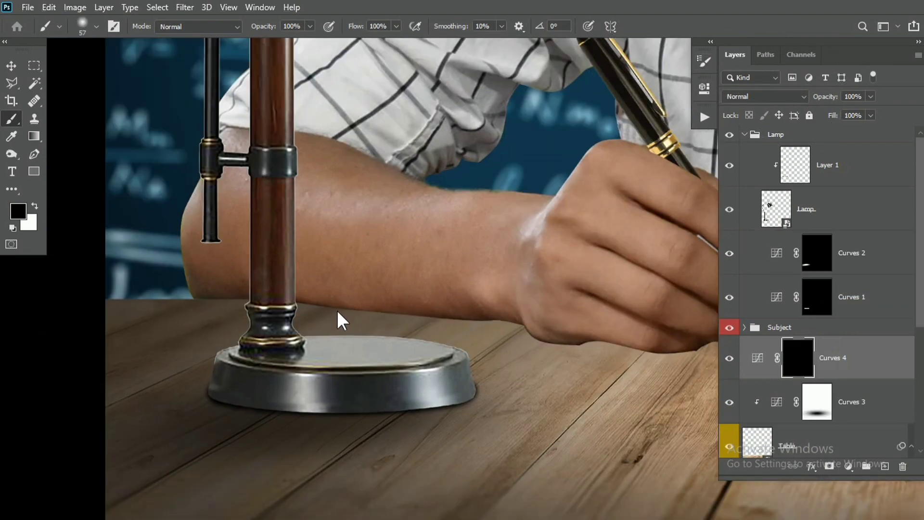
{"action": "left_click_drag", "start_coordinate": [257, 291], "coordinate": [366, 303]}
{"action": "left_click_drag", "start_coordinate": [478, 266], "coordinate": [349, 236]}
{"action": "type", "text": "15"}
{"action": "key", "text": "Return"}
{"action": "left_click_drag", "start_coordinate": [308, 275], "coordinate": [324, 275]}
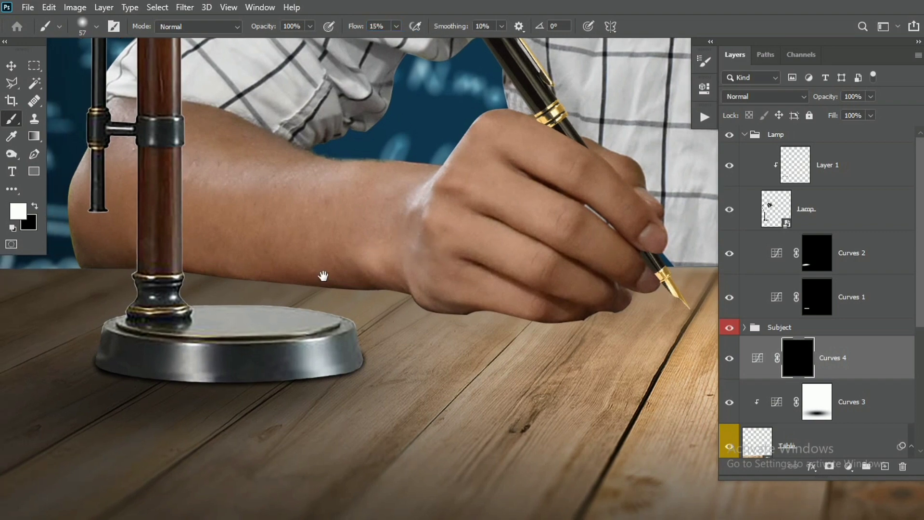
Paint contact shadows in white on the Curves 4 mask beneath the writing arm and hand and the flat hand's fingertips.
{"action": "right_click", "coordinate": [239, 260], "text": "alt"}
{"action": "left_click_drag", "start_coordinate": [594, 297], "coordinate": [347, 279]}
{"action": "mouse_move", "coordinate": [207, 272]}
{"action": "left_mouse_down"}
{"action": "mouse_move", "coordinate": [336, 275]}
{"action": "mouse_move", "coordinate": [453, 305]}
{"action": "left_mouse_up"}
{"action": "left_click_drag", "start_coordinate": [607, 307], "coordinate": [377, 291]}
{"action": "left_click_drag", "start_coordinate": [500, 306], "coordinate": [401, 297]}
{"action": "mouse_move", "coordinate": [555, 296]}
{"action": "left_mouse_down"}
{"action": "mouse_move", "coordinate": [539, 307]}
{"action": "mouse_move", "coordinate": [361, 313]}
{"action": "left_mouse_up"}
{"action": "mouse_move", "coordinate": [177, 383]}
{"action": "left_mouse_down"}
{"action": "mouse_move", "coordinate": [92, 353]}
{"action": "mouse_move", "coordinate": [145, 349]}
{"action": "mouse_move", "coordinate": [80, 361]}
{"action": "left_mouse_up"}
{"action": "left_click_drag", "start_coordinate": [293, 298], "coordinate": [275, 299]}
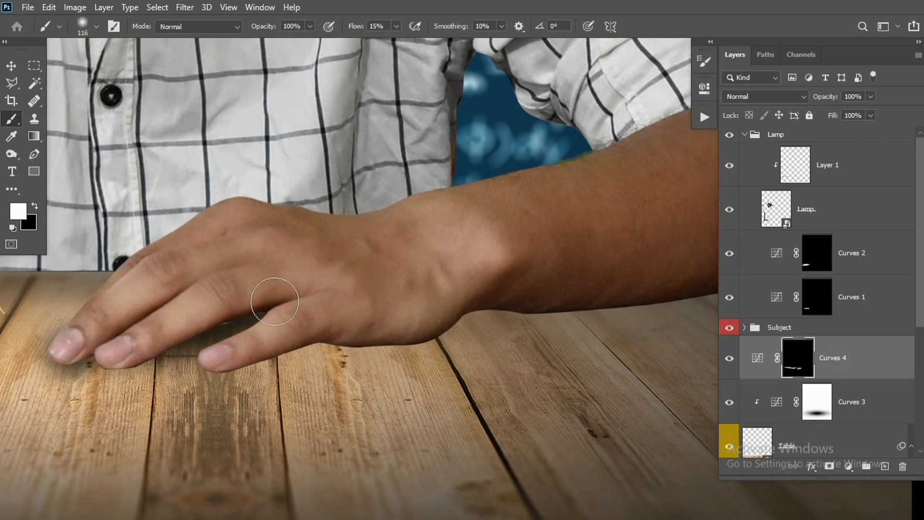
Paint the contact shadow beneath the flat hand and its forearm, and set Curves 4 to Multiply.
{"action": "left_click_drag", "start_coordinate": [219, 363], "coordinate": [457, 332]}
{"action": "mouse_move", "coordinate": [460, 308]}
{"action": "left_mouse_down"}
{"action": "mouse_move", "coordinate": [209, 325]}
{"action": "mouse_move", "coordinate": [575, 291]}
{"action": "mouse_move", "coordinate": [526, 268]}
{"action": "left_mouse_up"}
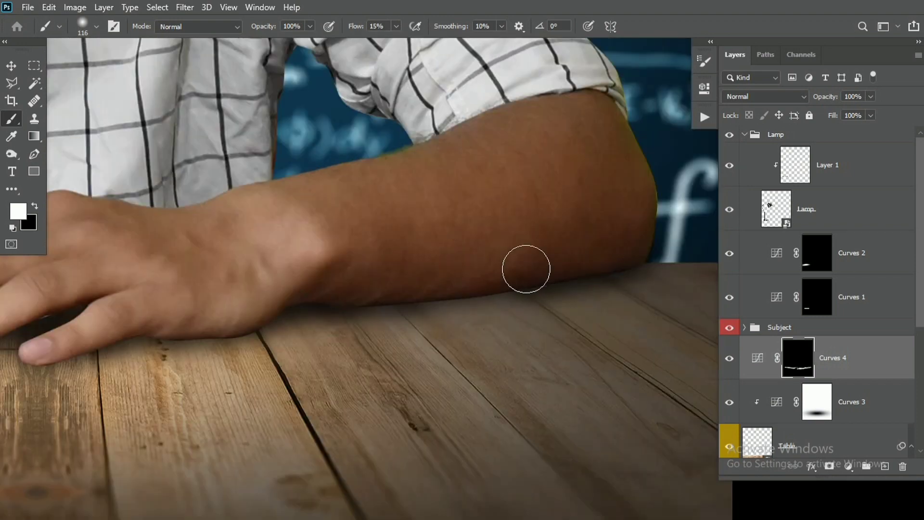
{"action": "left_click_drag", "start_coordinate": [295, 313], "coordinate": [61, 337]}
{"action": "key", "text": "ctrl+0"}
{"action": "left_click", "coordinate": [751, 102]}
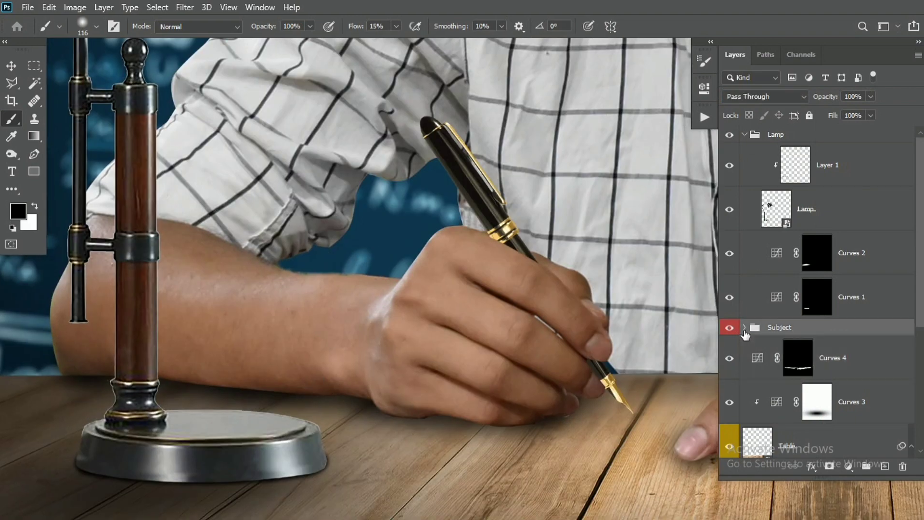
Add a darkening Curves adjustment with an inverted mask above the Me layer in the Subject group and clip it.
{"action": "left_click", "coordinate": [849, 466]}
{"action": "left_click", "coordinate": [840, 294]}
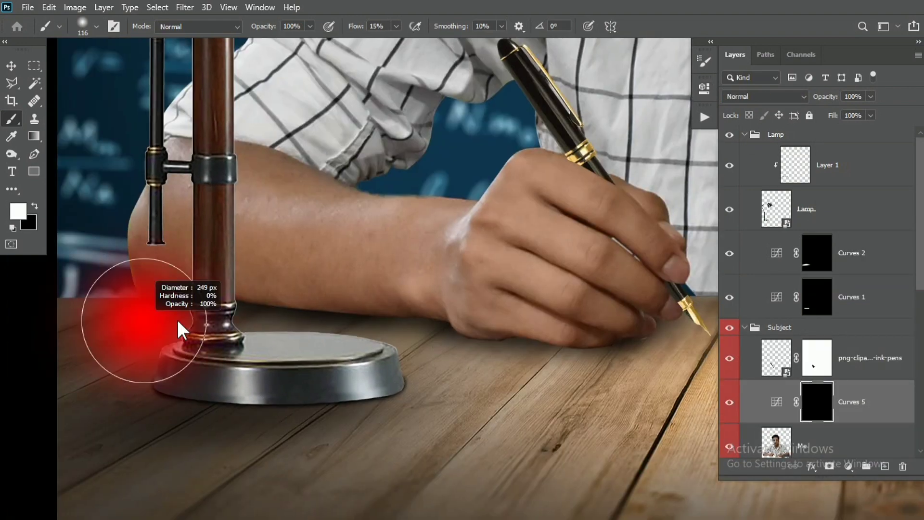
{"action": "right_click", "coordinate": [809, 325]}
{"action": "key", "text": "Escape"}
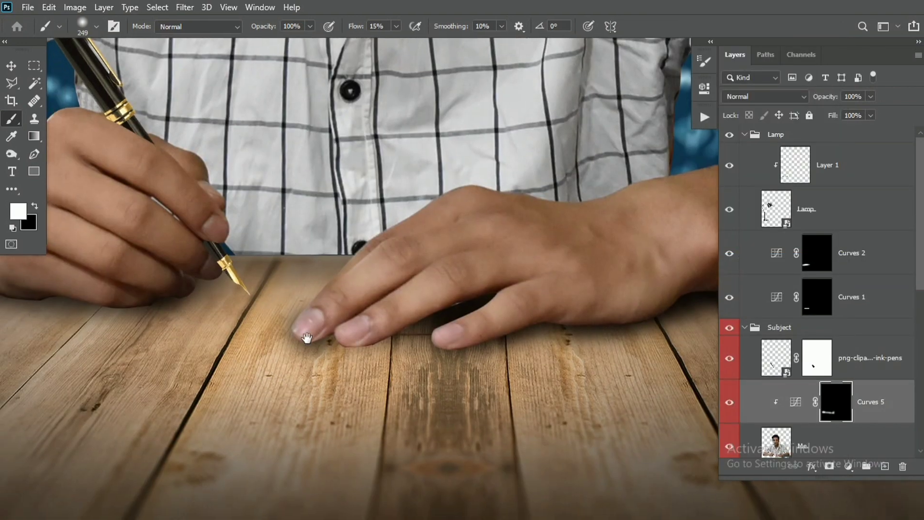
Paint shading in white on the Curves 5 mask along the undersides of the arms, and set the adjustment to Luminosity.
{"action": "scroll", "coordinate": [395, 308], "scroll_direction": "up", "scroll_amount": 2}
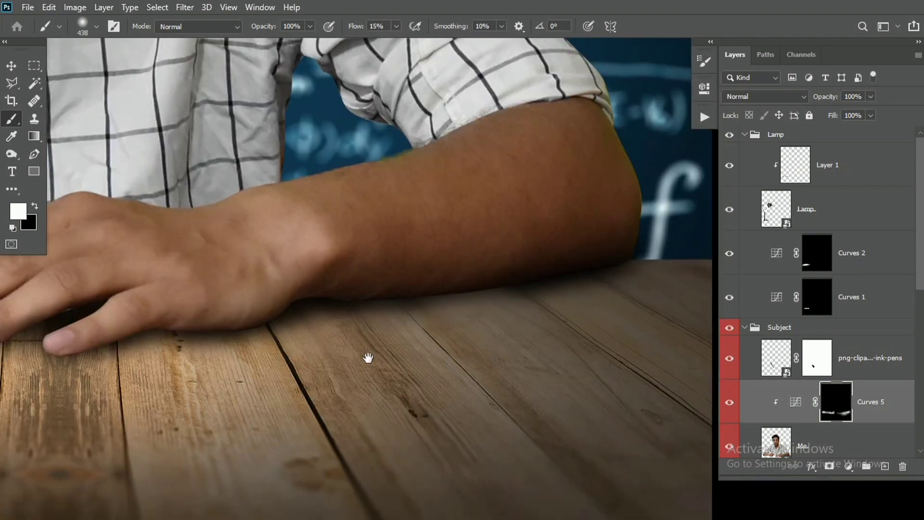
{"action": "left_click_drag", "start_coordinate": [367, 355], "coordinate": [211, 371]}
{"action": "key", "text": "ctrl+0"}
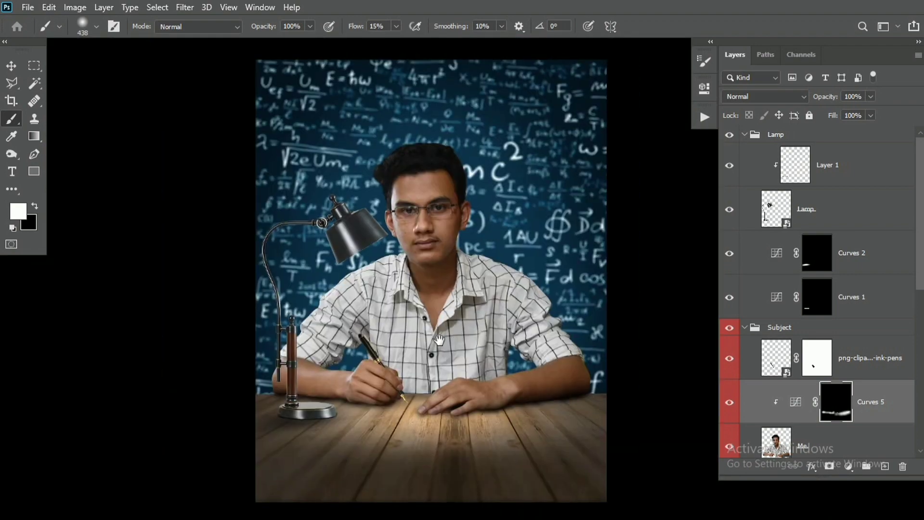
{"action": "left_click", "coordinate": [766, 97]}
{"action": "left_click", "coordinate": [738, 423]}
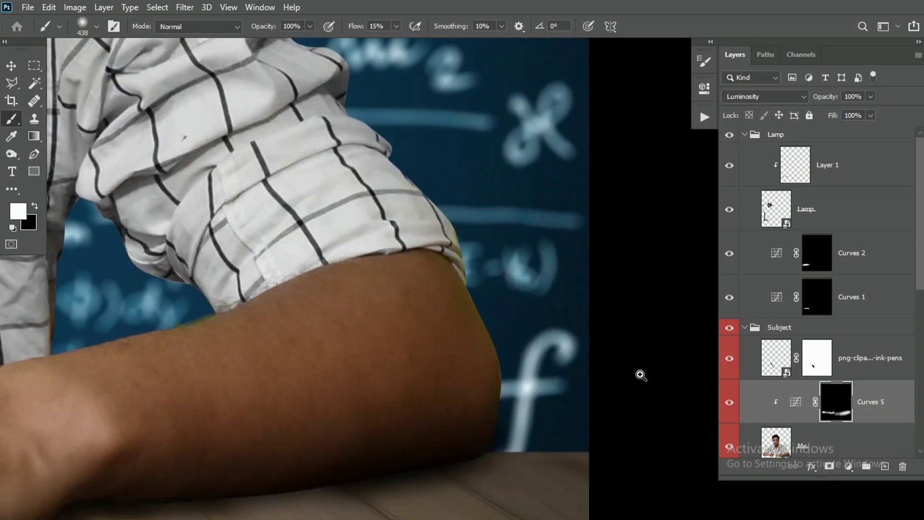
Add a clipped Hue/Saturation adjustment with Yellows at Hue -17, Saturation -5 and Lightness +1, and invert its mask.
{"action": "left_click", "coordinate": [849, 466]}
{"action": "left_click", "coordinate": [844, 335]}
{"action": "left_click", "coordinate": [538, 147]}
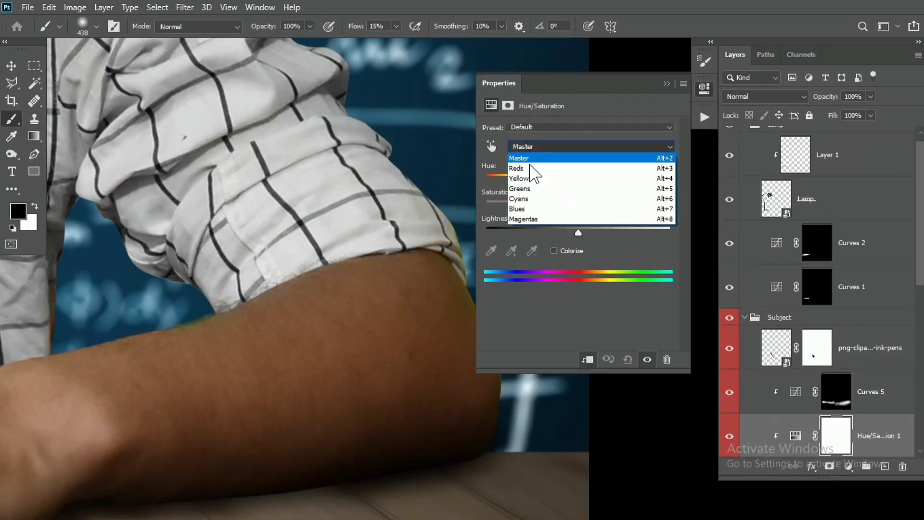
{"action": "left_click", "coordinate": [531, 177]}
{"action": "left_click_drag", "start_coordinate": [578, 179], "coordinate": [574, 206]}
{"action": "left_click_drag", "start_coordinate": [578, 231], "coordinate": [583, 232]}
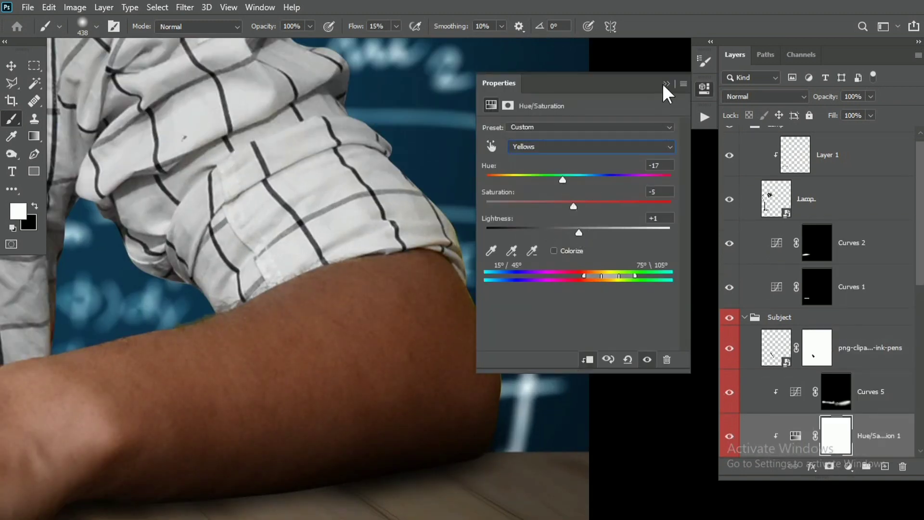
{"action": "left_click", "coordinate": [666, 84]}
{"action": "key", "text": "ctrl+i"}
Paint white on the Hue/Saturation mask over the greenish fringes along the arm edges with a soft 95 px brush.
{"action": "right_click", "coordinate": [483, 269], "text": "alt"}
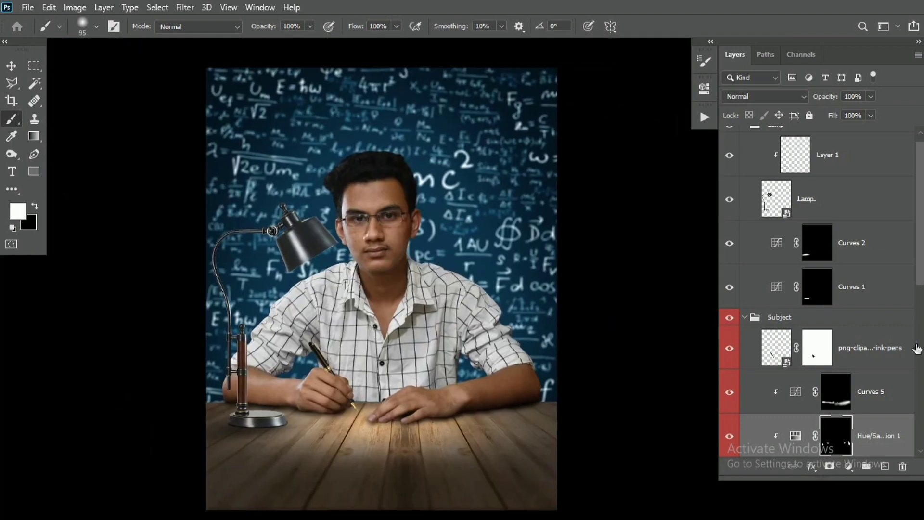
{"action": "scroll", "coordinate": [917, 349], "scroll_direction": "down", "scroll_amount": 4}
{"action": "scroll", "coordinate": [443, 377], "scroll_direction": "up", "scroll_amount": 3}
{"action": "scroll", "coordinate": [497, 379], "scroll_direction": "down", "scroll_amount": 1}
{"action": "left_click_drag", "start_coordinate": [458, 333], "coordinate": [478, 332]}
{"action": "scroll", "coordinate": [478, 332], "scroll_direction": "up", "scroll_amount": 1}
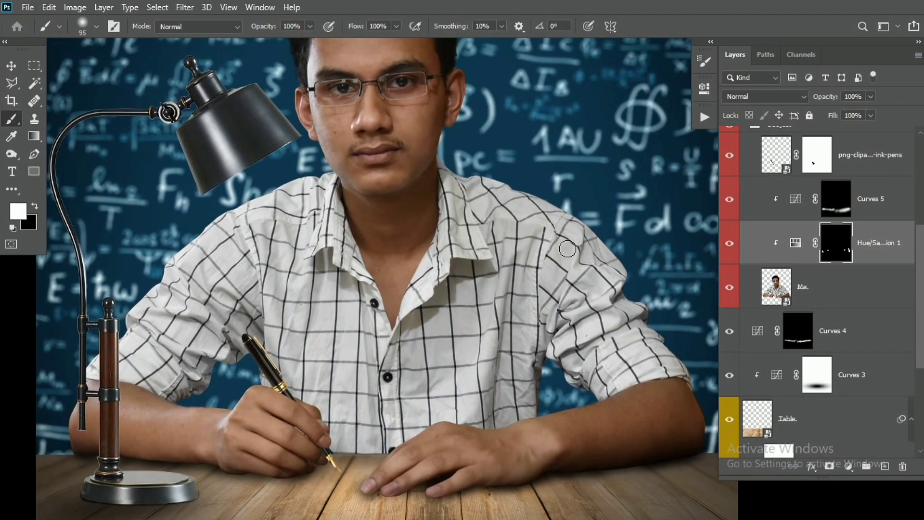
Refine the contact shadows around the fingertips and under the writing hand on the Curves 4 mask at 15% flow.
{"action": "left_click", "coordinate": [760, 211]}
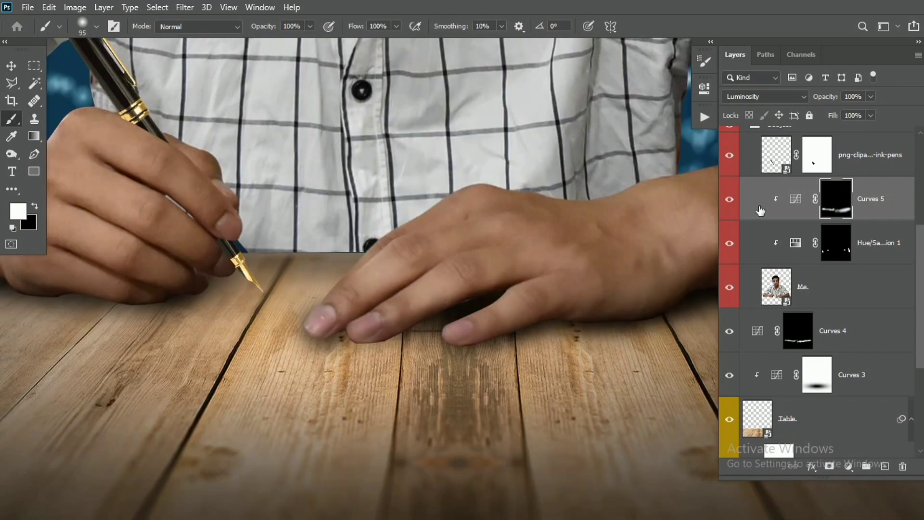
{"action": "scroll", "coordinate": [796, 339], "scroll_direction": "down", "scroll_amount": 2}
{"action": "left_click", "coordinate": [797, 263]}
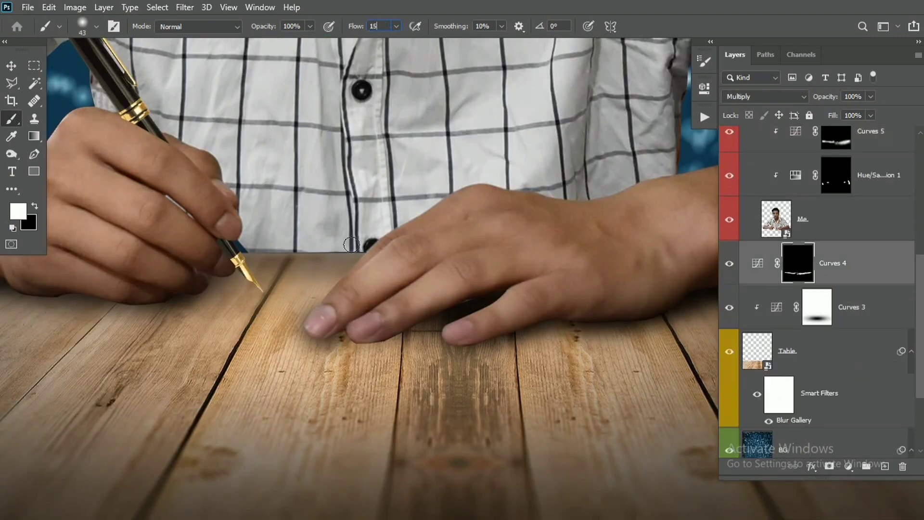
{"action": "key", "text": "x"}
{"action": "mouse_move", "coordinate": [325, 363]}
{"action": "left_mouse_down"}
{"action": "mouse_move", "coordinate": [336, 363]}
{"action": "mouse_move", "coordinate": [308, 345]}
{"action": "mouse_move", "coordinate": [333, 331]}
{"action": "left_mouse_up"}
{"action": "key", "text": "x"}
{"action": "left_click_drag", "start_coordinate": [156, 300], "coordinate": [295, 286]}
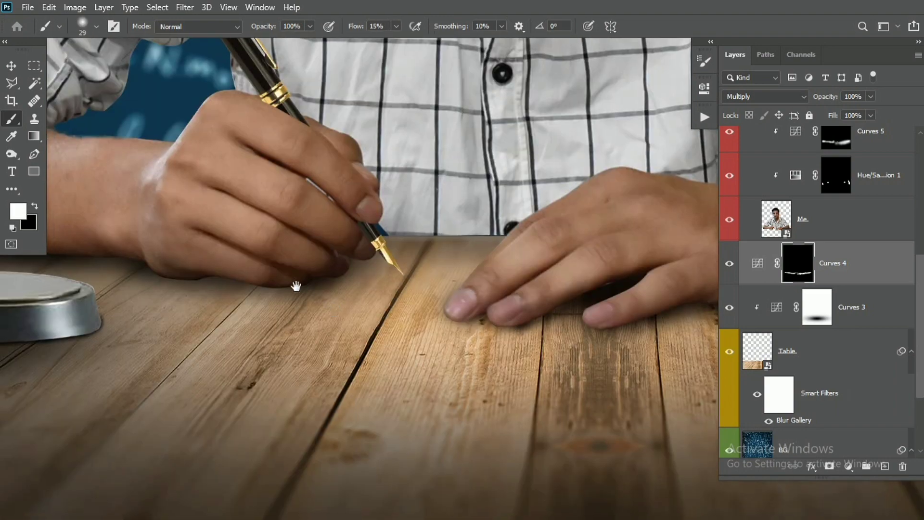
{"action": "left_click_drag", "start_coordinate": [176, 275], "coordinate": [273, 284]}
{"action": "key", "text": "ctrl+0"}
{"action": "left_click_drag", "start_coordinate": [424, 318], "coordinate": [336, 321]}
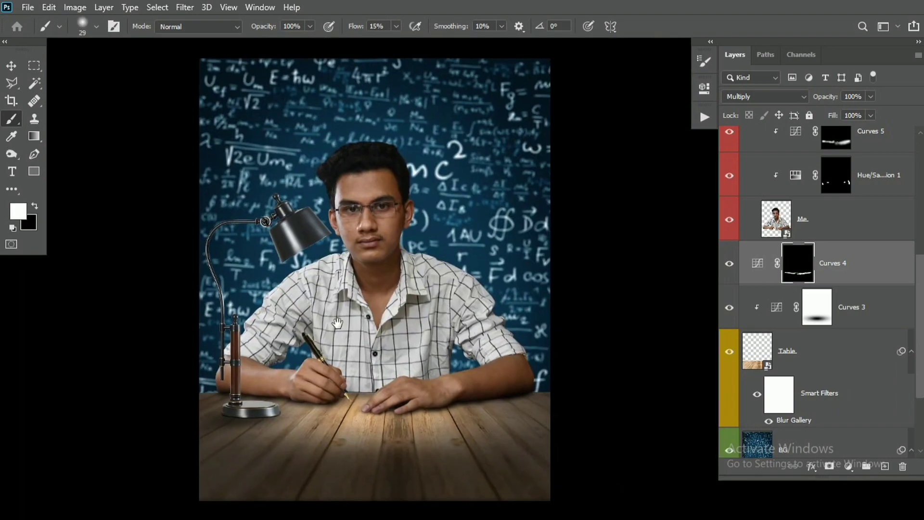
Collapse the Subject group, colour-code the Lamp group blue, and select the clipped retouching layer above the lamp.
{"action": "scroll", "coordinate": [785, 296], "scroll_direction": "up", "scroll_amount": 3}
{"action": "scroll", "coordinate": [784, 294], "scroll_direction": "up", "scroll_amount": 3}
{"action": "left_click", "coordinate": [745, 328]}
{"action": "right_click", "coordinate": [727, 135]}
{"action": "left_click", "coordinate": [751, 232]}
{"action": "left_click", "coordinate": [833, 173]}
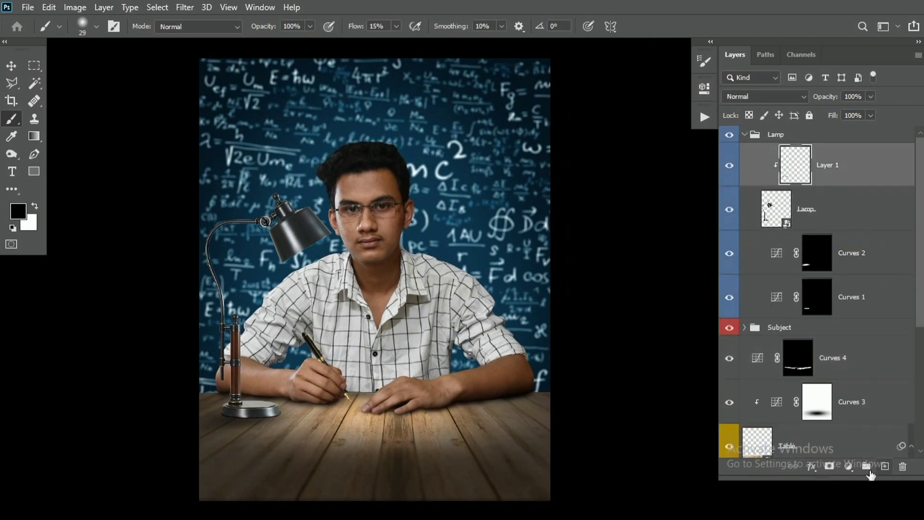
Add a clipped Curves adjustment above the lamp's retouching layer, darken it strongly, and invert its mask to black.
{"action": "left_click", "coordinate": [849, 466]}
{"action": "left_click", "coordinate": [837, 292]}
{"action": "left_click", "coordinate": [588, 359]}
{"action": "left_click_drag", "start_coordinate": [668, 162], "coordinate": [676, 285]}
{"action": "left_click", "coordinate": [666, 83]}
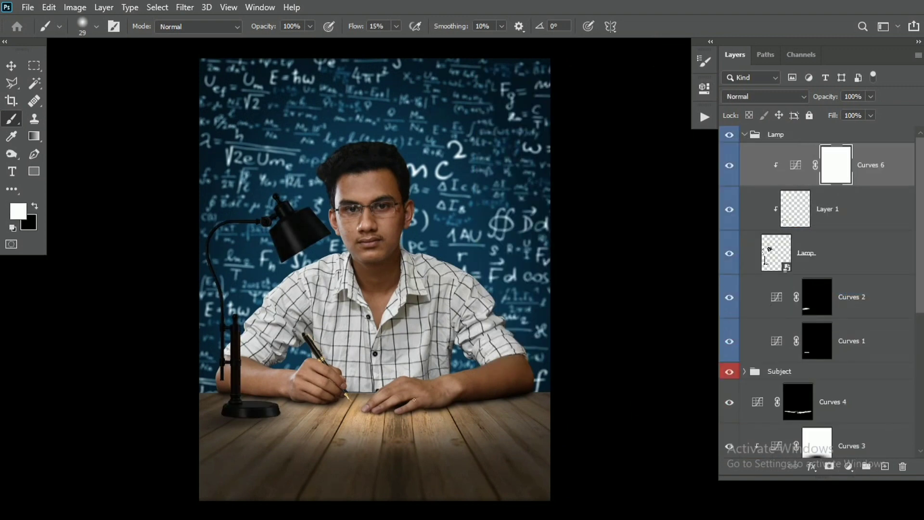
{"action": "key", "text": "ctrl+i"}
Paint white at 15% flow on the Curves 6 mask to darken the lamp's base and stand with soft brushes.
{"action": "mouse_move", "coordinate": [237, 420]}
{"action": "left_mouse_down"}
{"action": "mouse_move", "coordinate": [414, 424]}
{"action": "mouse_move", "coordinate": [230, 431]}
{"action": "left_mouse_up"}
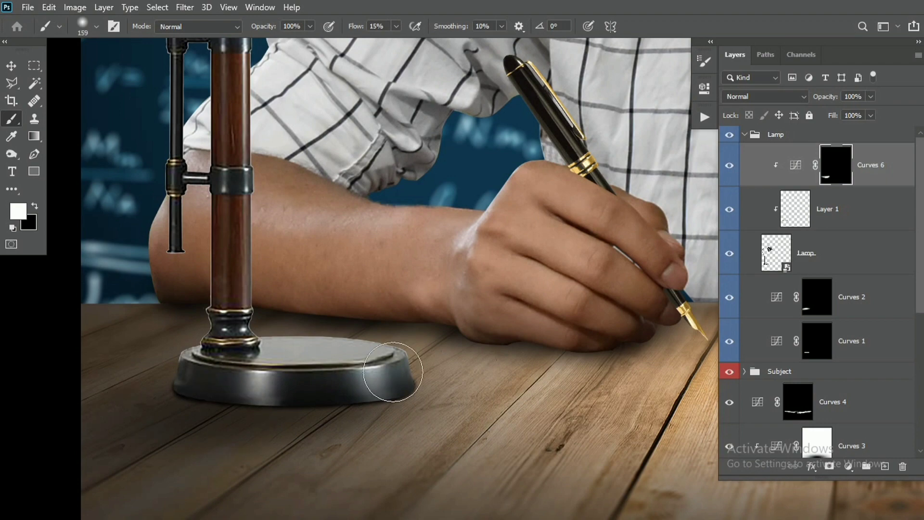
{"action": "left_click_drag", "start_coordinate": [394, 371], "coordinate": [399, 378]}
{"action": "left_click_drag", "start_coordinate": [205, 100], "coordinate": [206, 177]}
{"action": "left_click_drag", "start_coordinate": [203, 144], "coordinate": [225, 377]}
{"action": "right_click", "coordinate": [231, 264], "text": "alt"}
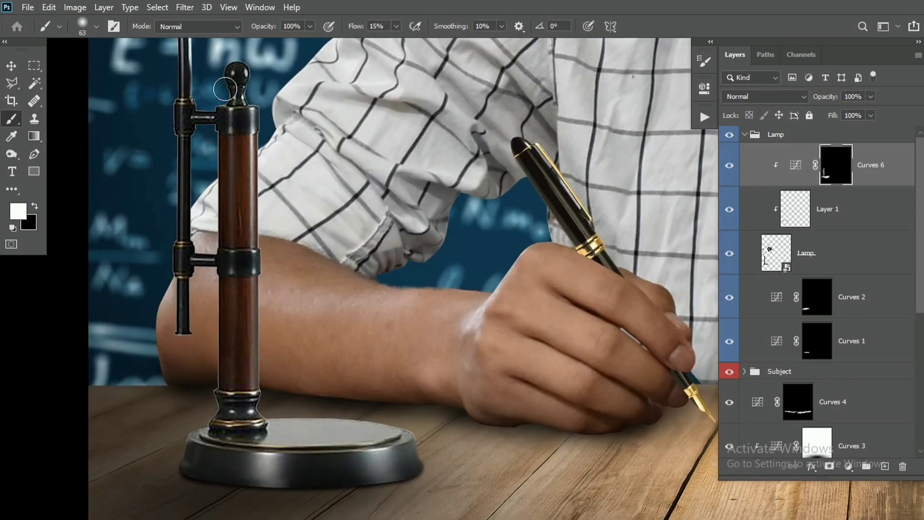
{"action": "left_click_drag", "start_coordinate": [211, 305], "coordinate": [253, 296]}
{"action": "mouse_move", "coordinate": [240, 445]}
{"action": "left_mouse_down"}
{"action": "mouse_move", "coordinate": [250, 421]}
{"action": "mouse_move", "coordinate": [303, 461]}
{"action": "left_mouse_up"}
{"action": "left_click_drag", "start_coordinate": [271, 253], "coordinate": [307, 402]}
{"action": "mouse_move", "coordinate": [231, 53]}
{"action": "left_mouse_down"}
{"action": "mouse_move", "coordinate": [266, 262]}
{"action": "mouse_move", "coordinate": [219, 392]}
{"action": "left_mouse_up"}
{"action": "left_click_drag", "start_coordinate": [336, 177], "coordinate": [263, 180]}
Paint shading over the lamp shade on the Curves 6 mask and soften the excess with black.
{"action": "mouse_move", "coordinate": [520, 79]}
{"action": "left_mouse_down"}
{"action": "mouse_move", "coordinate": [399, 147]}
{"action": "mouse_move", "coordinate": [428, 177]}
{"action": "mouse_move", "coordinate": [385, 234]}
{"action": "left_mouse_up"}
{"action": "right_click", "coordinate": [370, 156], "text": "alt"}
{"action": "mouse_move", "coordinate": [380, 235]}
{"action": "left_mouse_down"}
{"action": "mouse_move", "coordinate": [269, 224]}
{"action": "mouse_move", "coordinate": [364, 436]}
{"action": "left_mouse_up"}
{"action": "left_click_drag", "start_coordinate": [293, 246], "coordinate": [441, 395]}
{"action": "key", "text": "x"}
{"action": "mouse_move", "coordinate": [308, 269]}
{"action": "left_mouse_down"}
{"action": "mouse_move", "coordinate": [275, 227]}
{"action": "mouse_move", "coordinate": [212, 247]}
{"action": "left_mouse_up"}
{"action": "key", "text": "ctrl+0"}
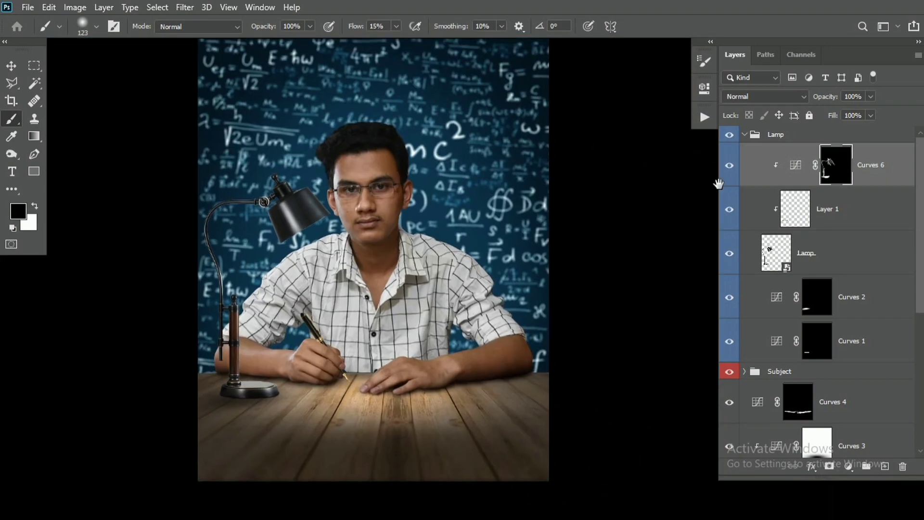
Add Bevel & Emboss to the Lamp layer with Depth 136%, Size 57 px, Soften 16 px, Angle 6° and Altitude 26°.
{"action": "double_click", "coordinate": [834, 252]}
{"action": "left_click_drag", "start_coordinate": [485, 36], "coordinate": [531, 20]}
{"action": "left_click", "coordinate": [477, 82]}
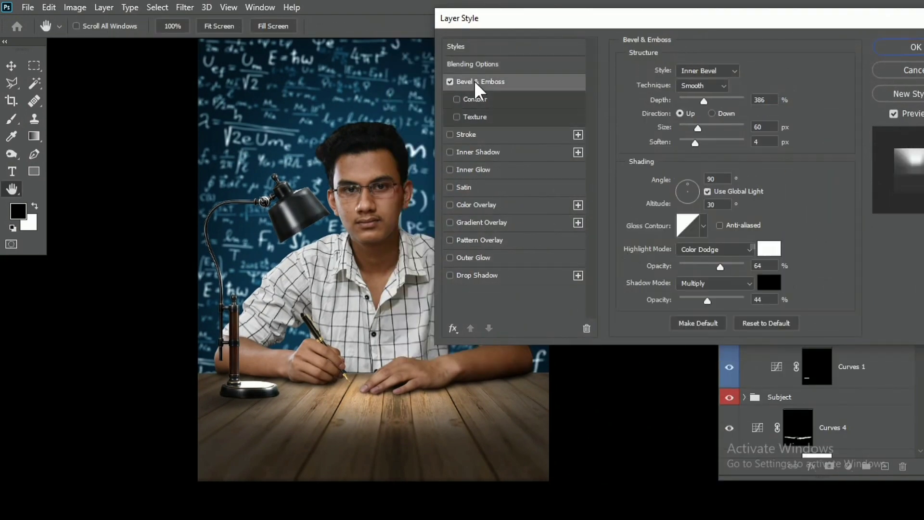
{"action": "left_click_drag", "start_coordinate": [694, 190], "coordinate": [696, 190]}
{"action": "left_click_drag", "start_coordinate": [695, 143], "coordinate": [754, 141]}
{"action": "mouse_move", "coordinate": [698, 128]}
{"action": "left_mouse_down"}
{"action": "mouse_move", "coordinate": [725, 129]}
{"action": "mouse_move", "coordinate": [698, 129]}
{"action": "left_mouse_up"}
{"action": "left_click_drag", "start_coordinate": [704, 101], "coordinate": [689, 106]}
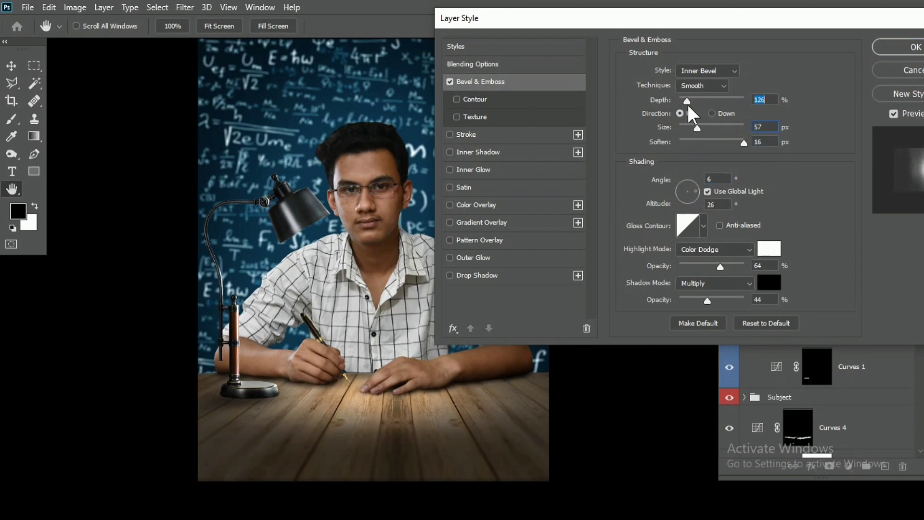
Set the bevel's shadow opacity to 0%, its Color Dodge highlight to a warm cream colour at 63% opacity, and apply it.
{"action": "left_click_drag", "start_coordinate": [707, 300], "coordinate": [633, 311]}
{"action": "left_click_drag", "start_coordinate": [720, 266], "coordinate": [772, 250]}
{"action": "left_click", "coordinate": [769, 249]}
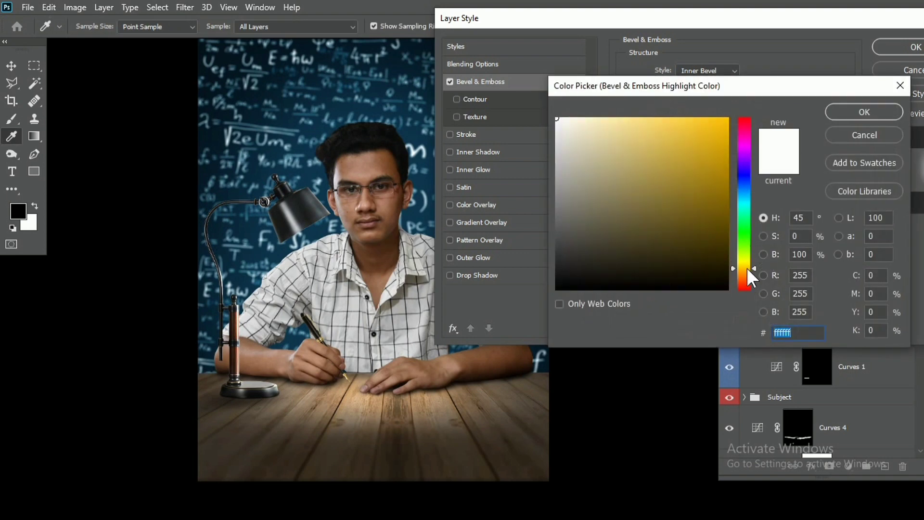
{"action": "left_click", "coordinate": [745, 273]}
{"action": "left_click", "coordinate": [864, 111]}
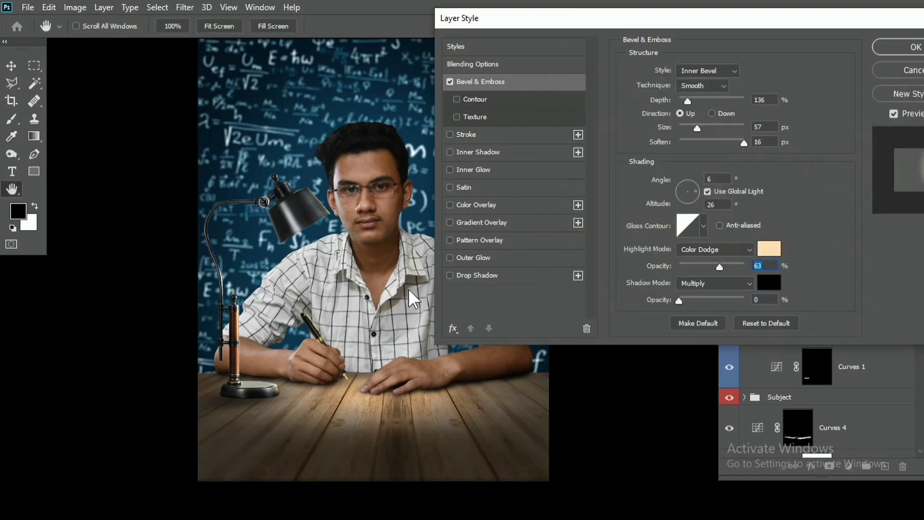
{"action": "left_click", "coordinate": [910, 47]}
Convert the Lamp layer's bevel effect into a separate highlights layer and give that layer a black mask.
{"action": "right_click", "coordinate": [803, 284]}
{"action": "left_click", "coordinate": [831, 249]}
{"action": "left_click", "coordinate": [402, 207]}
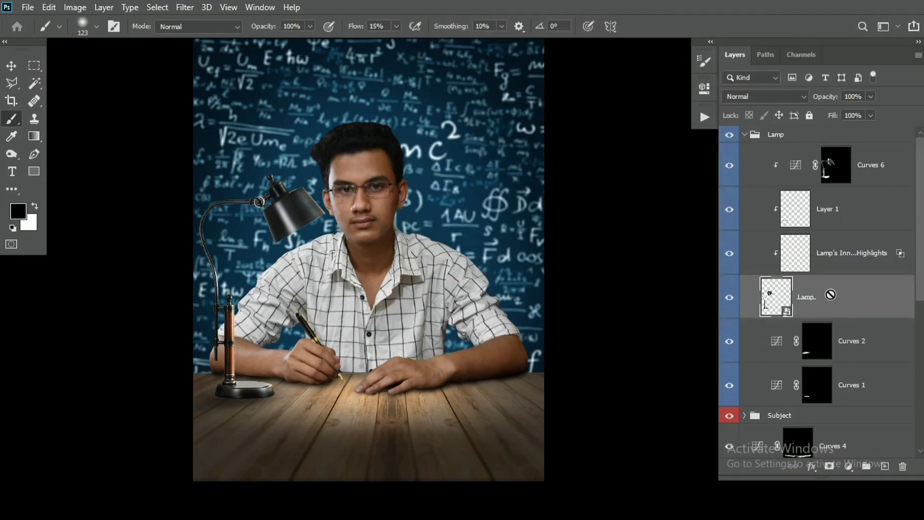
{"action": "left_click", "coordinate": [847, 253]}
{"action": "left_click", "coordinate": [829, 466], "text": "alt"}
Paint white at 100% flow on the highlights mask along the lamp's lit edges and set the layer's opacity to 40%.
{"action": "key", "text": "alt+space"}
{"action": "key", "text": "Escape"}
{"action": "scroll", "coordinate": [246, 339], "scroll_direction": "up", "scroll_amount": 3}
{"action": "key", "text": "x"}
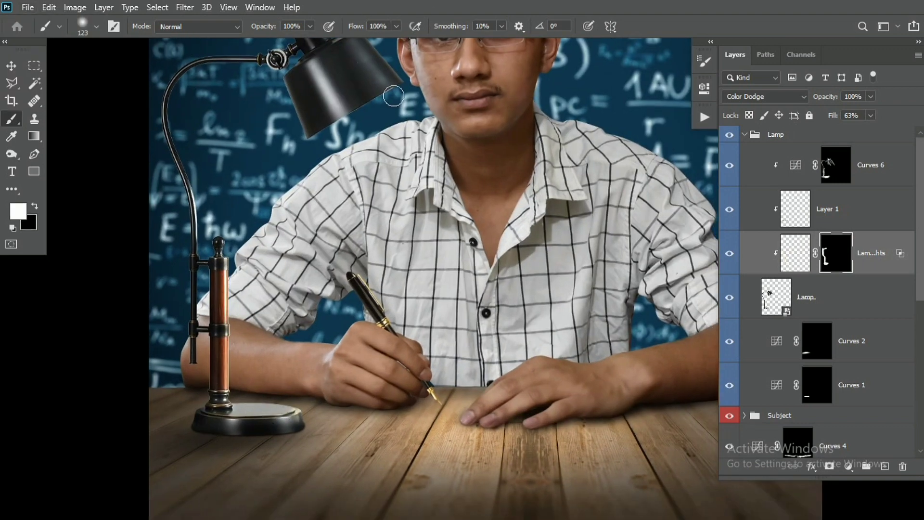
{"action": "left_click_drag", "start_coordinate": [421, 79], "coordinate": [383, 72]}
{"action": "left_click_drag", "start_coordinate": [673, 201], "coordinate": [766, 226]}
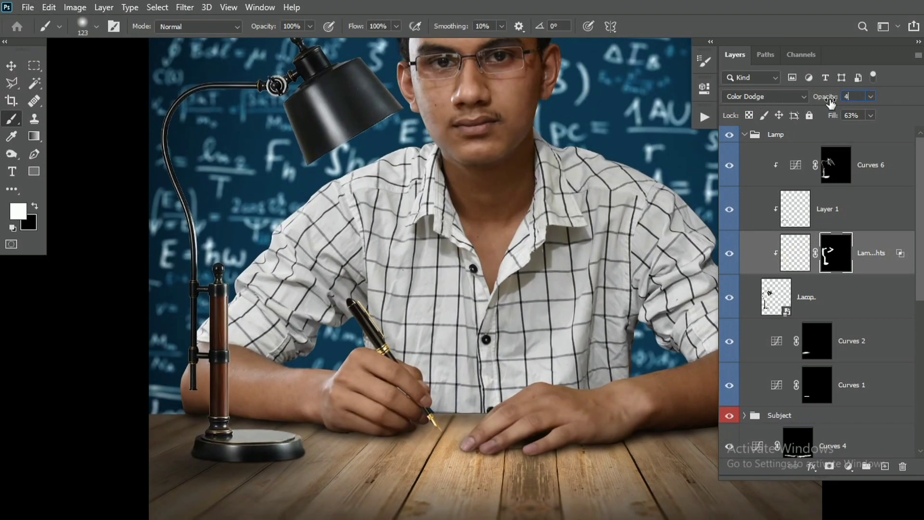
{"action": "key", "text": "ctrl+0"}
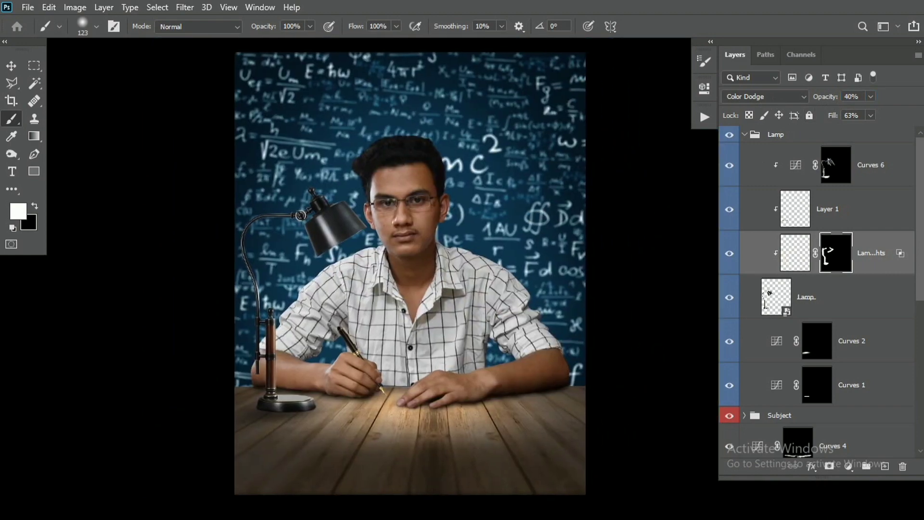
Expand the Subject group, add a clipped Hue/Saturation adjustment above Curves 5, and fine-tune the Reds' hue, saturation and lightness.
{"action": "scroll", "coordinate": [815, 368], "scroll_direction": "down", "scroll_amount": 5}
{"action": "left_click", "coordinate": [744, 250]}
{"action": "left_click_drag", "start_coordinate": [718, 274], "coordinate": [698, 275]}
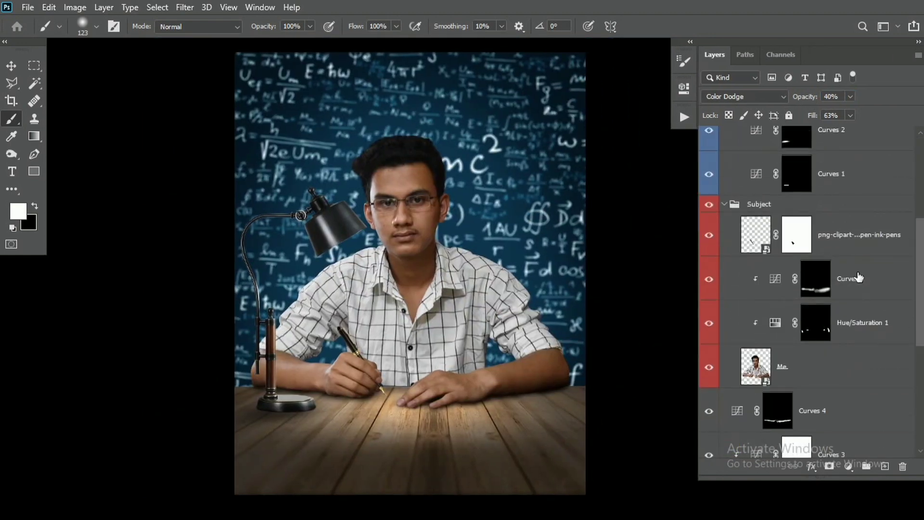
{"action": "left_click", "coordinate": [858, 277]}
{"action": "left_click", "coordinate": [848, 465]}
{"action": "left_click", "coordinate": [796, 341]}
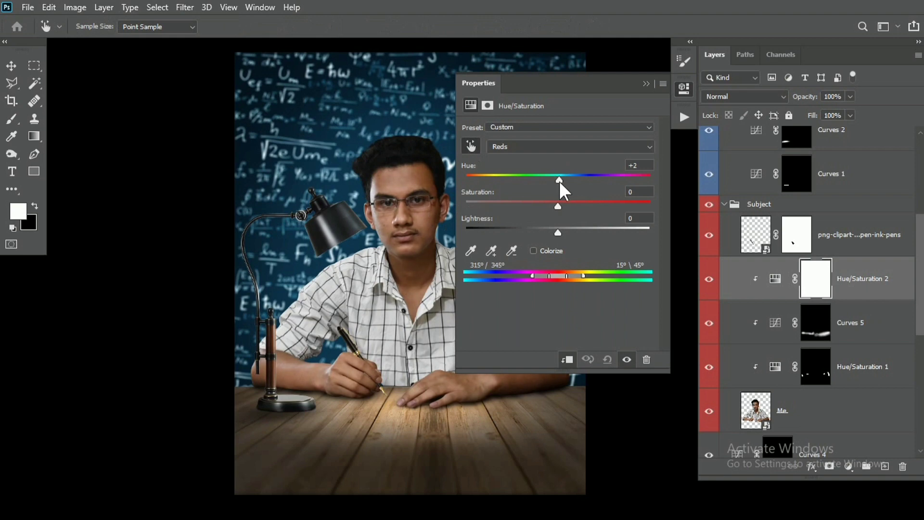
{"action": "left_click_drag", "start_coordinate": [558, 232], "coordinate": [565, 233]}
{"action": "left_click_drag", "start_coordinate": [552, 206], "coordinate": [558, 206]}
Add a clipped Brightness/Contrast adjustment above Hue/Saturation 2 and invert its mask to black.
{"action": "left_click", "coordinate": [646, 83]}
{"action": "scroll", "coordinate": [490, 290], "scroll_direction": "up", "scroll_amount": 2}
{"action": "key", "text": "b"}
{"action": "left_click", "coordinate": [848, 466]}
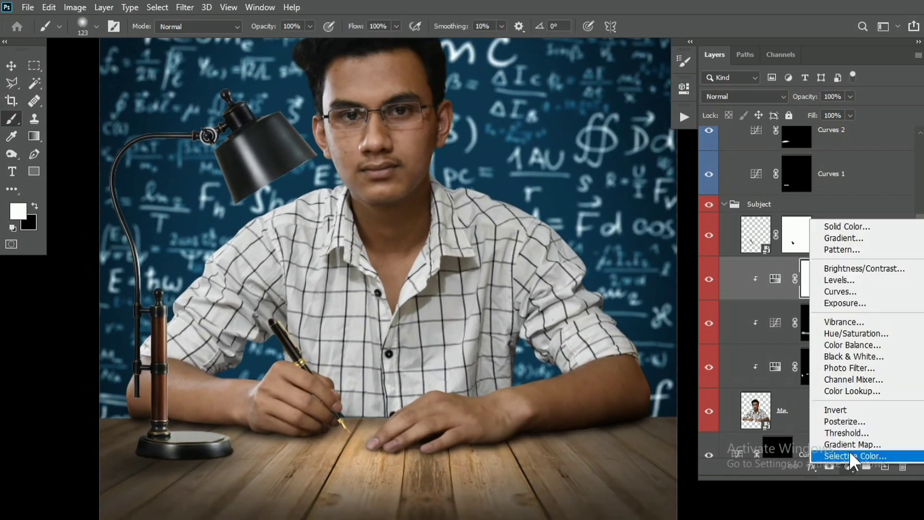
{"action": "left_click", "coordinate": [847, 272]}
{"action": "left_click", "coordinate": [567, 360]}
{"action": "key", "text": "ctrl+i"}
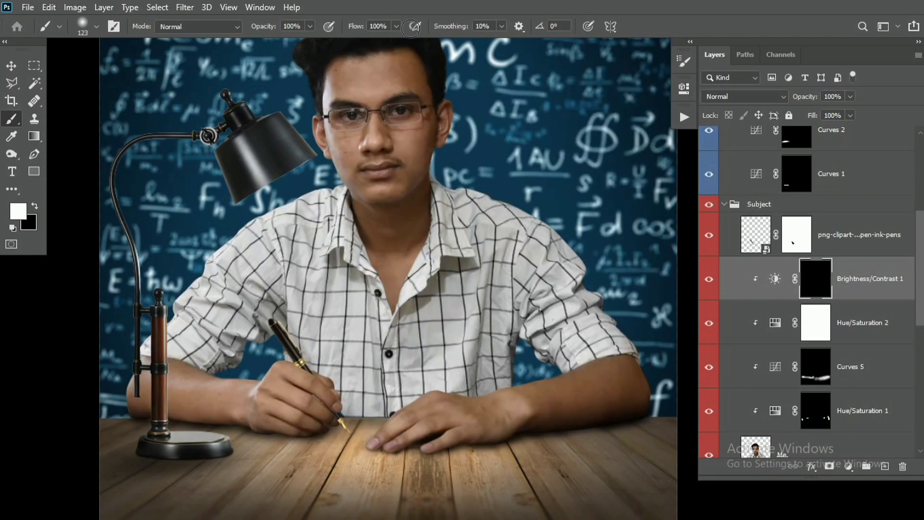
Paint white at 10% flow on the Brightness/Contrast mask over the shirt's chest and the sleeve farther from the lamp.
{"action": "right_click", "coordinate": [525, 209], "text": "alt"}
{"action": "scroll", "coordinate": [524, 209], "scroll_direction": "right", "scroll_amount": 1}
{"action": "mouse_move", "coordinate": [460, 244]}
{"action": "left_mouse_down"}
{"action": "mouse_move", "coordinate": [557, 336]}
{"action": "mouse_move", "coordinate": [417, 261]}
{"action": "mouse_move", "coordinate": [469, 378]}
{"action": "mouse_move", "coordinate": [458, 262]}
{"action": "left_mouse_up"}
{"action": "scroll", "coordinate": [551, 332], "scroll_direction": "up", "scroll_amount": 1}
{"action": "left_click_drag", "start_coordinate": [358, 369], "coordinate": [386, 334]}
{"action": "right_click", "coordinate": [386, 334], "text": "alt"}
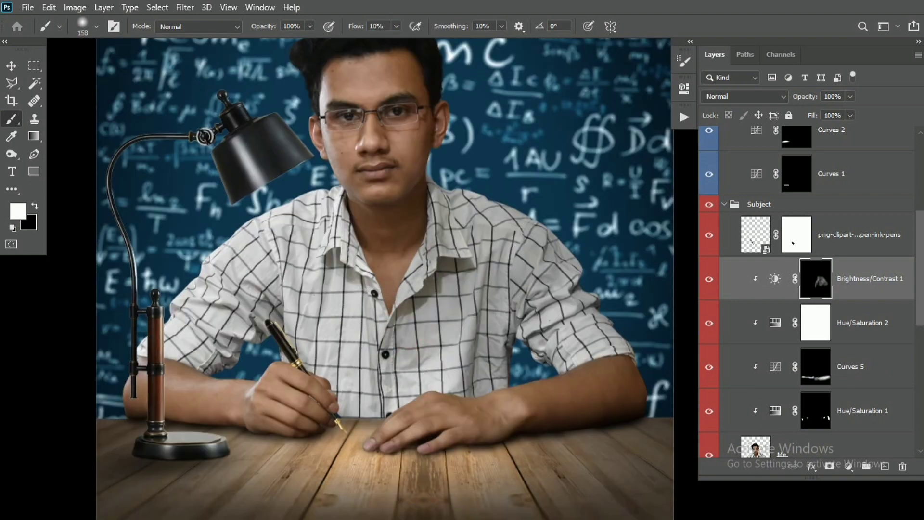
Extend the Brightness/Contrast mask over the lamp-side shoulder and sleeve and the shirt front using larger soft brushes.
{"action": "right_click", "coordinate": [288, 222], "text": "alt"}
{"action": "left_click_drag", "start_coordinate": [288, 222], "coordinate": [192, 318]}
{"action": "left_click_drag", "start_coordinate": [291, 339], "coordinate": [248, 332]}
{"action": "left_click_drag", "start_coordinate": [337, 366], "coordinate": [273, 217]}
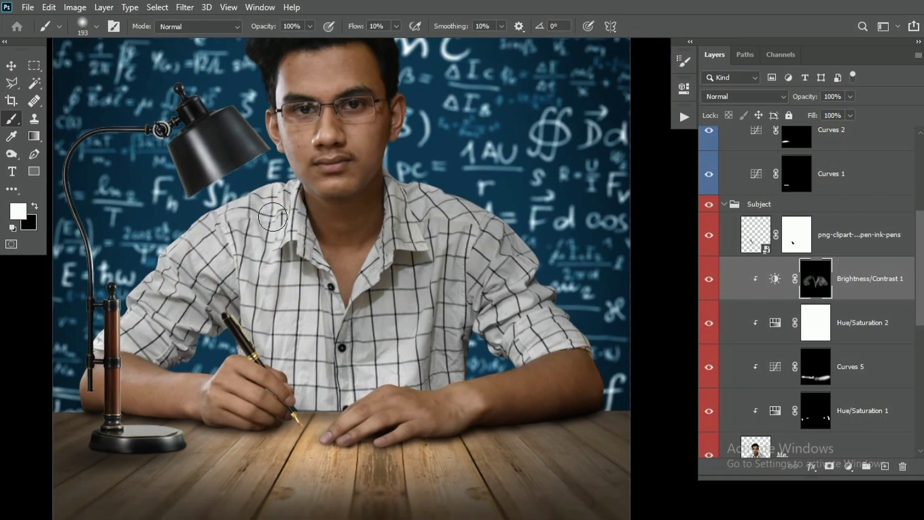
{"action": "right_click", "coordinate": [287, 278], "text": "alt"}
{"action": "left_click_drag", "start_coordinate": [286, 278], "coordinate": [333, 357]}
{"action": "scroll", "coordinate": [305, 340], "scroll_direction": "down", "scroll_amount": 3}
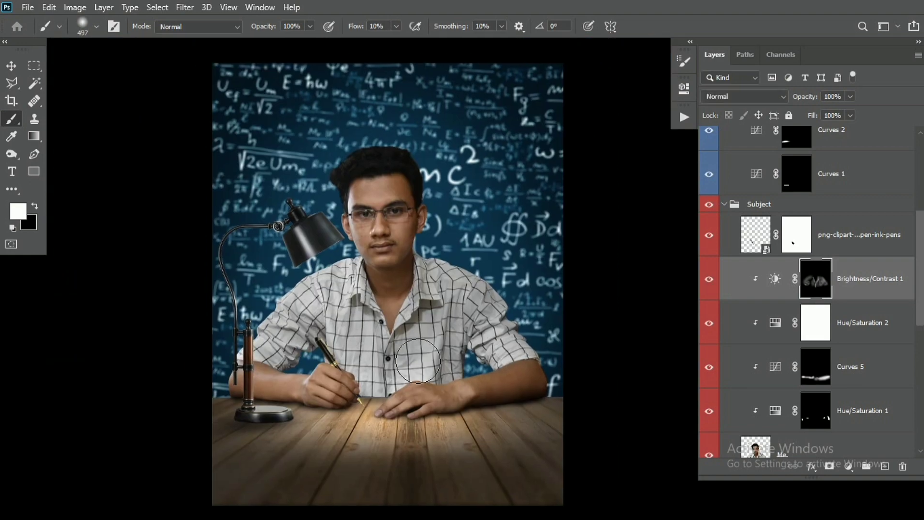
{"action": "right_click", "coordinate": [436, 363], "text": "alt"}
{"action": "left_click_drag", "start_coordinate": [507, 344], "coordinate": [493, 343]}
{"action": "key", "text": "v"}
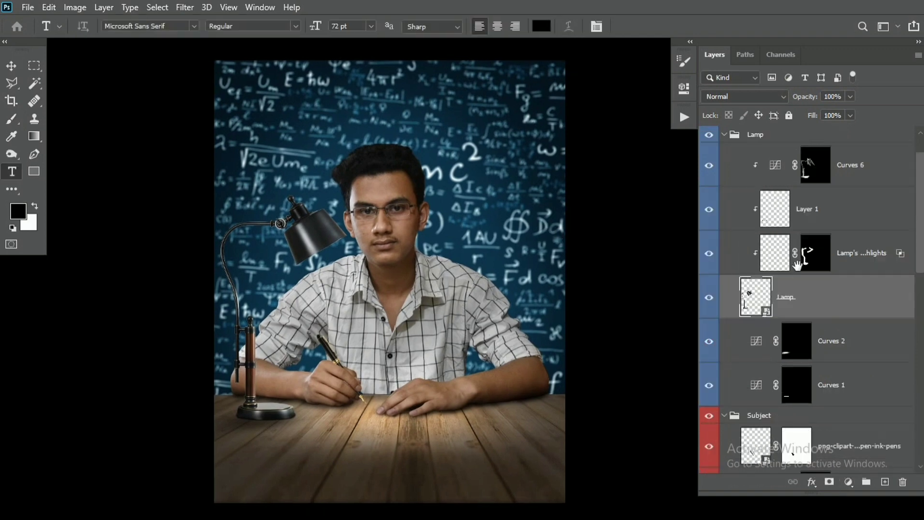
Delete the layer mask of the Curves 3 adjustment above the table.
{"action": "scroll", "coordinate": [795, 327], "scroll_direction": "down", "scroll_amount": 5}
{"action": "left_click", "coordinate": [815, 262]}
{"action": "scroll", "coordinate": [815, 262], "scroll_direction": "up", "scroll_amount": 2}
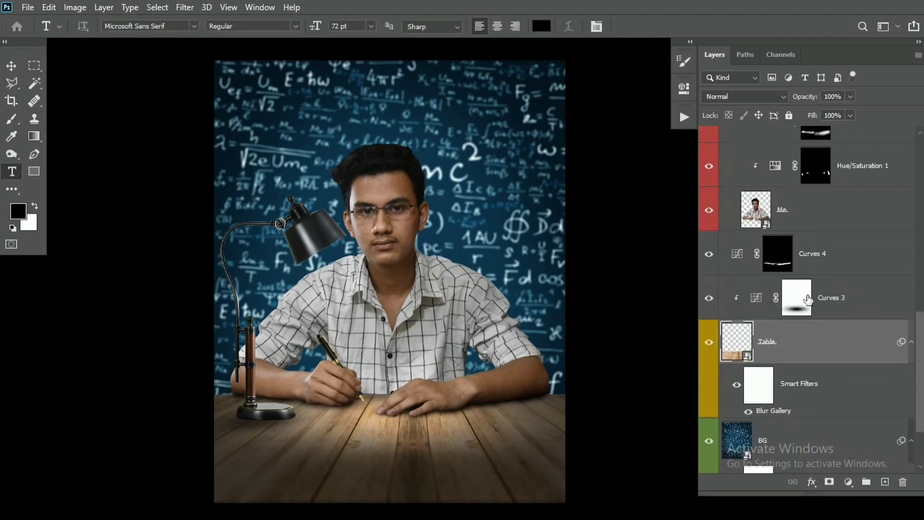
{"action": "left_click", "coordinate": [799, 299]}
{"action": "right_click", "coordinate": [799, 297]}
{"action": "left_click", "coordinate": [789, 320]}
{"action": "scroll", "coordinate": [805, 313], "scroll_direction": "up", "scroll_amount": 2}
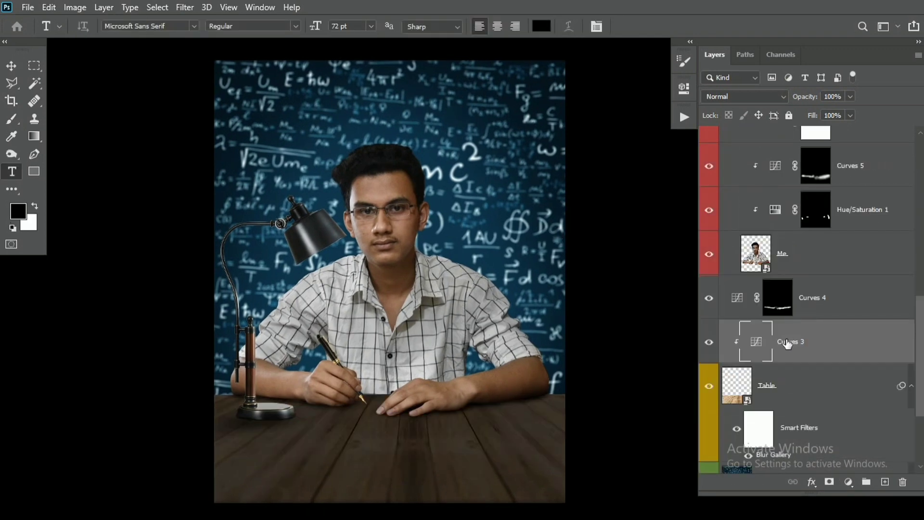
{"action": "left_click", "coordinate": [711, 342]}
Place Page.jpg as an embedded layer above Curves 3 and rotate it about 157°.
{"action": "left_click", "coordinate": [27, 8]}
{"action": "left_click", "coordinate": [73, 272]}
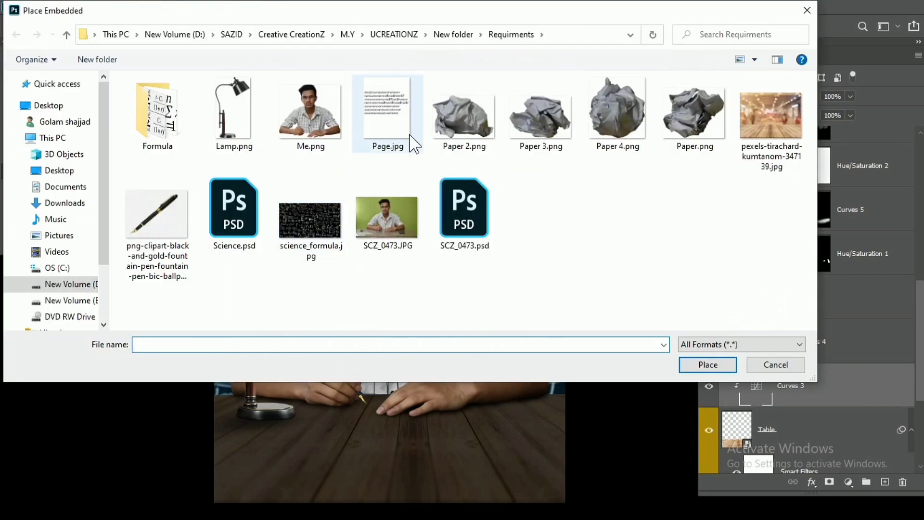
{"action": "double_click", "coordinate": [412, 143]}
{"action": "left_click_drag", "start_coordinate": [500, 233], "coordinate": [353, 402]}
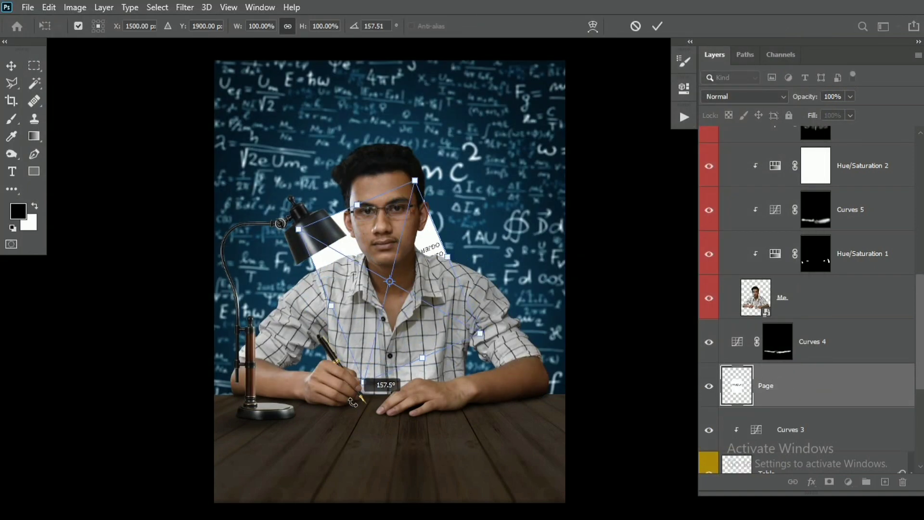
{"action": "left_click_drag", "start_coordinate": [776, 384], "coordinate": [792, 364]}
{"action": "scroll", "coordinate": [789, 356], "scroll_direction": "down", "scroll_amount": 1}
Distort the page so it lies flat on the table beneath the subject's hands, and apply the transform.
{"action": "right_click", "coordinate": [360, 212]}
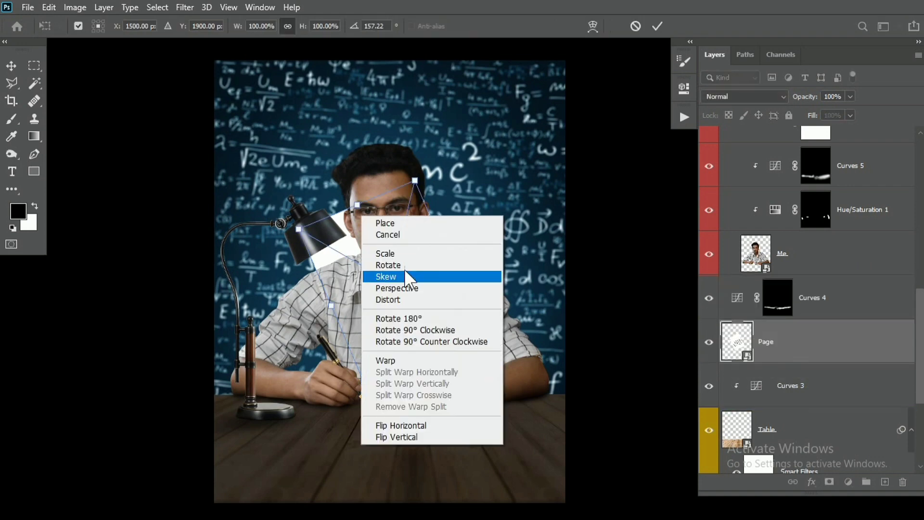
{"action": "left_click", "coordinate": [403, 300]}
{"action": "left_click_drag", "start_coordinate": [360, 213], "coordinate": [395, 452]}
{"action": "left_click_drag", "start_coordinate": [324, 456], "coordinate": [348, 440]}
{"action": "left_click_drag", "start_coordinate": [473, 436], "coordinate": [383, 403]}
{"action": "key", "text": "ctrl+z"}
{"action": "key", "text": "Return"}
Try skewing the page's corners and nudge the page slightly toward the lamp.
{"action": "key", "text": "ctrl+t"}
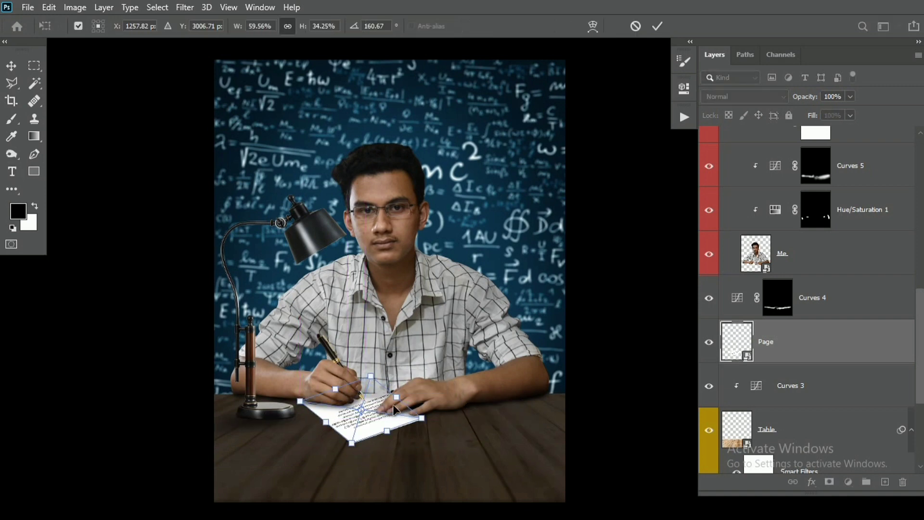
{"action": "right_click", "coordinate": [388, 334]}
{"action": "left_click", "coordinate": [419, 169]}
{"action": "left_click_drag", "start_coordinate": [352, 443], "coordinate": [354, 439]}
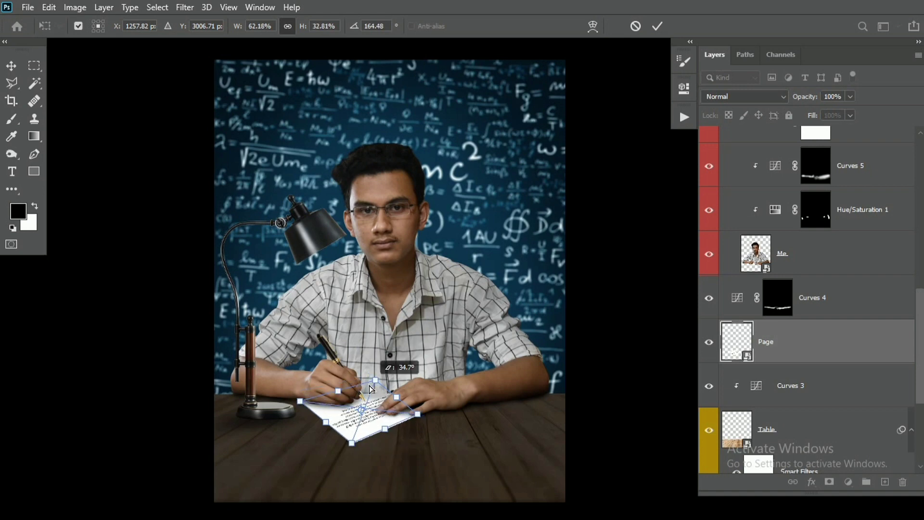
{"action": "left_click_drag", "start_coordinate": [340, 405], "coordinate": [340, 405]}
{"action": "key", "text": "Return"}
Refine the page's perspective with two more transforms, pulling its near corner back to flatten it on the table.
{"action": "key", "text": "ctrl+t"}
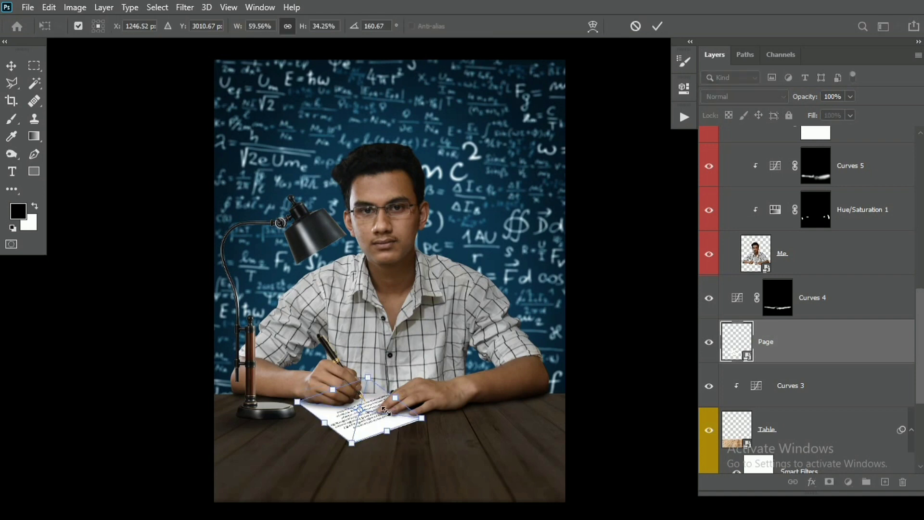
{"action": "right_click", "coordinate": [385, 412]}
{"action": "left_click", "coordinate": [414, 234]}
{"action": "key", "text": "Return"}
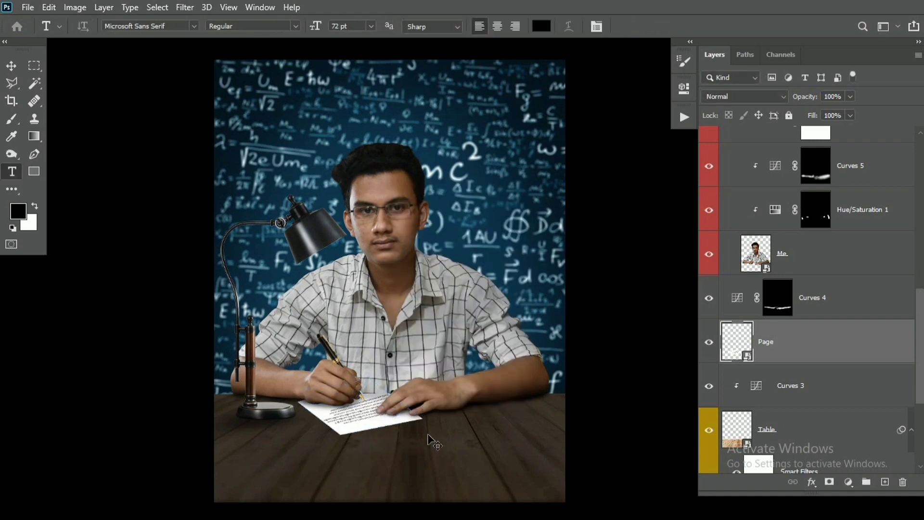
{"action": "key", "text": "ctrl+t"}
{"action": "right_click", "coordinate": [384, 406]}
{"action": "left_click", "coordinate": [412, 235]}
{"action": "left_click_drag", "start_coordinate": [381, 426], "coordinate": [352, 435]}
{"action": "key", "text": "Return"}
{"action": "scroll", "coordinate": [405, 433], "scroll_direction": "up", "scroll_amount": 4}
{"action": "left_click_drag", "start_coordinate": [410, 436], "coordinate": [433, 430]}
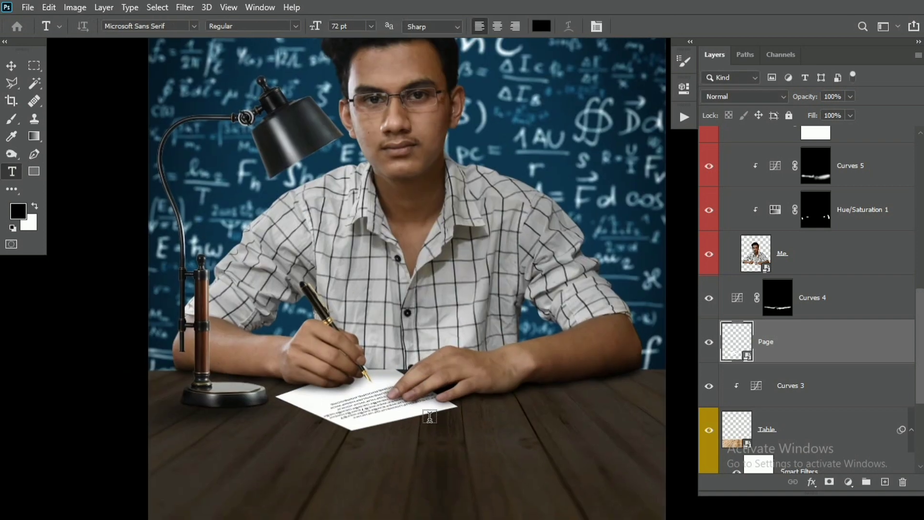
Warp the page, adjusting its far edge and lifting the corner nearest the lamp into a slight curl.
{"action": "key", "text": "ctrl+t"}
{"action": "left_click", "coordinate": [593, 26]}
{"action": "left_click_drag", "start_coordinate": [379, 361], "coordinate": [370, 370]}
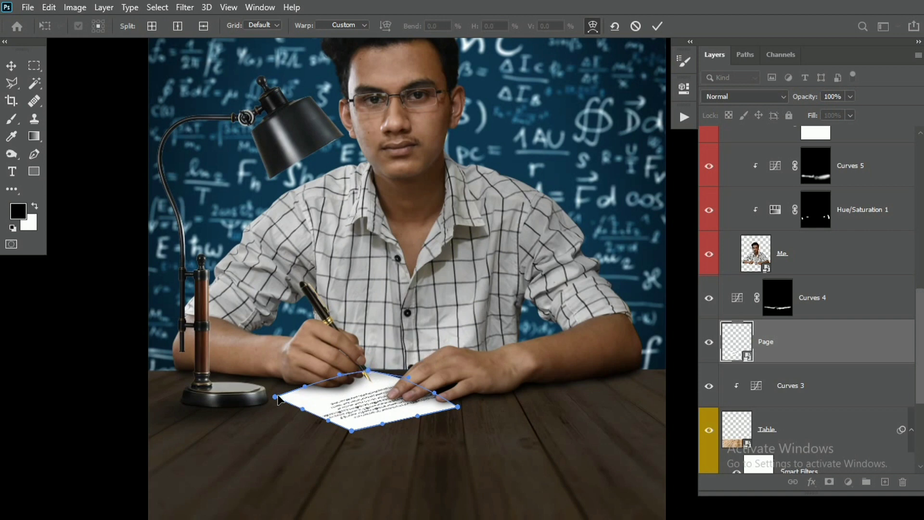
{"action": "left_click_drag", "start_coordinate": [277, 398], "coordinate": [281, 386]}
{"action": "key", "text": "Return"}
{"action": "left_click_drag", "start_coordinate": [406, 367], "coordinate": [374, 372]}
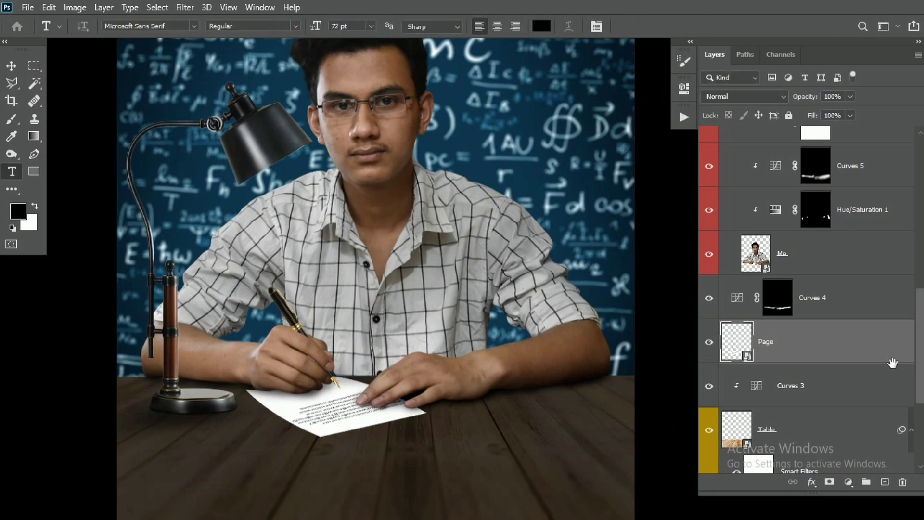
Add a black Multiply drop shadow at 60% opacity to the Page layer.
{"action": "right_click", "coordinate": [871, 356]}
{"action": "left_click", "coordinate": [708, 8]}
{"action": "left_click_drag", "start_coordinate": [539, 20], "coordinate": [558, 19]}
{"action": "left_click", "coordinate": [463, 272]}
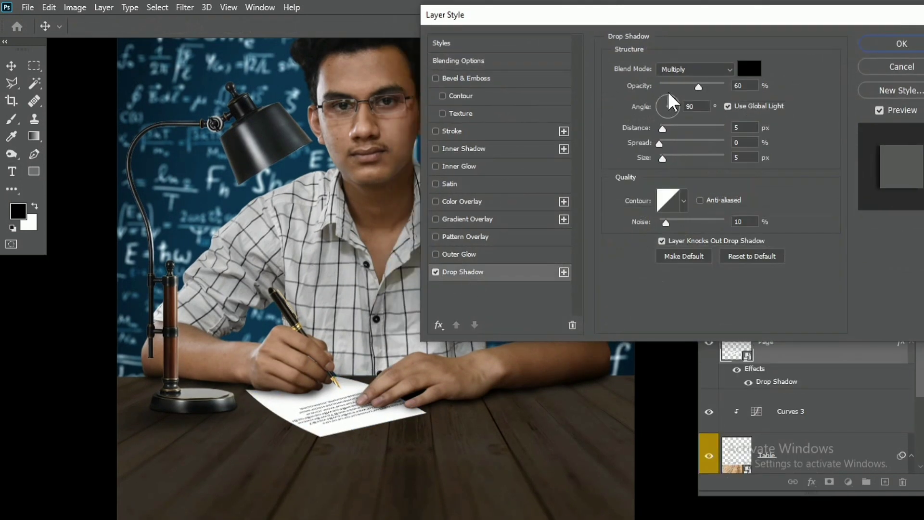
{"action": "left_click", "coordinate": [900, 44]}
Hide the Curves 3 adjustment and widen the Page layer's drop shadow to 18 px distance, 14% spread and 29 px size at 152°.
{"action": "scroll", "coordinate": [795, 289], "scroll_direction": "up", "scroll_amount": 3}
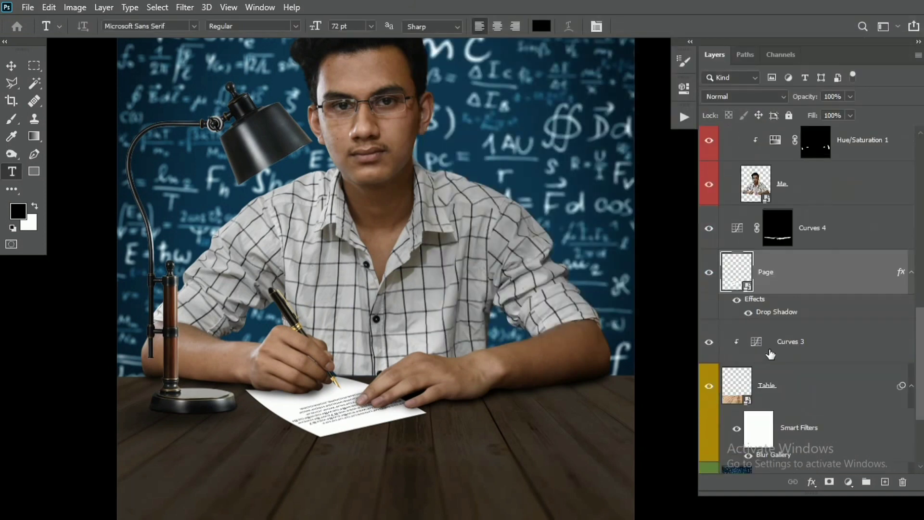
{"action": "left_click", "coordinate": [710, 341]}
{"action": "double_click", "coordinate": [770, 313]}
{"action": "left_click", "coordinate": [626, 101]}
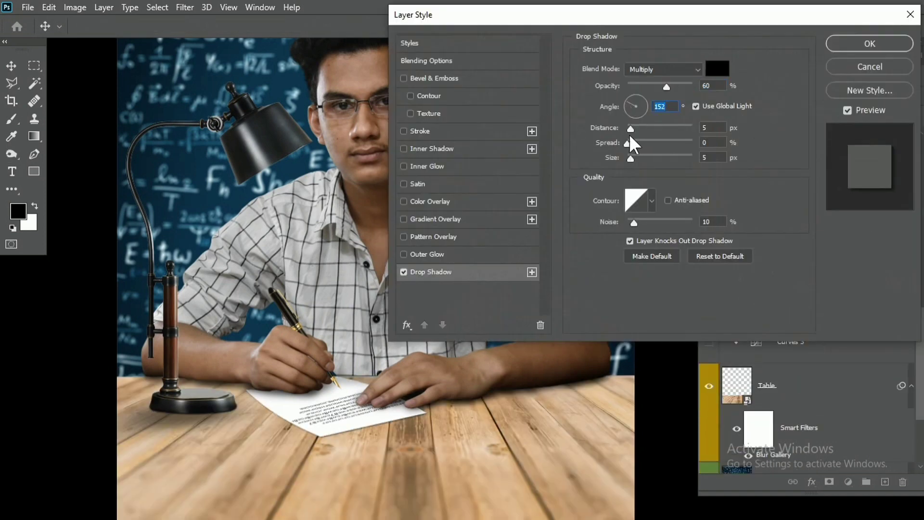
{"action": "left_click_drag", "start_coordinate": [628, 129], "coordinate": [639, 157]}
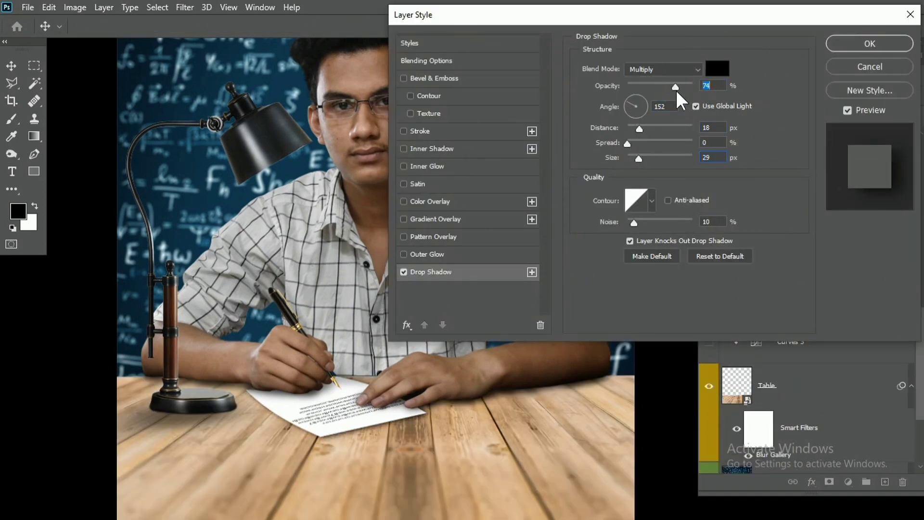
{"action": "left_click_drag", "start_coordinate": [676, 91], "coordinate": [680, 91]}
{"action": "left_click_drag", "start_coordinate": [627, 144], "coordinate": [636, 143]}
Set the Page drop shadow's opacity to 60%, distance to 20 px, spread to 15% and size to 30 px.
{"action": "left_click", "coordinate": [703, 86]}
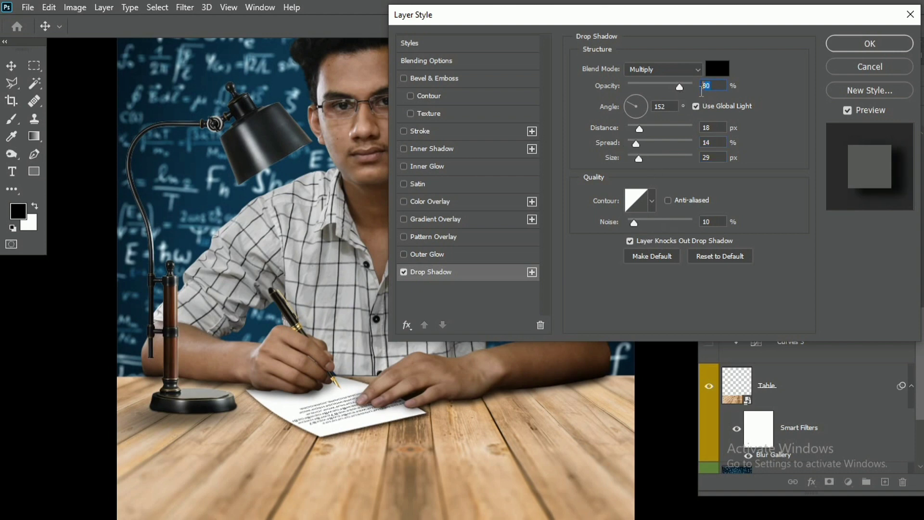
{"action": "type", "text": "70"}
{"action": "type", "text": "20"}
{"action": "left_click_drag", "start_coordinate": [712, 126], "coordinate": [696, 155]}
{"action": "type", "text": "10"}
{"action": "double_click", "coordinate": [706, 143]}
{"action": "type", "text": "1530"}
{"action": "left_click_drag", "start_coordinate": [673, 86], "coordinate": [663, 86]}
{"action": "type", "text": "60"}
Turn the Page drop shadow's angle to 148° and apply the layer style.
{"action": "left_click_drag", "start_coordinate": [704, 18], "coordinate": [679, 21]}
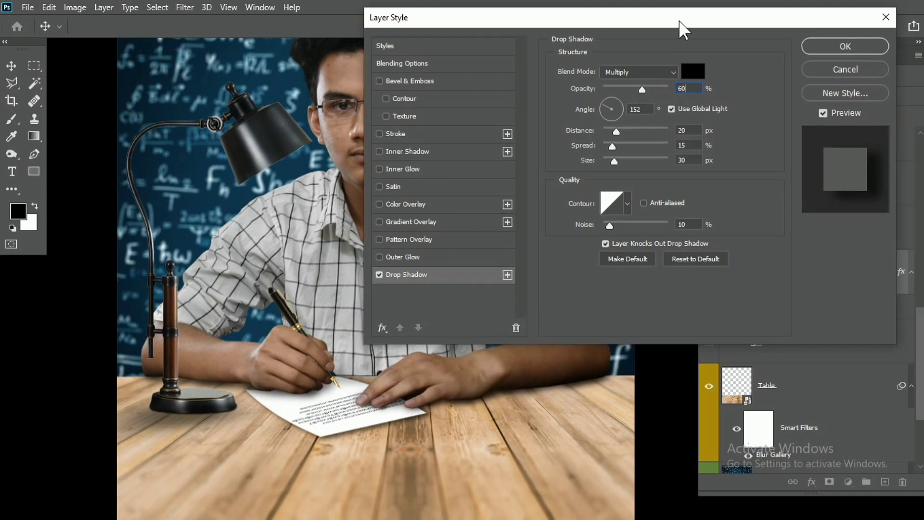
{"action": "left_click_drag", "start_coordinate": [601, 100], "coordinate": [598, 100]}
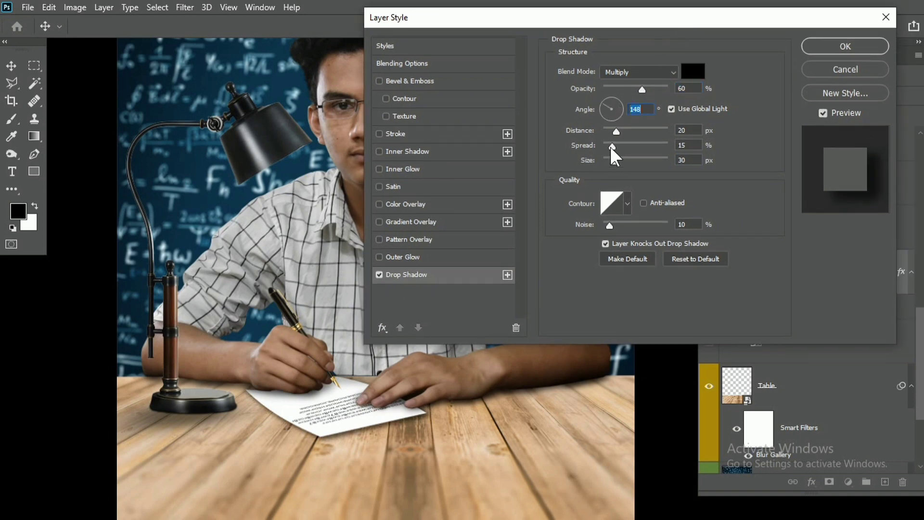
{"action": "left_click_drag", "start_coordinate": [611, 146], "coordinate": [521, 192]}
{"action": "left_click", "coordinate": [843, 54]}
{"action": "key", "text": "ctrl+0"}
{"action": "left_click", "coordinate": [855, 482]}
{"action": "left_click", "coordinate": [847, 288]}
{"action": "left_click", "coordinate": [567, 359]}
{"action": "left_click", "coordinate": [646, 83]}
{"action": "left_click_drag", "start_coordinate": [851, 272], "coordinate": [903, 482]}
Clip a Curves adjustment to the Page layer, lowering its white output and raising its black output to dim the paper.
{"action": "left_click", "coordinate": [849, 482]}
{"action": "left_click", "coordinate": [830, 294]}
{"action": "left_click", "coordinate": [567, 359]}
{"action": "left_click_drag", "start_coordinate": [648, 162], "coordinate": [655, 198]}
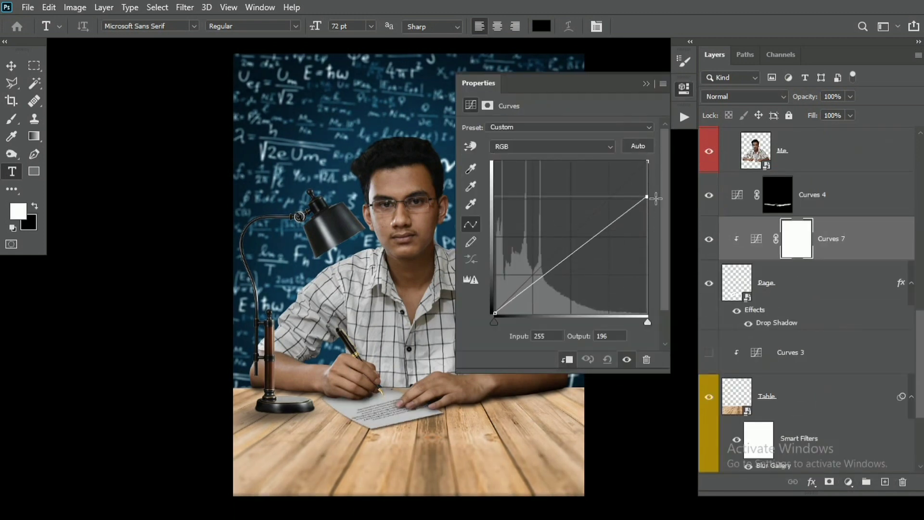
{"action": "left_click_drag", "start_coordinate": [504, 319], "coordinate": [493, 303]}
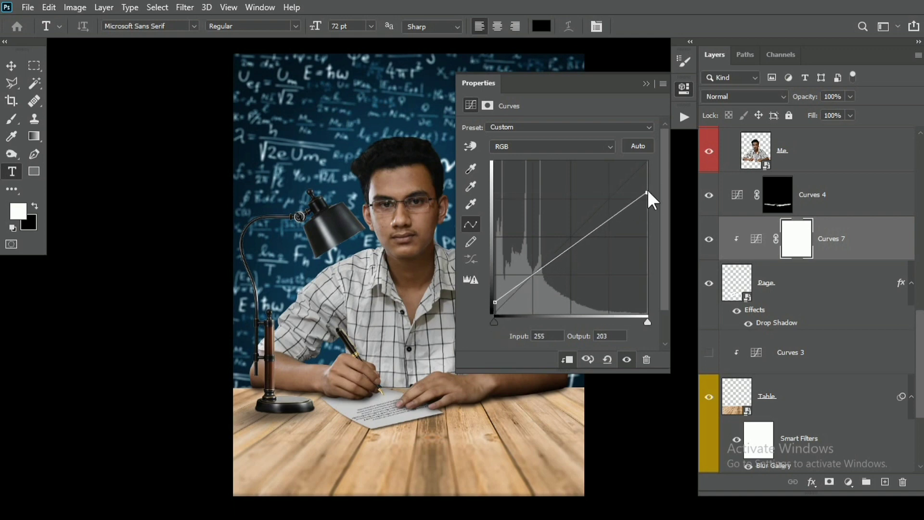
{"action": "left_click_drag", "start_coordinate": [648, 192], "coordinate": [648, 203]}
{"action": "left_click", "coordinate": [684, 88]}
Name the group holding the table and page layers Table and label it yellow.
{"action": "scroll", "coordinate": [827, 221], "scroll_direction": "down", "scroll_amount": 3}
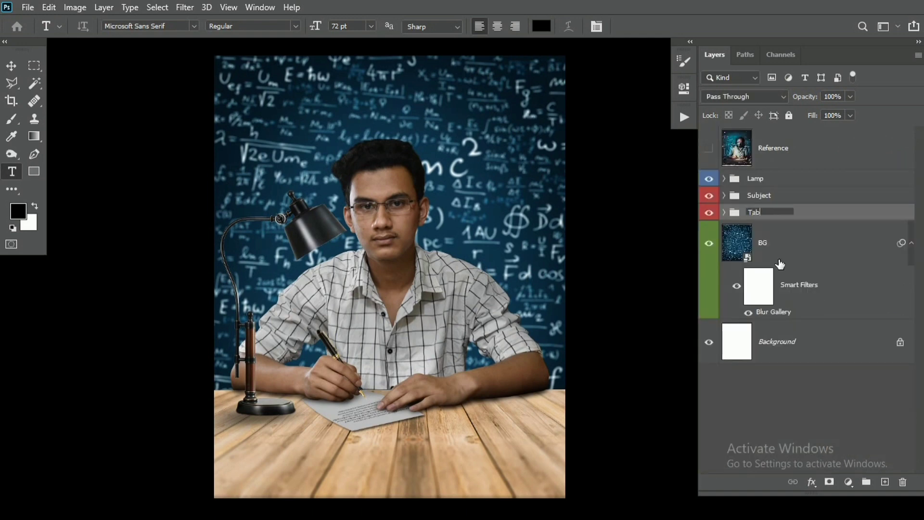
{"action": "right_click", "coordinate": [709, 212]}
{"action": "left_click", "coordinate": [732, 289]}
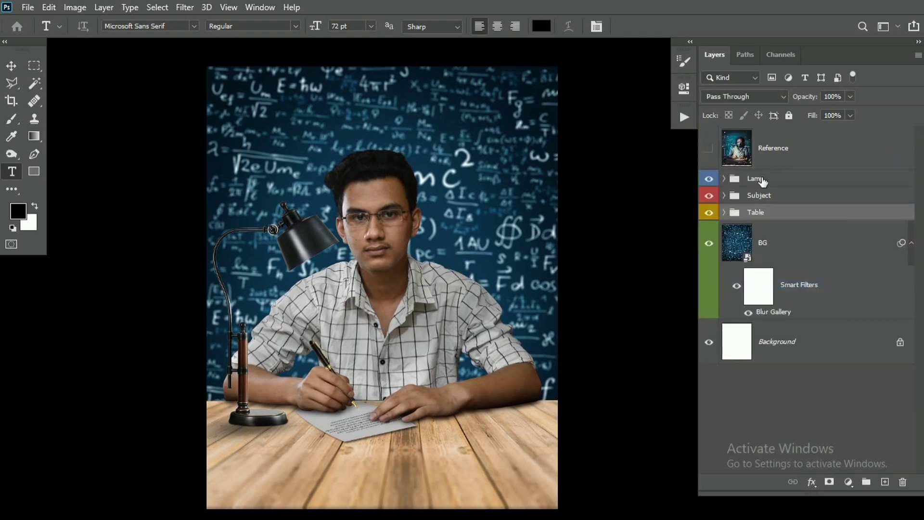
Lasso the lampshade on the Lamp layer inside the Lamp group and copy it to its own layer.
{"action": "left_click", "coordinate": [751, 179]}
{"action": "left_click", "coordinate": [34, 154]}
{"action": "scroll", "coordinate": [364, 278], "scroll_direction": "up", "scroll_amount": 1}
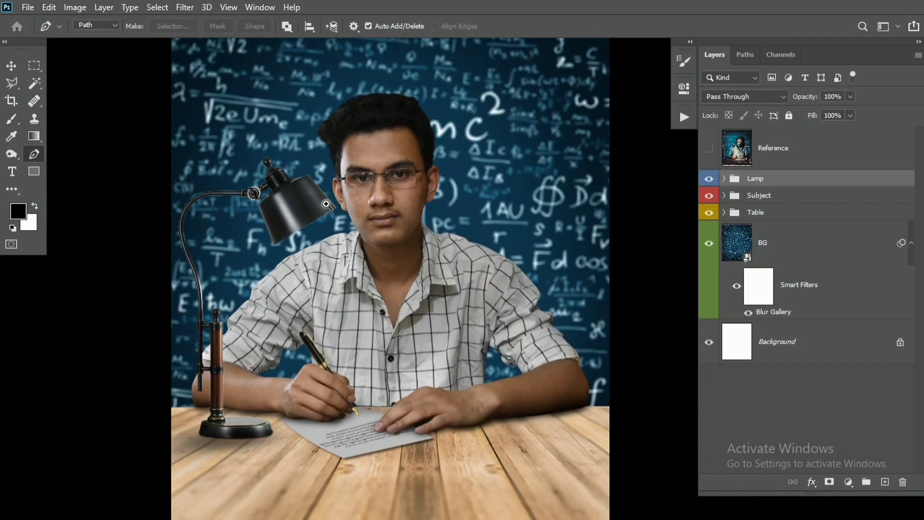
{"action": "left_click", "coordinate": [724, 178]}
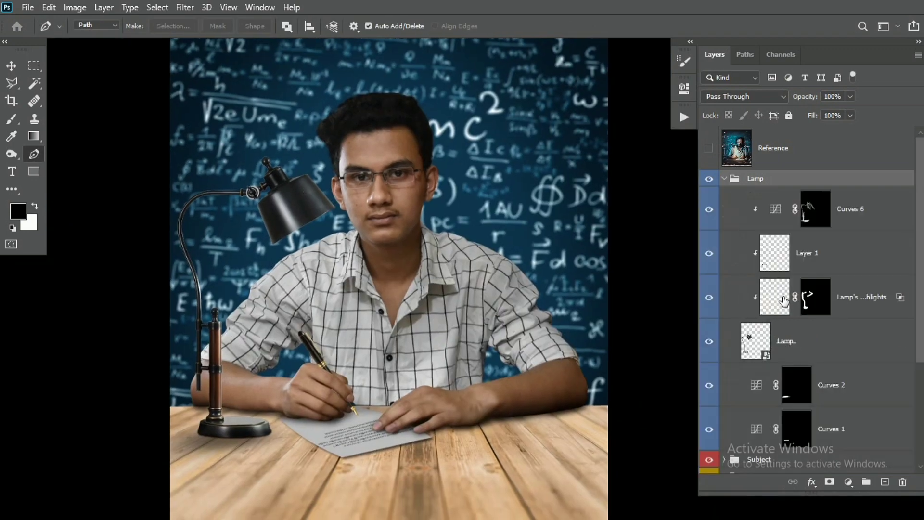
{"action": "left_click", "coordinate": [785, 341]}
{"action": "scroll", "coordinate": [305, 169], "scroll_direction": "up", "scroll_amount": 3}
{"action": "key", "text": "l"}
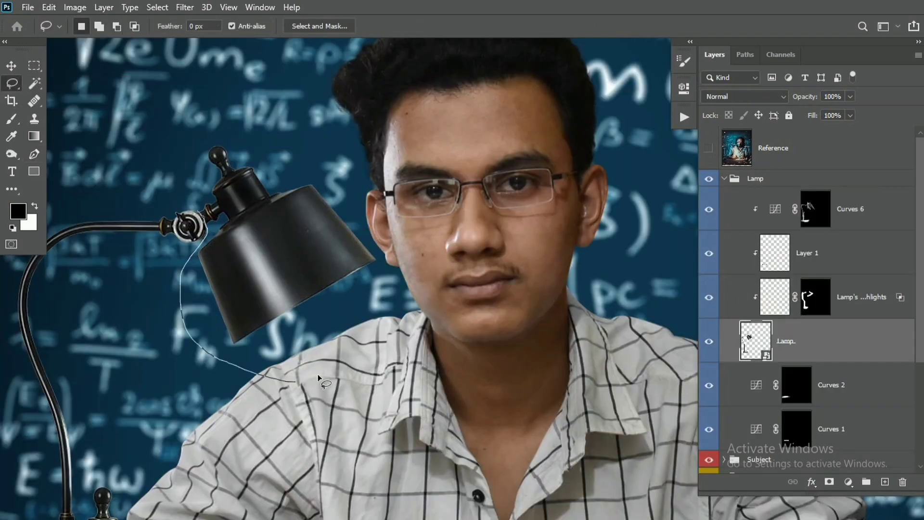
{"action": "left_click_drag", "start_coordinate": [196, 209], "coordinate": [204, 217]}
{"action": "key", "text": "ctrl+j"}
Load the lampshade copy as a selection, modify its edge, and mask the original shade out of the Lamp layer.
{"action": "left_click", "coordinate": [801, 391]}
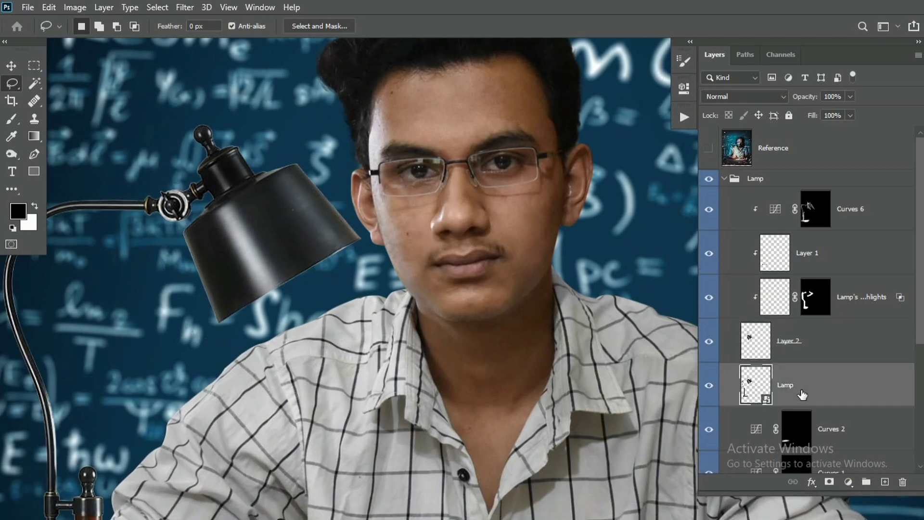
{"action": "key", "text": "ctrl+minus"}
{"action": "scroll", "coordinate": [412, 296], "scroll_direction": "down", "scroll_amount": 3}
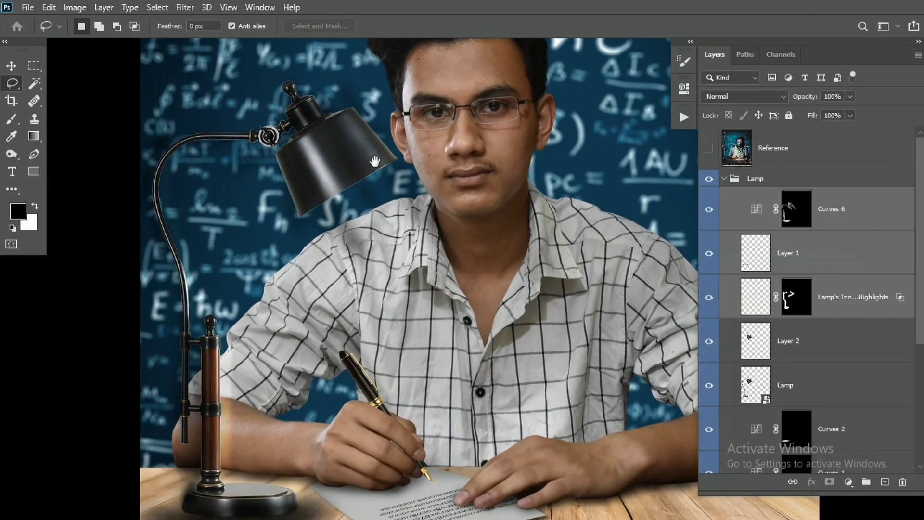
{"action": "left_click", "coordinate": [773, 345]}
{"action": "left_click", "coordinate": [765, 342], "text": "ctrl"}
{"action": "left_click", "coordinate": [157, 7]}
{"action": "mouse_move", "coordinate": [183, 198]}
{"action": "left_click", "coordinate": [308, 230]}
{"action": "left_click", "coordinate": [361, 141]}
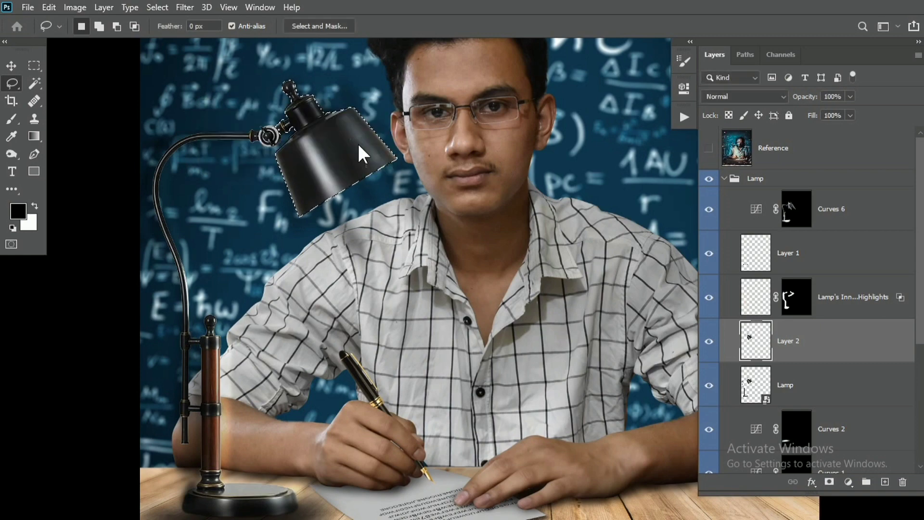
{"action": "left_click", "coordinate": [801, 385]}
{"action": "left_click", "coordinate": [829, 481]}
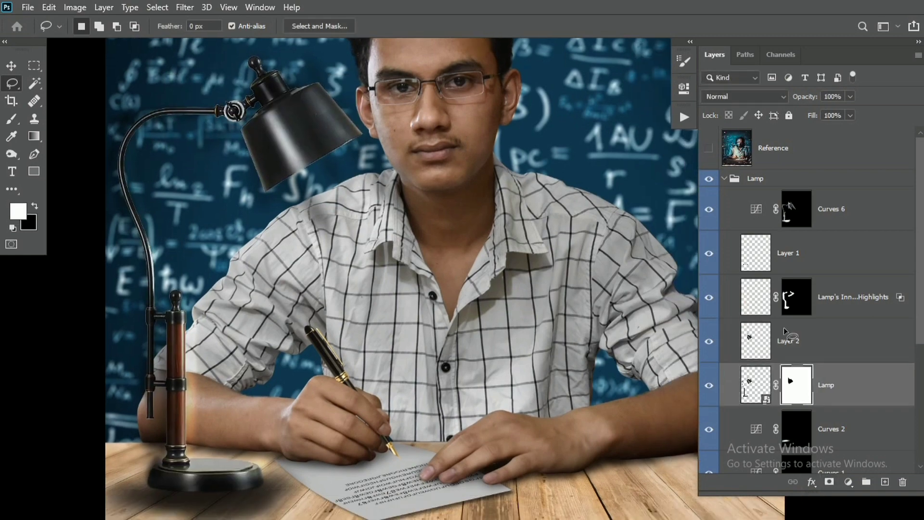
Rotate the separate lampshade slightly clockwise so its opening faces further down toward the table.
{"action": "left_click", "coordinate": [783, 328]}
{"action": "key", "text": "ctrl+t"}
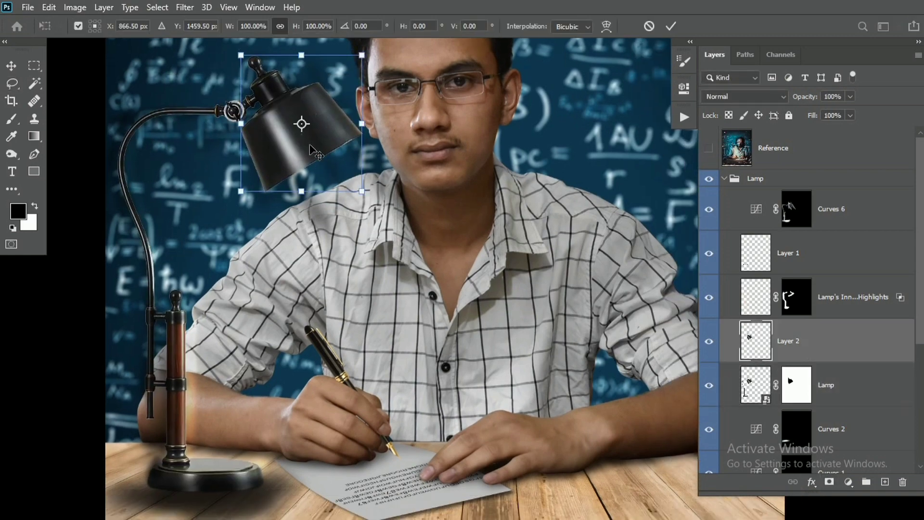
{"action": "left_click_drag", "start_coordinate": [357, 80], "coordinate": [374, 99]}
{"action": "key", "text": "Return"}
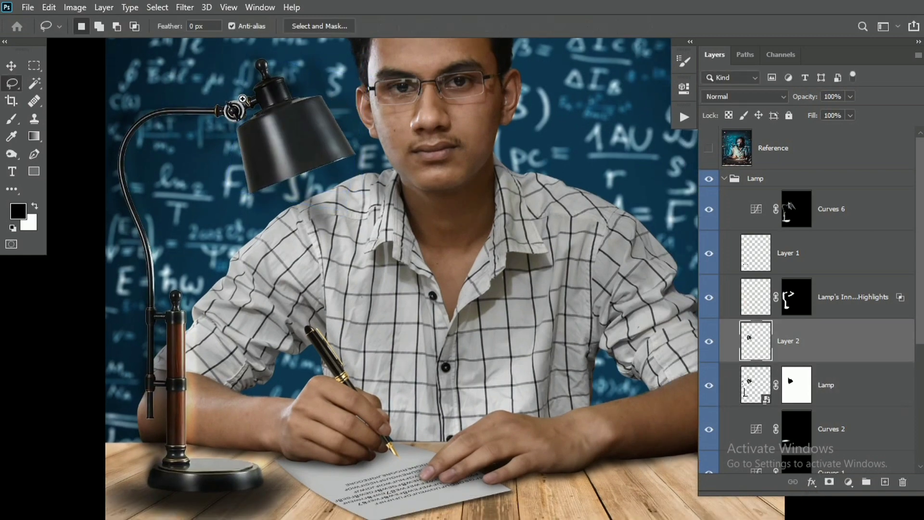
Shift the rotated lampshade onto the arm's joint and fine-tune its tilt with another transform.
{"action": "scroll", "coordinate": [232, 100], "scroll_direction": "up", "scroll_amount": 5}
{"action": "left_click", "coordinate": [12, 65]}
{"action": "left_click_drag", "start_coordinate": [319, 122], "coordinate": [310, 118]}
{"action": "key", "text": "ctrl+0"}
{"action": "left_click_drag", "start_coordinate": [436, 285], "coordinate": [368, 258]}
{"action": "key", "text": "ctrl+t"}
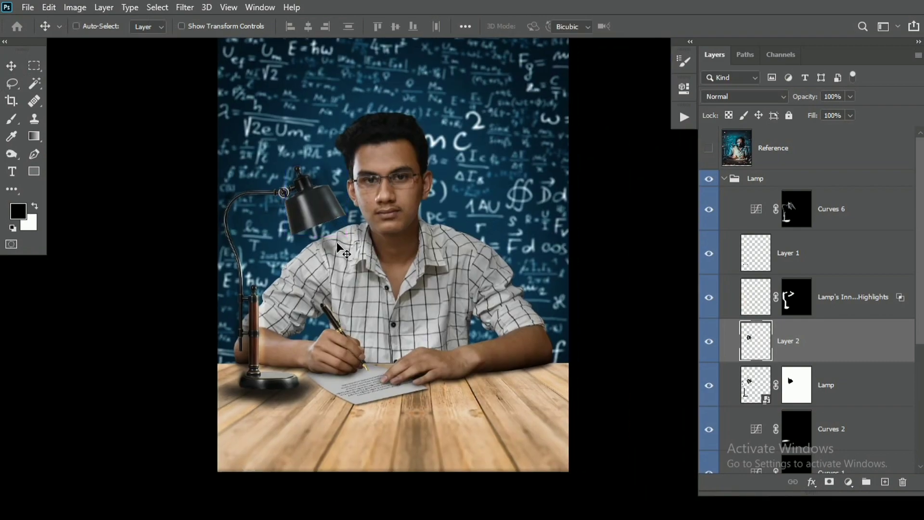
{"action": "key", "text": "Return"}
{"action": "scroll", "coordinate": [285, 179], "scroll_direction": "up", "scroll_amount": 5}
{"action": "scroll", "coordinate": [291, 175], "scroll_direction": "down", "scroll_amount": 5}
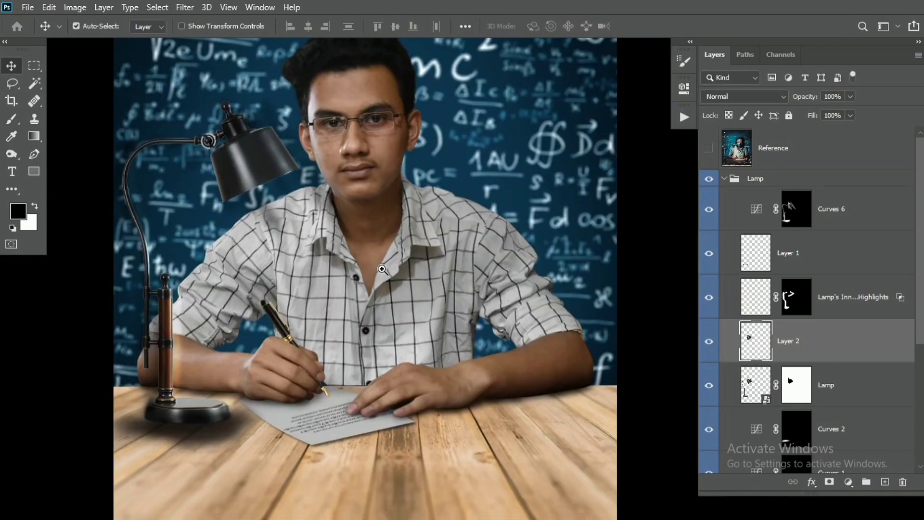
Group the lampshade and masked Lamp layers as Lamp, and clip the lamp's highlight and Curves layers to that group.
{"action": "left_click", "coordinate": [821, 383], "text": "ctrl"}
{"action": "key", "text": "ctrl+g"}
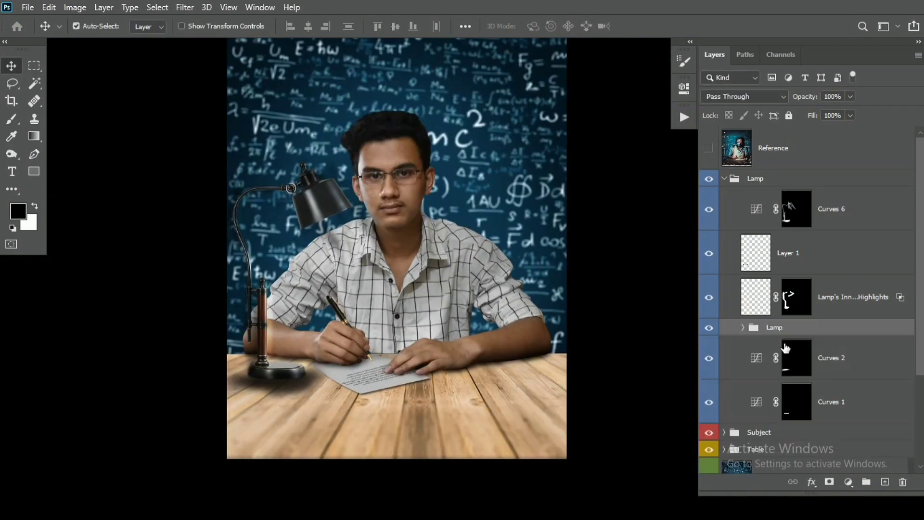
{"action": "right_click", "coordinate": [785, 348]}
{"action": "key", "text": "Escape"}
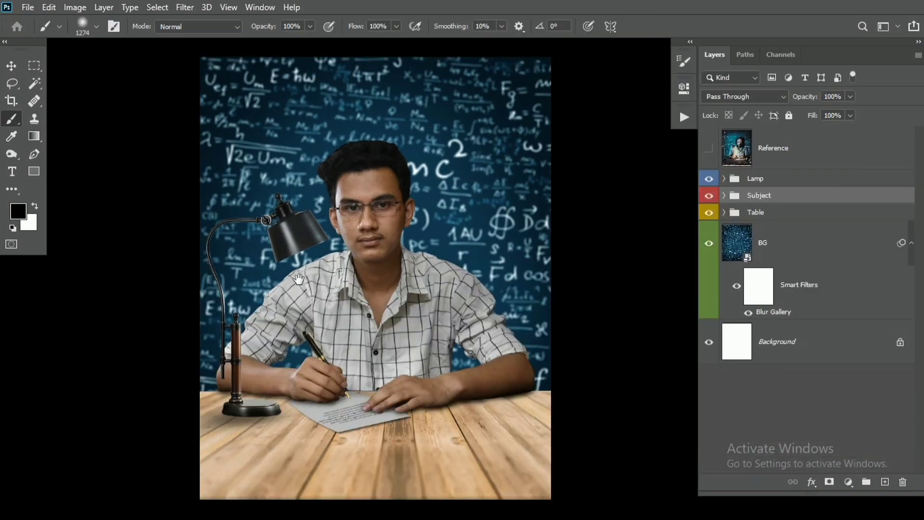
Start a Pen path above the Subject group from the shade's lower tip down past the page, curving beneath it to the forearm.
{"action": "key", "text": "p"}
{"action": "scroll", "coordinate": [319, 275], "scroll_direction": "up", "scroll_amount": 5}
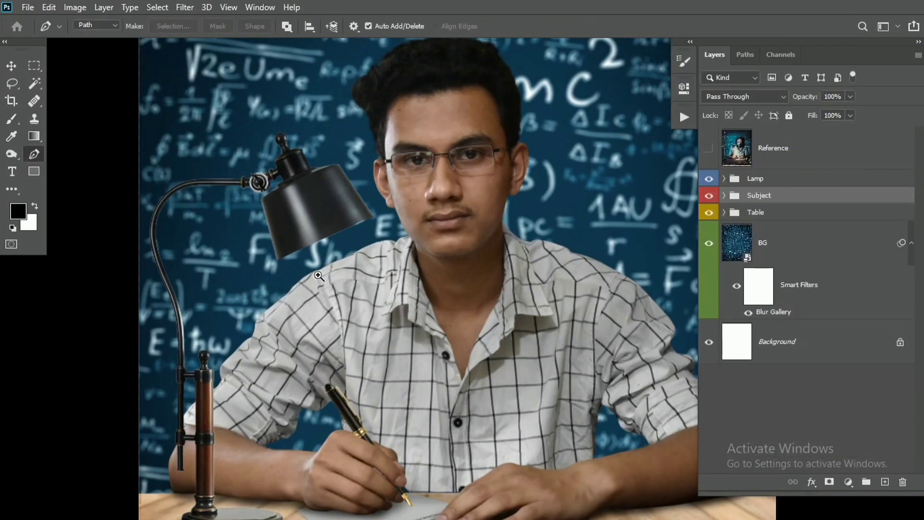
{"action": "scroll", "coordinate": [318, 275], "scroll_direction": "up", "scroll_amount": 4}
{"action": "left_click", "coordinate": [275, 258]}
{"action": "scroll", "coordinate": [275, 258], "scroll_direction": "down", "scroll_amount": 7}
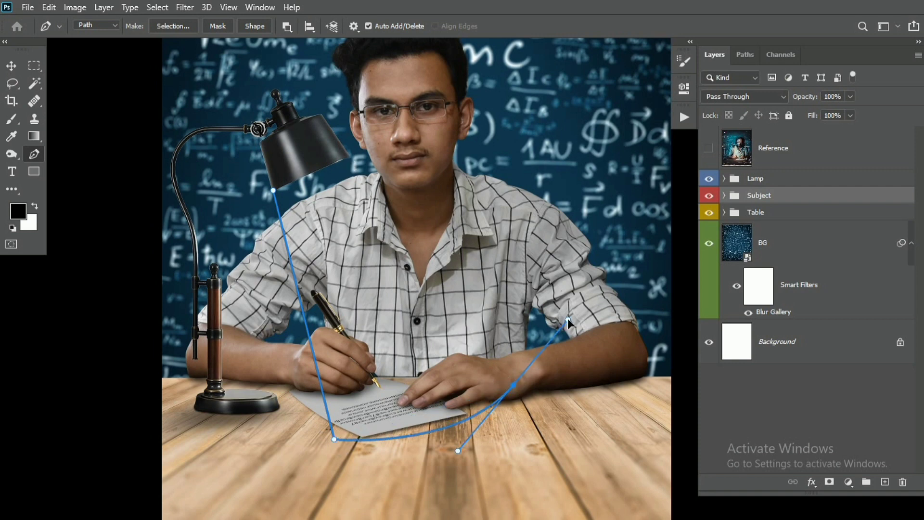
{"action": "mouse_move", "coordinate": [568, 319]}
{"action": "left_mouse_down"}
{"action": "mouse_move", "coordinate": [361, 177]}
{"action": "mouse_move", "coordinate": [351, 152]}
{"action": "mouse_move", "coordinate": [452, 241]}
{"action": "left_mouse_up"}
{"action": "key", "text": "ctrl+z"}
Complete the light-cone path from the forearm up to the lampshade and back along its lower rim.
{"action": "left_click_drag", "start_coordinate": [343, 182], "coordinate": [363, 165]}
{"action": "left_click_drag", "start_coordinate": [326, 200], "coordinate": [582, 174]}
{"action": "left_click_drag", "start_coordinate": [318, 168], "coordinate": [255, 191]}
{"action": "left_click_drag", "start_coordinate": [124, 289], "coordinate": [112, 299]}
{"action": "left_click_drag", "start_coordinate": [57, 383], "coordinate": [52, 384]}
{"action": "left_click", "coordinate": [45, 400]}
Convert the light-cone path into a new anti-aliased selection with a 2-pixel feather.
{"action": "left_click_drag", "start_coordinate": [308, 250], "coordinate": [203, 250]}
{"action": "right_click", "coordinate": [364, 191]}
{"action": "left_click", "coordinate": [393, 227]}
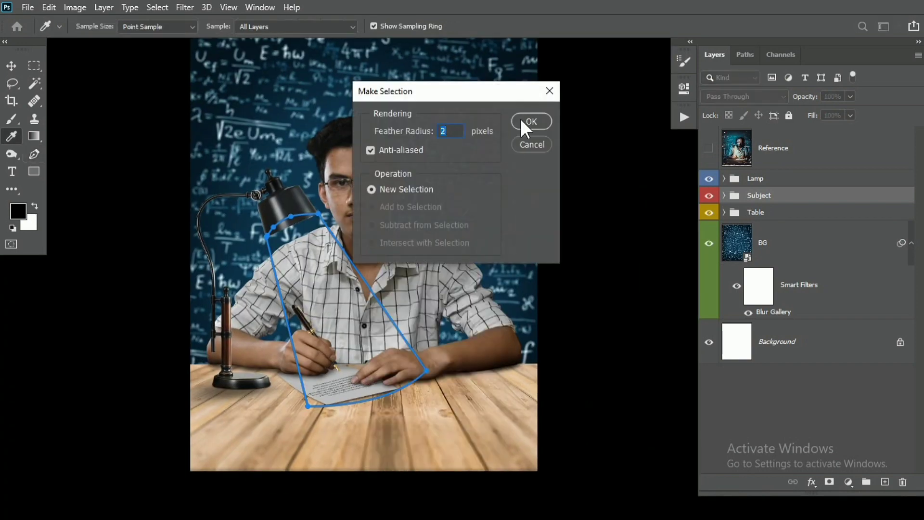
{"action": "left_click", "coordinate": [522, 121]}
{"action": "left_click_drag", "start_coordinate": [512, 218], "coordinate": [506, 240]}
Fill the light cone with a white Solid Color layer, set to Color Dodge at 30% fill.
{"action": "left_click", "coordinate": [849, 482]}
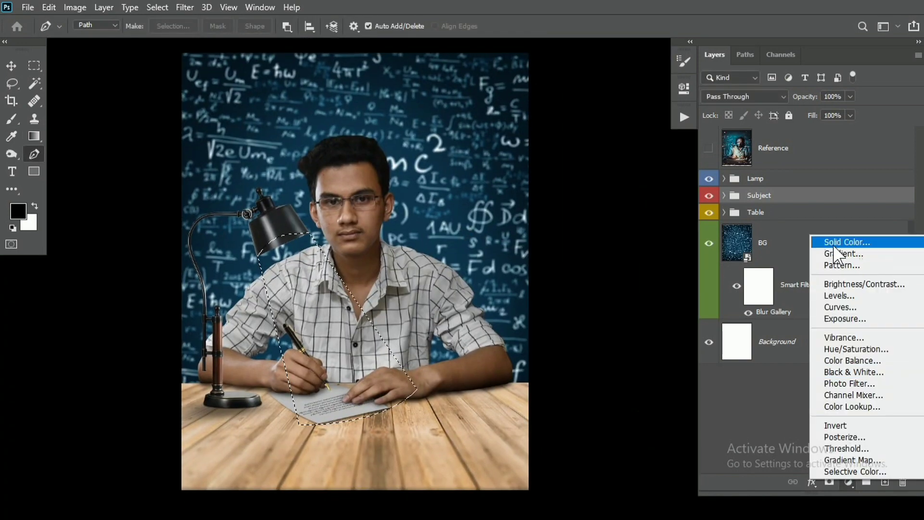
{"action": "left_click", "coordinate": [842, 241]}
{"action": "left_click", "coordinate": [865, 111]}
{"action": "left_click", "coordinate": [745, 96]}
{"action": "left_click", "coordinate": [722, 220]}
{"action": "left_click", "coordinate": [816, 116]}
{"action": "type", "text": "30"}
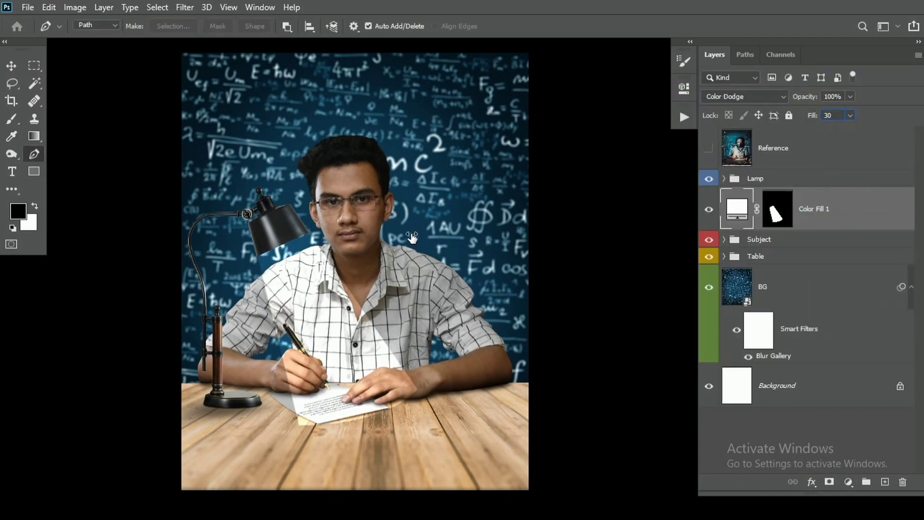
{"action": "key", "text": "Return"}
{"action": "left_click_drag", "start_coordinate": [413, 239], "coordinate": [398, 262]}
Soften the light cone's mask by brushing black over its lower edges and feathering it by 10 px.
{"action": "key", "text": "b"}
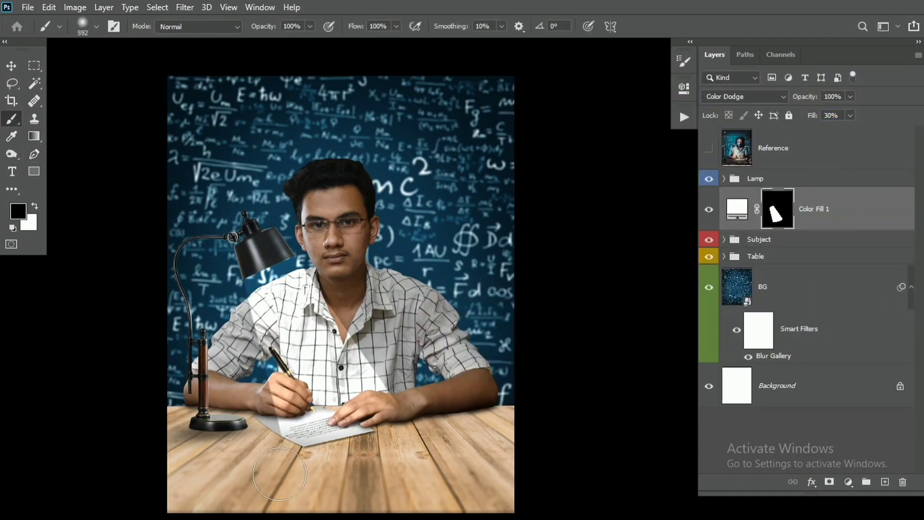
{"action": "mouse_move", "coordinate": [407, 392]}
{"action": "left_mouse_down"}
{"action": "mouse_move", "coordinate": [395, 375]}
{"action": "mouse_move", "coordinate": [447, 364]}
{"action": "mouse_move", "coordinate": [425, 413]}
{"action": "left_mouse_up"}
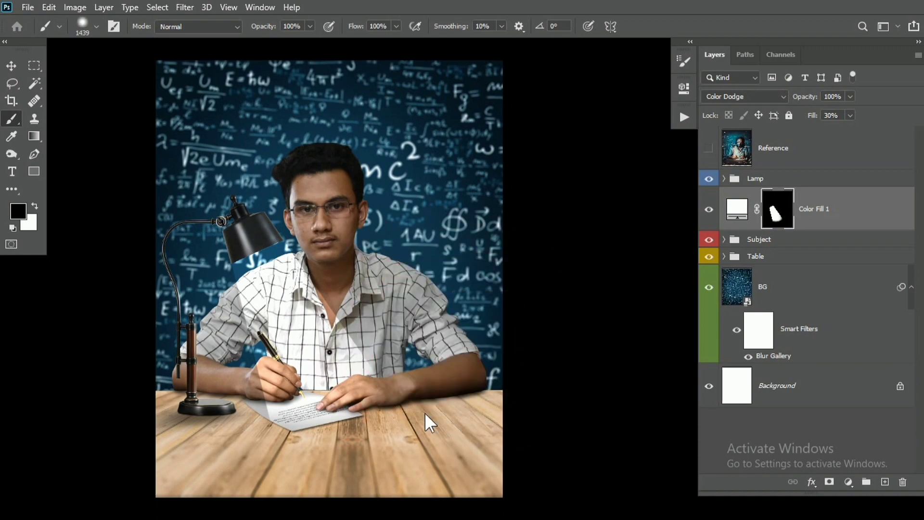
{"action": "scroll", "coordinate": [446, 336], "scroll_direction": "up", "scroll_amount": 2}
{"action": "right_click", "coordinate": [777, 208]}
{"action": "left_click", "coordinate": [791, 306]}
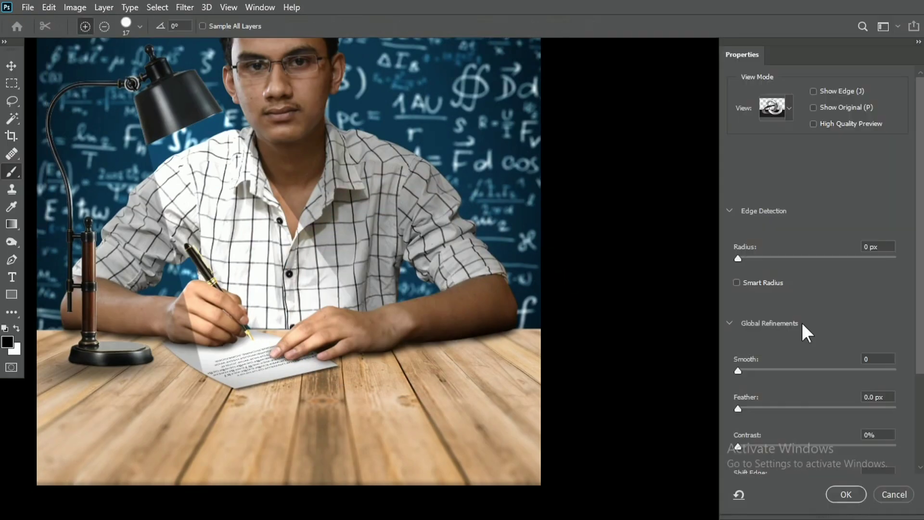
{"action": "left_click_drag", "start_coordinate": [738, 408], "coordinate": [804, 408]}
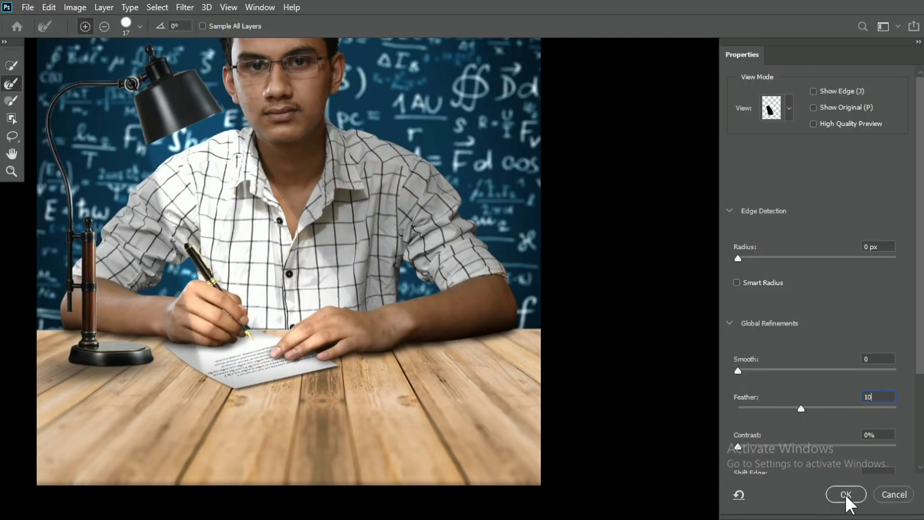
{"action": "left_click", "coordinate": [845, 494]}
{"action": "key", "text": "ctrl+0"}
Make a narrower selection of the light cone from the shade to the page and add a new layer above the white fill.
{"action": "left_click", "coordinate": [745, 54]}
{"action": "left_click", "coordinate": [733, 79]}
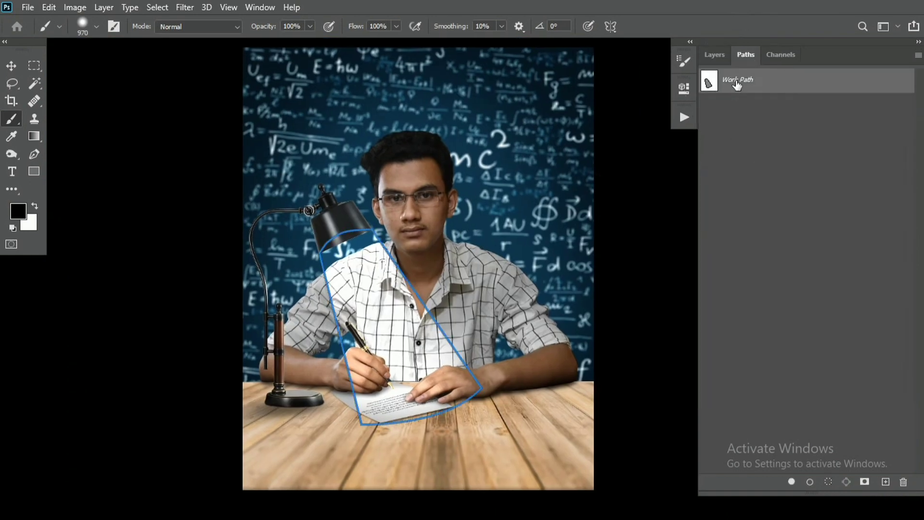
{"action": "left_click", "coordinate": [714, 55]}
{"action": "left_click_drag", "start_coordinate": [447, 354], "coordinate": [505, 368]}
{"action": "left_click_drag", "start_coordinate": [430, 284], "coordinate": [439, 290]}
{"action": "left_click_drag", "start_coordinate": [405, 183], "coordinate": [376, 182]}
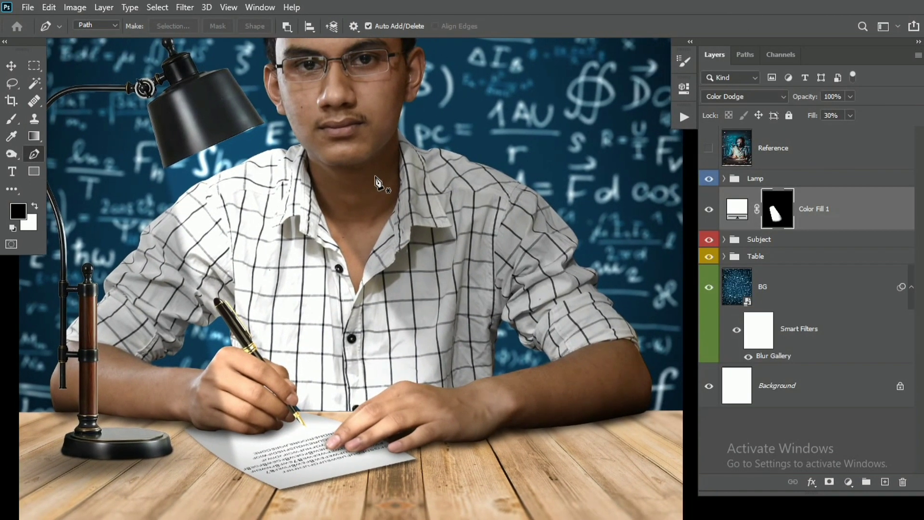
{"action": "left_click", "coordinate": [885, 482]}
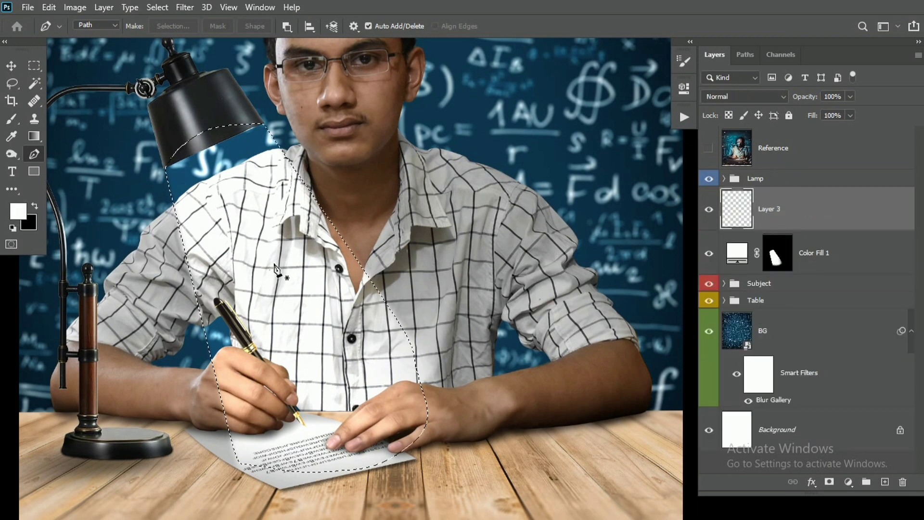
Fill the narrower light-cone selection with white on Layer 3 and scale the filled shape down.
{"action": "key", "text": "alt+BackSpace"}
{"action": "key", "text": "ctrl+t"}
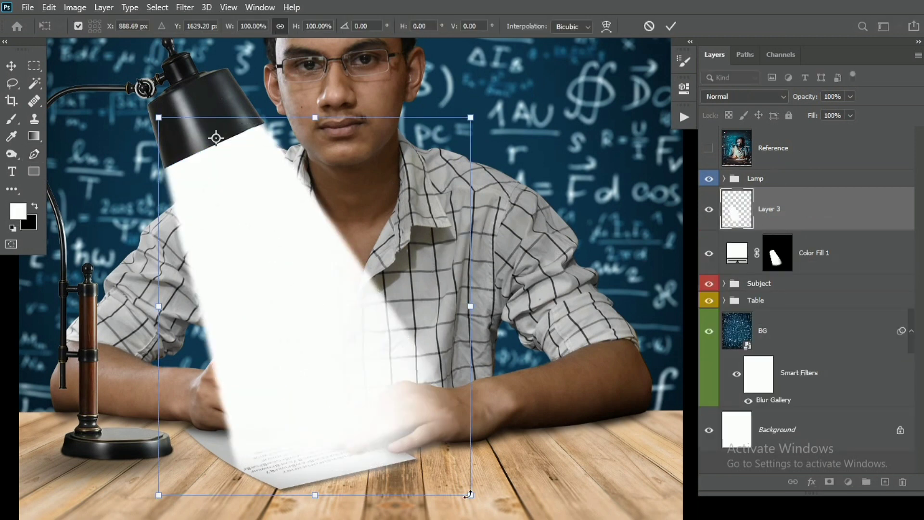
{"action": "left_click_drag", "start_coordinate": [469, 496], "coordinate": [413, 458]}
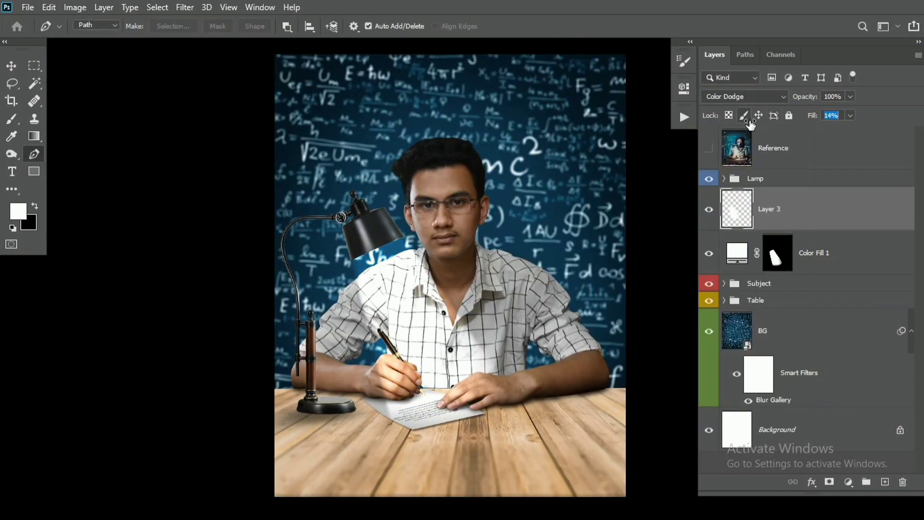
Set the white beam on Layer 3 to Screen blending at 20% fill.
{"action": "left_click_drag", "start_coordinate": [751, 124], "coordinate": [759, 124]}
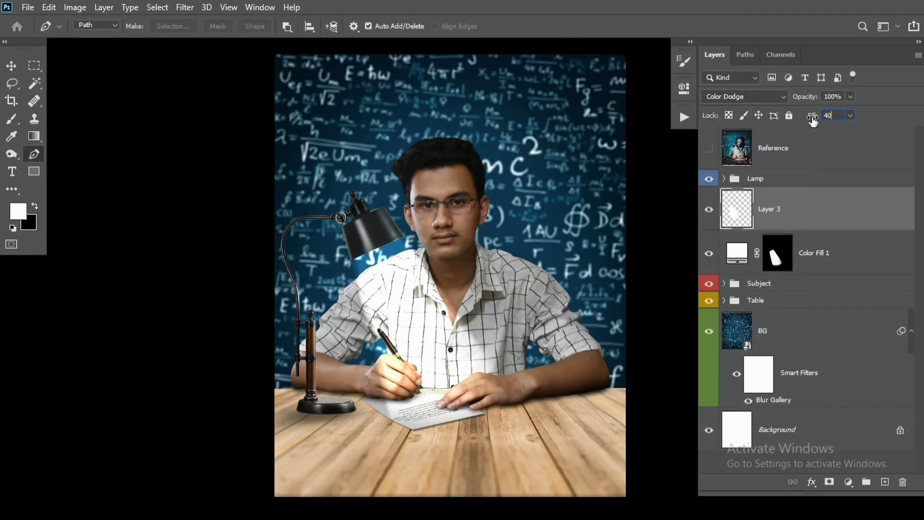
{"action": "left_click", "coordinate": [745, 97]}
{"action": "left_click", "coordinate": [715, 210]}
{"action": "left_click_drag", "start_coordinate": [590, 232], "coordinate": [534, 222]}
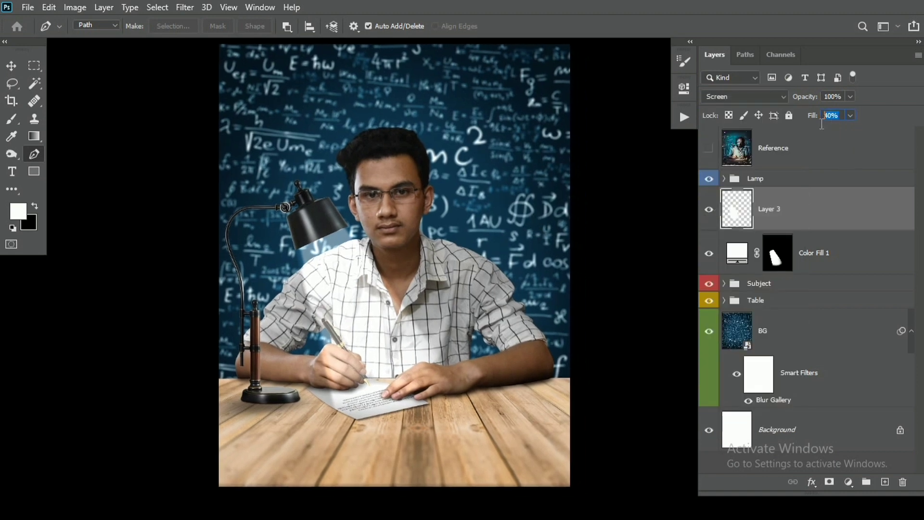
{"action": "type", "text": "20"}
{"action": "key", "text": "Return"}
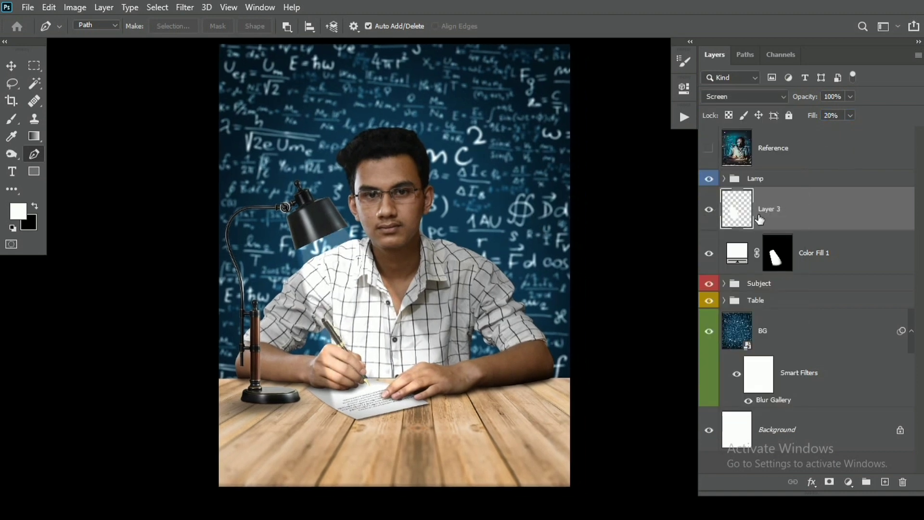
{"action": "key", "text": "ctrl+u"}
{"action": "left_click", "coordinate": [813, 223]}
{"action": "left_click", "coordinate": [673, 147]}
Add a pale yellow Solid Color fill layer masked to the light cone above Layer 3.
{"action": "left_click", "coordinate": [835, 100]}
{"action": "left_click_drag", "start_coordinate": [687, 258], "coordinate": [660, 269]}
{"action": "left_click", "coordinate": [851, 484]}
{"action": "left_click", "coordinate": [833, 241]}
{"action": "left_click", "coordinate": [591, 118]}
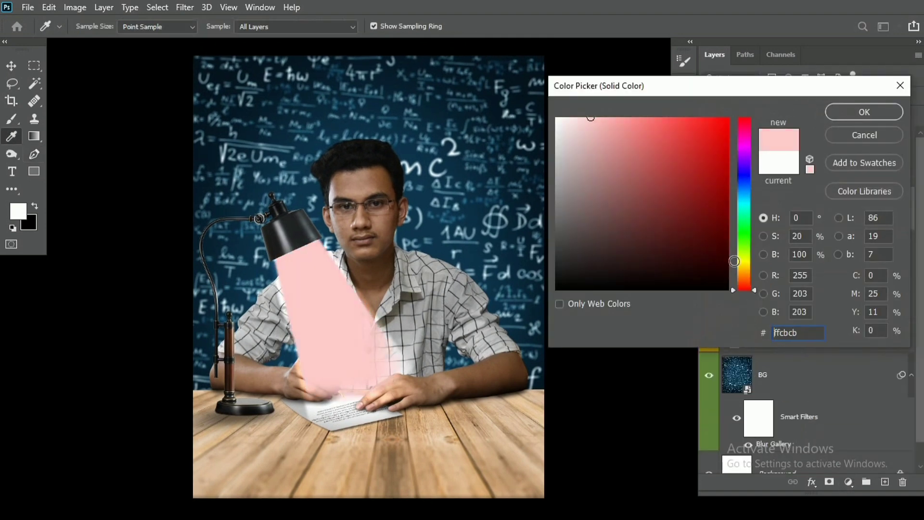
{"action": "left_click", "coordinate": [746, 268]}
{"action": "left_click", "coordinate": [863, 112]}
Blend the yellow light-cone fill in Screen mode at 30% fill.
{"action": "left_click", "coordinate": [744, 96]}
{"action": "left_click", "coordinate": [712, 218]}
{"action": "left_click", "coordinate": [744, 96]}
{"action": "left_click", "coordinate": [720, 210]}
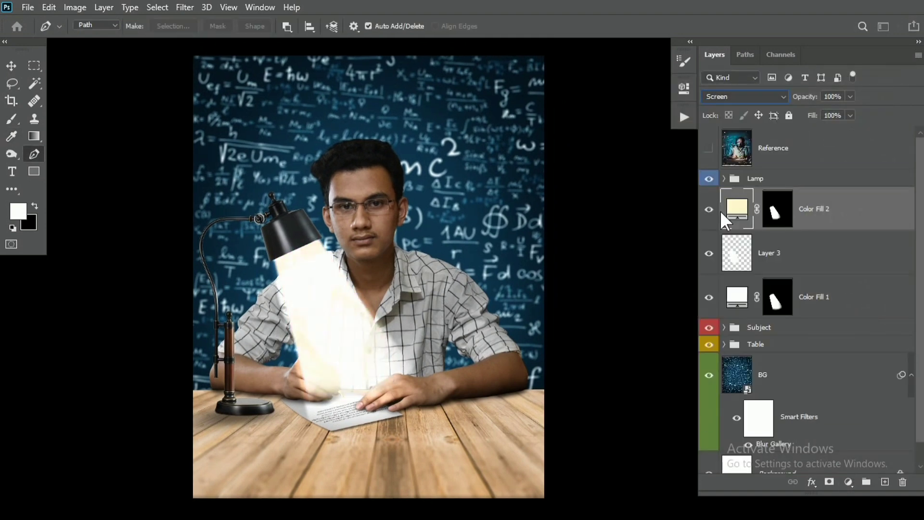
{"action": "left_click_drag", "start_coordinate": [813, 115], "coordinate": [662, 142]}
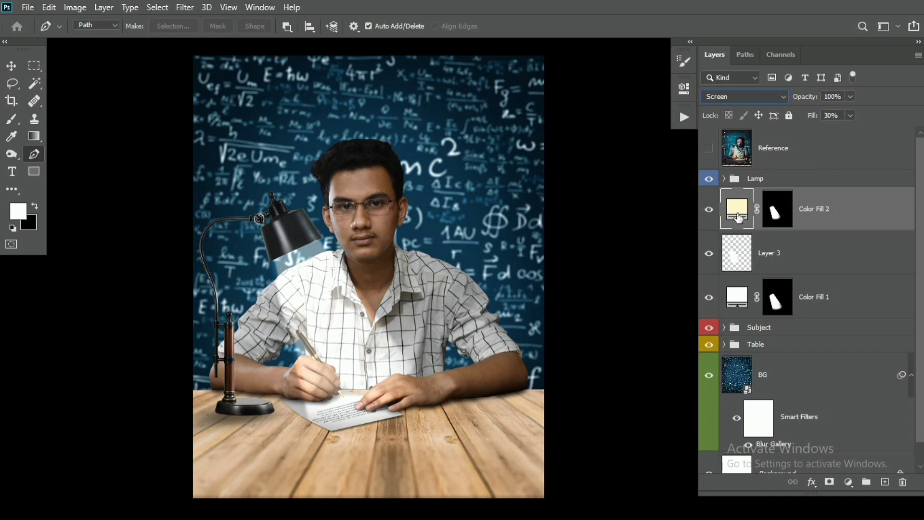
Change the yellow light-cone fill to a saturated golden yellow.
{"action": "double_click", "coordinate": [739, 219]}
{"action": "left_click", "coordinate": [636, 119]}
{"action": "left_click", "coordinate": [864, 111]}
Soften the golden yellow fill's layer mask with a 30 px feather.
{"action": "key", "text": "p"}
{"action": "right_click", "coordinate": [774, 212]}
{"action": "left_click", "coordinate": [817, 392]}
{"action": "left_click", "coordinate": [873, 397]}
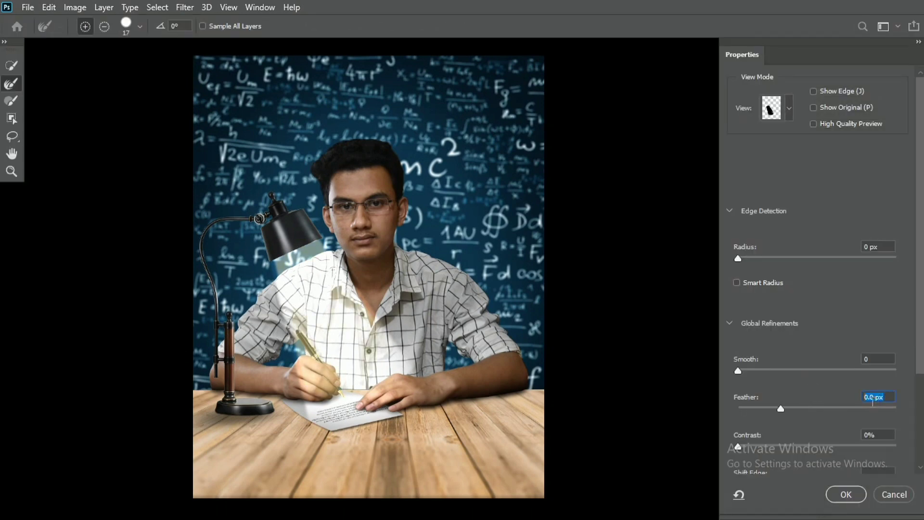
{"action": "left_click", "coordinate": [846, 495]}
{"action": "scroll", "coordinate": [424, 355], "scroll_direction": "up", "scroll_amount": 2}
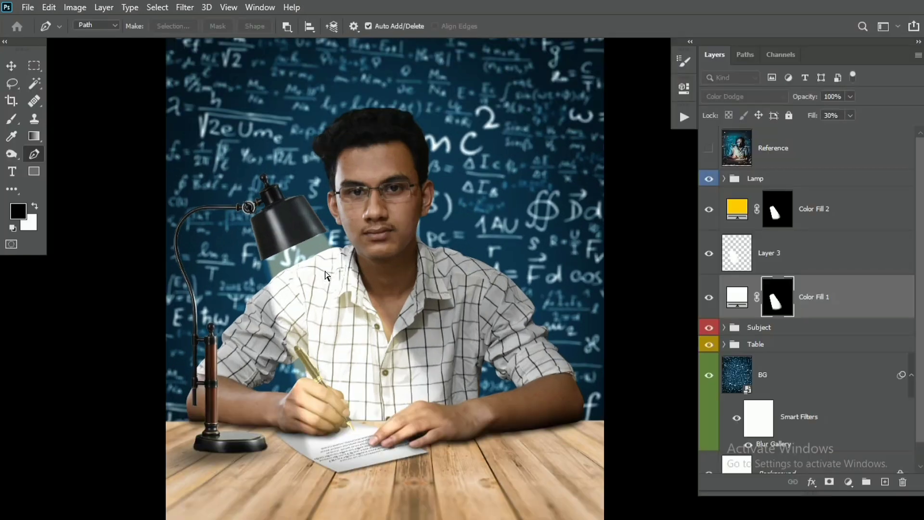
{"action": "double_click", "coordinate": [773, 212]}
{"action": "left_click", "coordinate": [873, 396]}
{"action": "type", "text": "10"}
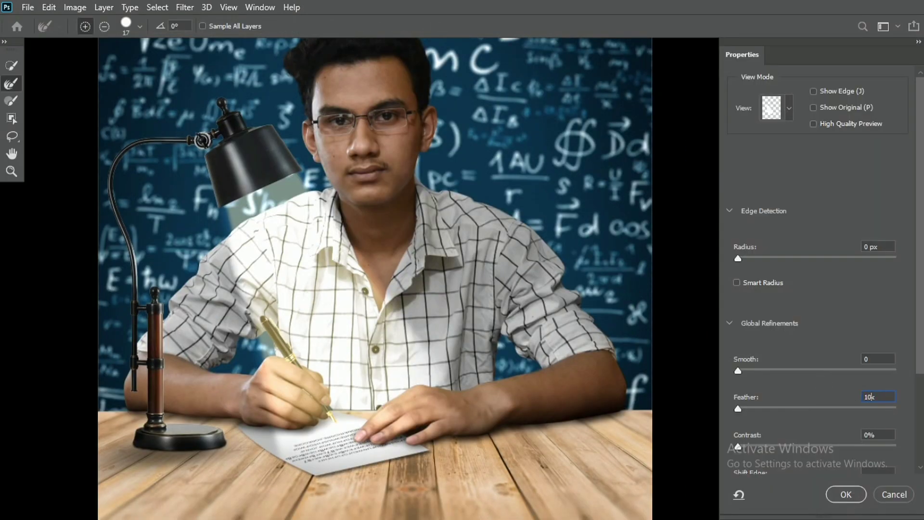
{"action": "left_click_drag", "start_coordinate": [804, 405], "coordinate": [824, 404]}
{"action": "type", "text": "25"}
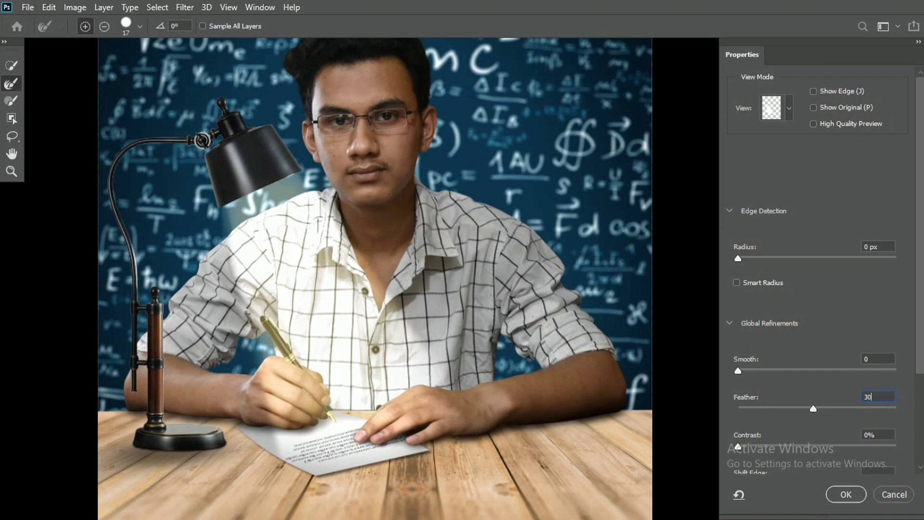
{"action": "key", "text": "Return"}
Reduce both the golden yellow fill layer and Layer 3 to 10% fill.
{"action": "scroll", "coordinate": [423, 322], "scroll_direction": "down", "scroll_amount": 2}
{"action": "left_click_drag", "start_coordinate": [440, 319], "coordinate": [359, 318]}
{"action": "left_click", "coordinate": [828, 116]}
{"action": "type", "text": "10"}
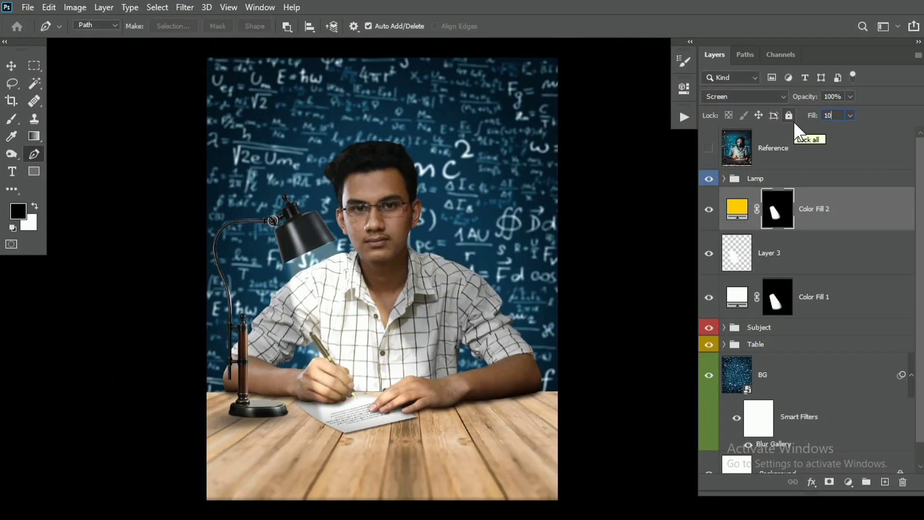
{"action": "left_click", "coordinate": [761, 261]}
{"action": "left_click", "coordinate": [831, 117]}
{"action": "type", "text": "1"}
Darken the tabletop with a Curves adjustment clipped to the Table layer, strongly lowering its white output.
{"action": "scroll", "coordinate": [781, 273], "scroll_direction": "down", "scroll_amount": 1}
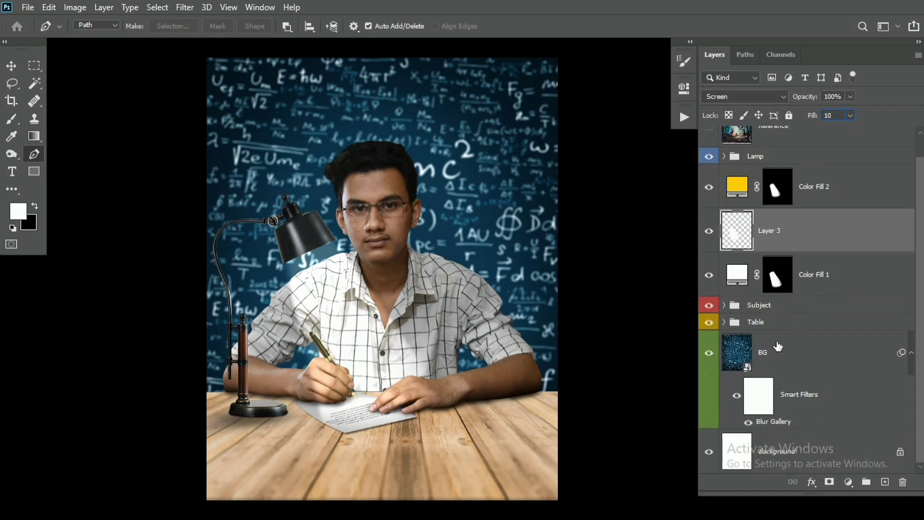
{"action": "left_click", "coordinate": [724, 322]}
{"action": "left_click", "coordinate": [847, 399]}
{"action": "scroll", "coordinate": [843, 409], "scroll_direction": "down", "scroll_amount": 4}
{"action": "left_click", "coordinate": [817, 421]}
{"action": "left_click", "coordinate": [848, 482]}
{"action": "left_click", "coordinate": [840, 312]}
{"action": "left_click_drag", "start_coordinate": [647, 161], "coordinate": [674, 281]}
{"action": "key", "text": "ctrl+alt+g"}
Reveal light around the page by dabbing black on the table Curves mask with a flattened 2017 px brush.
{"action": "key", "text": "b"}
{"action": "key", "text": "F5"}
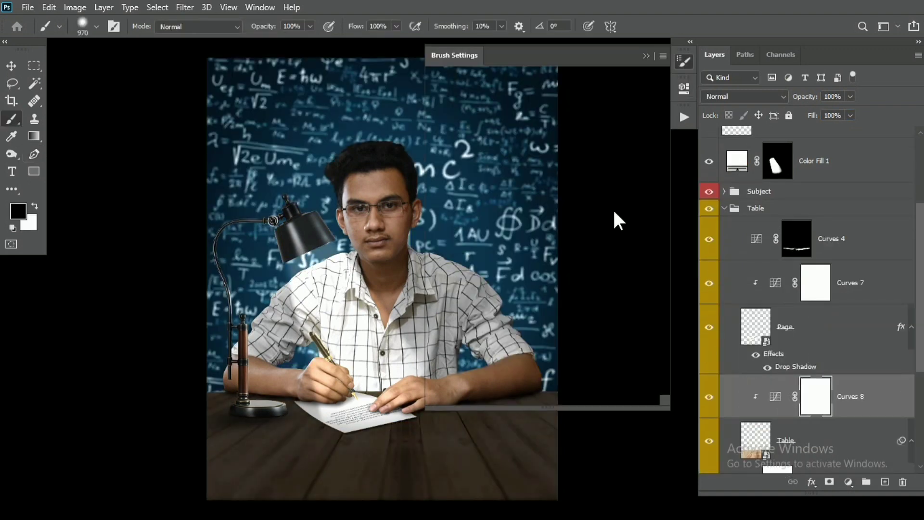
{"action": "left_click", "coordinate": [646, 56]}
{"action": "left_click_drag", "start_coordinate": [366, 415], "coordinate": [484, 419]}
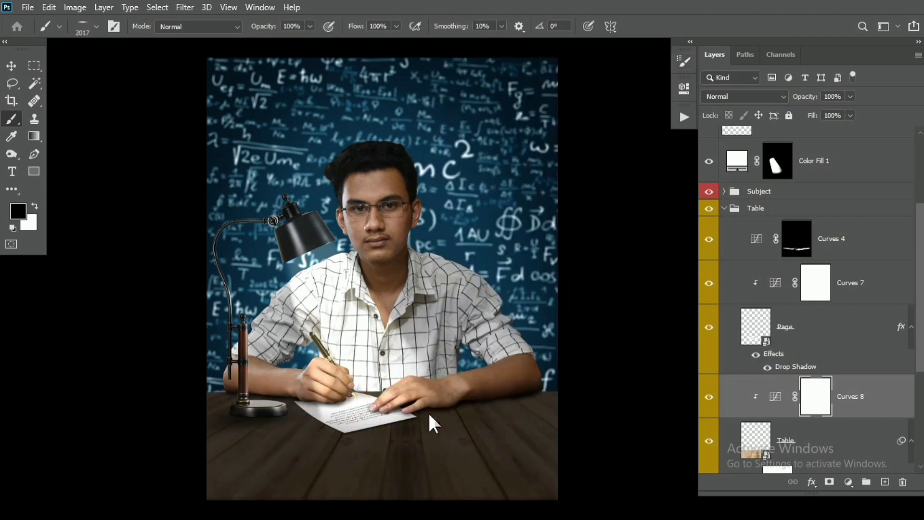
{"action": "left_click", "coordinate": [378, 417]}
Transform the light spot on the table Curves mask to about 132% width, 215% height and -9.76° rotation.
{"action": "key", "text": "ctrl+t"}
{"action": "left_click_drag", "start_coordinate": [582, 361], "coordinate": [564, 314]}
{"action": "left_click_drag", "start_coordinate": [474, 393], "coordinate": [497, 388]}
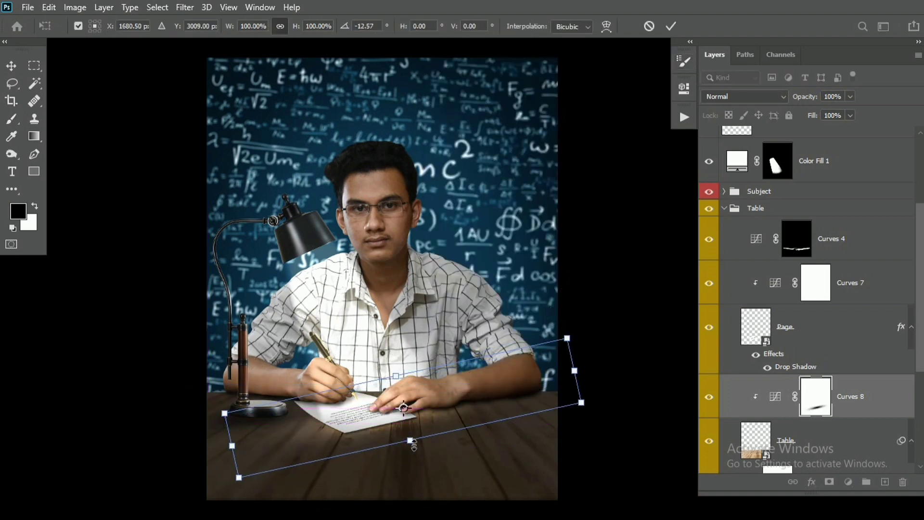
{"action": "left_click_drag", "start_coordinate": [411, 443], "coordinate": [414, 458]}
{"action": "left_click_drag", "start_coordinate": [406, 420], "coordinate": [397, 415]}
{"action": "left_click_drag", "start_coordinate": [560, 331], "coordinate": [646, 322]}
{"action": "left_click_drag", "start_coordinate": [480, 396], "coordinate": [485, 397]}
{"action": "left_click_drag", "start_coordinate": [389, 358], "coordinate": [385, 335]}
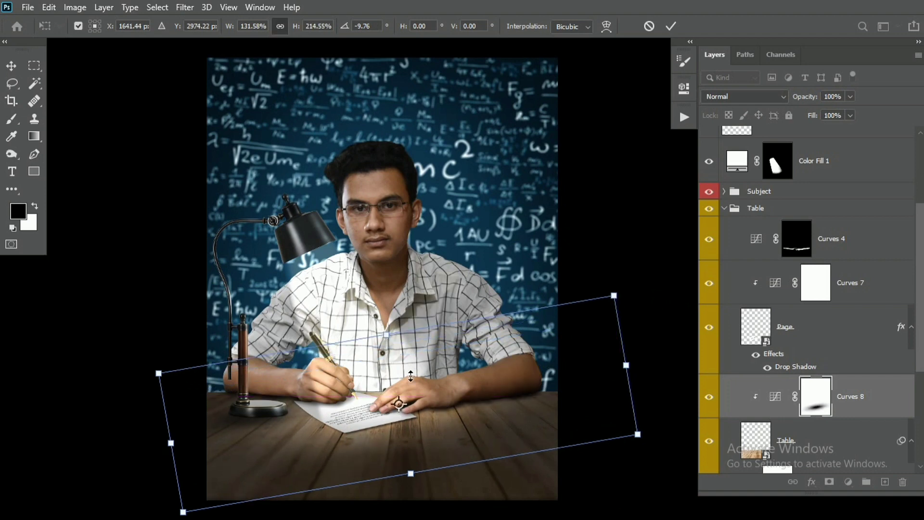
{"action": "key", "text": "Return"}
Darken the table Curves adjustment further by setting its white point output to 81.
{"action": "double_click", "coordinate": [775, 396]}
{"action": "mouse_move", "coordinate": [647, 277]}
{"action": "left_mouse_down"}
{"action": "mouse_move", "coordinate": [650, 239]}
{"action": "mouse_move", "coordinate": [648, 259]}
{"action": "left_mouse_up"}
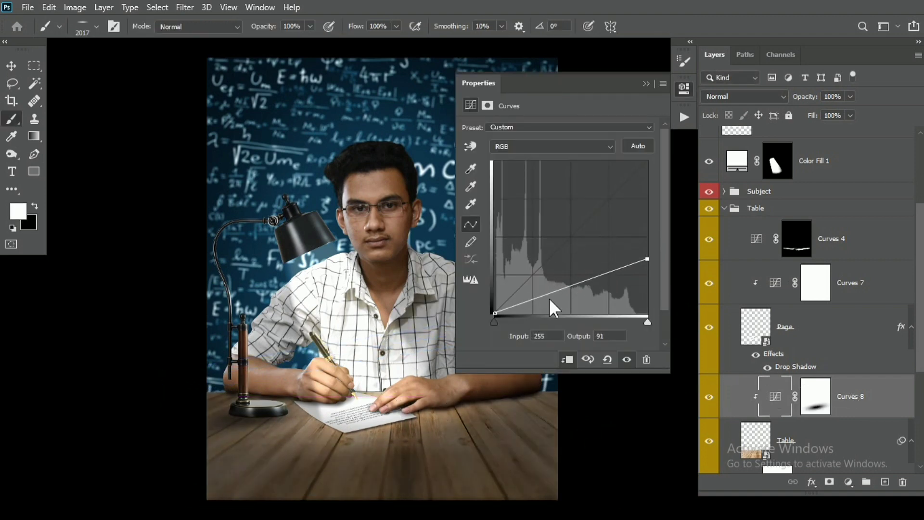
{"action": "left_click", "coordinate": [537, 296]}
{"action": "left_click_drag", "start_coordinate": [530, 308], "coordinate": [651, 263]}
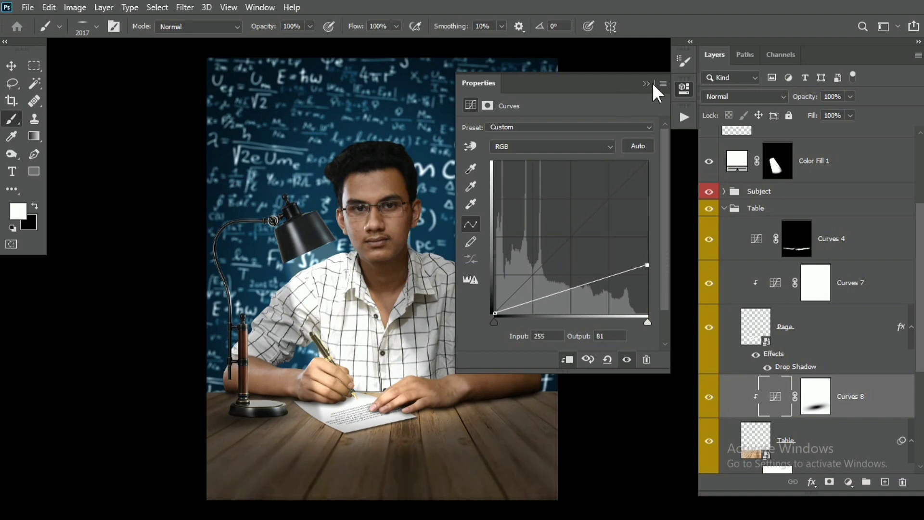
{"action": "left_click", "coordinate": [653, 86]}
Add a Selective Color adjustment above Brightness/Contrast 1 in the Subject group, setting Whites to Cyan +100 and raising Black.
{"action": "left_click_drag", "start_coordinate": [552, 201], "coordinate": [548, 200]}
{"action": "scroll", "coordinate": [789, 355], "scroll_direction": "up", "scroll_amount": 5}
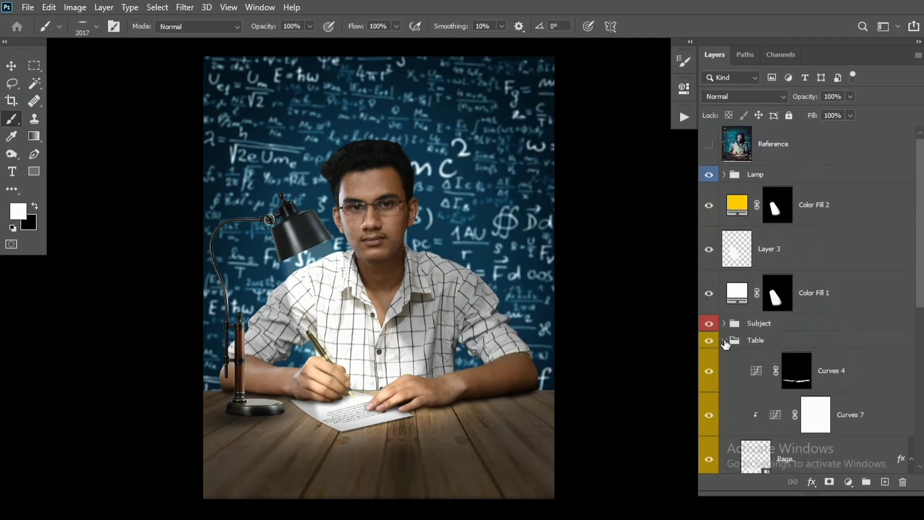
{"action": "left_click", "coordinate": [725, 341]}
{"action": "scroll", "coordinate": [726, 318], "scroll_direction": "down", "scroll_amount": 1}
{"action": "left_click", "coordinate": [725, 306]}
{"action": "scroll", "coordinate": [789, 270], "scroll_direction": "down", "scroll_amount": 3}
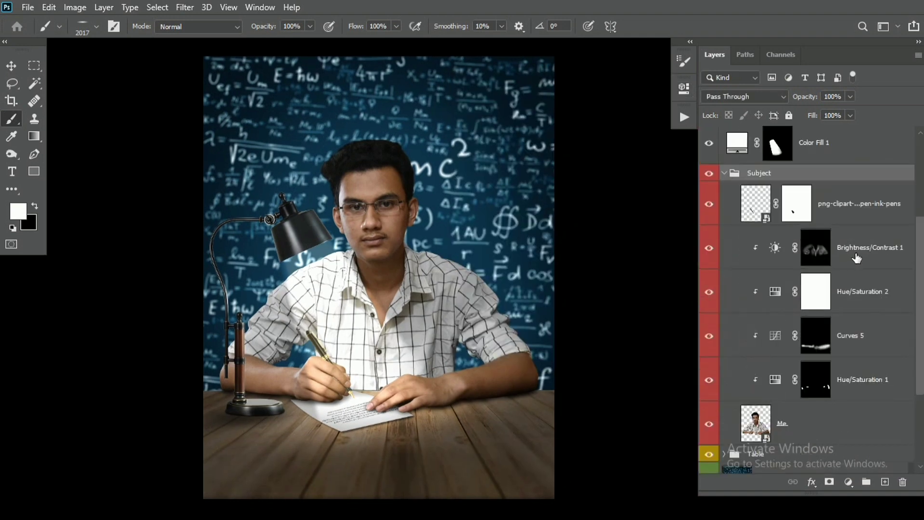
{"action": "left_click", "coordinate": [857, 255]}
{"action": "left_click", "coordinate": [848, 482]}
{"action": "left_click", "coordinate": [847, 471]}
{"action": "left_click", "coordinate": [526, 144]}
{"action": "left_click", "coordinate": [530, 221]}
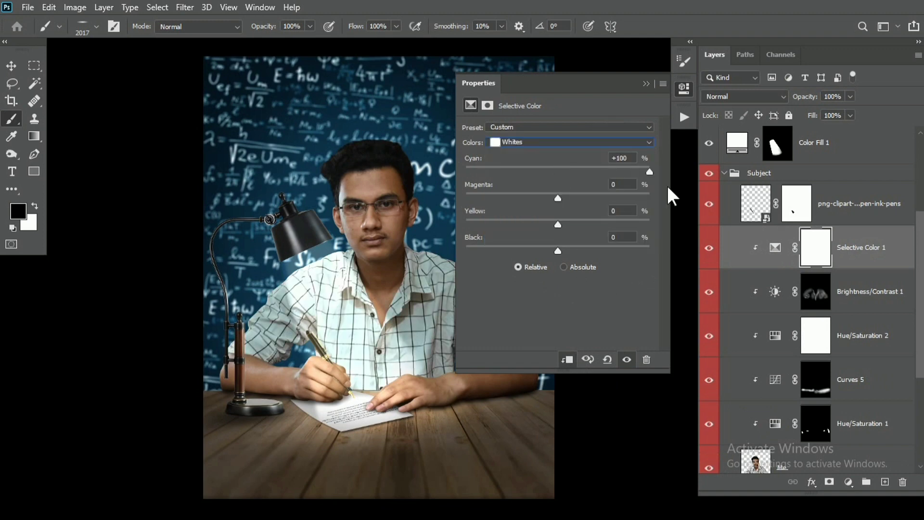
{"action": "left_click_drag", "start_coordinate": [558, 250], "coordinate": [578, 251]}
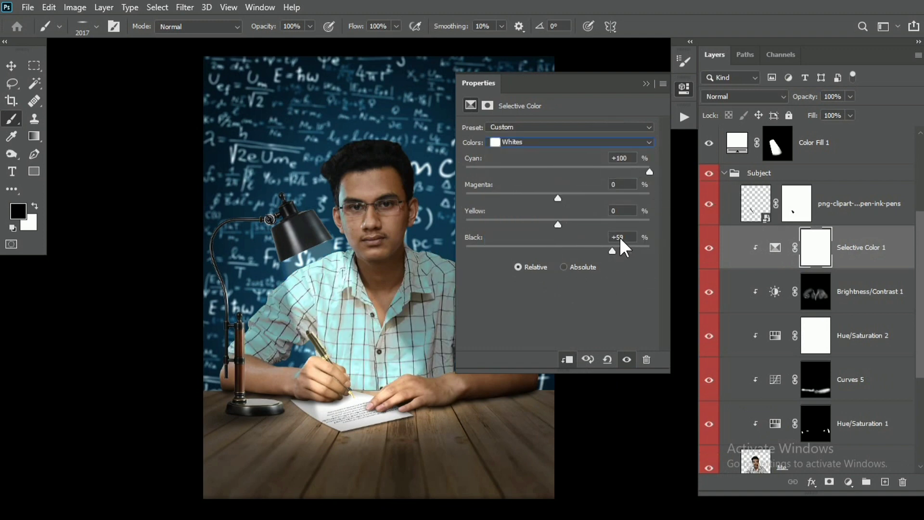
Replace the Selective Color mask with an inverted copy of the white light cone's mask shape.
{"action": "right_click", "coordinate": [815, 245]}
{"action": "scroll", "coordinate": [810, 367], "scroll_direction": "down", "scroll_amount": 4}
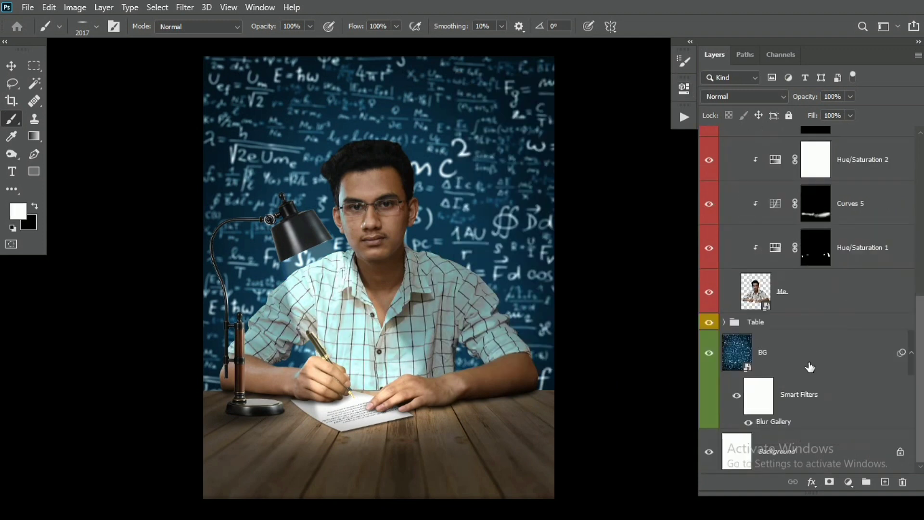
{"action": "scroll", "coordinate": [810, 366], "scroll_direction": "up", "scroll_amount": 7}
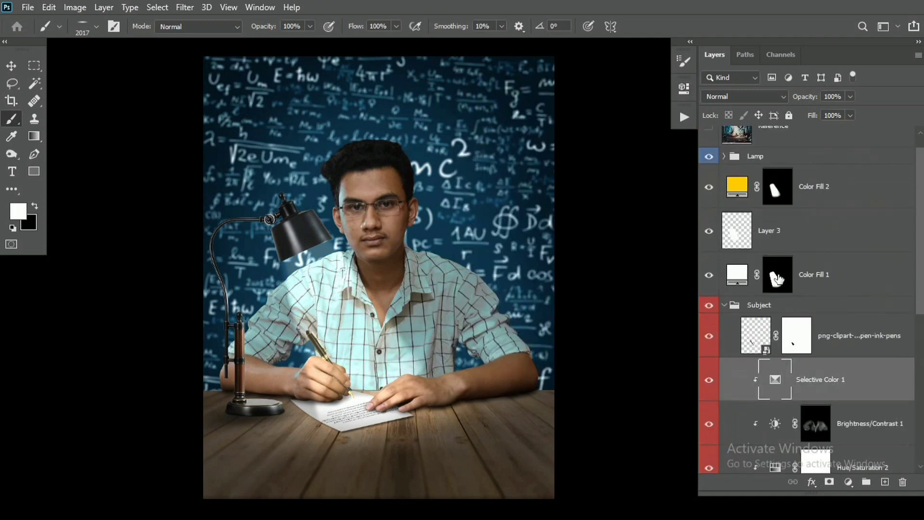
{"action": "left_click", "coordinate": [778, 278], "text": "ctrl"}
{"action": "scroll", "coordinate": [821, 281], "scroll_direction": "down", "scroll_amount": 4}
{"action": "left_click", "coordinate": [829, 482]}
{"action": "key", "text": "ctrl+i"}
Soften the Selective Color mask around the light cone with a 100 px feather.
{"action": "right_click", "coordinate": [827, 216]}
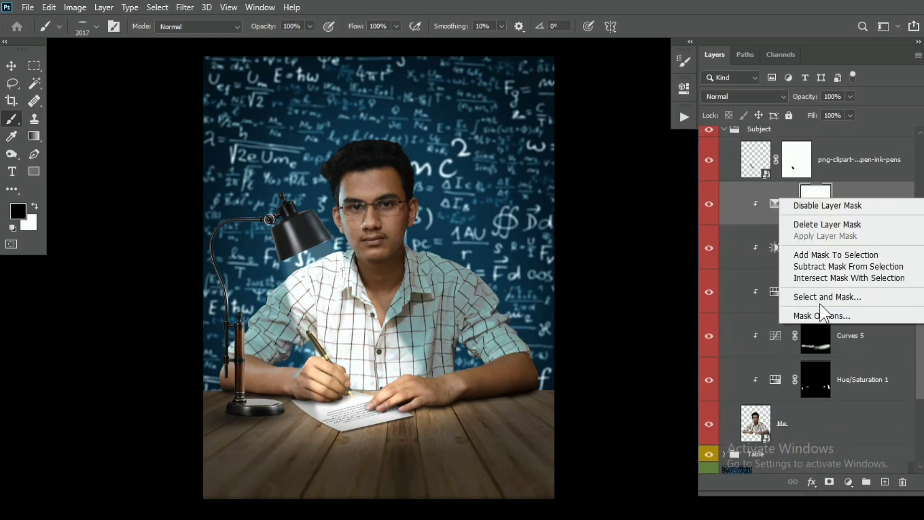
{"action": "left_click", "coordinate": [770, 296]}
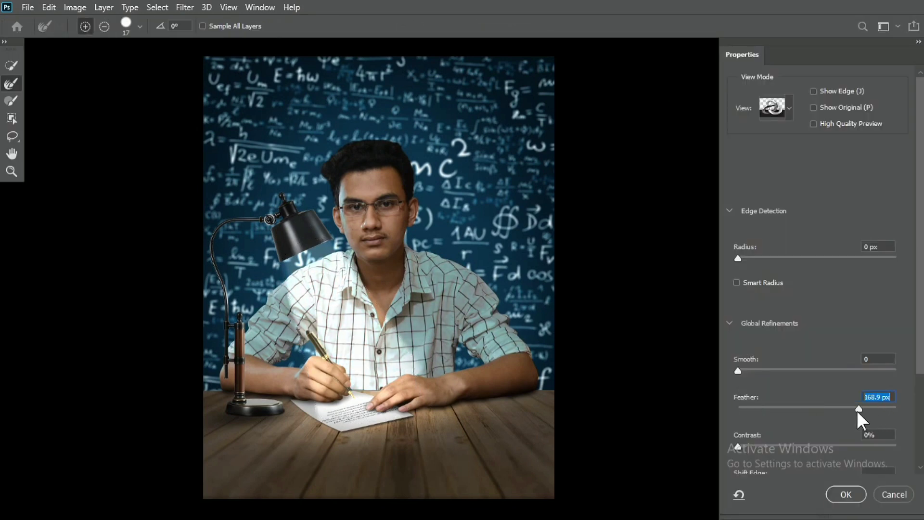
{"action": "key", "text": "ctrl+i"}
{"action": "key", "text": "Return"}
{"action": "key", "text": "ctrl+i"}
{"action": "key", "text": "Return"}
{"action": "left_click", "coordinate": [811, 359]}
{"action": "key", "text": "ctrl+i"}
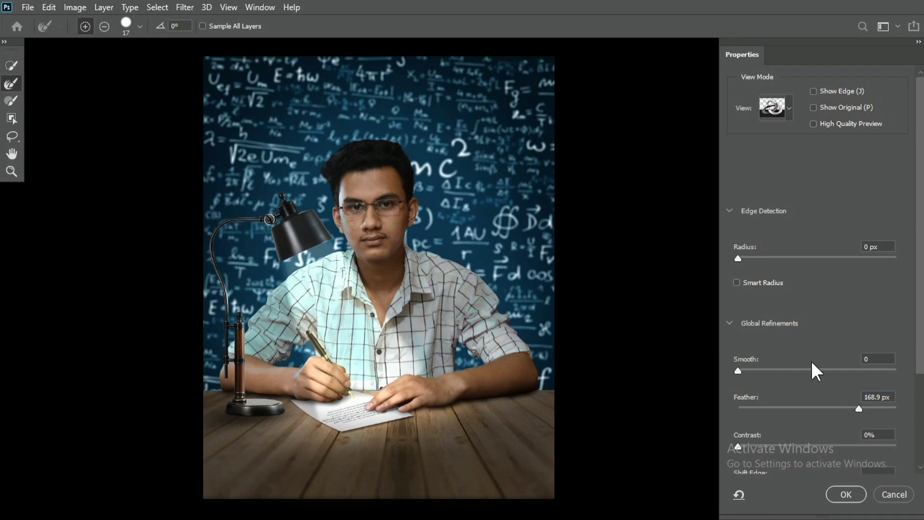
{"action": "type", "text": "100"}
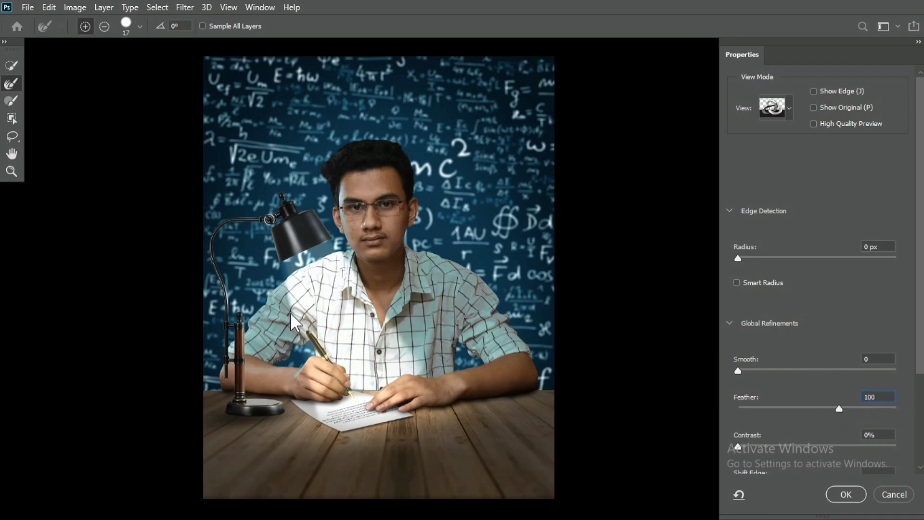
{"action": "left_click_drag", "start_coordinate": [288, 307], "coordinate": [363, 341]}
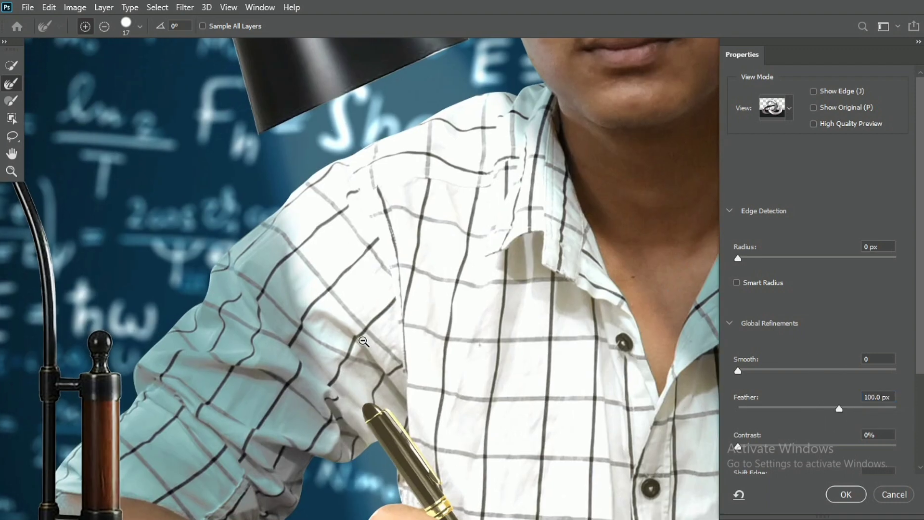
{"action": "left_click", "coordinate": [865, 406]}
{"action": "left_click", "coordinate": [846, 494]}
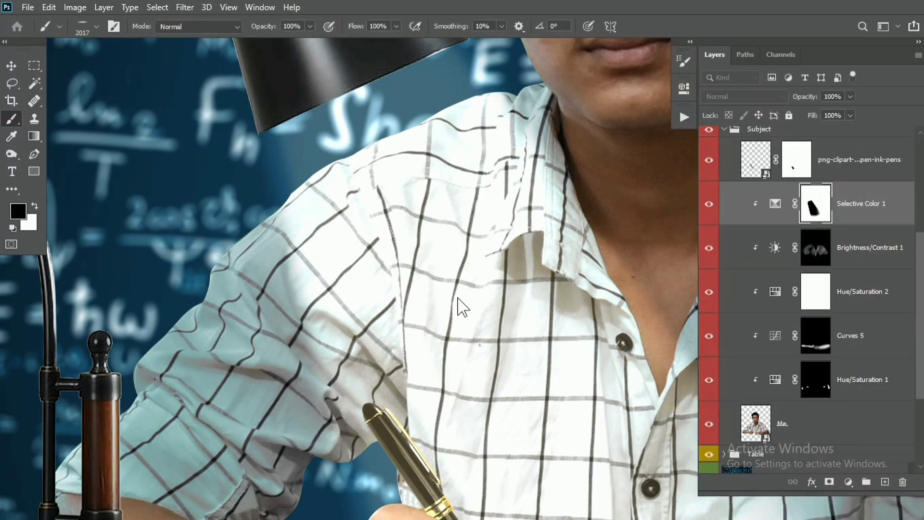
Duplicate the white Color Fill 1 light-cone layer and hide the original.
{"action": "key", "text": "v"}
{"action": "key", "text": "ctrl+0"}
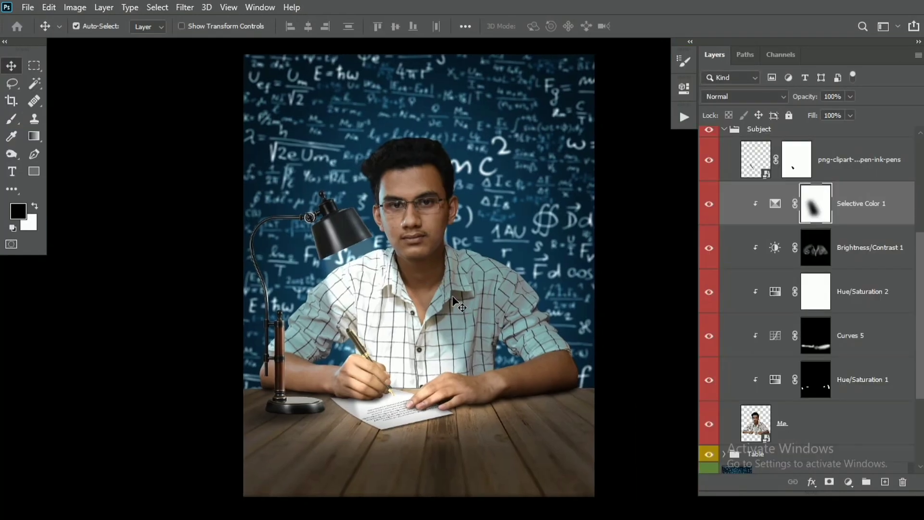
{"action": "scroll", "coordinate": [811, 296], "scroll_direction": "up", "scroll_amount": 4}
{"action": "left_click", "coordinate": [810, 281]}
{"action": "key", "text": "ctrl+j"}
{"action": "left_click", "coordinate": [709, 319]}
Soften the mask of the duplicated white light-cone fill layer with a 20 px feather.
{"action": "right_click", "coordinate": [778, 275]}
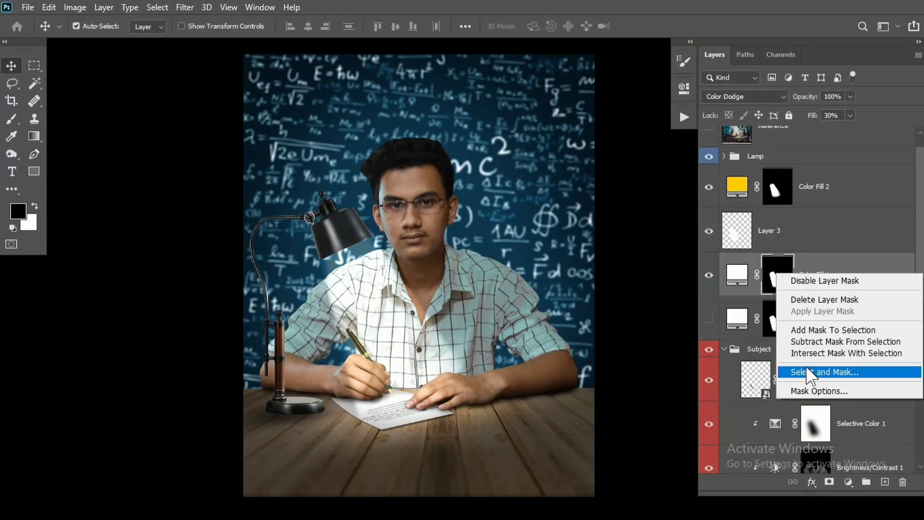
{"action": "left_click", "coordinate": [806, 366]}
{"action": "key", "text": "Return"}
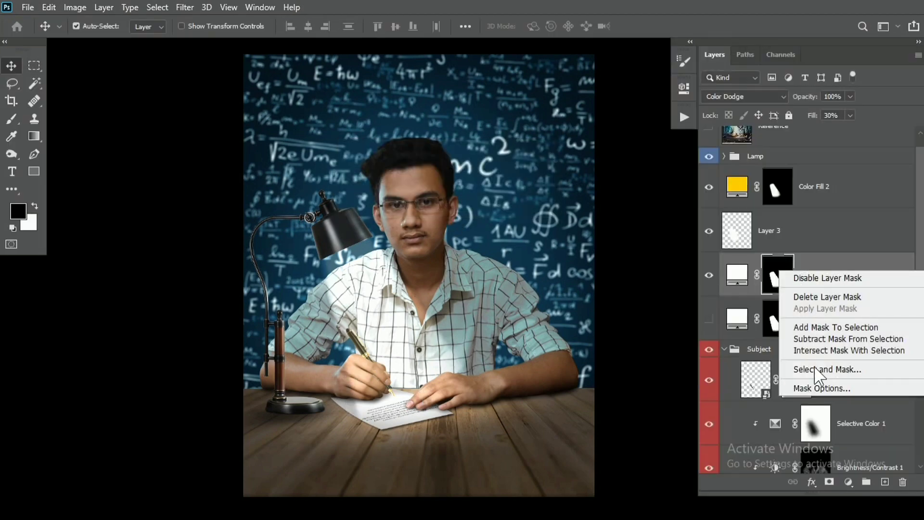
{"action": "left_click", "coordinate": [806, 368]}
{"action": "left_click", "coordinate": [368, 378]}
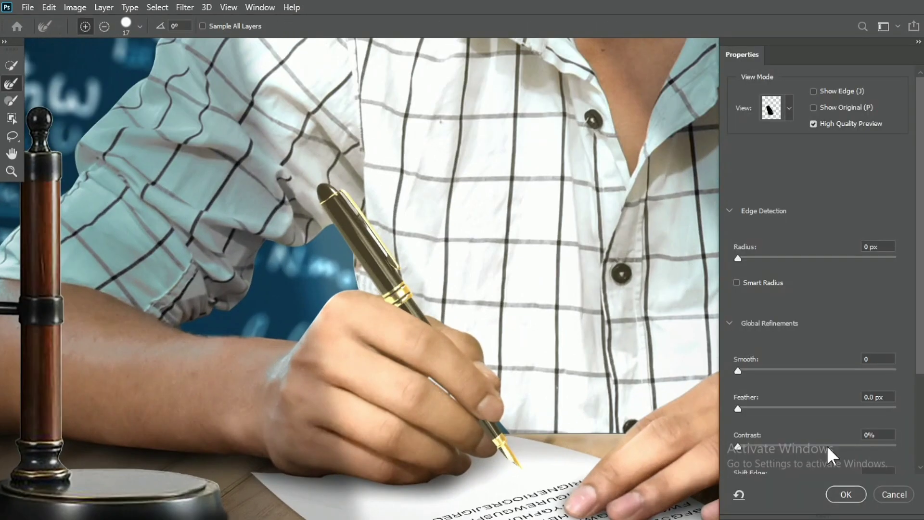
{"action": "left_click_drag", "start_coordinate": [768, 408], "coordinate": [814, 410]}
{"action": "type", "text": "20"}
{"action": "left_click", "coordinate": [856, 495]}
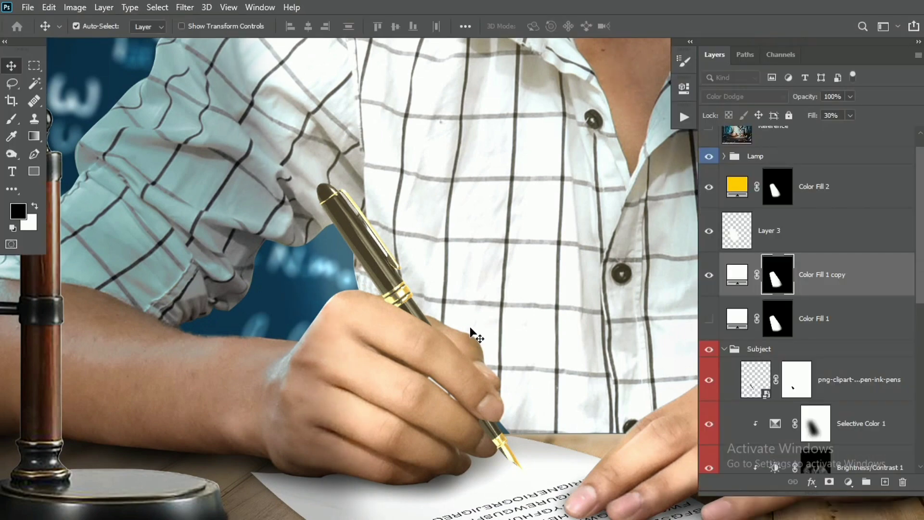
{"action": "key", "text": "ctrl+0"}
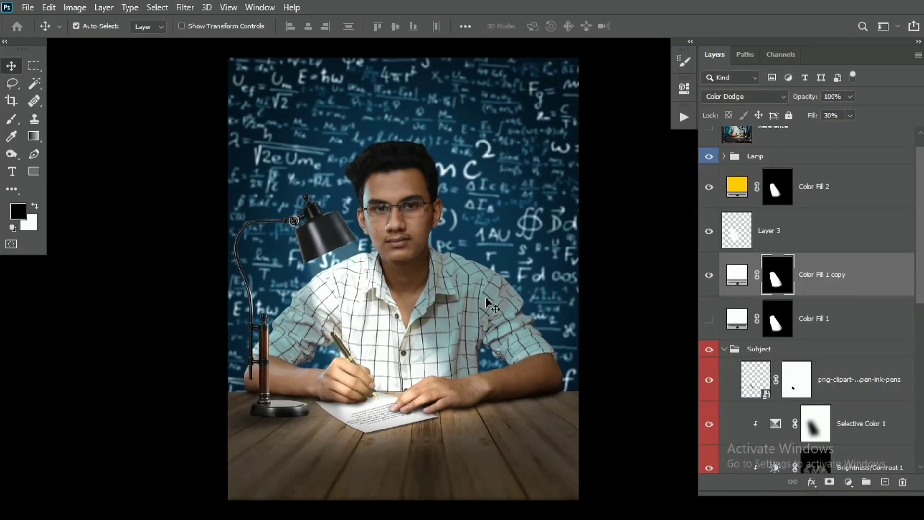
Add a Curves adjustment directly above the BG layer, lowering the white point's output and setting a point at Input 63, Output 54.
{"action": "scroll", "coordinate": [773, 388], "scroll_direction": "down", "scroll_amount": 8}
{"action": "left_click", "coordinate": [800, 359]}
{"action": "left_click", "coordinate": [848, 482]}
{"action": "left_click", "coordinate": [829, 311]}
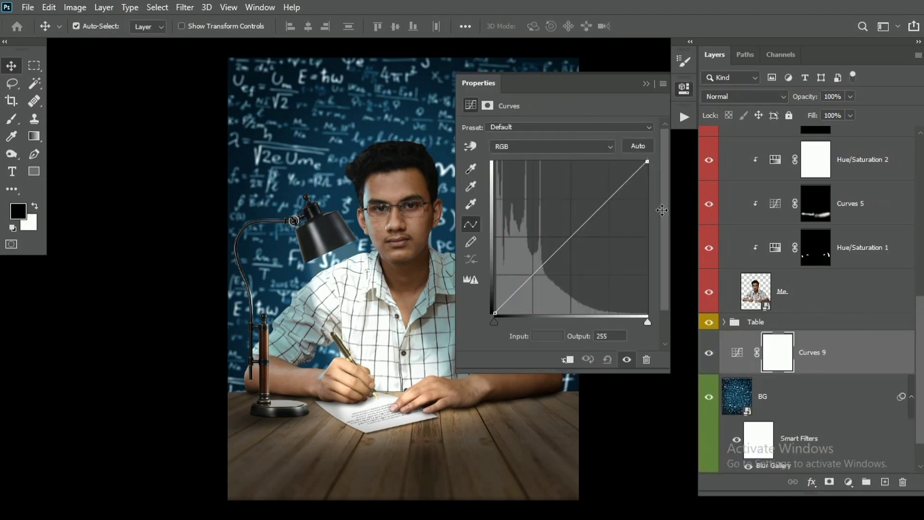
{"action": "left_click_drag", "start_coordinate": [663, 210], "coordinate": [665, 208]}
{"action": "mouse_move", "coordinate": [533, 285]}
{"action": "left_mouse_down"}
{"action": "mouse_move", "coordinate": [533, 273]}
{"action": "mouse_move", "coordinate": [532, 281]}
{"action": "left_mouse_up"}
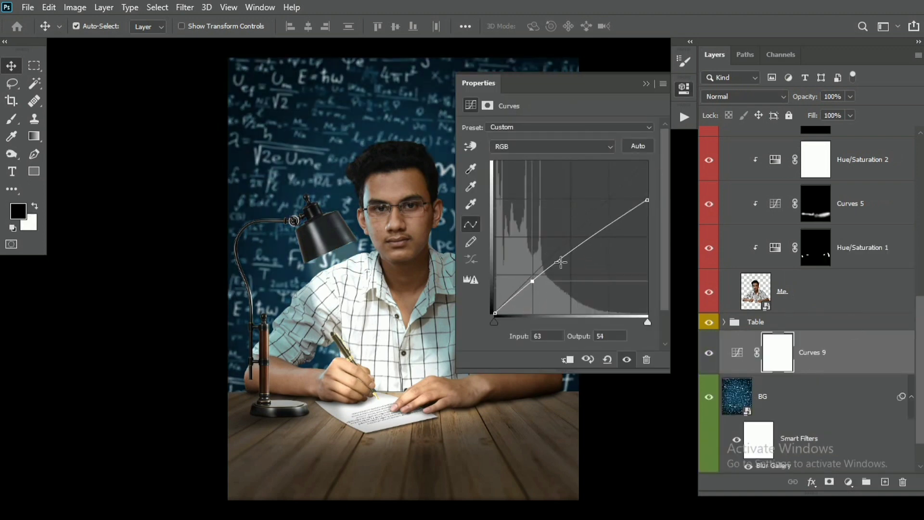
{"action": "left_click", "coordinate": [646, 83]}
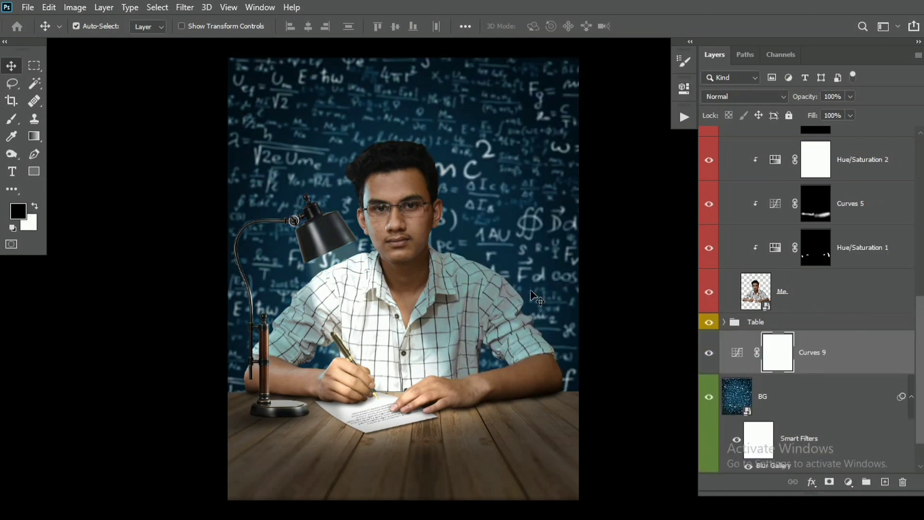
Add a Curves adjustment clipped to the Me layer, darken it strongly with a point at Input 64, Output 2, and invert its mask.
{"action": "scroll", "coordinate": [796, 330], "scroll_direction": "down", "scroll_amount": 1}
{"action": "scroll", "coordinate": [809, 309], "scroll_direction": "up", "scroll_amount": 5}
{"action": "left_click", "coordinate": [843, 251]}
{"action": "left_click", "coordinate": [848, 454]}
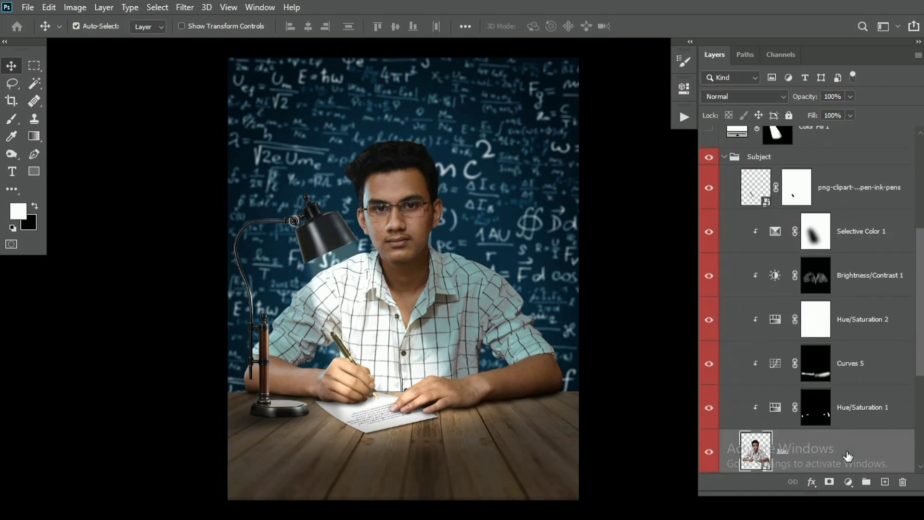
{"action": "left_click", "coordinate": [849, 482]}
{"action": "left_click", "coordinate": [838, 304]}
{"action": "left_click_drag", "start_coordinate": [647, 161], "coordinate": [665, 292]}
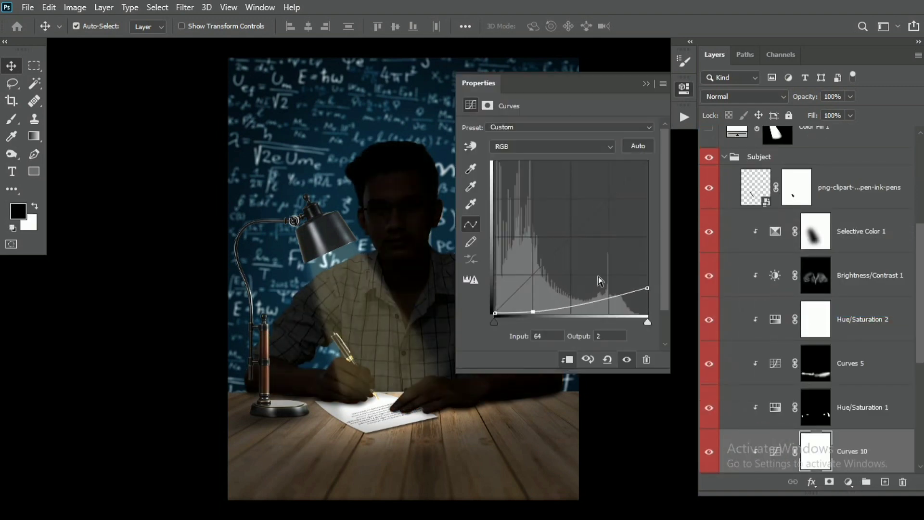
{"action": "left_click", "coordinate": [646, 83]}
{"action": "key", "text": "ctrl+i"}
Set the soft brush tip's roundness to 100%.
{"action": "key", "text": "b"}
{"action": "key", "text": "F5"}
{"action": "left_click", "coordinate": [582, 230]}
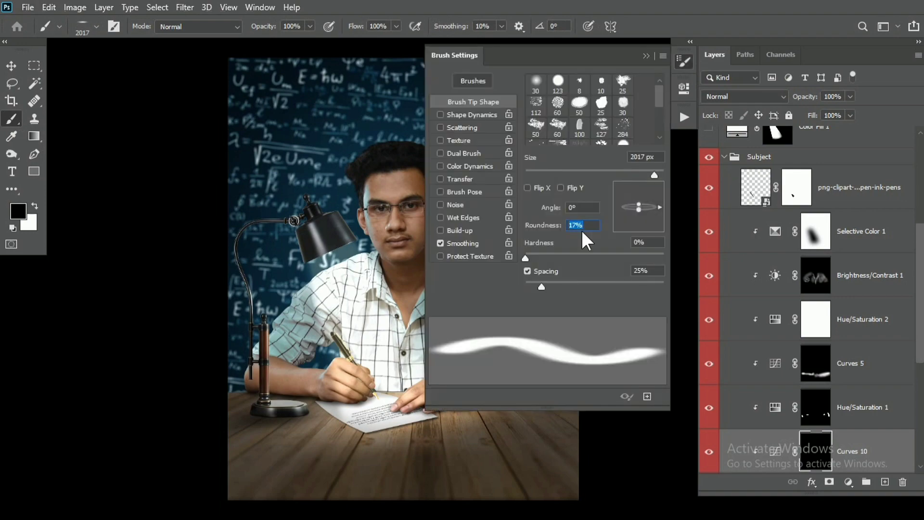
{"action": "type", "text": "100"}
{"action": "key", "text": "Return"}
{"action": "key", "text": "F5"}
Try to paint the Curves darkening over the subject's shoulder and head with a large white brush at full flow.
{"action": "scroll", "coordinate": [511, 335], "scroll_direction": "up", "scroll_amount": 5}
{"action": "left_click_drag", "start_coordinate": [425, 209], "coordinate": [477, 216]}
{"action": "key", "text": "x"}
{"action": "left_click", "coordinate": [475, 223]}
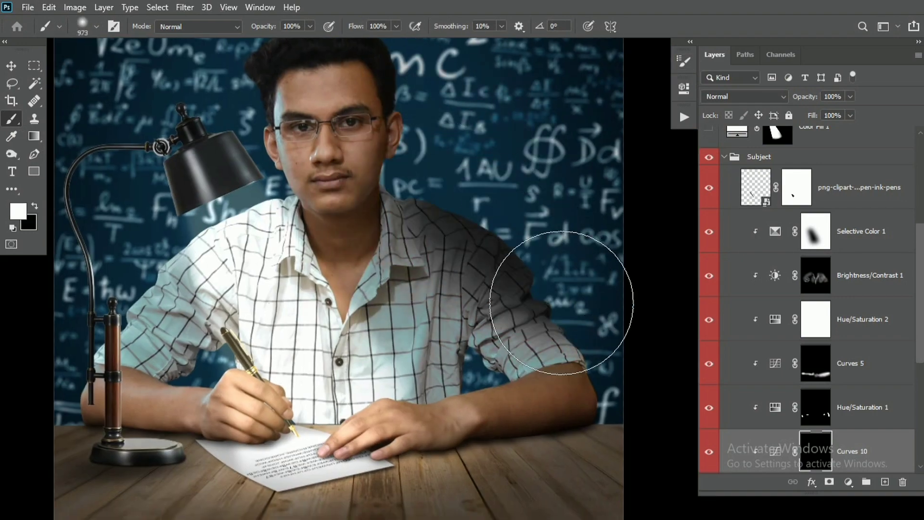
{"action": "key", "text": "ctrl+z"}
{"action": "left_click_drag", "start_coordinate": [522, 183], "coordinate": [575, 184]}
{"action": "left_click_drag", "start_coordinate": [529, 145], "coordinate": [514, 171]}
{"action": "left_click", "coordinate": [351, 137]}
{"action": "key", "text": "ctrl+z"}
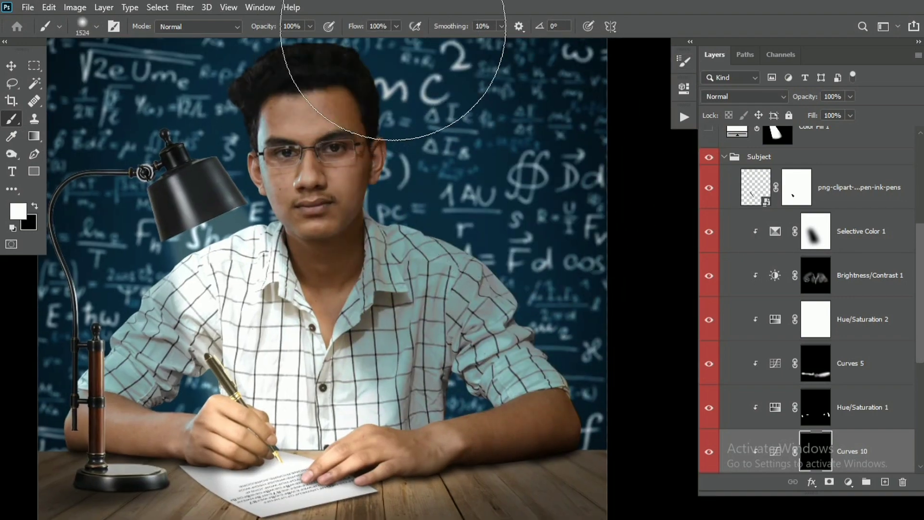
Set the brush flow to 10% and paint the Curves darkening over the subject's side facing away from the lamp.
{"action": "type", "text": "10"}
{"action": "key", "text": "Return"}
{"action": "left_click_drag", "start_coordinate": [451, 115], "coordinate": [392, 150]}
{"action": "left_click_drag", "start_coordinate": [527, 392], "coordinate": [484, 268]}
{"action": "left_click", "coordinate": [506, 268]}
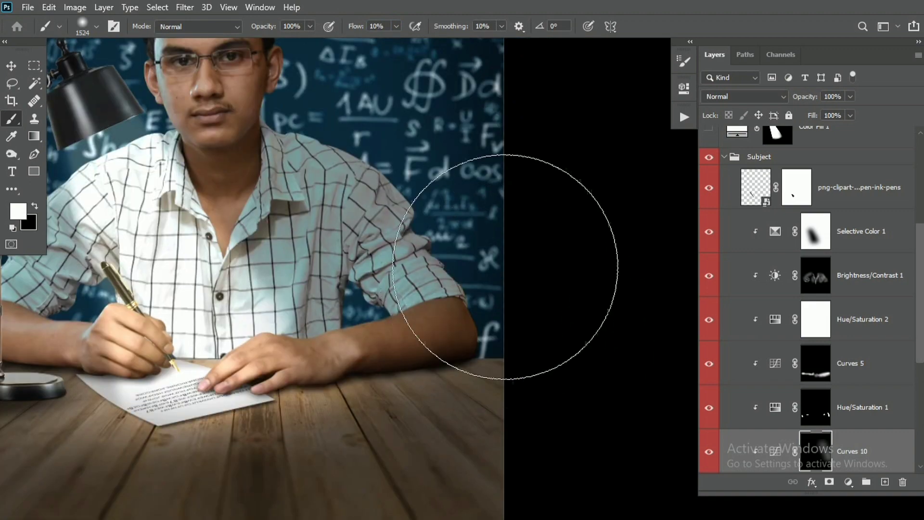
{"action": "key", "text": "x"}
{"action": "mouse_move", "coordinate": [450, 206]}
{"action": "left_mouse_down"}
{"action": "mouse_move", "coordinate": [492, 270]}
{"action": "mouse_move", "coordinate": [485, 265]}
{"action": "left_mouse_up"}
{"action": "key", "text": "x"}
{"action": "mouse_move", "coordinate": [531, 232]}
{"action": "left_mouse_down"}
{"action": "mouse_move", "coordinate": [424, 233]}
{"action": "mouse_move", "coordinate": [497, 324]}
{"action": "left_mouse_up"}
{"action": "mouse_move", "coordinate": [443, 281]}
{"action": "left_mouse_down"}
{"action": "mouse_move", "coordinate": [395, 200]}
{"action": "mouse_move", "coordinate": [557, 314]}
{"action": "left_mouse_up"}
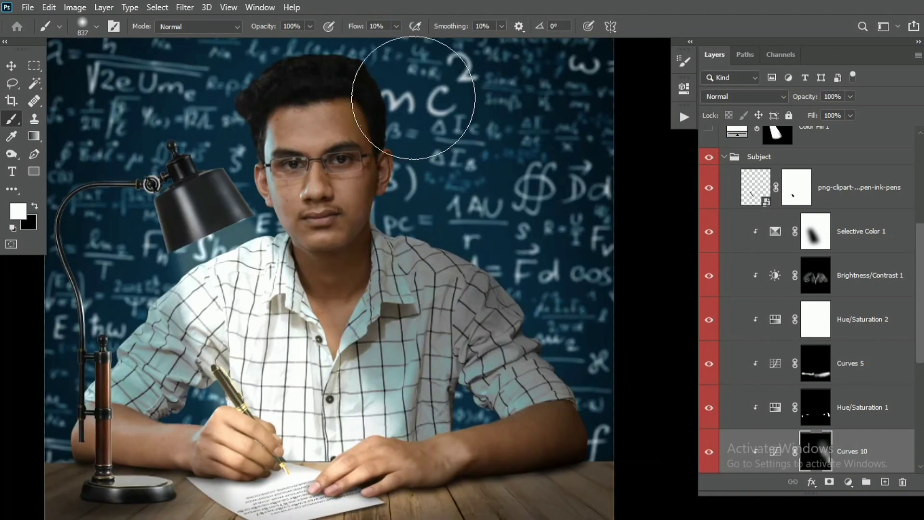
{"action": "mouse_move", "coordinate": [419, 171]}
{"action": "left_mouse_down"}
{"action": "mouse_move", "coordinate": [433, 241]}
{"action": "mouse_move", "coordinate": [501, 237]}
{"action": "left_mouse_up"}
{"action": "key", "text": "ctrl+0"}
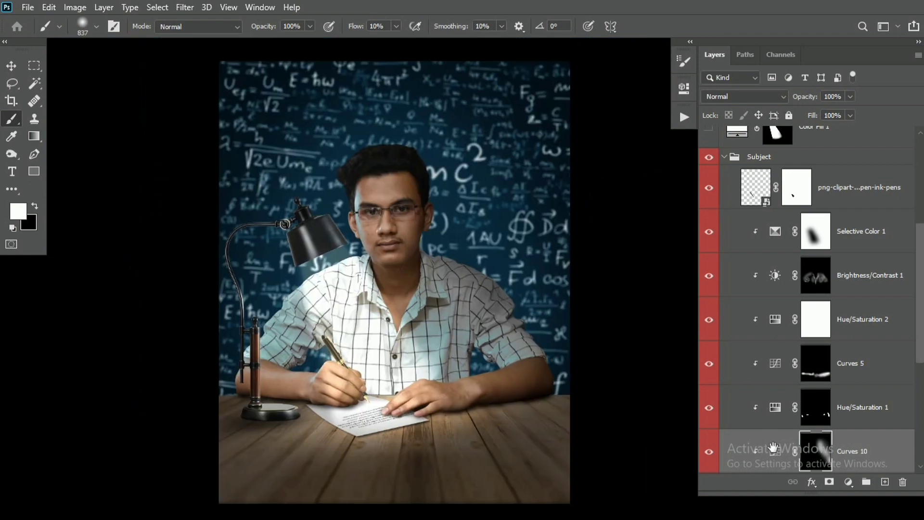
Extend the painted darkening on the Curves mask to the sleeve behind the lamp, the far forearm and the shirt's shaded side.
{"action": "double_click", "coordinate": [774, 449]}
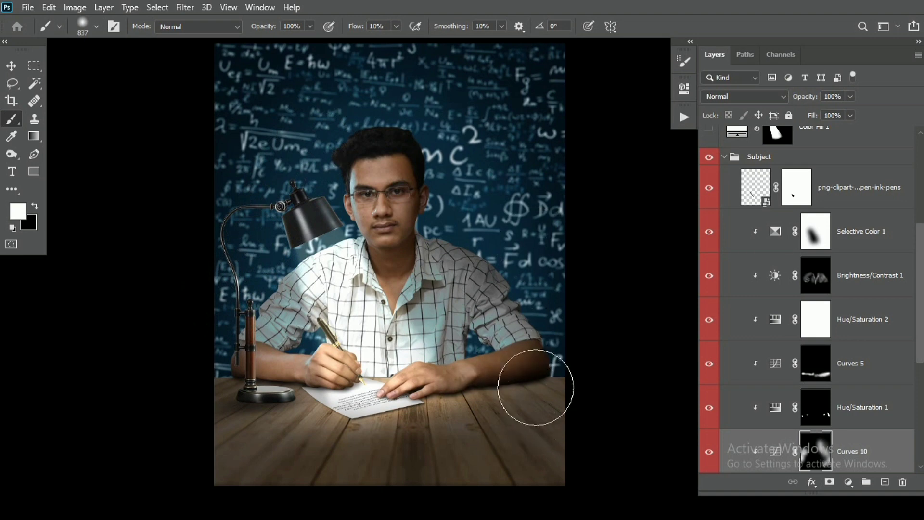
{"action": "left_click_drag", "start_coordinate": [269, 317], "coordinate": [258, 288]}
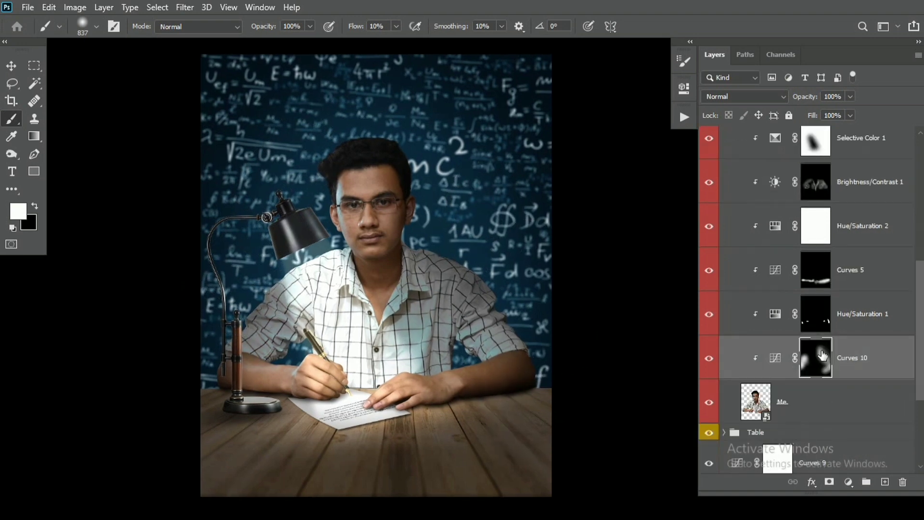
{"action": "left_click_drag", "start_coordinate": [566, 378], "coordinate": [533, 382]}
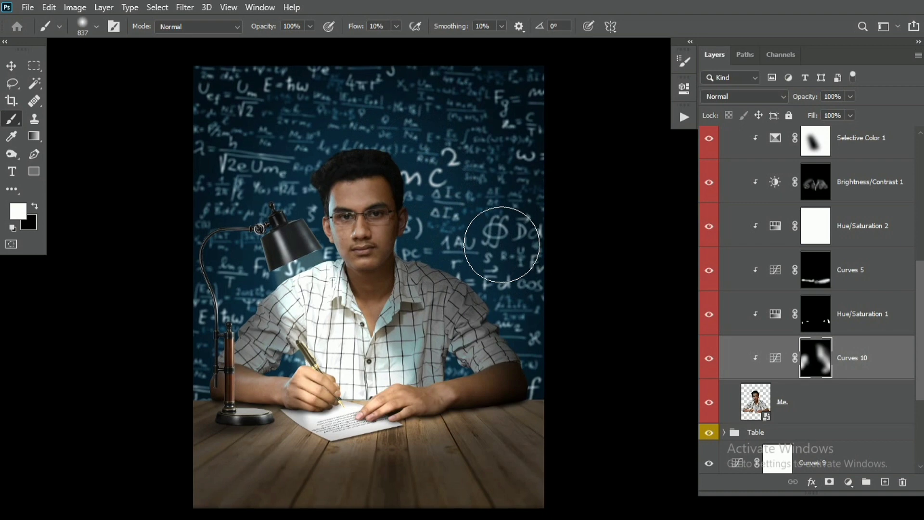
{"action": "left_click", "coordinate": [709, 358]}
{"action": "left_click", "coordinate": [709, 358]}
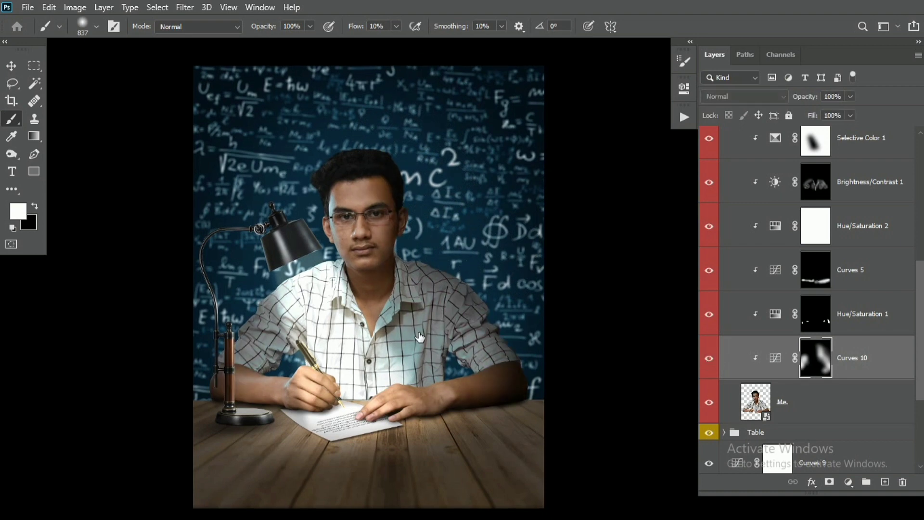
{"action": "left_click_drag", "start_coordinate": [418, 315], "coordinate": [409, 311]}
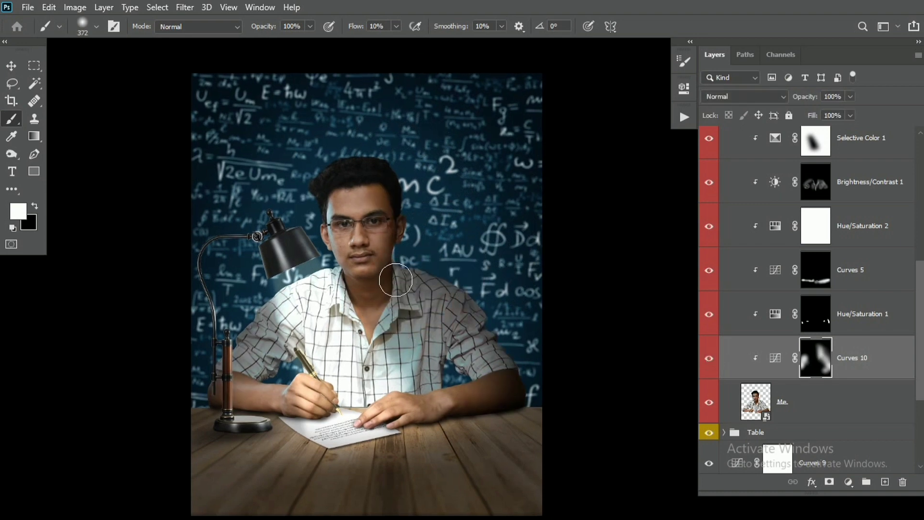
{"action": "left_click_drag", "start_coordinate": [436, 342], "coordinate": [434, 336]}
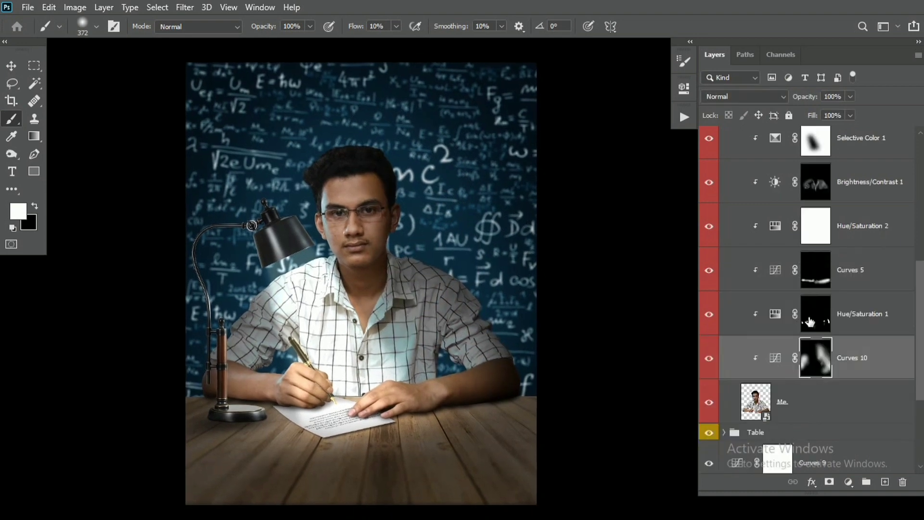
Set the Reds in Hue/Saturation 2 to Hue -70 and Lightness +40.
{"action": "left_click", "coordinate": [713, 316]}
{"action": "left_click", "coordinate": [713, 228]}
{"action": "double_click", "coordinate": [775, 228]}
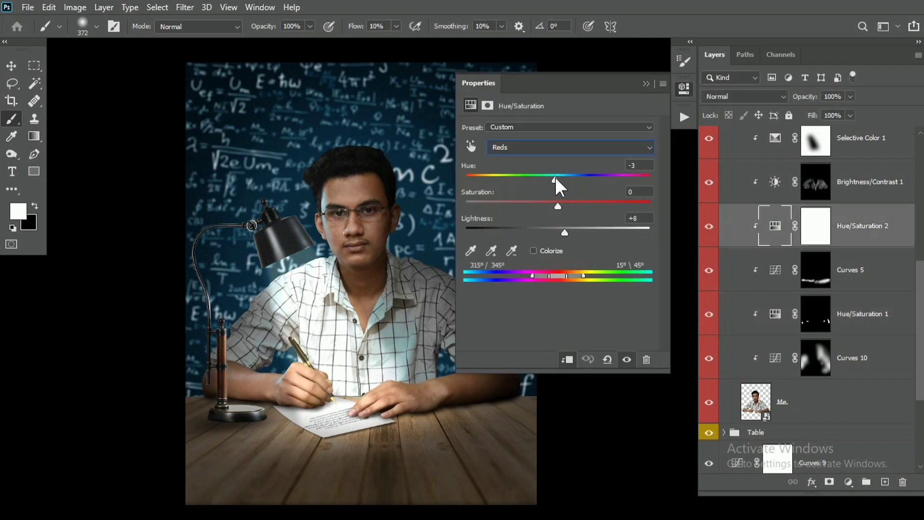
{"action": "left_click_drag", "start_coordinate": [555, 177], "coordinate": [505, 183]}
{"action": "type", "text": "-70"}
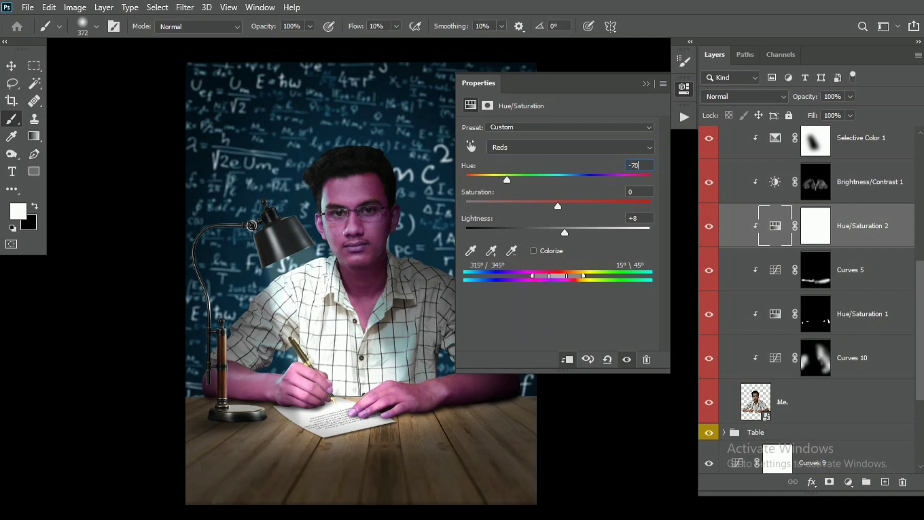
{"action": "left_click_drag", "start_coordinate": [565, 232], "coordinate": [626, 218]}
{"action": "type", "text": "40"}
{"action": "left_click", "coordinate": [646, 83]}
Reduce the Hue/Saturation 2 layer's opacity to 10%, comparing the skin tones with the adjustment on and off.
{"action": "left_click_drag", "start_coordinate": [805, 99], "coordinate": [507, 98]}
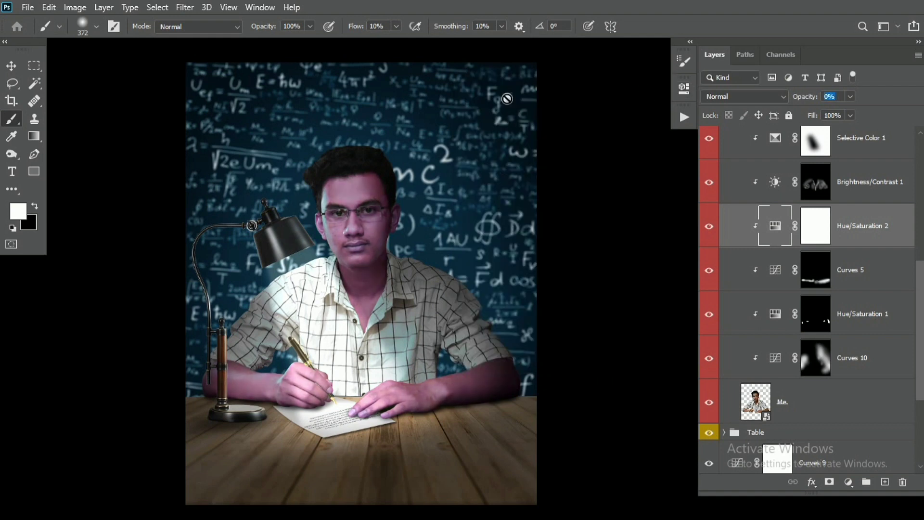
{"action": "left_click", "coordinate": [709, 228]}
{"action": "scroll", "coordinate": [751, 243], "scroll_direction": "up", "scroll_amount": 1}
{"action": "left_click_drag", "start_coordinate": [582, 266], "coordinate": [578, 267]}
{"action": "left_click_drag", "start_coordinate": [840, 98], "coordinate": [824, 99]}
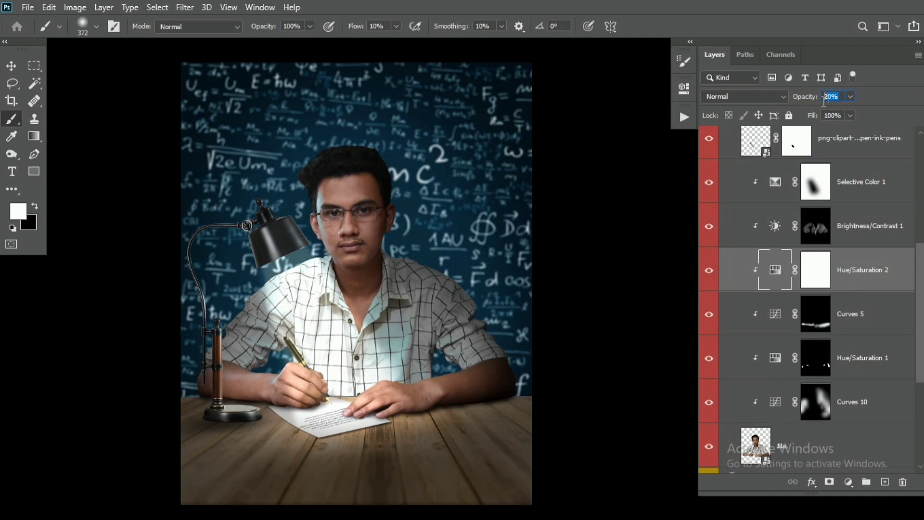
{"action": "left_click", "coordinate": [709, 274]}
{"action": "scroll", "coordinate": [780, 298], "scroll_direction": "up", "scroll_amount": 1}
{"action": "scroll", "coordinate": [788, 308], "scroll_direction": "down", "scroll_amount": 2}
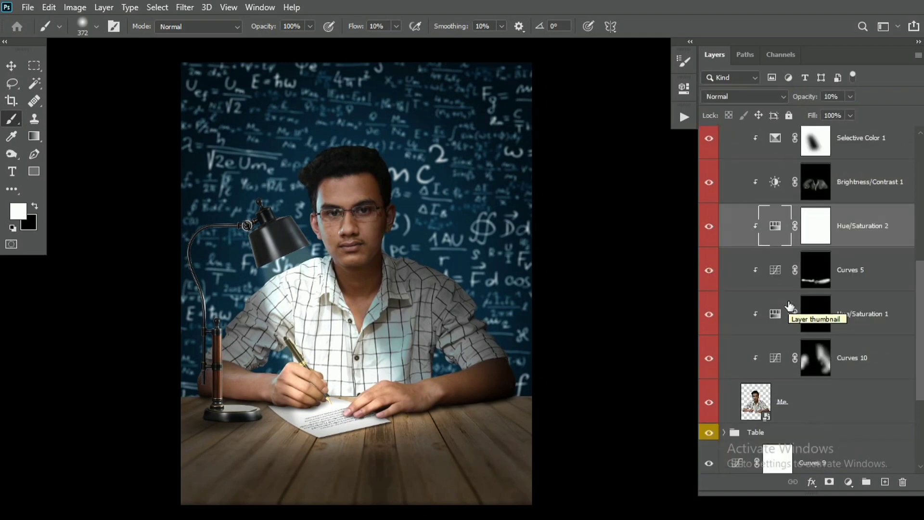
Add a strongly darkening Curves adjustment clipped to the pen layer and invert its mask.
{"action": "scroll", "coordinate": [788, 308], "scroll_direction": "up", "scroll_amount": 1}
{"action": "left_click_drag", "start_coordinate": [300, 379], "coordinate": [318, 282]}
{"action": "scroll", "coordinate": [788, 300], "scroll_direction": "up", "scroll_amount": 5}
{"action": "left_click", "coordinate": [849, 482]}
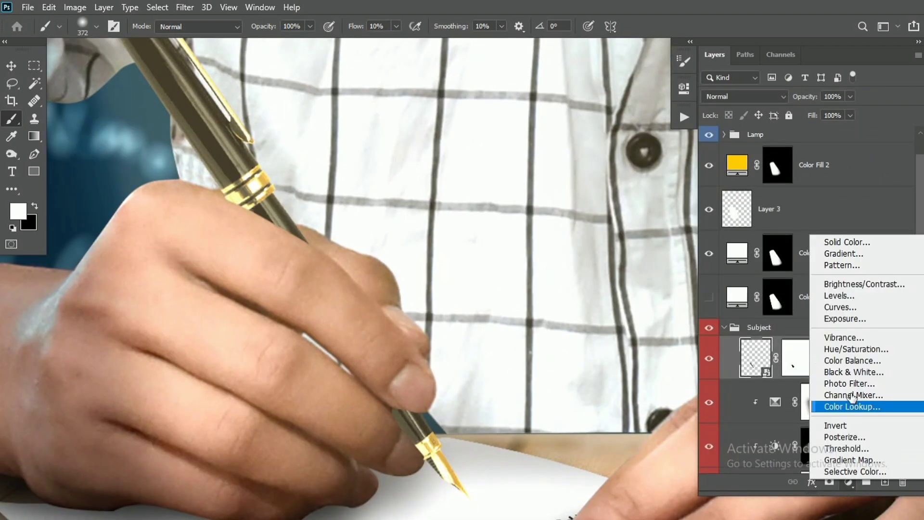
{"action": "left_click", "coordinate": [831, 304]}
{"action": "left_click_drag", "start_coordinate": [648, 161], "coordinate": [647, 293]}
{"action": "key", "text": "ctrl+alt+g"}
{"action": "left_click", "coordinate": [646, 84]}
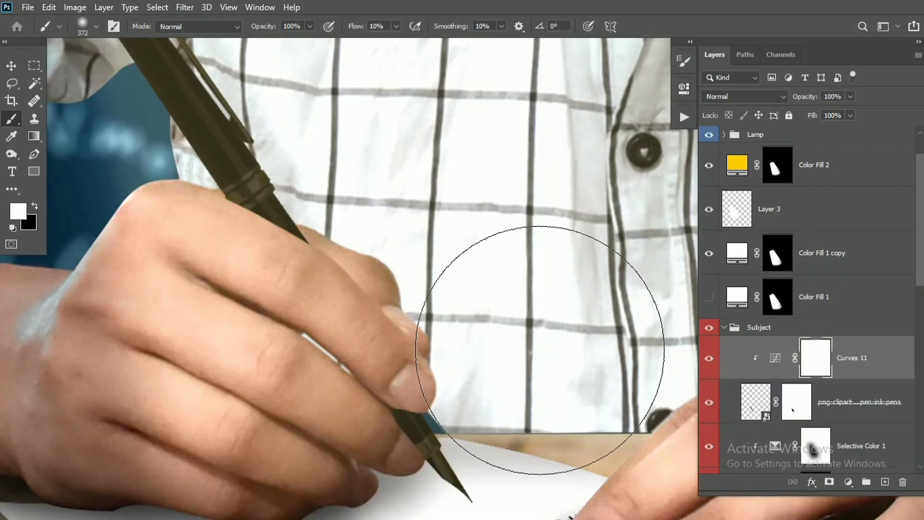
{"action": "key", "text": "ctrl+i"}
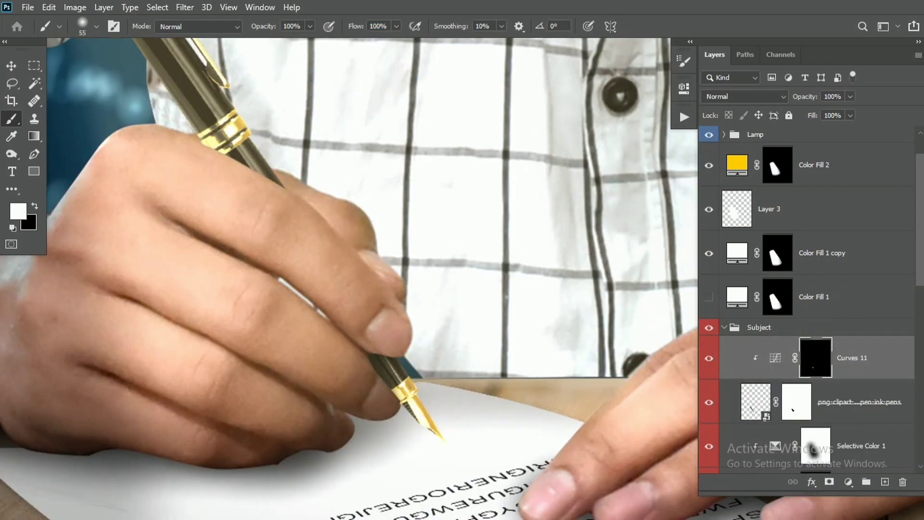
Paint the Curves darkening onto the pen's shaded parts and nib, and set the adjustment's blend mode to Multiply.
{"action": "scroll", "coordinate": [216, 212], "scroll_direction": "down", "scroll_amount": 3}
{"action": "scroll", "coordinate": [222, 193], "scroll_direction": "up", "scroll_amount": 5}
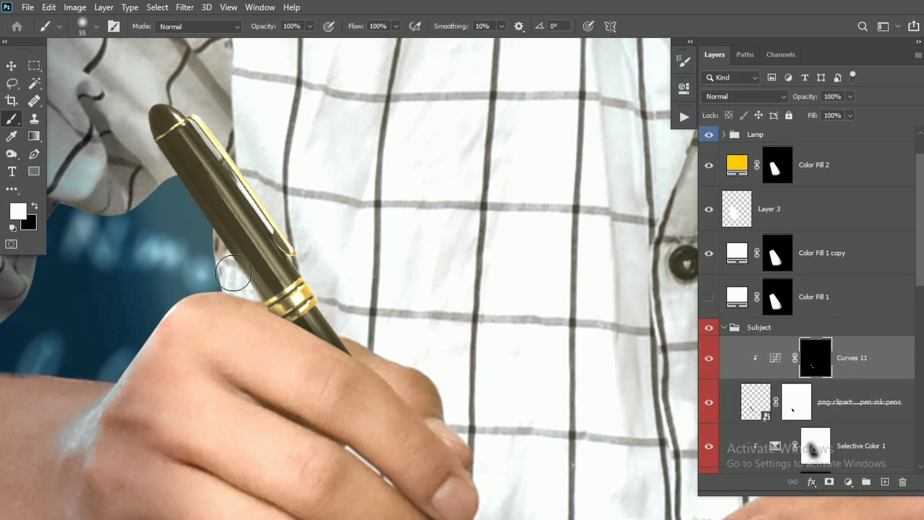
{"action": "scroll", "coordinate": [233, 273], "scroll_direction": "down", "scroll_amount": 3}
{"action": "scroll", "coordinate": [231, 237], "scroll_direction": "up", "scroll_amount": 2}
{"action": "left_click", "coordinate": [745, 96]}
{"action": "left_click", "coordinate": [718, 145]}
{"action": "scroll", "coordinate": [378, 334], "scroll_direction": "up", "scroll_amount": 2}
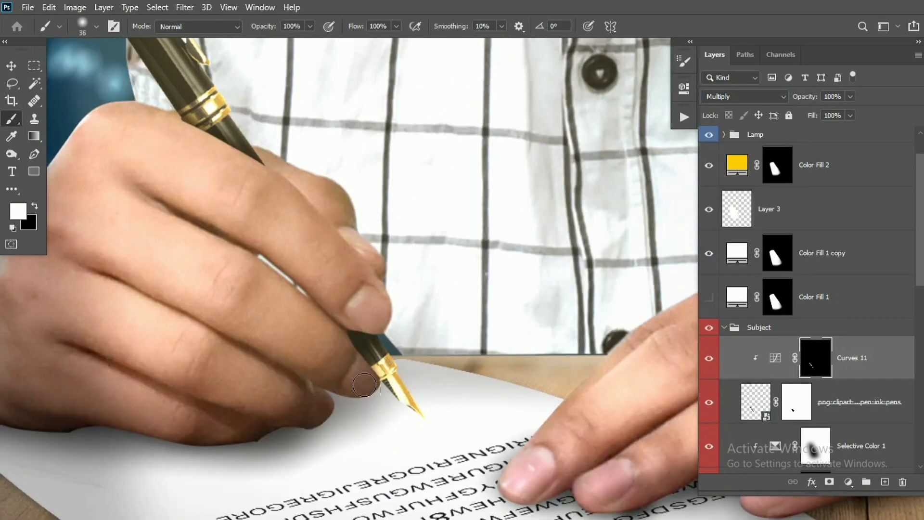
{"action": "left_click_drag", "start_coordinate": [433, 401], "coordinate": [461, 417]}
Add a Curves adjustment clipped directly above the Me layer, invert its mask and paint it in over the fingers near the pen.
{"action": "scroll", "coordinate": [807, 394], "scroll_direction": "down", "scroll_amount": 6}
{"action": "left_click", "coordinate": [806, 401]}
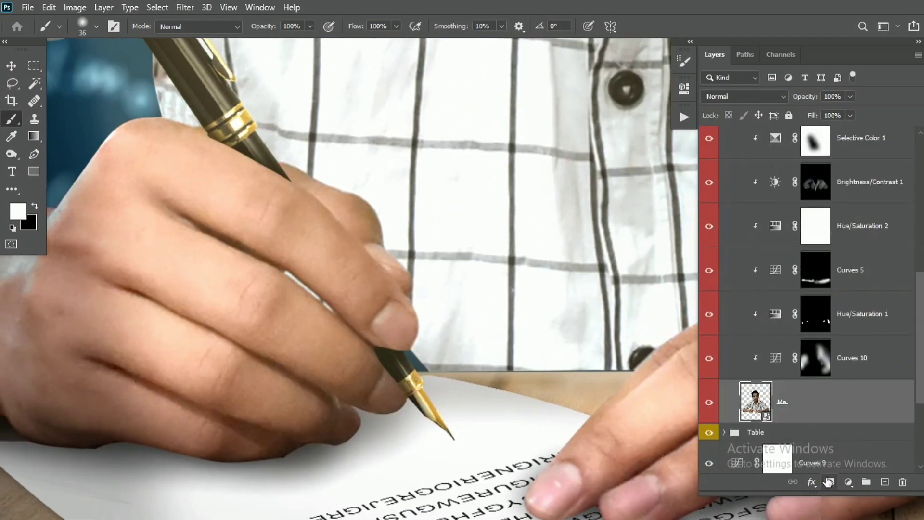
{"action": "left_click", "coordinate": [849, 482]}
{"action": "left_click", "coordinate": [838, 311]}
{"action": "key", "text": "ctrl+i"}
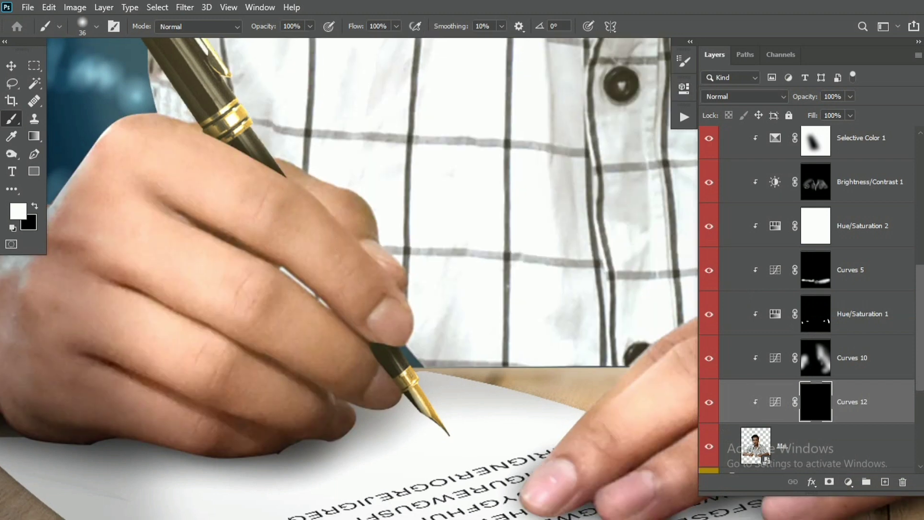
{"action": "left_click", "coordinate": [360, 344]}
{"action": "mouse_move", "coordinate": [360, 344]}
{"action": "left_mouse_down"}
{"action": "mouse_move", "coordinate": [347, 324]}
{"action": "mouse_move", "coordinate": [266, 348]}
{"action": "left_mouse_up"}
{"action": "scroll", "coordinate": [858, 423], "scroll_direction": "down", "scroll_amount": 4}
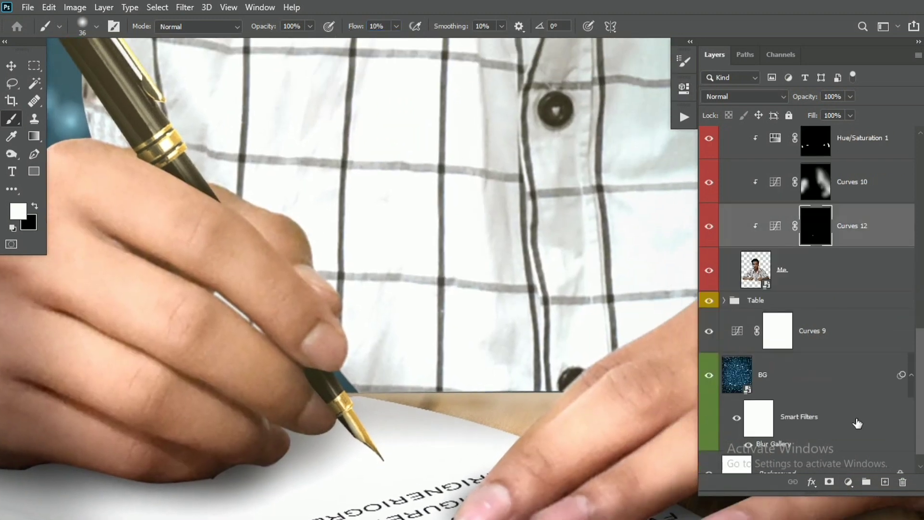
Compare the composite with the Subject group hidden and shown, up close on the hands and in full view.
{"action": "left_click", "coordinate": [817, 271]}
{"action": "key", "text": "s"}
{"action": "mouse_move", "coordinate": [474, 308]}
{"action": "left_mouse_down"}
{"action": "mouse_move", "coordinate": [419, 324]}
{"action": "mouse_move", "coordinate": [501, 359]}
{"action": "mouse_move", "coordinate": [525, 359]}
{"action": "left_mouse_up"}
{"action": "scroll", "coordinate": [751, 289], "scroll_direction": "up", "scroll_amount": 9}
{"action": "left_click", "coordinate": [708, 240]}
{"action": "left_click", "coordinate": [708, 240]}
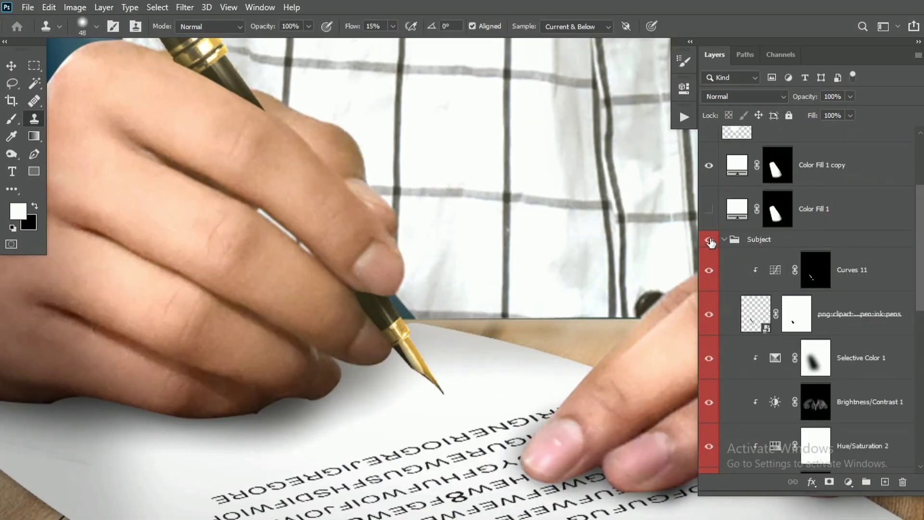
{"action": "left_click", "coordinate": [708, 240]}
{"action": "left_click", "coordinate": [708, 241]}
{"action": "scroll", "coordinate": [731, 219], "scroll_direction": "down", "scroll_amount": 3}
{"action": "key", "text": "ctrl+0"}
{"action": "left_click_drag", "start_coordinate": [517, 272], "coordinate": [454, 270]}
{"action": "scroll", "coordinate": [844, 266], "scroll_direction": "up", "scroll_amount": 5}
{"action": "scroll", "coordinate": [844, 266], "scroll_direction": "down", "scroll_amount": 2}
Add a new layer directly above Curves 9 and brush a large soft white glow behind the subject's head.
{"action": "left_click", "coordinate": [723, 261]}
{"action": "left_click", "coordinate": [825, 351]}
{"action": "left_click", "coordinate": [805, 309]}
{"action": "key", "text": "ctrl+shift+alt+n"}
{"action": "key", "text": "b"}
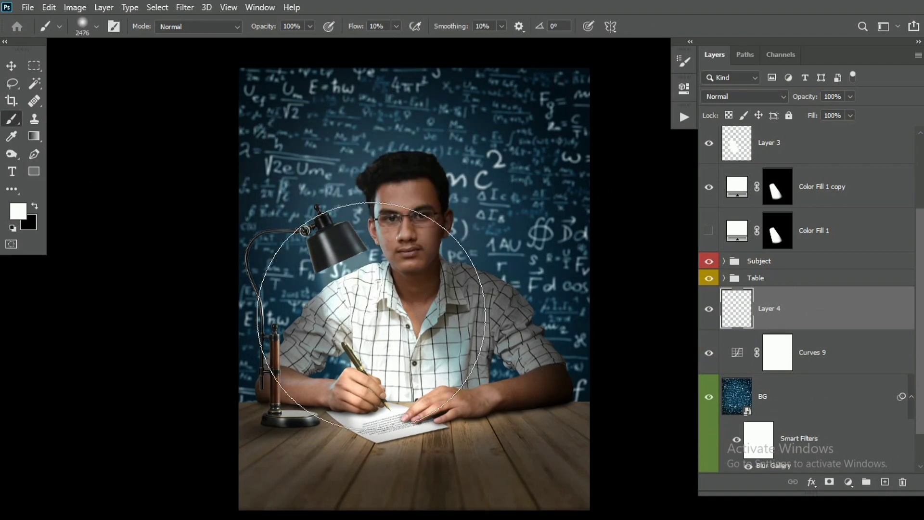
{"action": "left_click_drag", "start_coordinate": [394, 186], "coordinate": [359, 186]}
{"action": "left_click", "coordinate": [385, 187]}
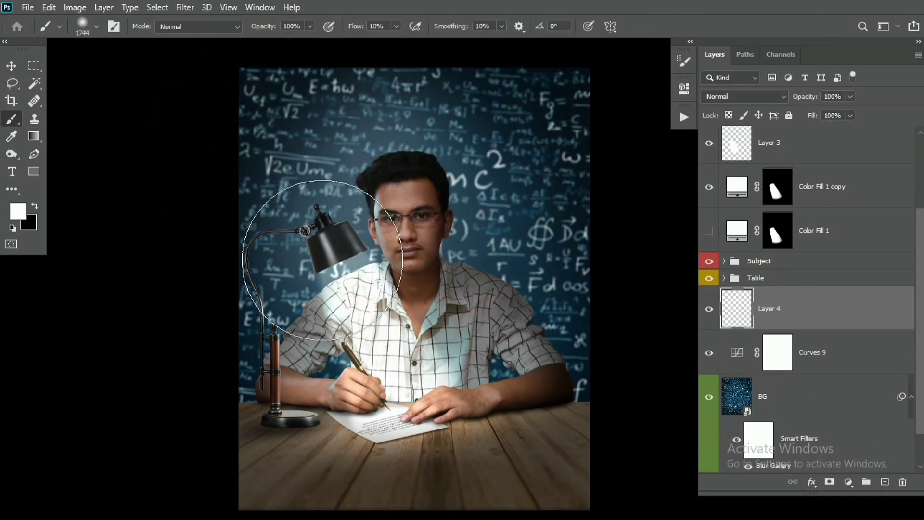
Set Layer 4's blend mode to Soft Light and compare the composite against the Reference layer.
{"action": "left_click", "coordinate": [745, 96]}
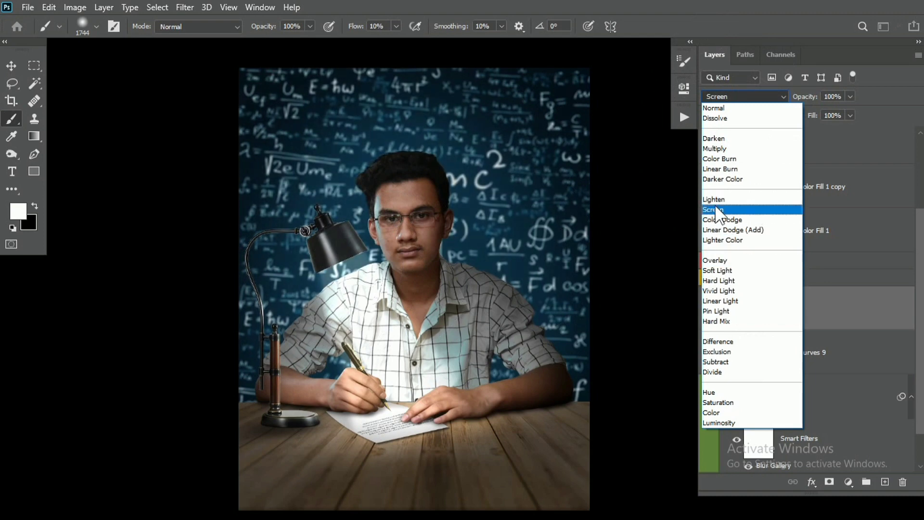
{"action": "left_click", "coordinate": [718, 270]}
{"action": "left_click", "coordinate": [710, 314]}
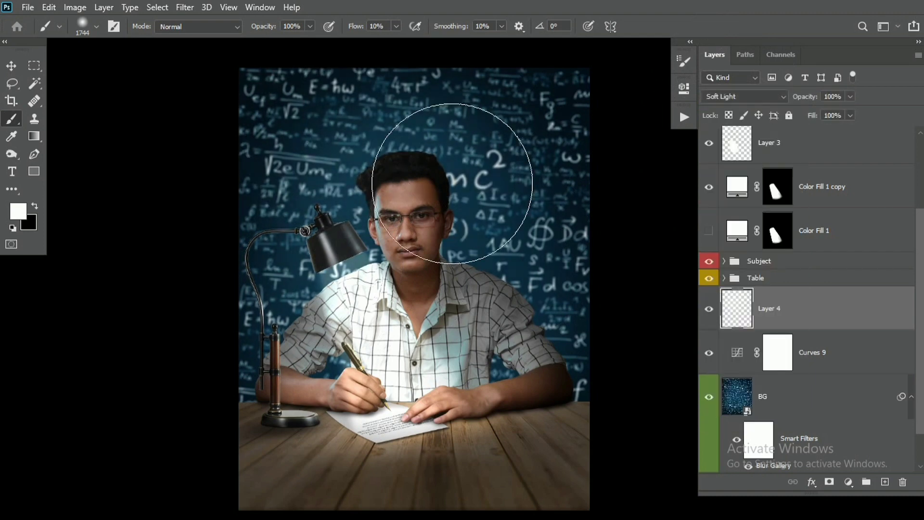
{"action": "left_click_drag", "start_coordinate": [452, 183], "coordinate": [441, 180]}
{"action": "key", "text": "ctrl+0"}
{"action": "scroll", "coordinate": [825, 388], "scroll_direction": "down", "scroll_amount": 1}
{"action": "scroll", "coordinate": [826, 388], "scroll_direction": "up", "scroll_amount": 4}
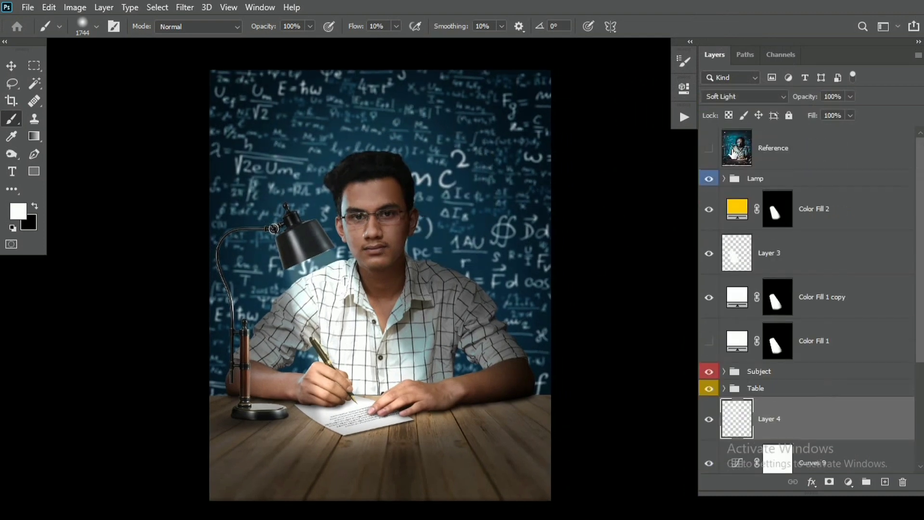
{"action": "left_click", "coordinate": [709, 148]}
{"action": "left_click", "coordinate": [709, 149]}
Add a colorizing Hue/Saturation adjustment directly above the BG layer with hue 200, saturation 50 and lightness -10.
{"action": "scroll", "coordinate": [809, 313], "scroll_direction": "down", "scroll_amount": 3}
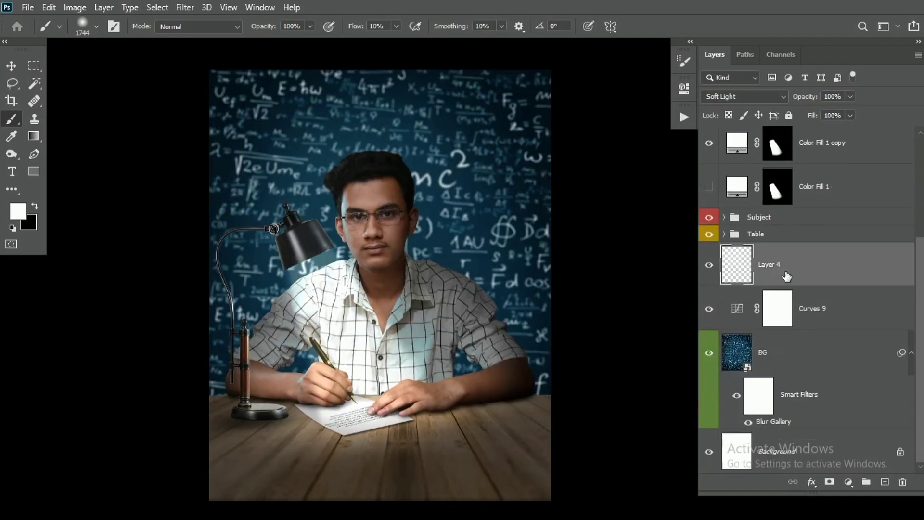
{"action": "left_click", "coordinate": [775, 352]}
{"action": "left_click", "coordinate": [849, 482]}
{"action": "left_click", "coordinate": [855, 354]}
{"action": "left_click", "coordinate": [534, 251]}
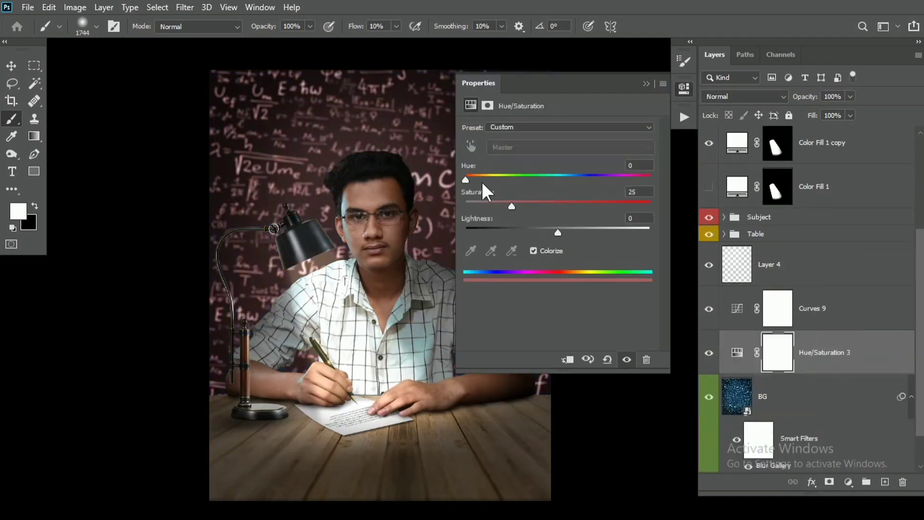
{"action": "left_click_drag", "start_coordinate": [483, 179], "coordinate": [578, 179]}
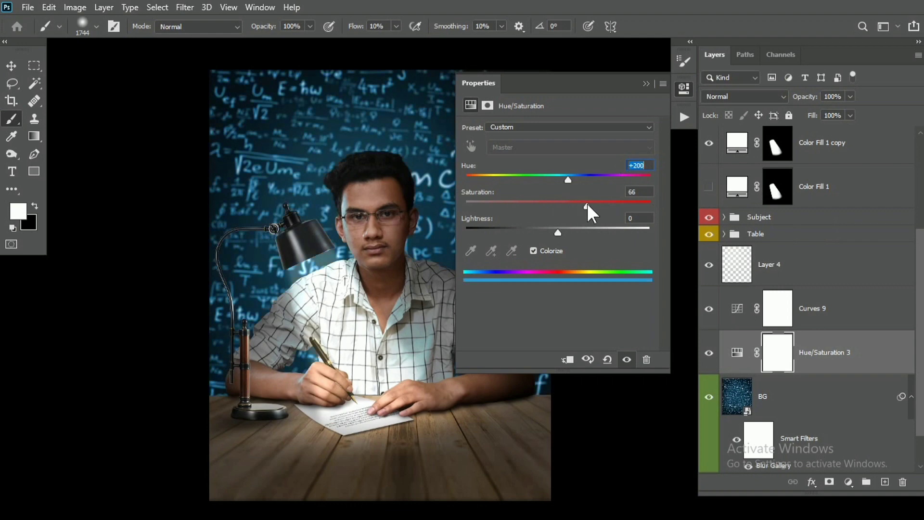
{"action": "type", "text": "50"}
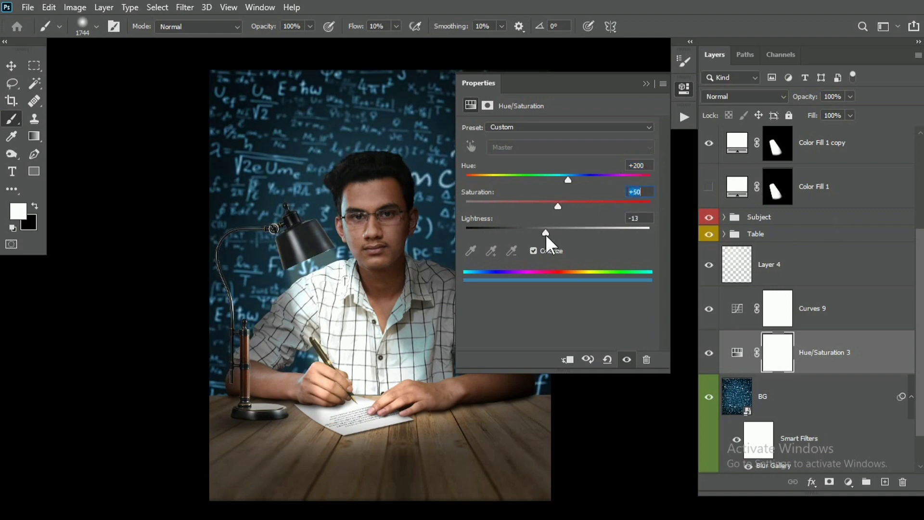
{"action": "left_click", "coordinate": [646, 84]}
Set the Hue/Saturation 3 adjustment's blend mode to Color Dodge and its opacity to 20%.
{"action": "left_click", "coordinate": [745, 96]}
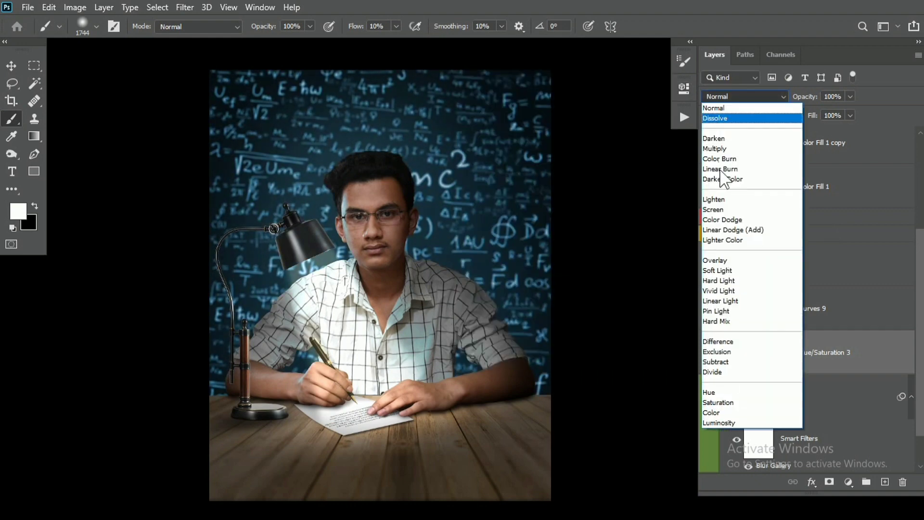
{"action": "left_click", "coordinate": [759, 218]}
{"action": "left_click_drag", "start_coordinate": [800, 95], "coordinate": [610, 118]}
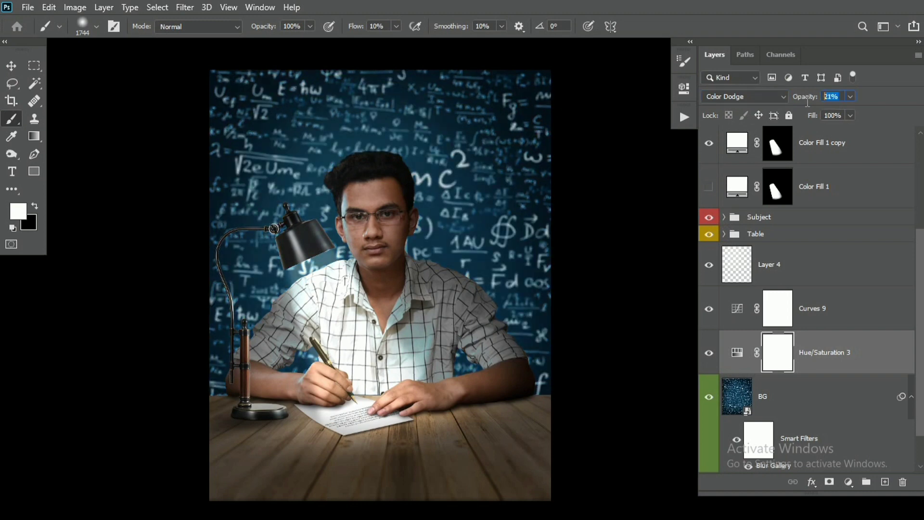
{"action": "type", "text": "100"}
{"action": "left_click_drag", "start_coordinate": [813, 115], "coordinate": [761, 126]}
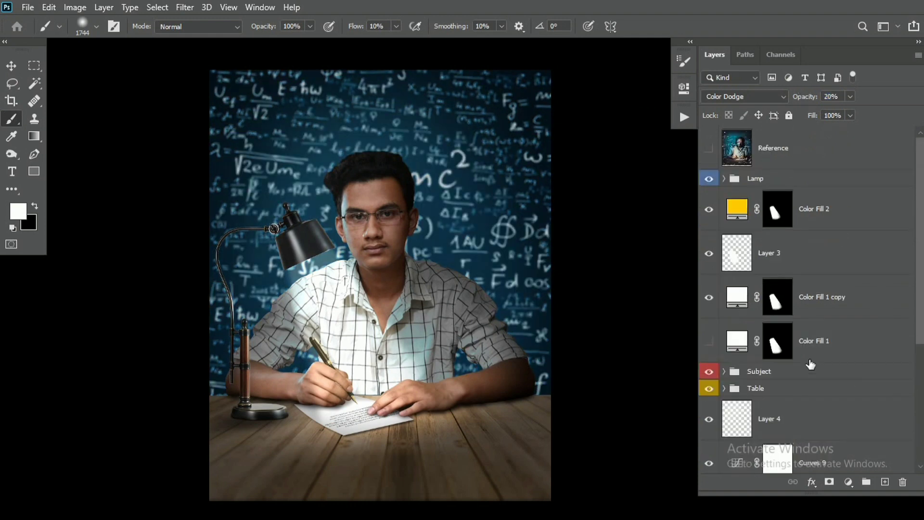
{"action": "scroll", "coordinate": [814, 362], "scroll_direction": "down", "scroll_amount": 2}
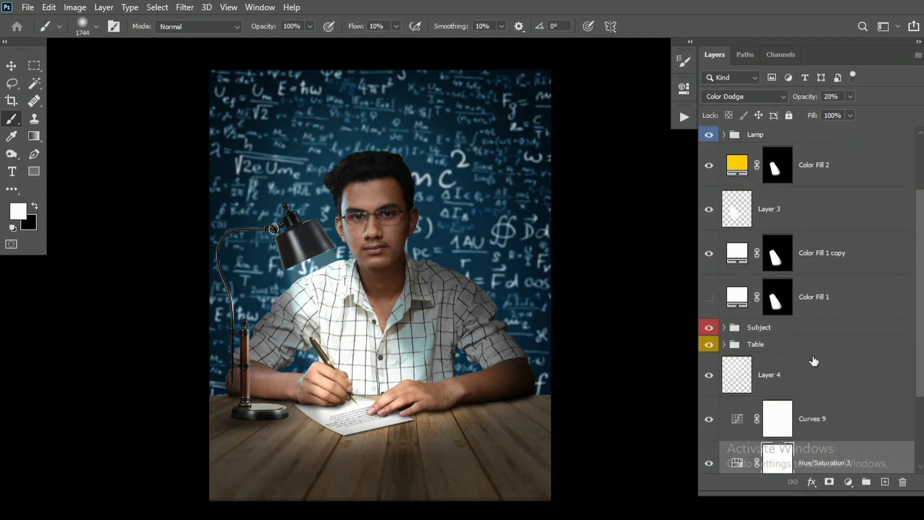
{"action": "left_click", "coordinate": [815, 362]}
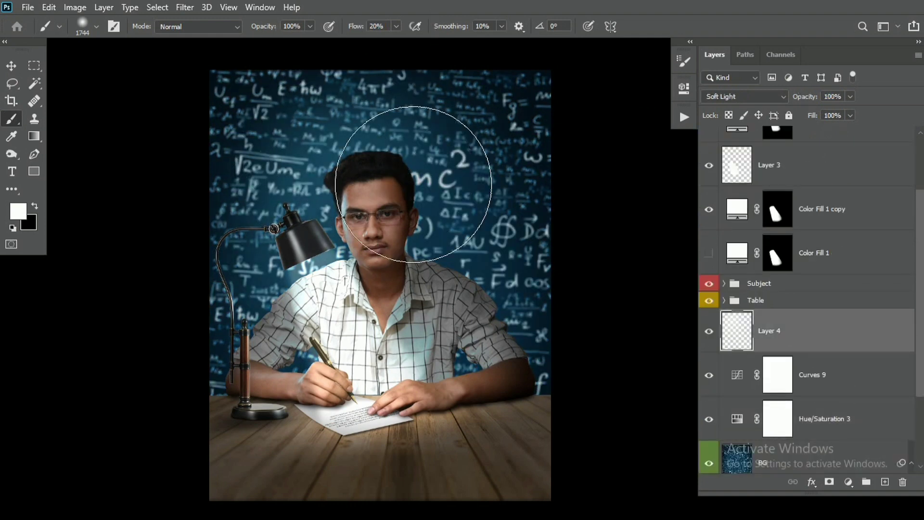
{"action": "left_click", "coordinate": [885, 481]}
{"action": "left_click", "coordinate": [377, 121]}
{"action": "key", "text": "ctrl+z"}
{"action": "left_click_drag", "start_coordinate": [367, 195], "coordinate": [345, 195]}
{"action": "left_click", "coordinate": [335, 142]}
{"action": "left_click", "coordinate": [743, 97]}
{"action": "left_click", "coordinate": [712, 270]}
{"action": "key", "text": "ctrl+z"}
{"action": "left_click_drag", "start_coordinate": [769, 330], "coordinate": [902, 481]}
Add a new Soft Light layer above Layer 4 to brighten the formula backdrop around the subject's head.
{"action": "left_click", "coordinate": [885, 481]}
{"action": "left_click", "coordinate": [717, 99]}
{"action": "left_click", "coordinate": [711, 271]}
{"action": "scroll", "coordinate": [810, 219], "scroll_direction": "up", "scroll_amount": 2}
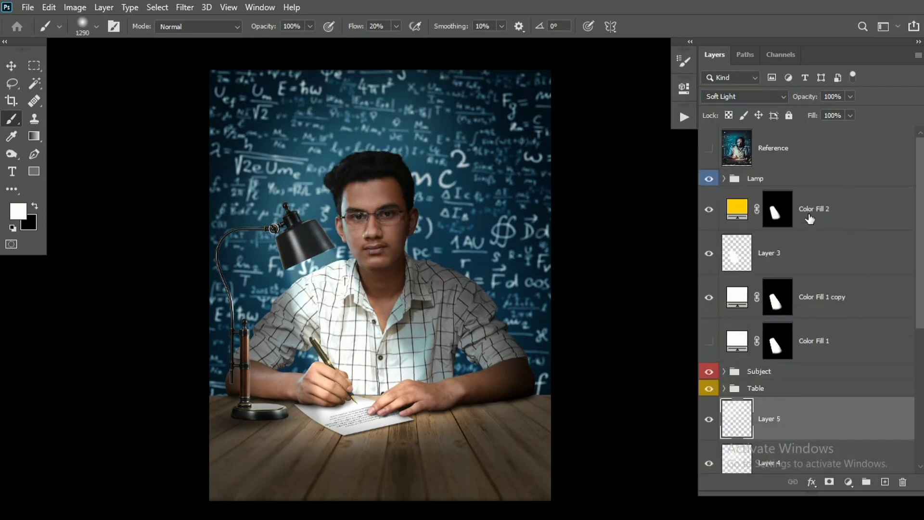
Set the Hue/Saturation 3 adjustment's hue to 44.
{"action": "scroll", "coordinate": [808, 213], "scroll_direction": "down", "scroll_amount": 5}
{"action": "left_click", "coordinate": [819, 308]}
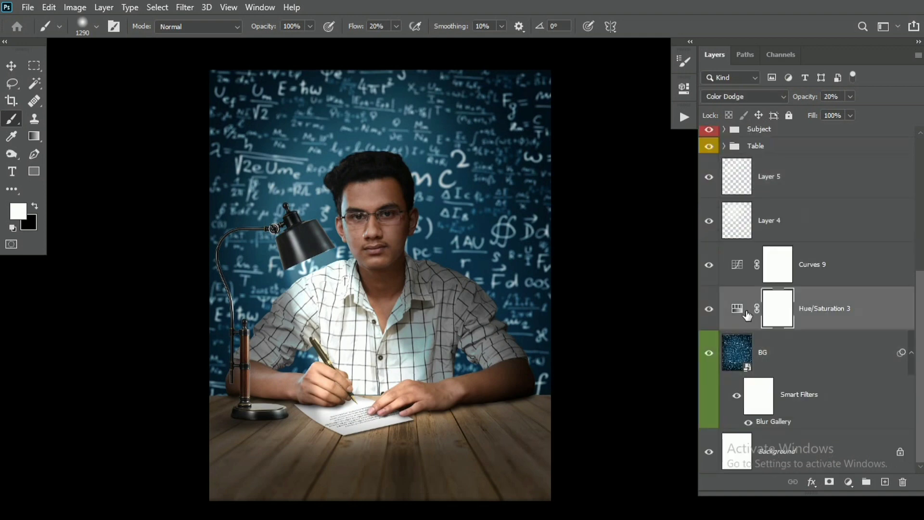
{"action": "double_click", "coordinate": [737, 308]}
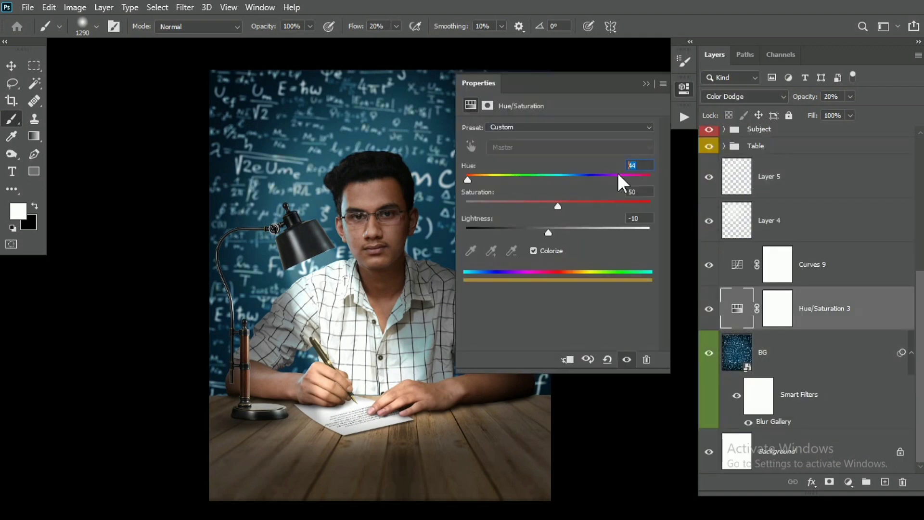
{"action": "left_click", "coordinate": [647, 83]}
Preview the Hue/Saturation 3 adjustment in Normal mode and restore it to Color Dodge at 20% opacity.
{"action": "left_click", "coordinate": [724, 96]}
{"action": "left_click", "coordinate": [724, 110]}
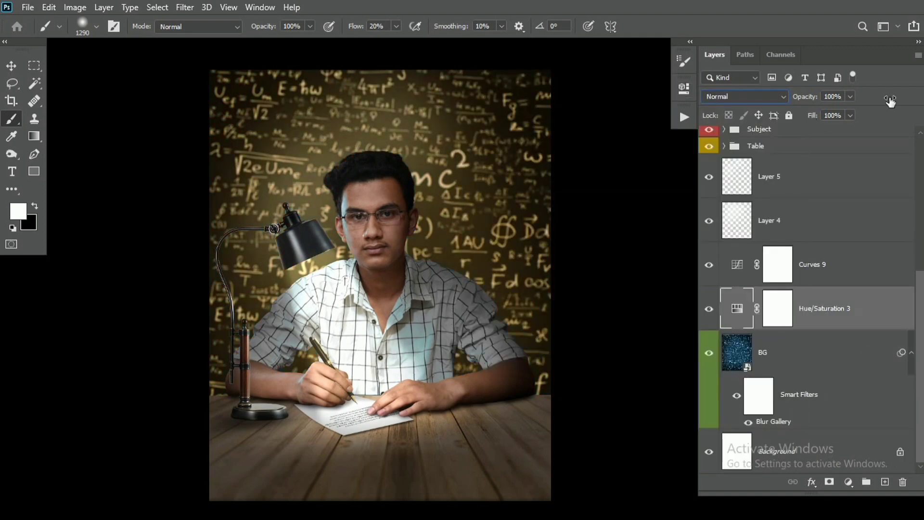
{"action": "left_click", "coordinate": [744, 97]}
{"action": "left_click", "coordinate": [729, 215]}
{"action": "left_click", "coordinate": [832, 96]}
{"action": "type", "text": "20"}
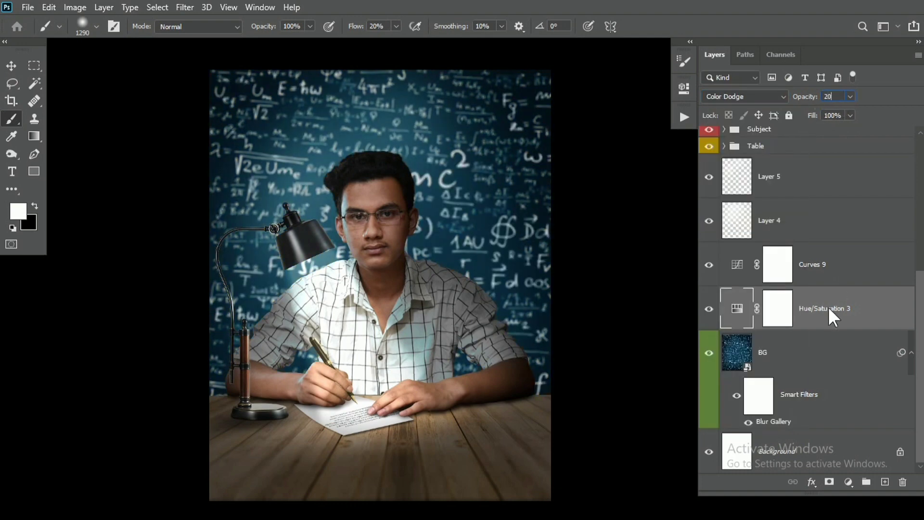
{"action": "key", "text": "Return"}
Expand the Table group and add a Hue/Saturation adjustment clipped directly above the Table layer.
{"action": "scroll", "coordinate": [830, 317], "scroll_direction": "up", "scroll_amount": 5}
{"action": "scroll", "coordinate": [835, 330], "scroll_direction": "down", "scroll_amount": 5}
{"action": "scroll", "coordinate": [835, 332], "scroll_direction": "up", "scroll_amount": 5}
{"action": "scroll", "coordinate": [838, 339], "scroll_direction": "down", "scroll_amount": 2}
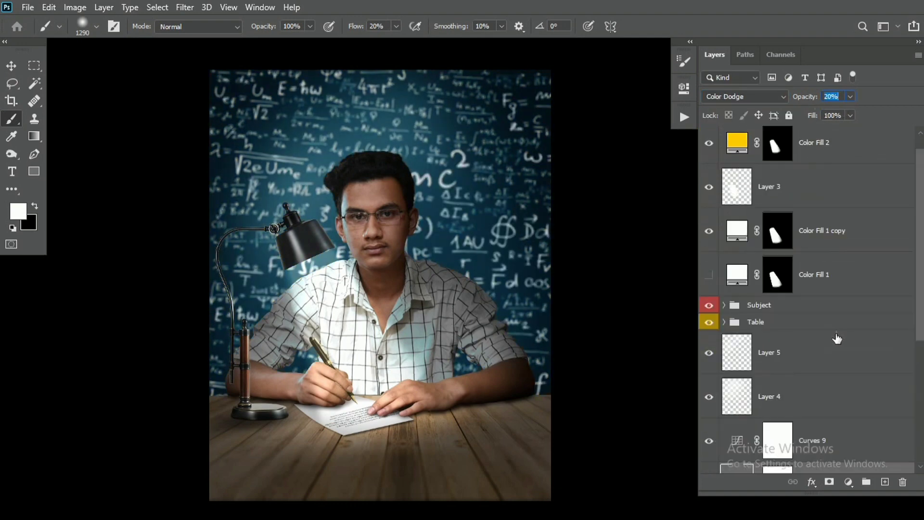
{"action": "left_click", "coordinate": [723, 321]}
{"action": "scroll", "coordinate": [809, 262], "scroll_direction": "up", "scroll_amount": 3}
{"action": "scroll", "coordinate": [813, 274], "scroll_direction": "down", "scroll_amount": 7}
{"action": "scroll", "coordinate": [813, 275], "scroll_direction": "up", "scroll_amount": 1}
{"action": "left_click", "coordinate": [813, 271]}
{"action": "left_click", "coordinate": [819, 312]}
{"action": "left_click", "coordinate": [848, 481]}
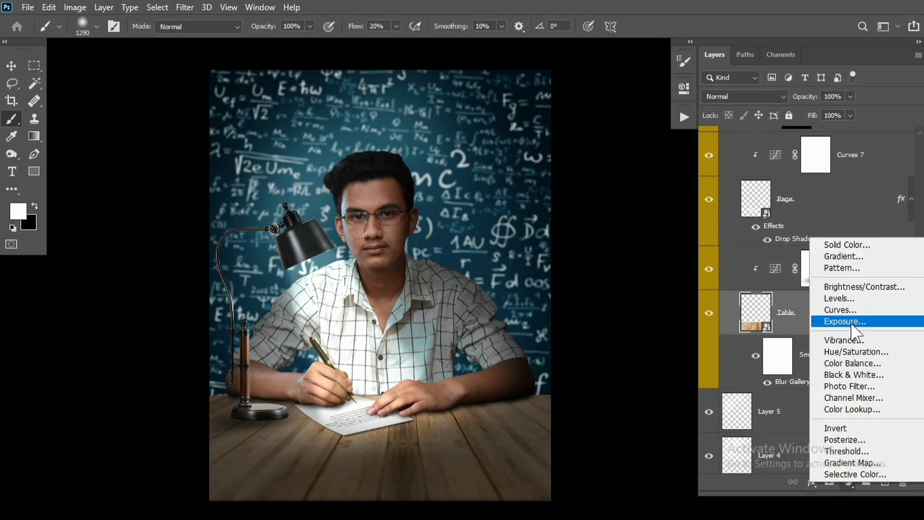
{"action": "left_click", "coordinate": [856, 352]}
Colorize the table dark blue with hue 200, saturation 30 and lightness about -68.
{"action": "left_click", "coordinate": [533, 250]}
{"action": "left_click_drag", "start_coordinate": [466, 177], "coordinate": [649, 180]}
{"action": "left_click_drag", "start_coordinate": [558, 232], "coordinate": [494, 233]}
{"action": "left_click", "coordinate": [553, 178]}
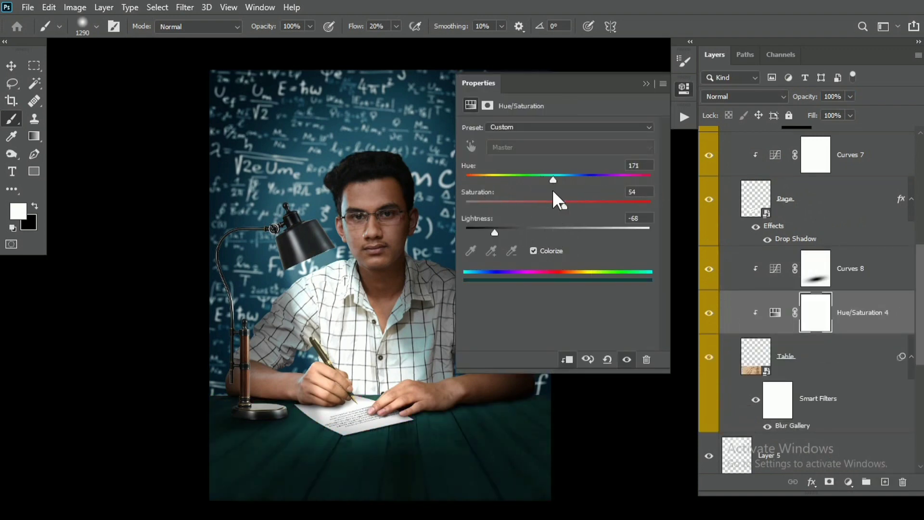
{"action": "left_click", "coordinate": [553, 180]}
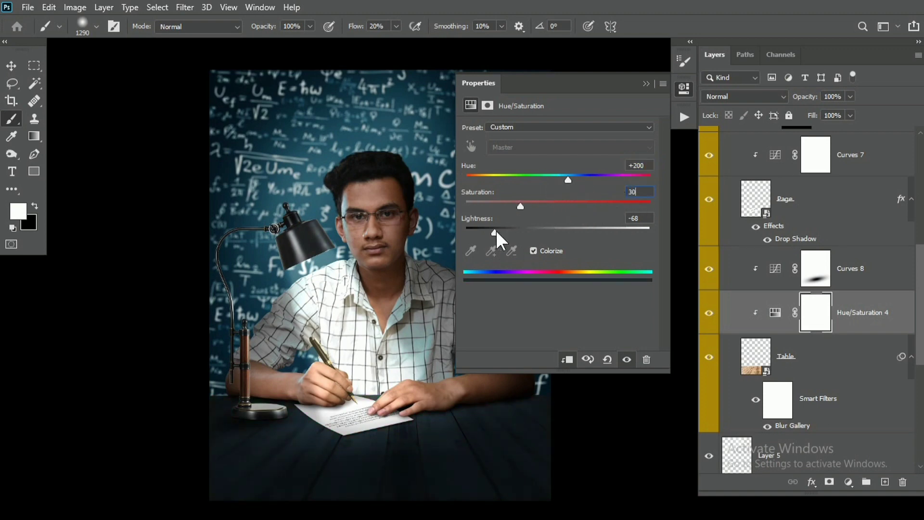
{"action": "left_click", "coordinate": [646, 83]}
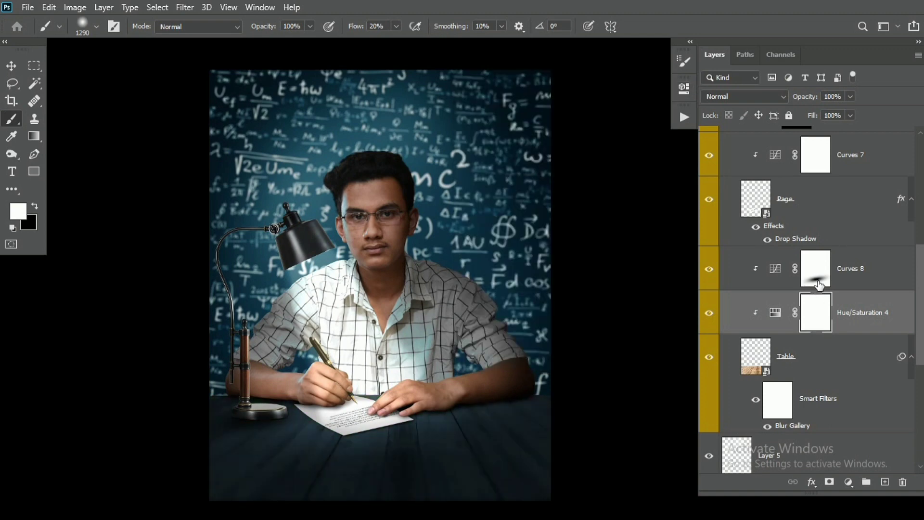
Copy the Curves 8 mask onto Hue/Saturation 4 and paint black into it with a large soft brush at 30% flow.
{"action": "left_click_drag", "start_coordinate": [815, 268], "coordinate": [801, 336]}
{"action": "key", "text": "Return"}
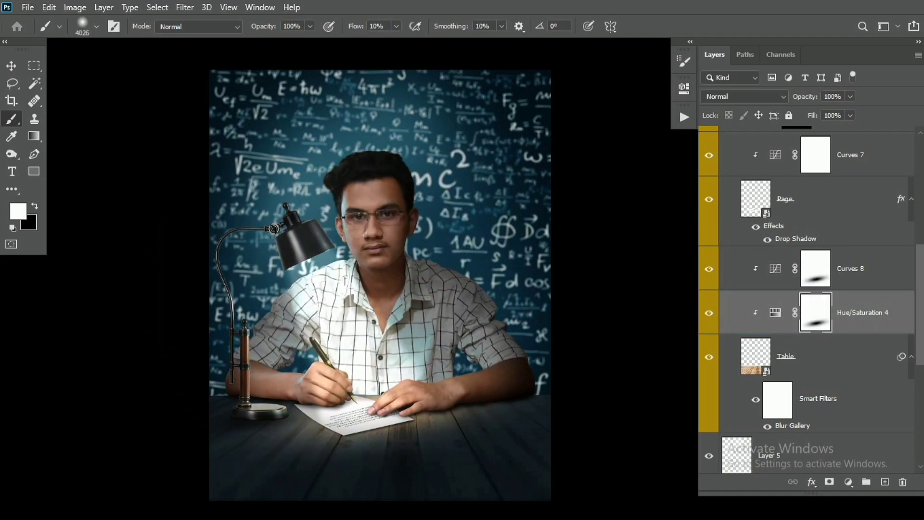
{"action": "right_click", "coordinate": [392, 241]}
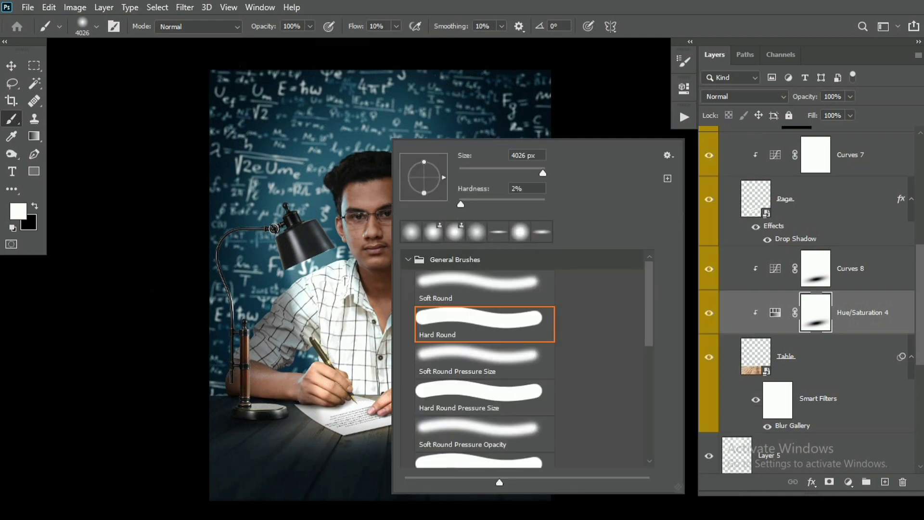
{"action": "left_click", "coordinate": [406, 260]}
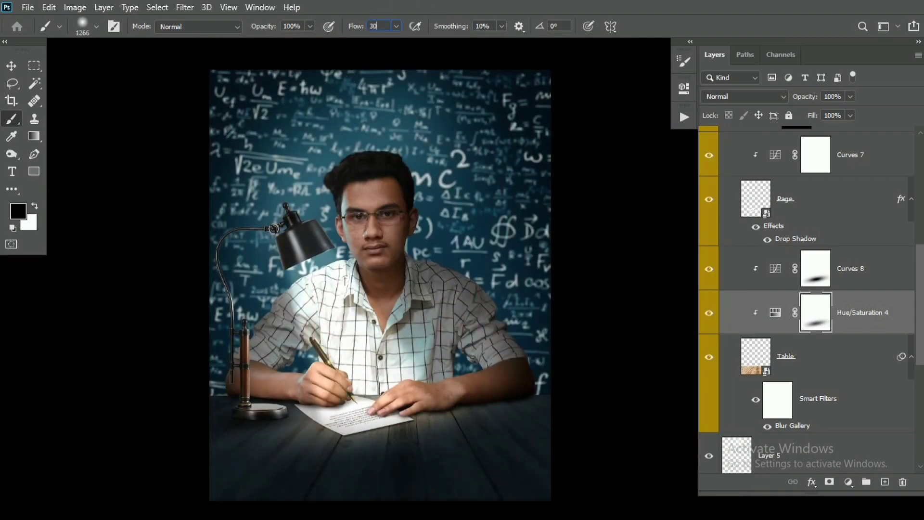
{"action": "key", "text": "Return"}
{"action": "left_click_drag", "start_coordinate": [324, 228], "coordinate": [417, 228]}
{"action": "left_click", "coordinate": [417, 315]}
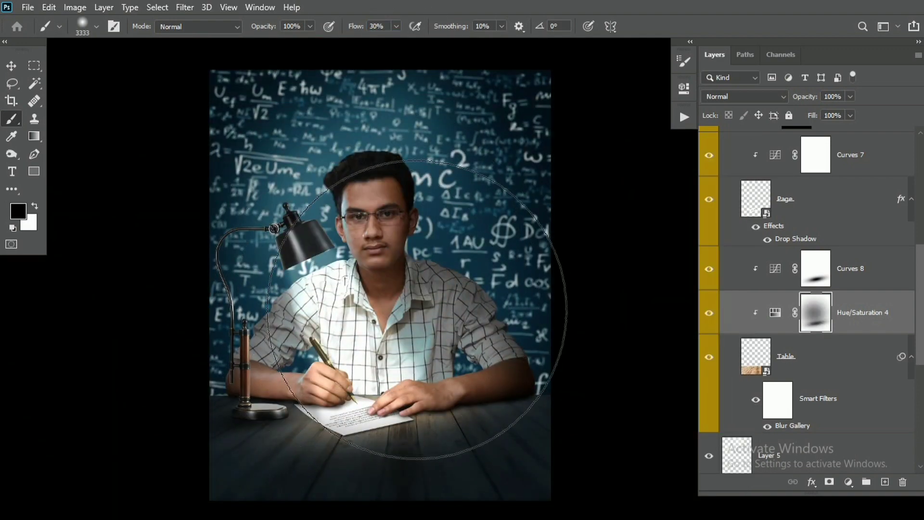
{"action": "left_click", "coordinate": [426, 293]}
{"action": "scroll", "coordinate": [809, 337], "scroll_direction": "down", "scroll_amount": 1}
{"action": "left_click", "coordinate": [800, 322]}
{"action": "scroll", "coordinate": [818, 306], "scroll_direction": "up", "scroll_amount": 1}
{"action": "scroll", "coordinate": [820, 309], "scroll_direction": "up", "scroll_amount": 5}
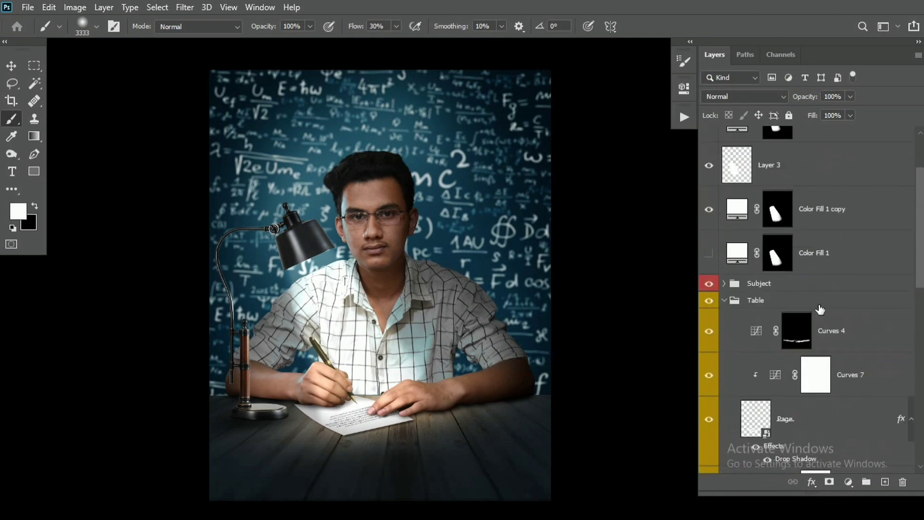
{"action": "left_click", "coordinate": [724, 300]}
{"action": "scroll", "coordinate": [754, 330], "scroll_direction": "down", "scroll_amount": 4}
{"action": "scroll", "coordinate": [761, 351], "scroll_direction": "up", "scroll_amount": 3}
Reopen the Table layer's Blur Gallery filter and set its blur to 30.
{"action": "left_click", "coordinate": [724, 275]}
{"action": "scroll", "coordinate": [785, 352], "scroll_direction": "down", "scroll_amount": 2}
{"action": "scroll", "coordinate": [785, 352], "scroll_direction": "down", "scroll_amount": 3}
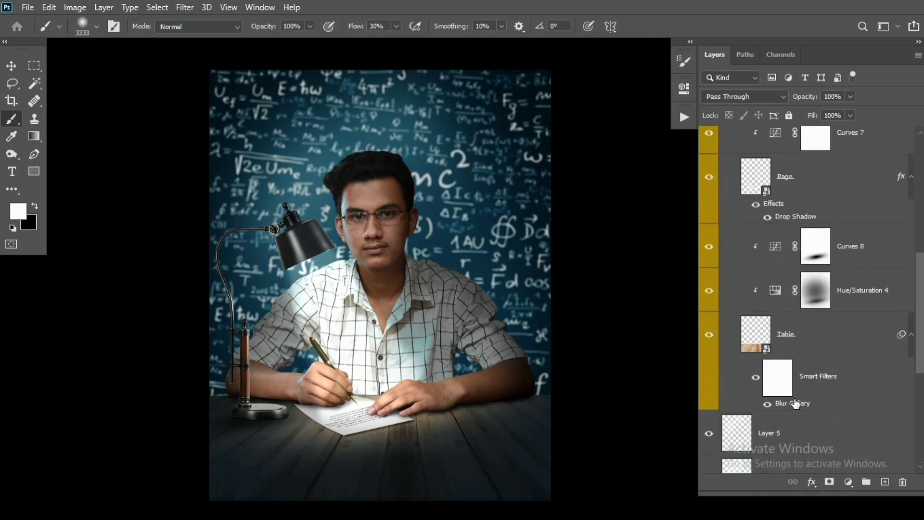
{"action": "double_click", "coordinate": [794, 404]}
{"action": "left_click", "coordinate": [885, 133]}
{"action": "type", "text": "30"}
{"action": "key", "text": "Return"}
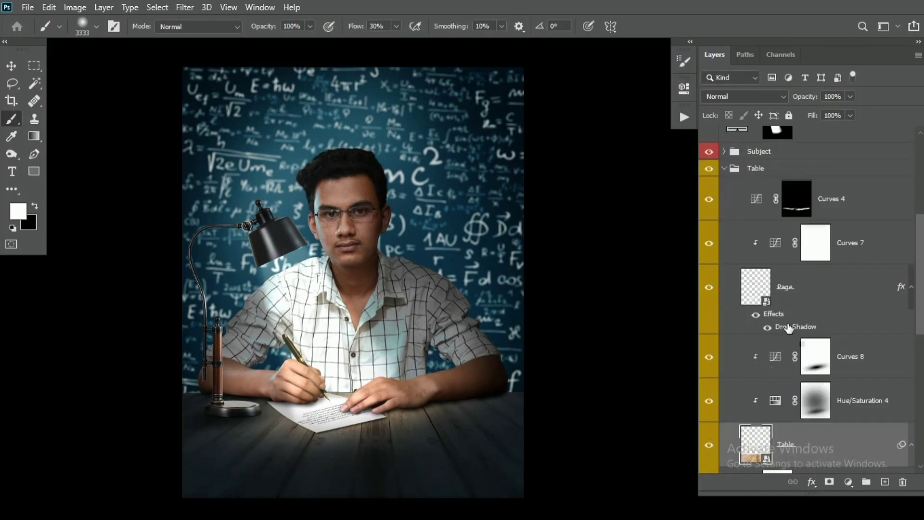
Transform the BG formula backdrop to stretch it to about 104.79% height, and collapse the Table group.
{"action": "scroll", "coordinate": [788, 326], "scroll_direction": "down", "scroll_amount": 5}
{"action": "left_click", "coordinate": [775, 396]}
{"action": "key", "text": "ctrl+t"}
{"action": "right_click", "coordinate": [500, 182]}
{"action": "left_click", "coordinate": [525, 265]}
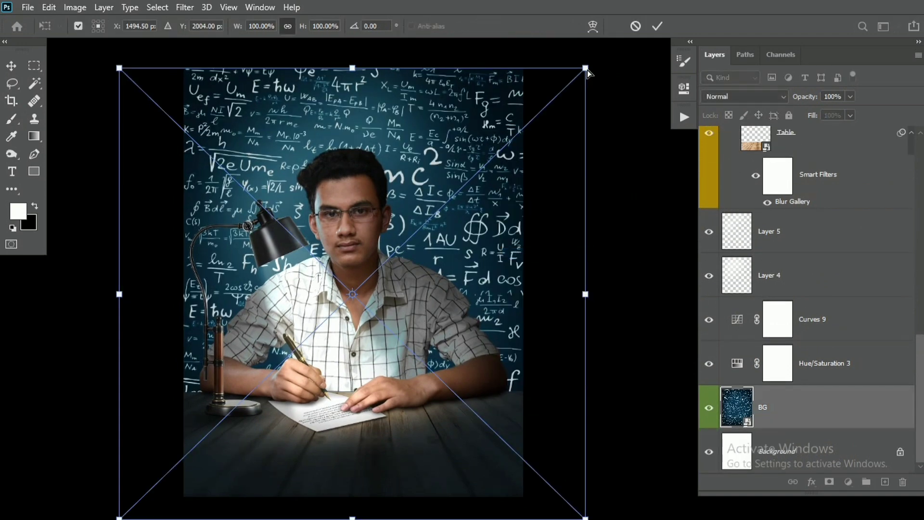
{"action": "mouse_move", "coordinate": [588, 70]}
{"action": "left_mouse_down"}
{"action": "mouse_move", "coordinate": [596, 58]}
{"action": "mouse_move", "coordinate": [593, 69]}
{"action": "left_mouse_up"}
{"action": "key", "text": "Return"}
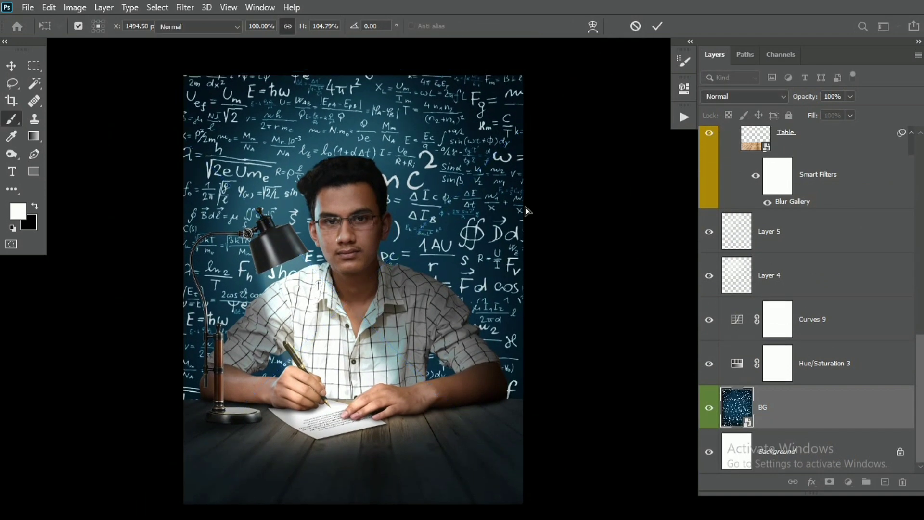
{"action": "key", "text": "b"}
{"action": "scroll", "coordinate": [819, 408], "scroll_direction": "up", "scroll_amount": 10}
{"action": "left_click", "coordinate": [724, 341]}
{"action": "scroll", "coordinate": [844, 301], "scroll_direction": "up", "scroll_amount": 2}
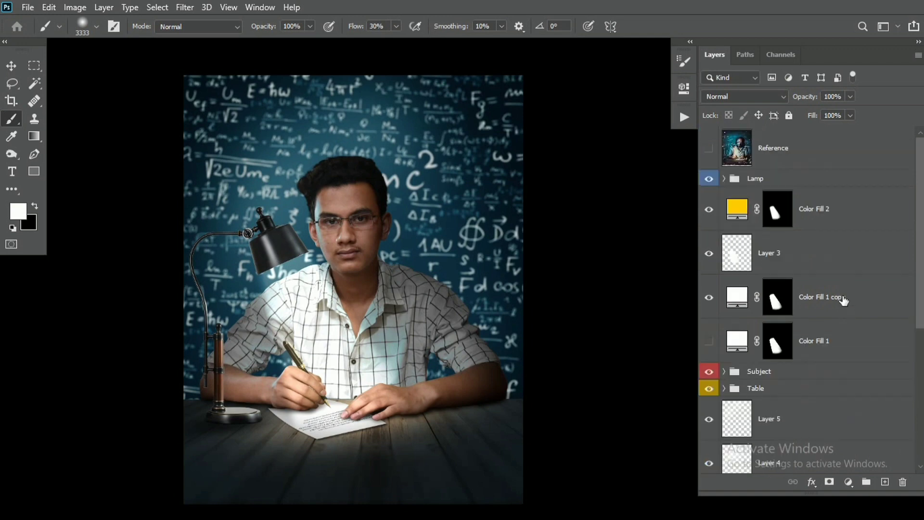
Place Paper 2.png as an embedded object above the Lamp group, scale it down and position it on the table beside the resting hand.
{"action": "left_click", "coordinate": [805, 182]}
{"action": "left_click_drag", "start_coordinate": [491, 195], "coordinate": [499, 193]}
{"action": "left_click", "coordinate": [27, 7]}
{"action": "left_click", "coordinate": [64, 276]}
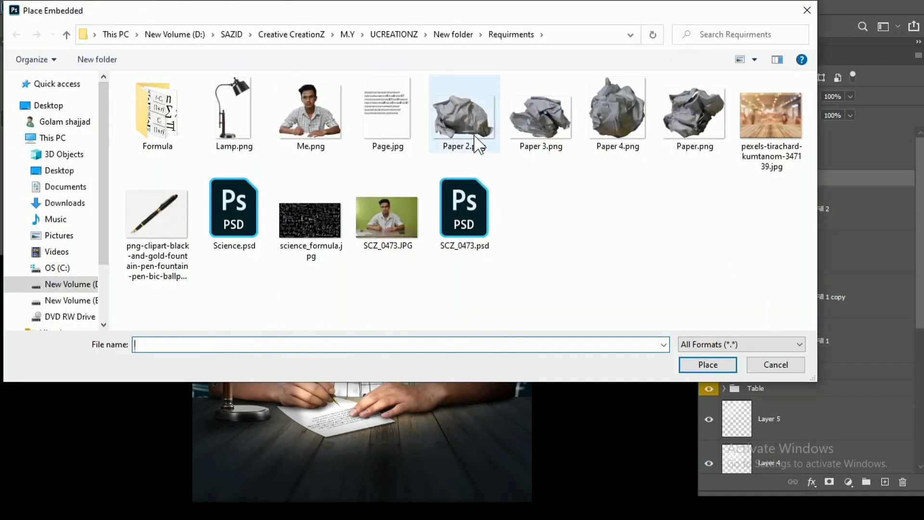
{"action": "left_click", "coordinate": [470, 136]}
{"action": "left_click", "coordinate": [691, 364]}
{"action": "mouse_move", "coordinate": [436, 287]}
{"action": "left_mouse_down"}
{"action": "mouse_move", "coordinate": [388, 287]}
{"action": "mouse_move", "coordinate": [445, 408]}
{"action": "mouse_move", "coordinate": [452, 404]}
{"action": "left_mouse_up"}
{"action": "key", "text": "Return"}
{"action": "key", "text": "v"}
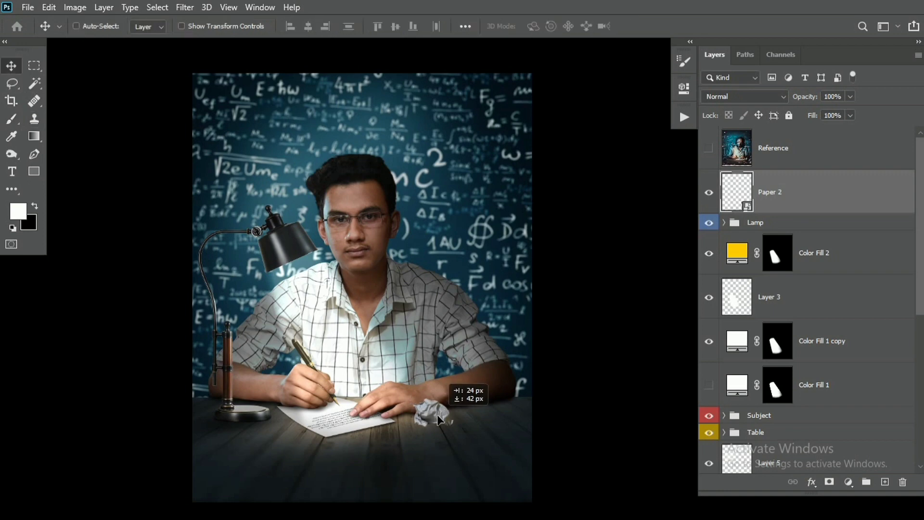
Place Paper 3.png as an embedded object, scale it down and position it at the table's lower-right corner.
{"action": "left_click", "coordinate": [541, 114]}
{"action": "left_click", "coordinate": [701, 360]}
{"action": "left_click_drag", "start_coordinate": [397, 281], "coordinate": [541, 454]}
{"action": "left_click_drag", "start_coordinate": [592, 401], "coordinate": [544, 433]}
Place Paper 4.png at about 32% scale on the table's right edge and order its layer below Paper 3.
{"action": "left_click", "coordinate": [28, 7]}
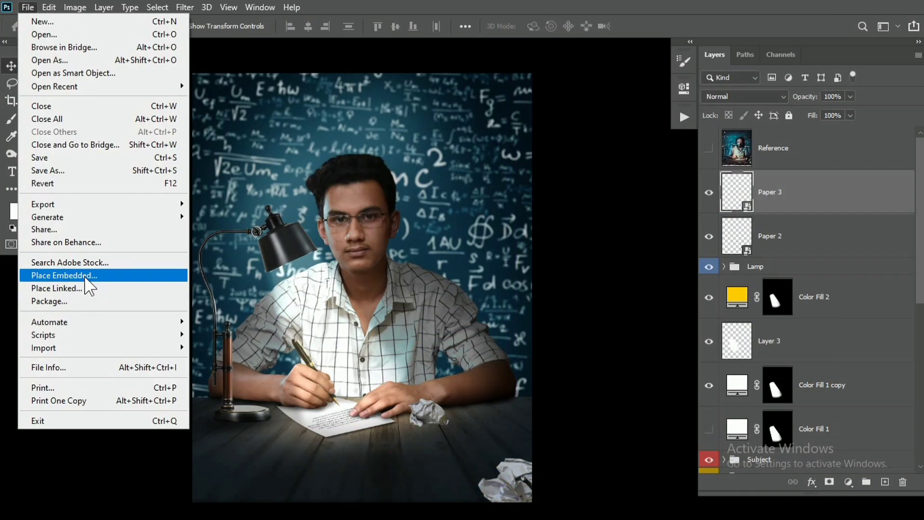
{"action": "left_click", "coordinate": [82, 275]}
{"action": "left_click", "coordinate": [613, 114]}
{"action": "left_click", "coordinate": [706, 363]}
{"action": "left_click_drag", "start_coordinate": [421, 221], "coordinate": [381, 267]}
{"action": "left_click_drag", "start_coordinate": [369, 280], "coordinate": [540, 434]}
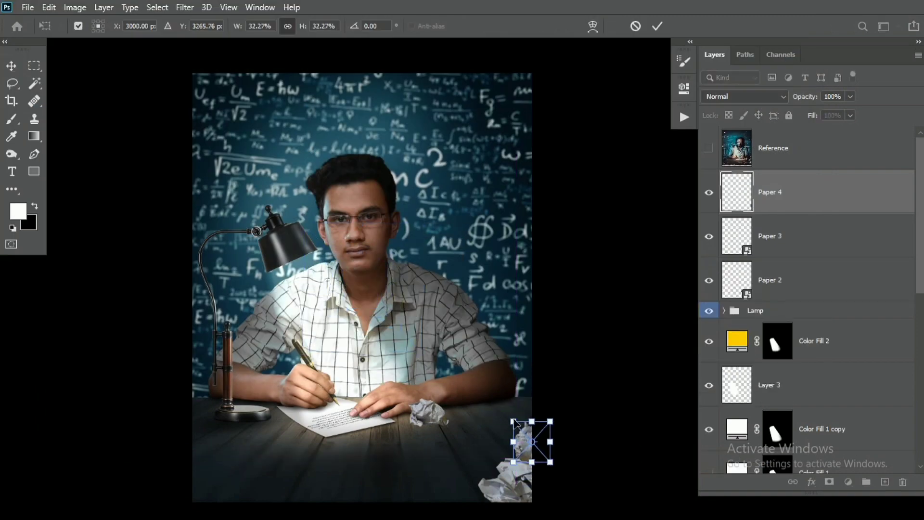
{"action": "left_click_drag", "start_coordinate": [771, 192], "coordinate": [774, 258]}
Place Paper.png scaled down beside the lower-right papers, order it below Paper 4, and shift Paper 3 left to close up the pile.
{"action": "left_click", "coordinate": [28, 7]}
{"action": "left_click", "coordinate": [82, 276]}
{"action": "left_click", "coordinate": [692, 114]}
{"action": "left_click", "coordinate": [706, 363]}
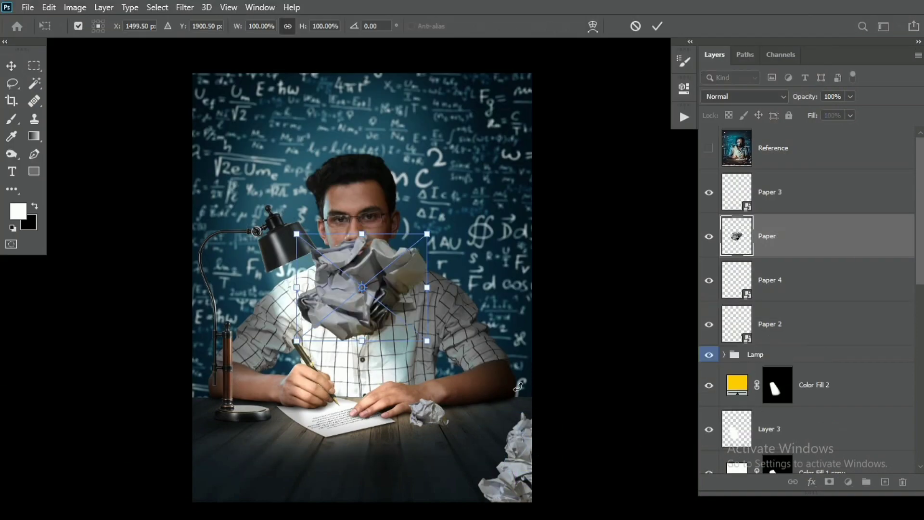
{"action": "left_click_drag", "start_coordinate": [428, 340], "coordinate": [410, 316]}
{"action": "left_click_drag", "start_coordinate": [366, 289], "coordinate": [504, 432]}
{"action": "key", "text": "Return"}
{"action": "left_click_drag", "start_coordinate": [770, 236], "coordinate": [794, 314]}
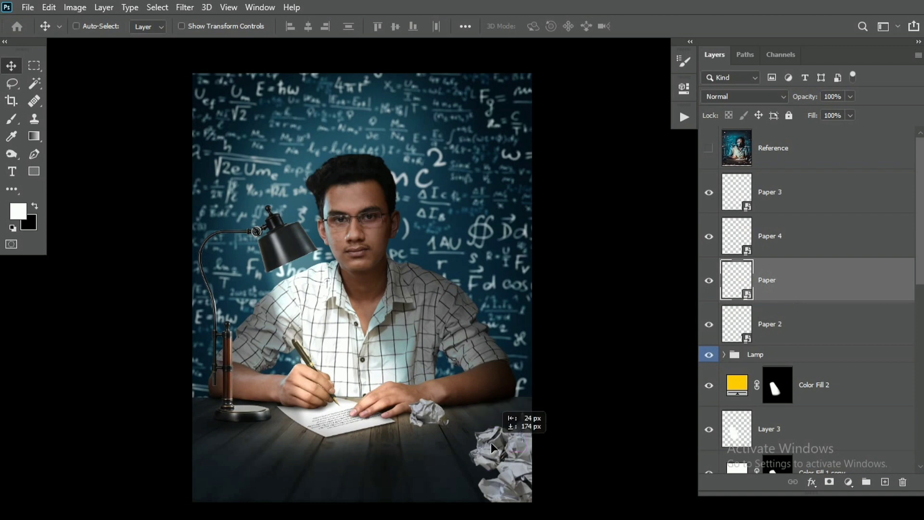
{"action": "left_click_drag", "start_coordinate": [532, 457], "coordinate": [506, 486]}
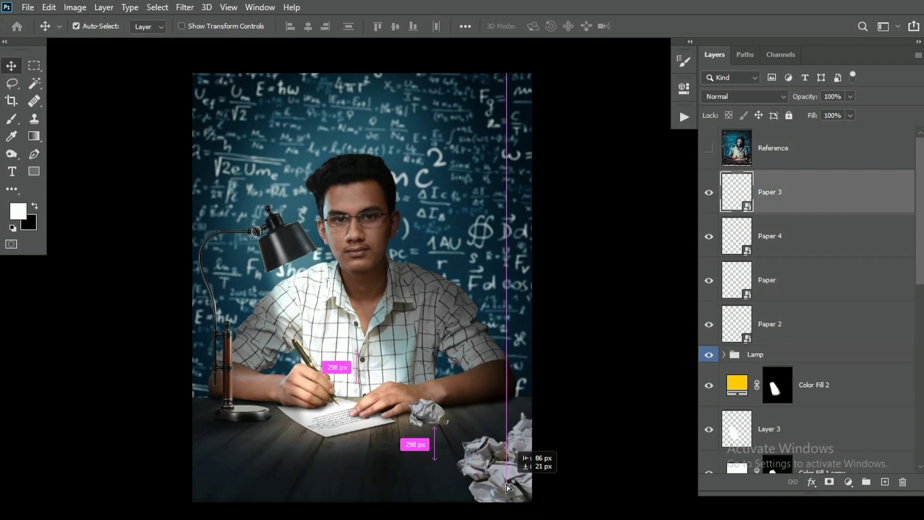
Group the four crumpled paper layers and expand the group.
{"action": "left_click", "coordinate": [774, 319], "text": "shift"}
{"action": "key", "text": "ctrl+g"}
{"action": "left_click", "coordinate": [724, 178]}
Apply a Drop Shadow layer style to the Paper 2 ball beside the hand.
{"action": "left_click_drag", "start_coordinate": [427, 432], "coordinate": [551, 311]}
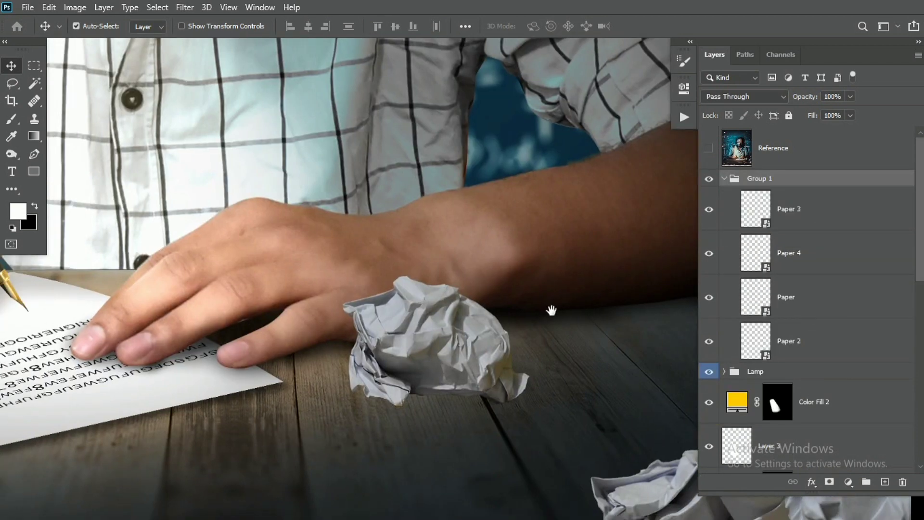
{"action": "scroll", "coordinate": [819, 299], "scroll_direction": "down", "scroll_amount": 1}
{"action": "right_click", "coordinate": [840, 297]}
{"action": "left_click", "coordinate": [689, 22]}
{"action": "left_click", "coordinate": [376, 274]}
{"action": "left_click_drag", "start_coordinate": [533, 24], "coordinate": [602, 32]}
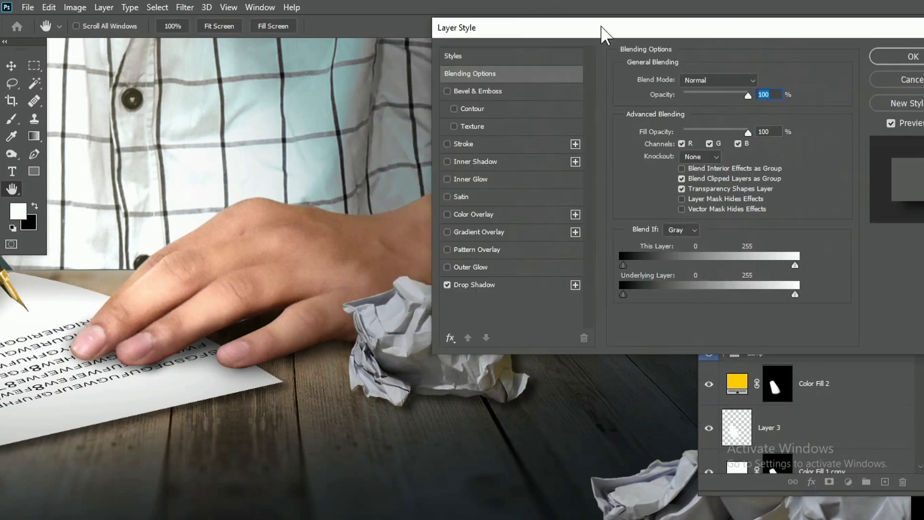
{"action": "left_click", "coordinate": [901, 56]}
Add a Curves adjustment clipped to Paper 2, lower the white point's output to 3, and invert its mask to black.
{"action": "left_click", "coordinate": [846, 483]}
{"action": "left_click", "coordinate": [832, 310]}
{"action": "left_click_drag", "start_coordinate": [648, 161], "coordinate": [648, 315]}
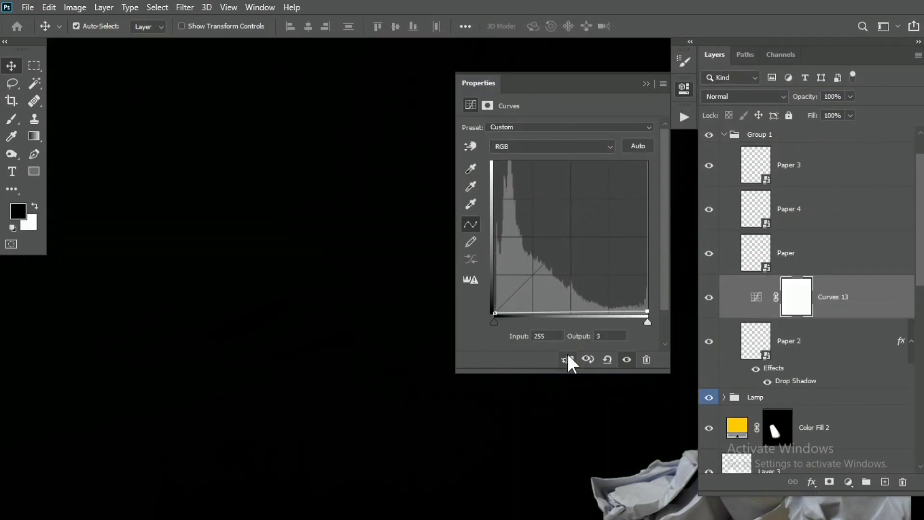
{"action": "left_click", "coordinate": [568, 360]}
{"action": "left_click", "coordinate": [649, 80]}
{"action": "key", "text": "ctrl+i"}
Paint white into the Curves 13 mask with a soft brush to darken the side of the Paper 2 ball facing away from the lamp.
{"action": "key", "text": "b"}
{"action": "left_click_drag", "start_coordinate": [521, 307], "coordinate": [334, 279]}
{"action": "mouse_move", "coordinate": [456, 235]}
{"action": "left_mouse_down"}
{"action": "mouse_move", "coordinate": [63, 231]}
{"action": "mouse_move", "coordinate": [254, 299]}
{"action": "left_mouse_up"}
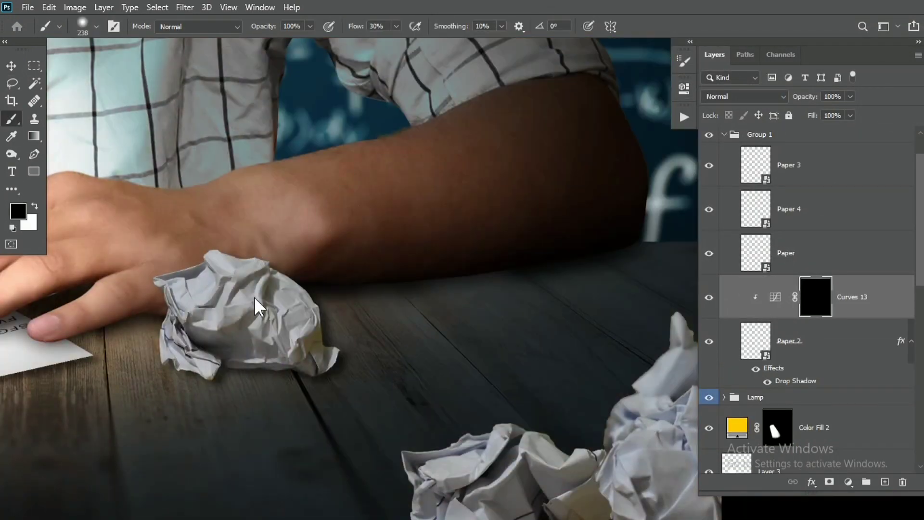
{"action": "mouse_move", "coordinate": [365, 322]}
{"action": "left_mouse_down"}
{"action": "mouse_move", "coordinate": [342, 275]}
{"action": "mouse_move", "coordinate": [400, 314]}
{"action": "left_mouse_up"}
{"action": "left_click_drag", "start_coordinate": [400, 313], "coordinate": [457, 327]}
{"action": "key", "text": "x"}
{"action": "left_click", "coordinate": [124, 363]}
{"action": "left_click_drag", "start_coordinate": [140, 337], "coordinate": [207, 326]}
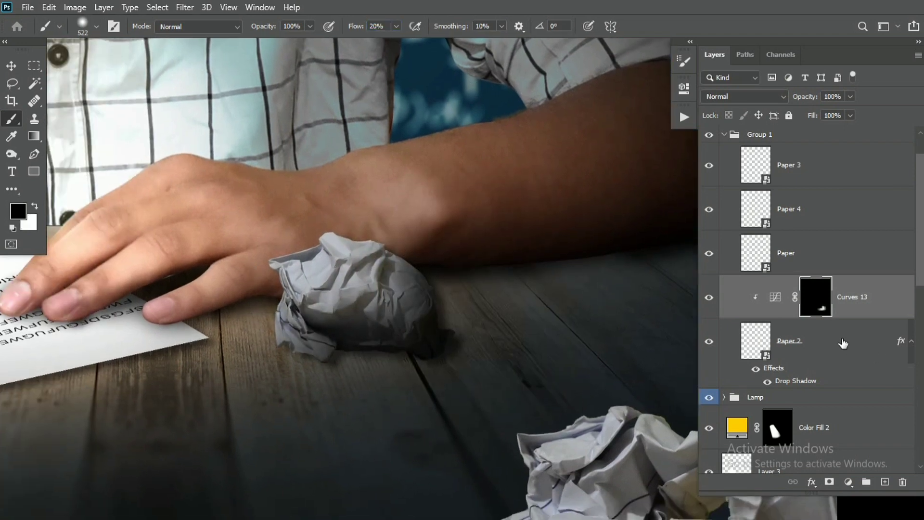
Add a Selective Color adjustment clipped to the Paper 2 layer.
{"action": "left_click", "coordinate": [842, 342]}
{"action": "left_click", "coordinate": [849, 482]}
{"action": "left_click", "coordinate": [835, 465]}
{"action": "left_click", "coordinate": [647, 84]}
Collapse the crumpled paper group and rename it Papers.
{"action": "left_click", "coordinate": [724, 135]}
{"action": "scroll", "coordinate": [759, 155], "scroll_direction": "up", "scroll_amount": 2}
{"action": "double_click", "coordinate": [762, 178]}
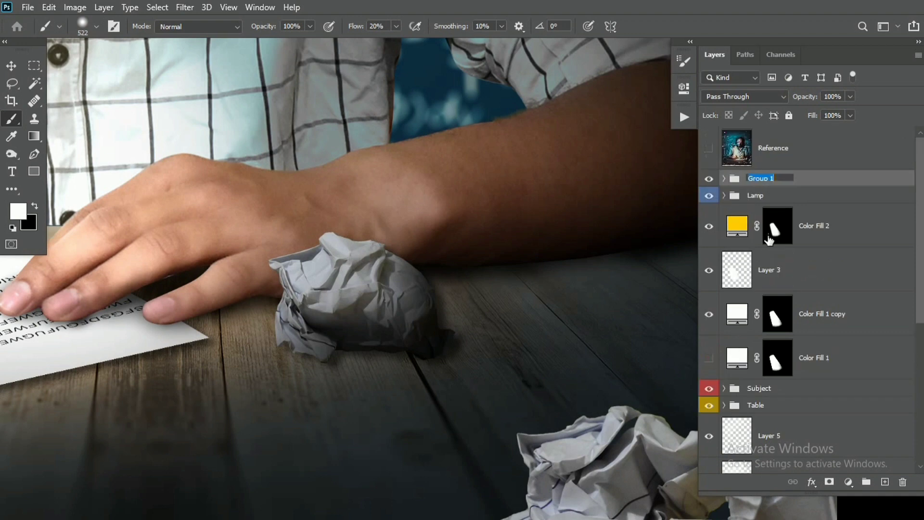
Add a Selective Color adjustment clipped to the Papers group with Cyan at +100% in the Whites.
{"action": "left_click", "coordinate": [848, 482]}
{"action": "left_click", "coordinate": [835, 469]}
{"action": "left_click", "coordinate": [525, 142]}
{"action": "left_click", "coordinate": [524, 221]}
{"action": "left_click_drag", "start_coordinate": [557, 170], "coordinate": [650, 170]}
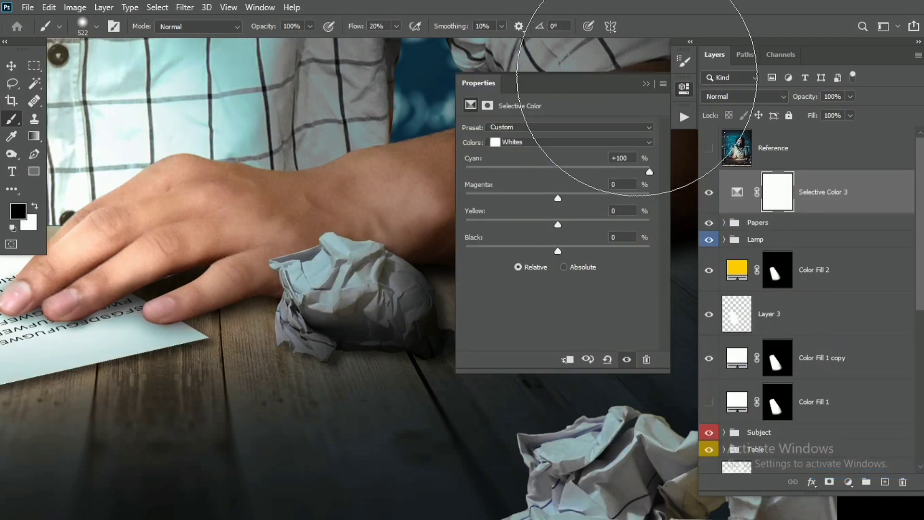
{"action": "left_click", "coordinate": [647, 83]}
{"action": "right_click", "coordinate": [843, 191]}
{"action": "left_click", "coordinate": [698, 281]}
Add a new layer directly below Paper 2 and paint a soft black contact shadow under the paper ball at 20% flow.
{"action": "left_click_drag", "start_coordinate": [472, 299], "coordinate": [393, 192]}
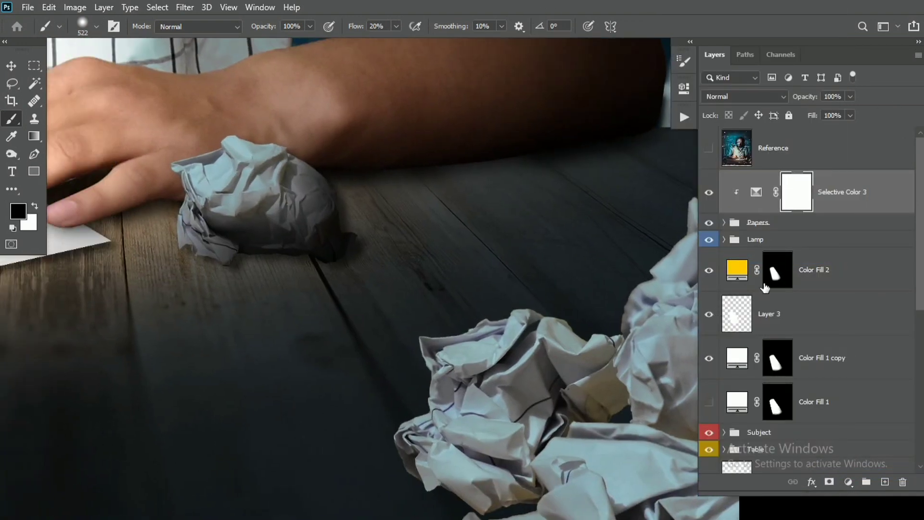
{"action": "left_click", "coordinate": [724, 222]}
{"action": "scroll", "coordinate": [790, 331], "scroll_direction": "down", "scroll_amount": 3}
{"action": "left_click", "coordinate": [797, 352]}
{"action": "left_click", "coordinate": [885, 482]}
{"action": "left_click_drag", "start_coordinate": [845, 357], "coordinate": [826, 409]}
{"action": "left_click_drag", "start_coordinate": [819, 399], "coordinate": [816, 341]}
{"action": "left_click_drag", "start_coordinate": [341, 314], "coordinate": [384, 312]}
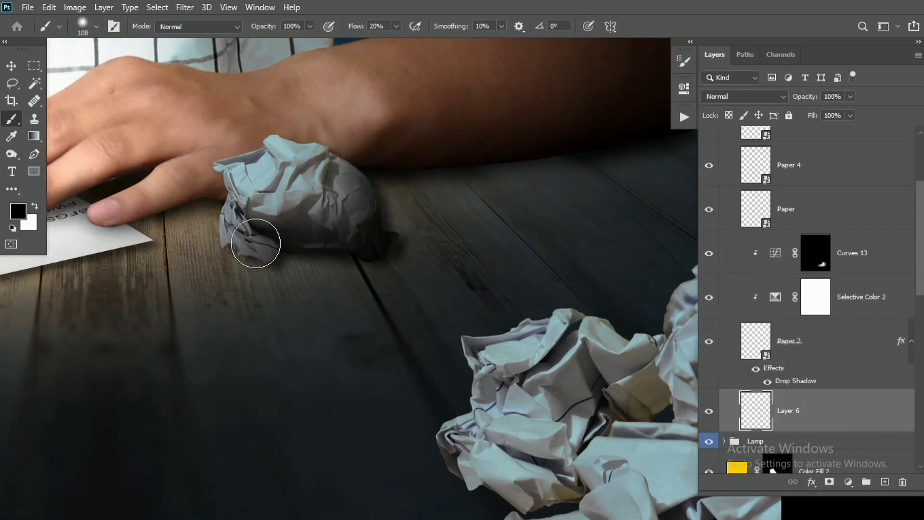
{"action": "mouse_move", "coordinate": [340, 237]}
{"action": "left_mouse_down"}
{"action": "mouse_move", "coordinate": [398, 237]}
{"action": "mouse_move", "coordinate": [375, 258]}
{"action": "left_mouse_up"}
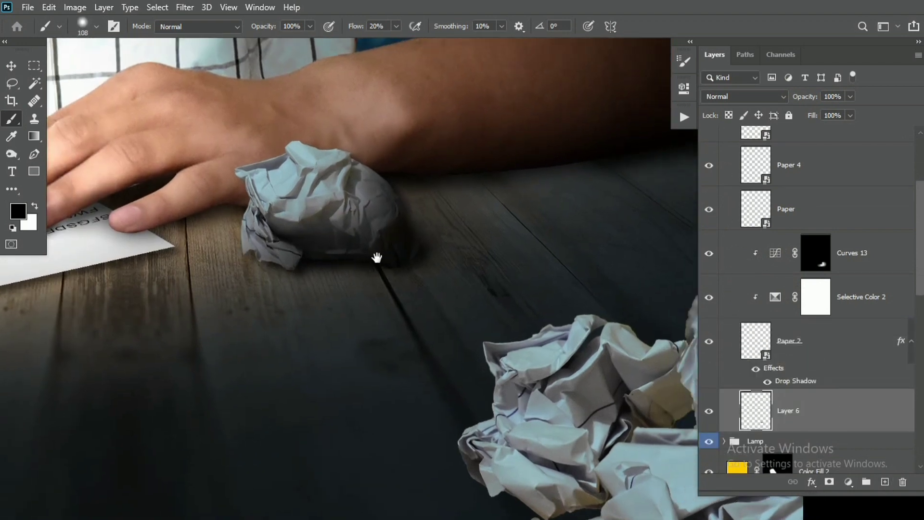
Add another new layer above Layer 6 and paint soft black shadows around the lower-right paper pile with a 231 px brush.
{"action": "scroll", "coordinate": [387, 356], "scroll_direction": "down", "scroll_amount": 4}
{"action": "scroll", "coordinate": [457, 351], "scroll_direction": "up", "scroll_amount": 1}
{"action": "left_click_drag", "start_coordinate": [458, 351], "coordinate": [424, 186]}
{"action": "scroll", "coordinate": [388, 282], "scroll_direction": "up", "scroll_amount": 3}
{"action": "key", "text": "ctrl+shift+alt+n"}
{"action": "left_click_drag", "start_coordinate": [289, 280], "coordinate": [293, 258]}
{"action": "left_click_drag", "start_coordinate": [293, 258], "coordinate": [322, 260]}
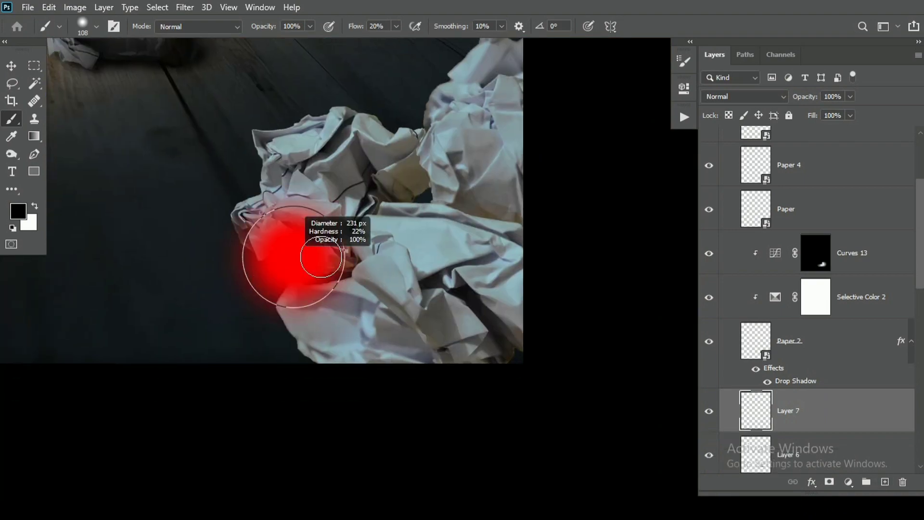
{"action": "mouse_move", "coordinate": [289, 293]}
{"action": "left_mouse_down"}
{"action": "mouse_move", "coordinate": [326, 400]}
{"action": "mouse_move", "coordinate": [319, 481]}
{"action": "left_mouse_up"}
Add a mask to Layer 7 and brush black into it around the edges of the paper pile's shadow.
{"action": "left_click", "coordinate": [409, 241]}
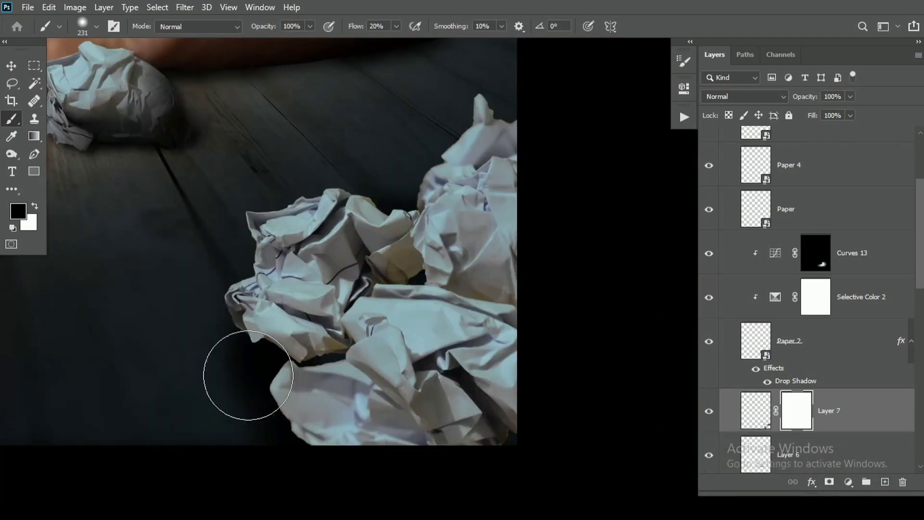
{"action": "left_click_drag", "start_coordinate": [214, 378], "coordinate": [250, 454]}
{"action": "left_click_drag", "start_coordinate": [193, 304], "coordinate": [210, 323]}
{"action": "scroll", "coordinate": [396, 331], "scroll_direction": "down", "scroll_amount": 3}
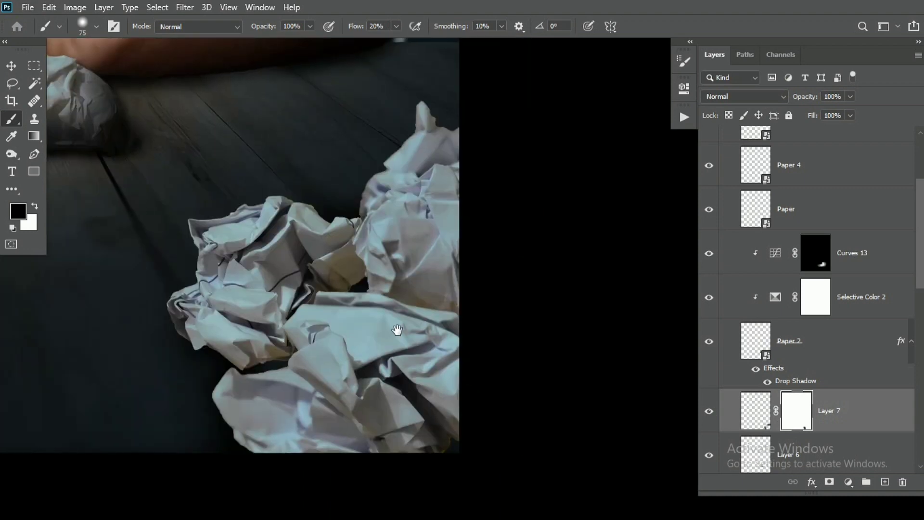
Apply a Gaussian Blur with a 30-pixel radius to the Paper 3 layer.
{"action": "scroll", "coordinate": [889, 207], "scroll_direction": "up", "scroll_amount": 3}
{"action": "left_click", "coordinate": [807, 254]}
{"action": "left_click", "coordinate": [185, 8]}
{"action": "mouse_move", "coordinate": [326, 165]}
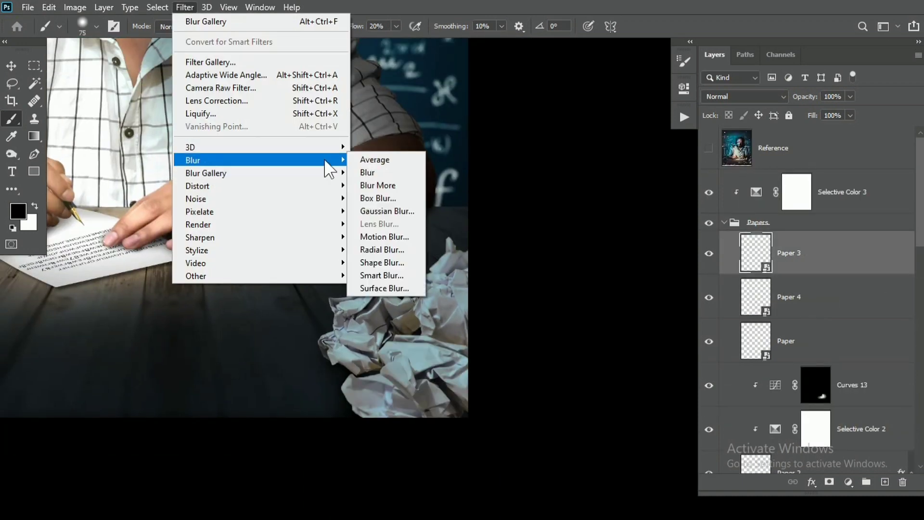
{"action": "left_click", "coordinate": [368, 207]}
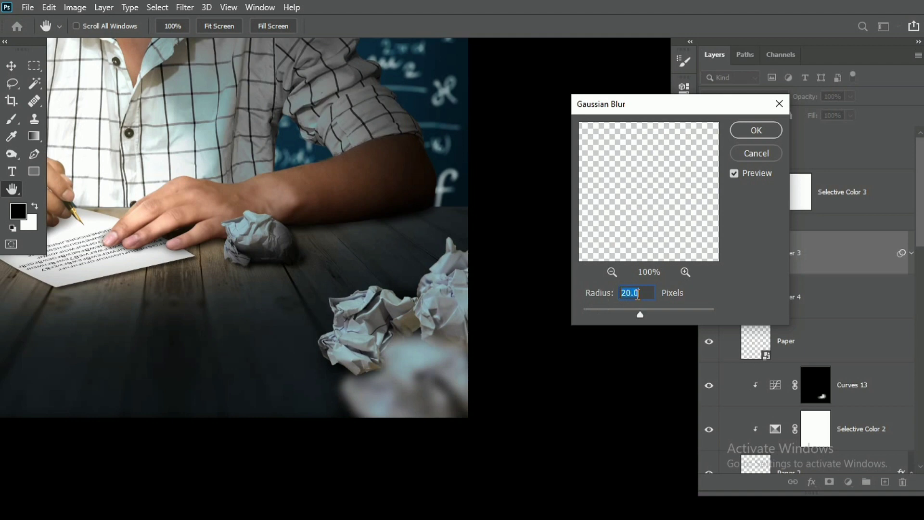
{"action": "type", "text": "30"}
{"action": "left_click", "coordinate": [744, 130]}
Reopen the Table layer's Tilt-Shift blur and reduce its blur amount.
{"action": "scroll", "coordinate": [596, 423], "scroll_direction": "down", "scroll_amount": 3}
{"action": "scroll", "coordinate": [596, 423], "scroll_direction": "up", "scroll_amount": 3}
{"action": "scroll", "coordinate": [809, 360], "scroll_direction": "down", "scroll_amount": 4}
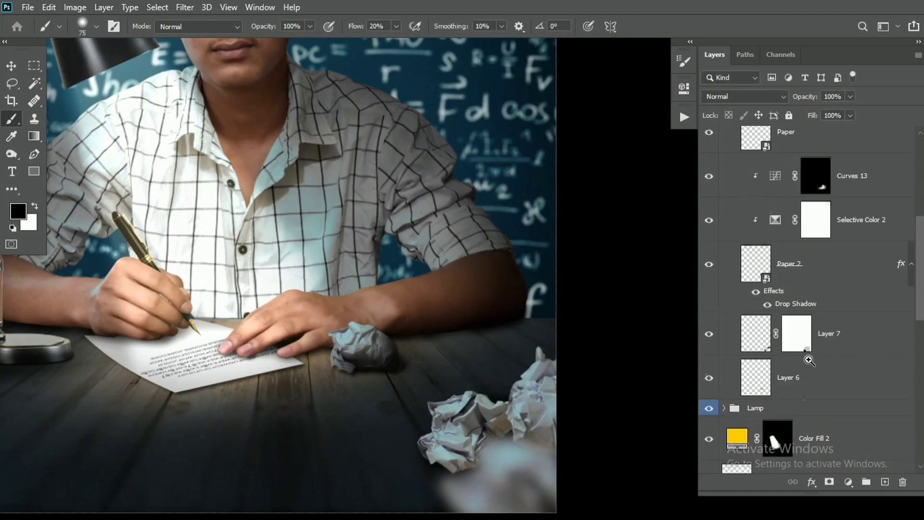
{"action": "scroll", "coordinate": [809, 360], "scroll_direction": "down", "scroll_amount": 5}
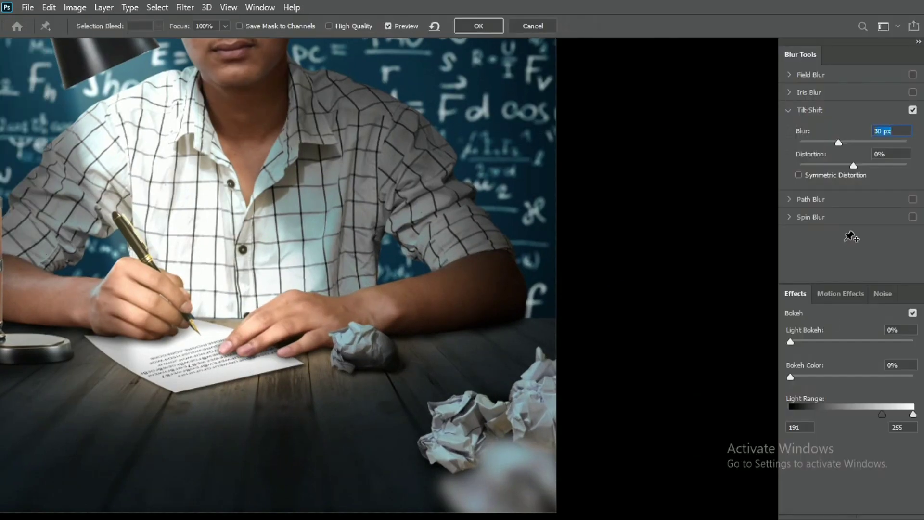
{"action": "type", "text": "2"}
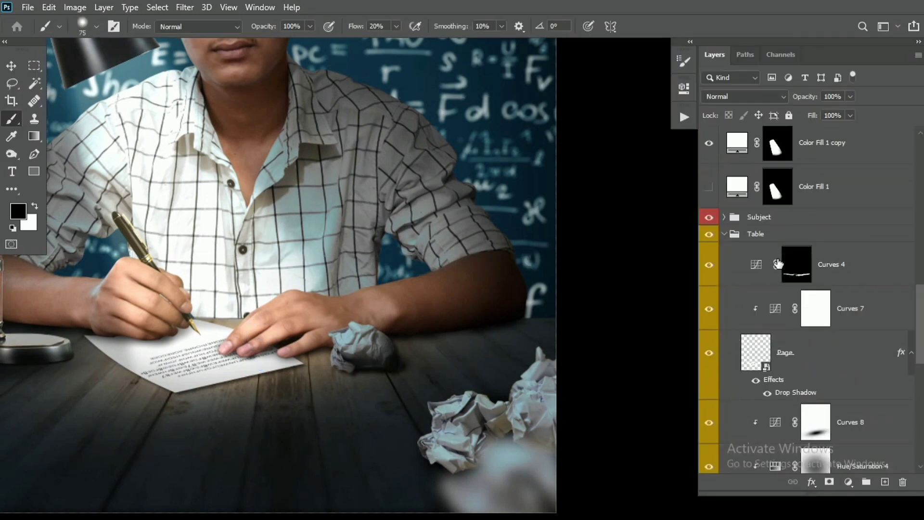
Set Paper 3's Gaussian Blur radius to 20 pixels.
{"action": "scroll", "coordinate": [809, 289], "scroll_direction": "up", "scroll_amount": 8}
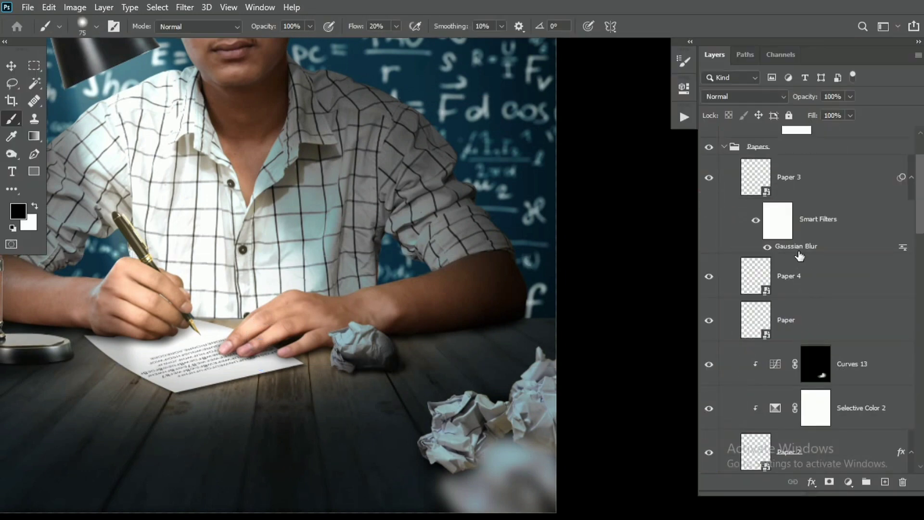
{"action": "double_click", "coordinate": [799, 248]}
{"action": "type", "text": "20"}
{"action": "left_click", "coordinate": [757, 129]}
{"action": "key", "text": "b"}
Copy Paper 3's Gaussian Blur smart filter to Paper 4 and set its radius to 10 pixels.
{"action": "scroll", "coordinate": [387, 356], "scroll_direction": "up", "scroll_amount": 1}
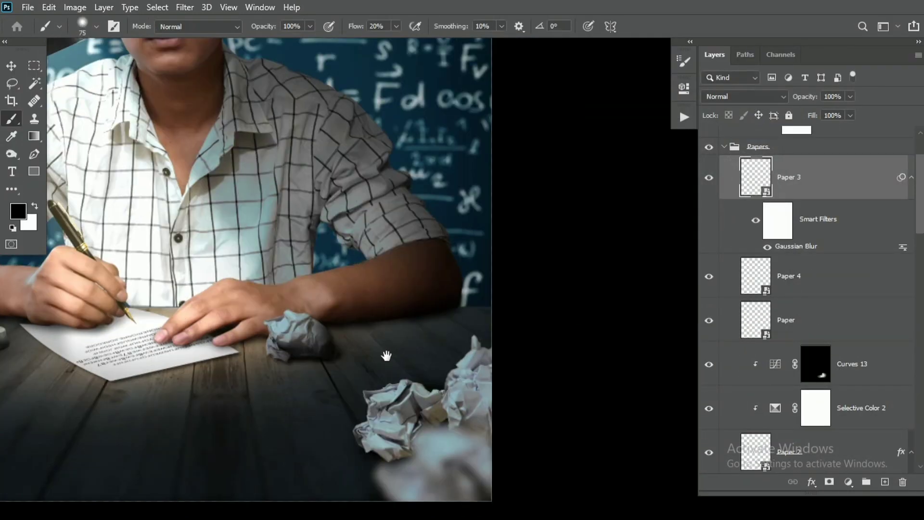
{"action": "left_click_drag", "start_coordinate": [792, 278], "coordinate": [791, 280]}
{"action": "left_click", "coordinate": [911, 276]}
{"action": "double_click", "coordinate": [790, 345]}
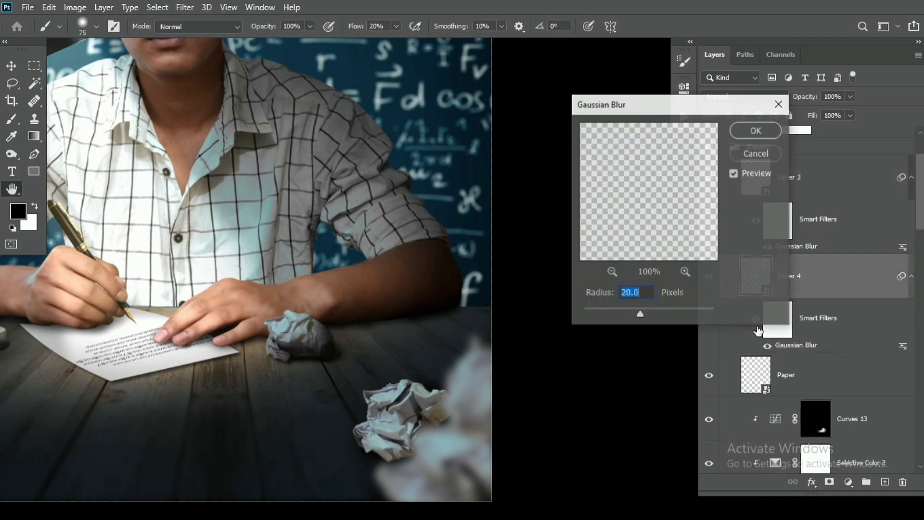
{"action": "type", "text": "10"}
{"action": "left_click", "coordinate": [757, 132]}
Copy the Gaussian Blur smart filter to the Paper layer and set its radius to 5 pixels.
{"action": "scroll", "coordinate": [805, 303], "scroll_direction": "down", "scroll_amount": 1}
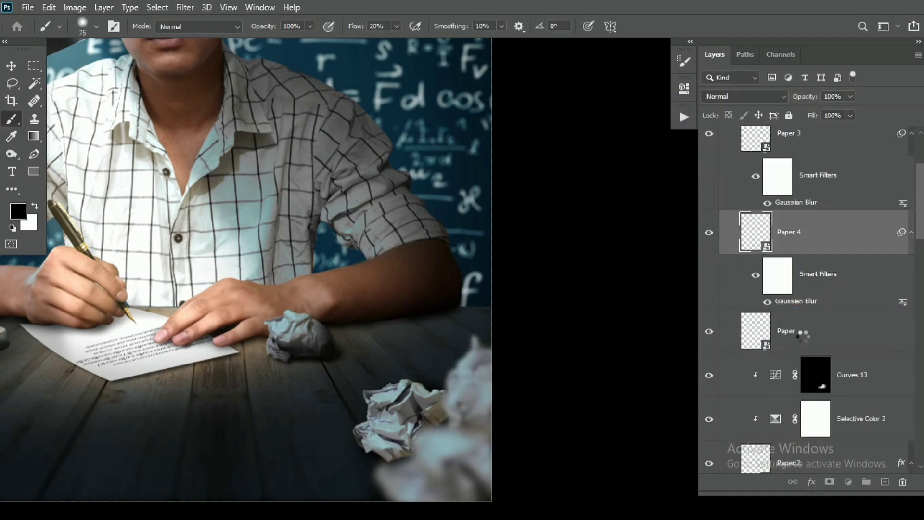
{"action": "left_click", "coordinate": [911, 332]}
{"action": "double_click", "coordinate": [796, 399]}
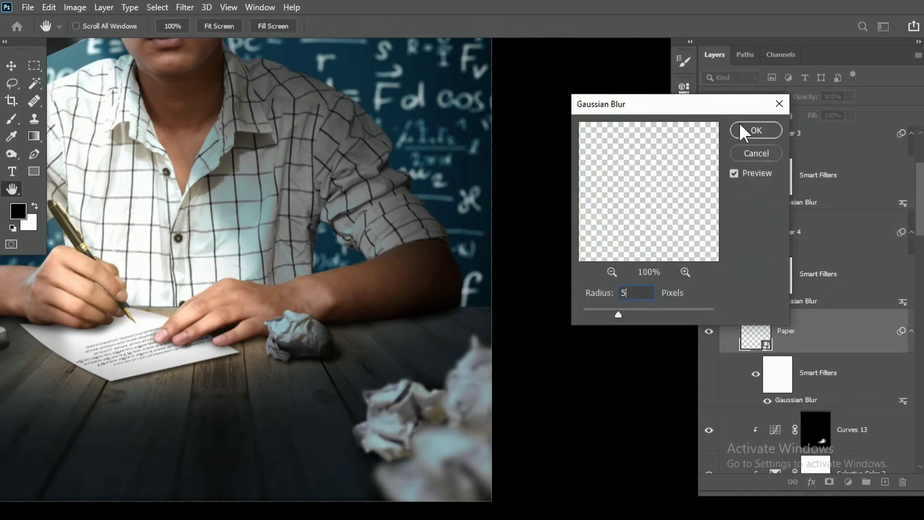
{"action": "left_click", "coordinate": [755, 130]}
{"action": "key", "text": "b"}
Reduce the Gaussian Blur radius on the Paper, Paper 4 and Paper 3 layers.
{"action": "key", "text": "ctrl+0"}
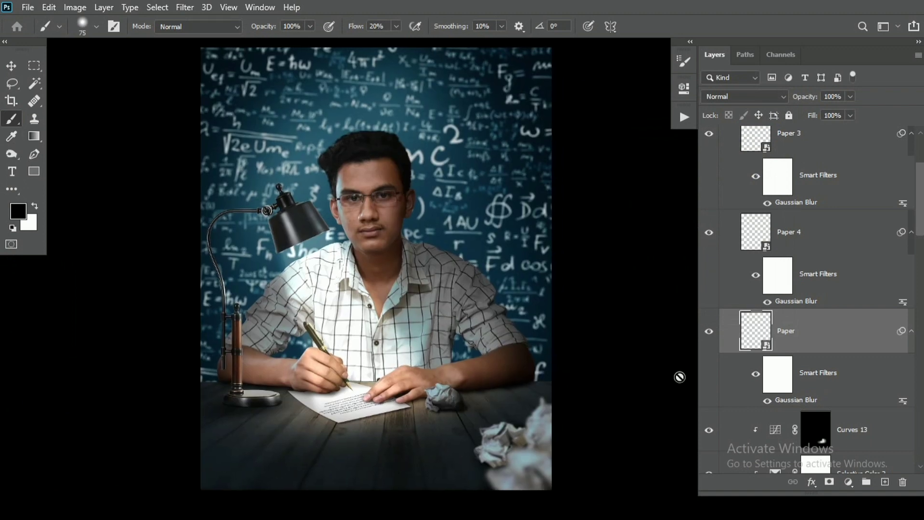
{"action": "double_click", "coordinate": [807, 399]}
{"action": "left_click", "coordinate": [754, 130]}
{"action": "double_click", "coordinate": [806, 300]}
{"action": "left_click", "coordinate": [755, 130]}
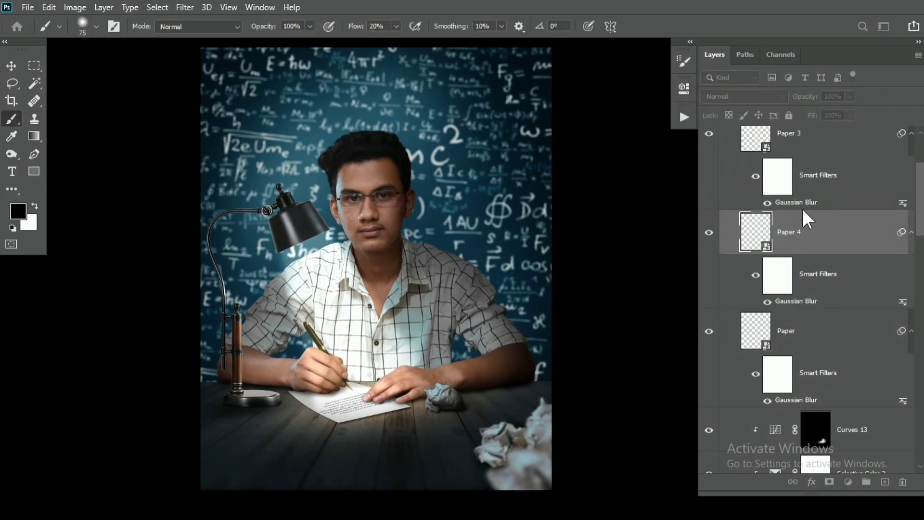
{"action": "double_click", "coordinate": [803, 204]}
{"action": "left_click", "coordinate": [756, 130]}
Free Transform the three blurred paper layers together and move the pile higher along the table's right edge.
{"action": "scroll", "coordinate": [726, 230], "scroll_direction": "up", "scroll_amount": 3}
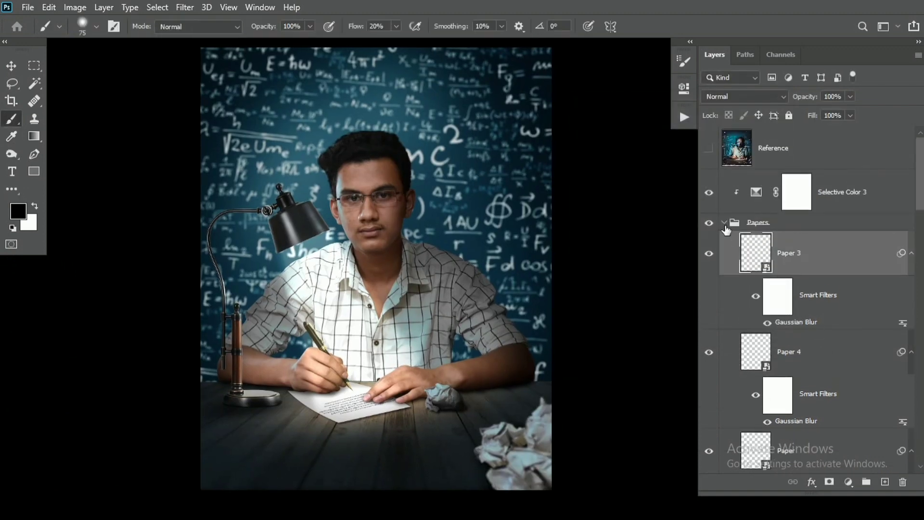
{"action": "scroll", "coordinate": [782, 293], "scroll_direction": "down", "scroll_amount": 4}
{"action": "left_click", "coordinate": [783, 292], "text": "shift"}
{"action": "key", "text": "ctrl+t"}
{"action": "mouse_move", "coordinate": [543, 480]}
{"action": "left_mouse_down"}
{"action": "mouse_move", "coordinate": [548, 452]}
{"action": "mouse_move", "coordinate": [570, 459]}
{"action": "left_mouse_up"}
{"action": "mouse_move", "coordinate": [548, 430]}
{"action": "left_mouse_down"}
{"action": "mouse_move", "coordinate": [553, 437]}
{"action": "mouse_move", "coordinate": [553, 424]}
{"action": "mouse_move", "coordinate": [530, 408]}
{"action": "left_mouse_up"}
{"action": "key", "text": "Return"}
Delete the layer mask from the Layer 7 shadow layer.
{"action": "scroll", "coordinate": [793, 381], "scroll_direction": "down", "scroll_amount": 4}
{"action": "scroll", "coordinate": [794, 365], "scroll_direction": "up", "scroll_amount": 1}
{"action": "left_click", "coordinate": [796, 366]}
{"action": "left_click", "coordinate": [833, 402]}
{"action": "key", "text": "Delete"}
{"action": "scroll", "coordinate": [569, 442], "scroll_direction": "up", "scroll_amount": 4}
{"action": "scroll", "coordinate": [814, 374], "scroll_direction": "up", "scroll_amount": 3}
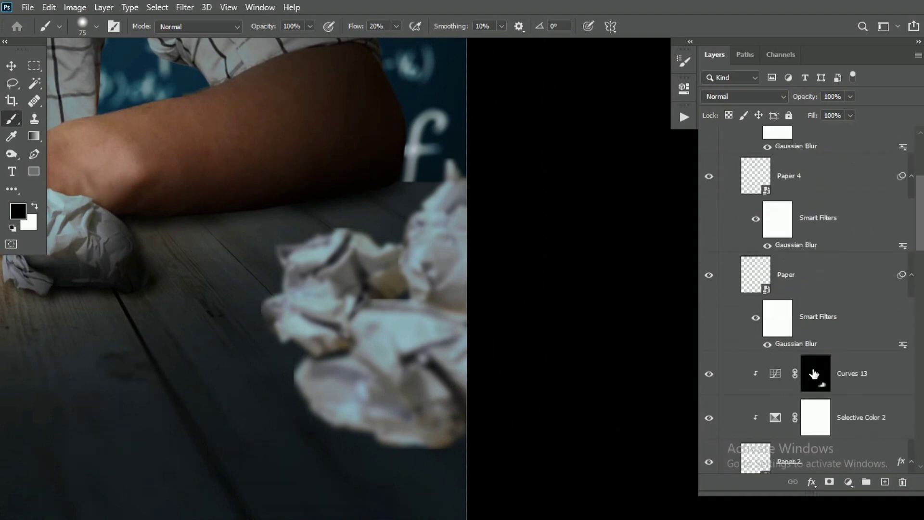
{"action": "scroll", "coordinate": [814, 374], "scroll_direction": "down", "scroll_amount": 2}
{"action": "left_click_drag", "start_coordinate": [340, 328], "coordinate": [338, 315]}
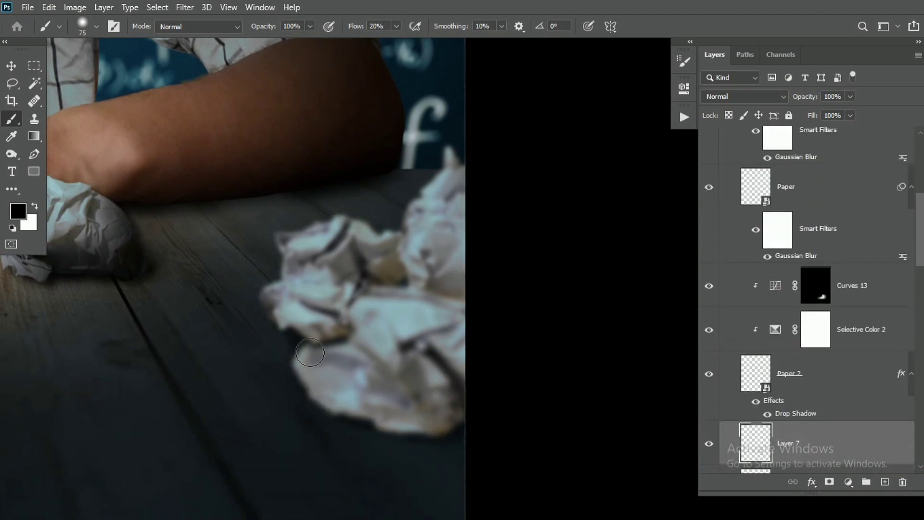
Add a Curves adjustment at the top of the Papers group, strongly lower its white point, and invert its mask to black.
{"action": "left_click_drag", "start_coordinate": [397, 281], "coordinate": [402, 300]}
{"action": "scroll", "coordinate": [854, 390], "scroll_direction": "up", "scroll_amount": 5}
{"action": "left_click", "coordinate": [828, 222]}
{"action": "left_click", "coordinate": [848, 482]}
{"action": "left_click", "coordinate": [838, 312]}
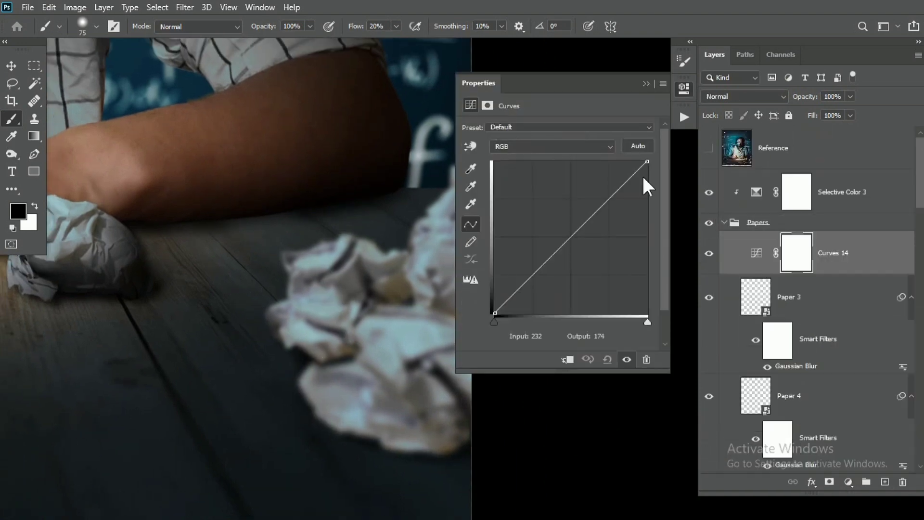
{"action": "left_click_drag", "start_coordinate": [648, 161], "coordinate": [669, 293]}
{"action": "left_click", "coordinate": [646, 84]}
{"action": "key", "text": "ctrl+i"}
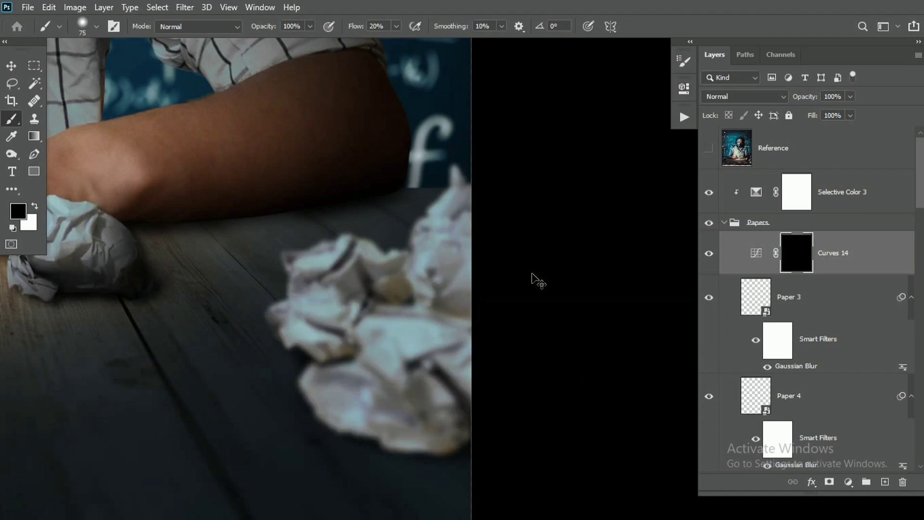
Paint white on the Curves 14 mask with a large soft brush to darken the crumpled papers at the table's right edge.
{"action": "left_click_drag", "start_coordinate": [534, 275], "coordinate": [484, 290]}
{"action": "left_click_drag", "start_coordinate": [388, 274], "coordinate": [445, 284]}
{"action": "key", "text": "x"}
{"action": "mouse_move", "coordinate": [527, 309]}
{"action": "left_mouse_down"}
{"action": "mouse_move", "coordinate": [252, 409]}
{"action": "mouse_move", "coordinate": [508, 261]}
{"action": "left_mouse_up"}
{"action": "left_click_drag", "start_coordinate": [375, 324], "coordinate": [388, 338]}
{"action": "key", "text": "ctrl+0"}
{"action": "left_click_drag", "start_coordinate": [321, 352], "coordinate": [296, 360]}
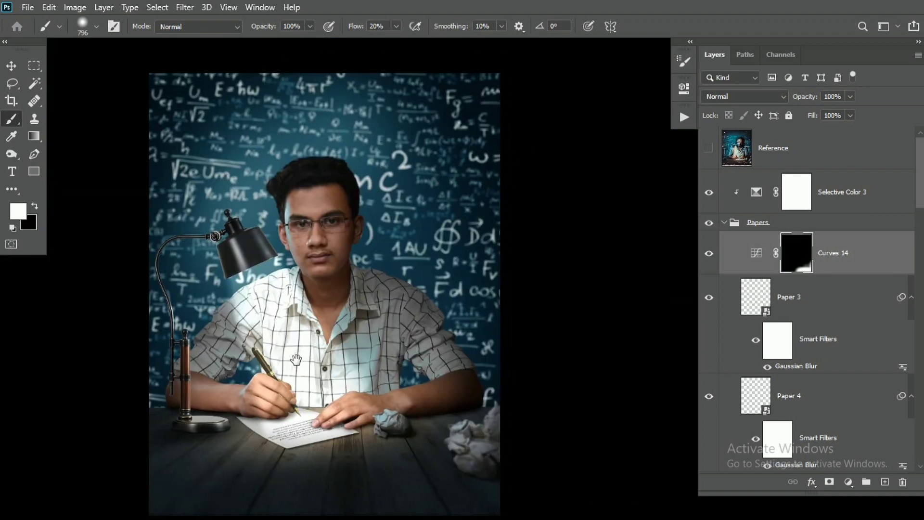
Set the Layer 7 shadow layer to Multiply blending at 30% opacity.
{"action": "scroll", "coordinate": [827, 340], "scroll_direction": "down", "scroll_amount": 5}
{"action": "left_click", "coordinate": [741, 325]}
{"action": "left_click", "coordinate": [744, 96]}
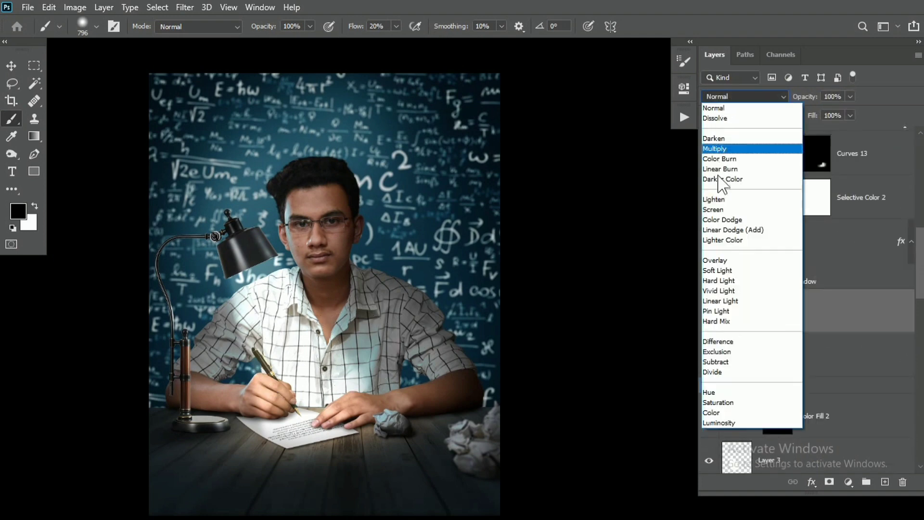
{"action": "left_click", "coordinate": [718, 151]}
{"action": "left_click_drag", "start_coordinate": [801, 99], "coordinate": [774, 105]}
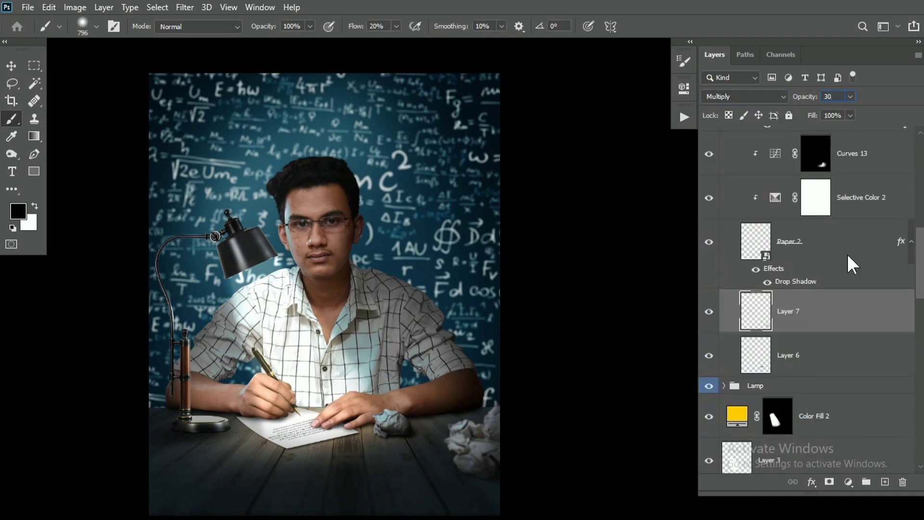
Duplicate the Papers group together with Selective Color 3 and convert the copies into one smart object.
{"action": "scroll", "coordinate": [852, 263], "scroll_direction": "up", "scroll_amount": 5}
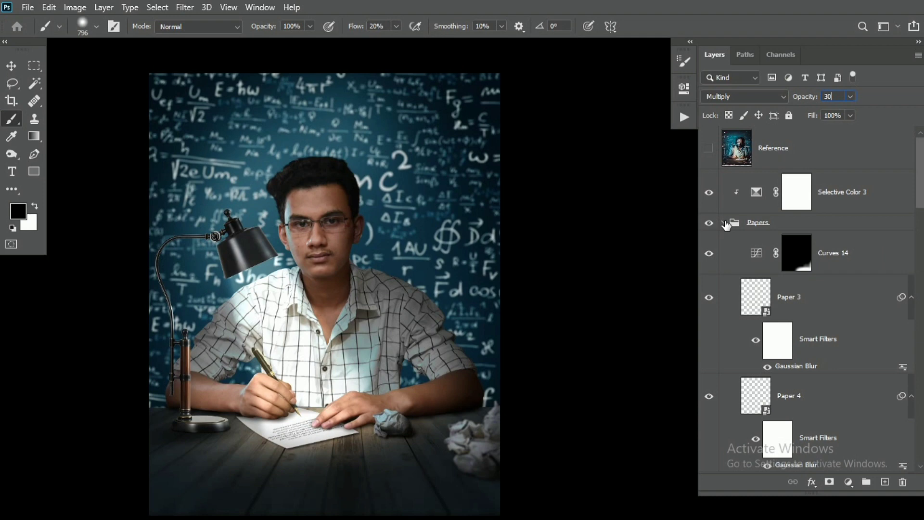
{"action": "left_click", "coordinate": [724, 223]}
{"action": "left_click", "coordinate": [837, 195]}
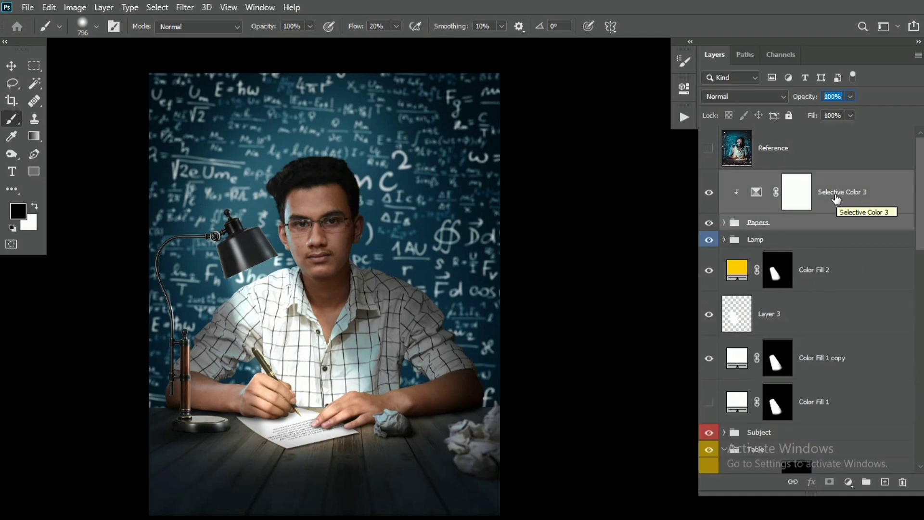
{"action": "key", "text": "ctrl+j"}
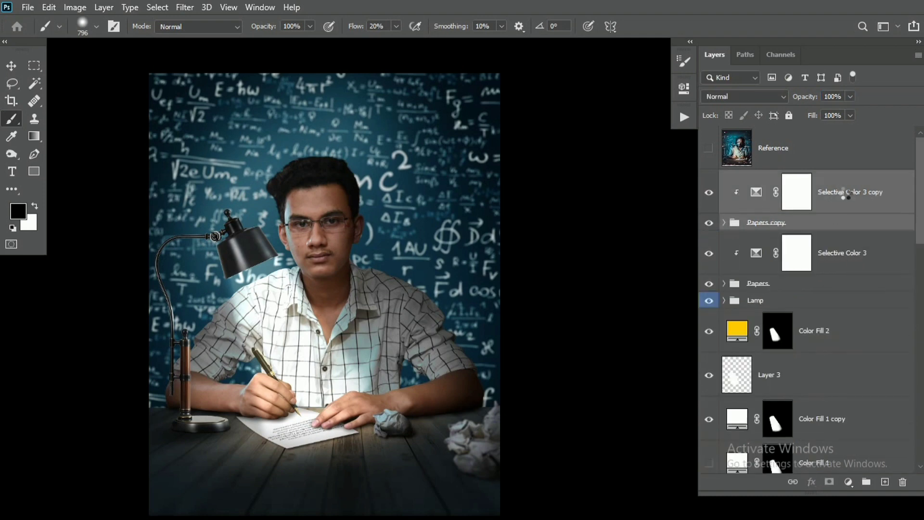
{"action": "right_click", "coordinate": [848, 197]}
{"action": "left_click", "coordinate": [760, 191]}
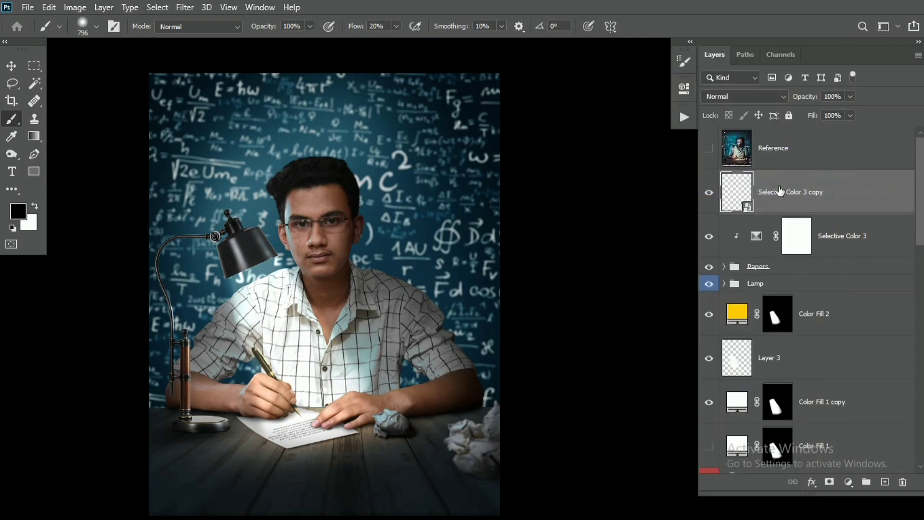
Lasso the single crumpled ball on the duplicated papers and hide it with an inverted layer mask.
{"action": "key", "text": "v"}
{"action": "scroll", "coordinate": [443, 436], "scroll_direction": "down", "scroll_amount": 1}
{"action": "key", "text": "l"}
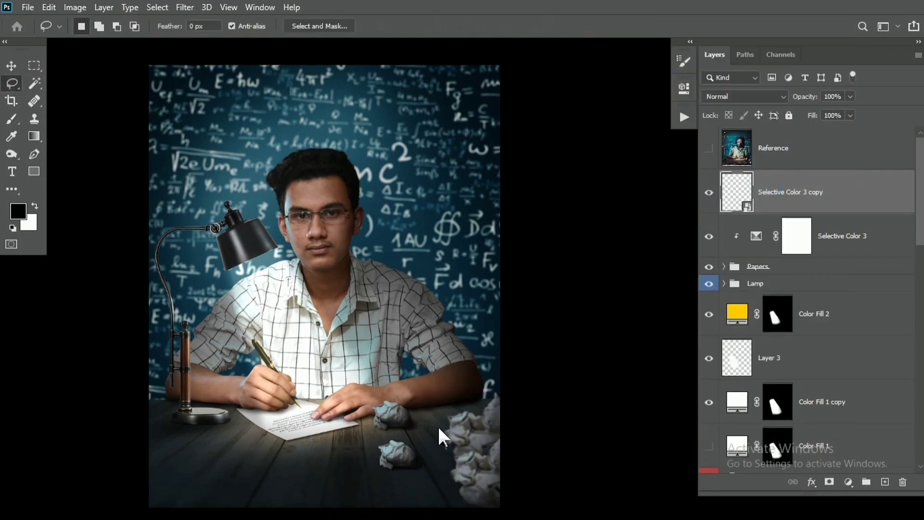
{"action": "left_click", "coordinate": [830, 482]}
{"action": "key", "text": "ctrl+i"}
Free Transform the duplicated papers to 203.10%, rotate them 11.54°, and place them in the lower right foreground of the picture.
{"action": "key", "text": "ctrl+t"}
{"action": "left_click_drag", "start_coordinate": [375, 432], "coordinate": [310, 388]}
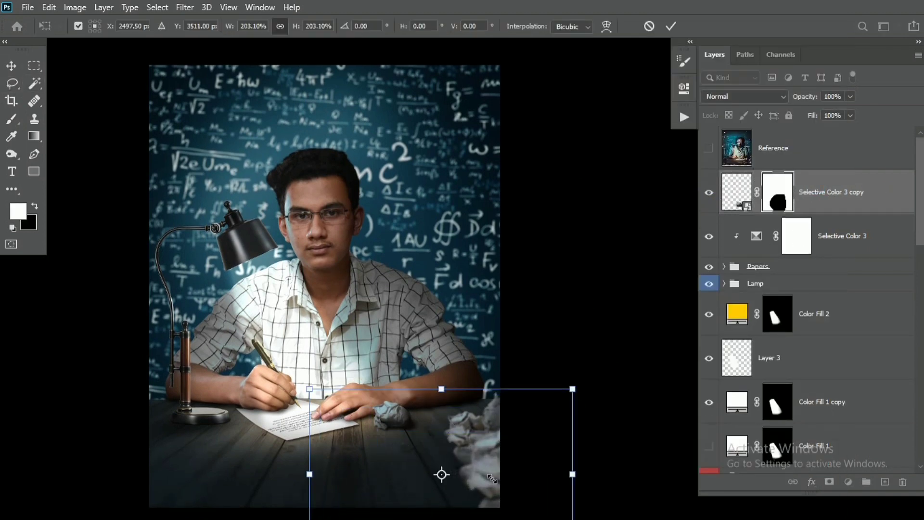
{"action": "left_click_drag", "start_coordinate": [519, 477], "coordinate": [475, 499]}
{"action": "mouse_move", "coordinate": [551, 384]}
{"action": "left_mouse_down"}
{"action": "mouse_move", "coordinate": [413, 472]}
{"action": "mouse_move", "coordinate": [386, 467]}
{"action": "left_mouse_up"}
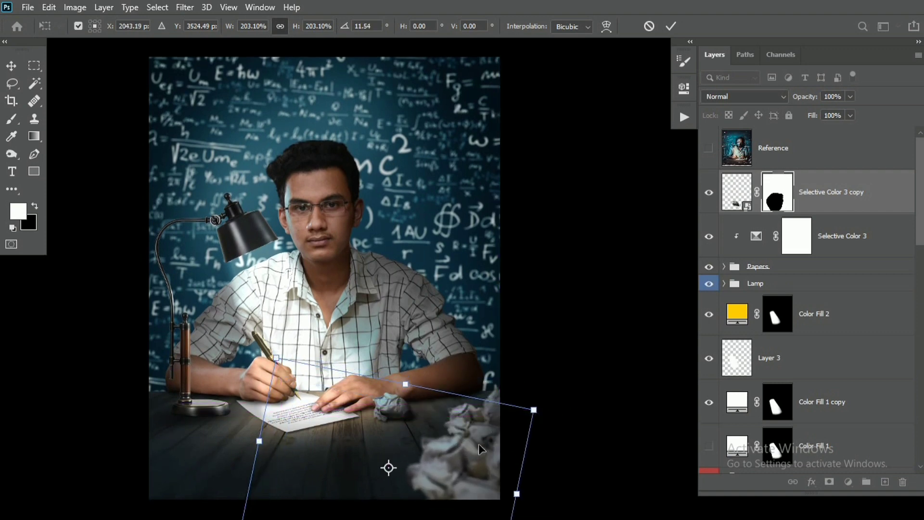
{"action": "key", "text": "Return"}
Create a new layer beneath the enlarged papers and paint a soft black shadow under them.
{"action": "left_click", "coordinate": [837, 240]}
{"action": "left_click", "coordinate": [885, 481]}
{"action": "left_click", "coordinate": [13, 122]}
{"action": "right_click", "coordinate": [439, 472], "text": "alt"}
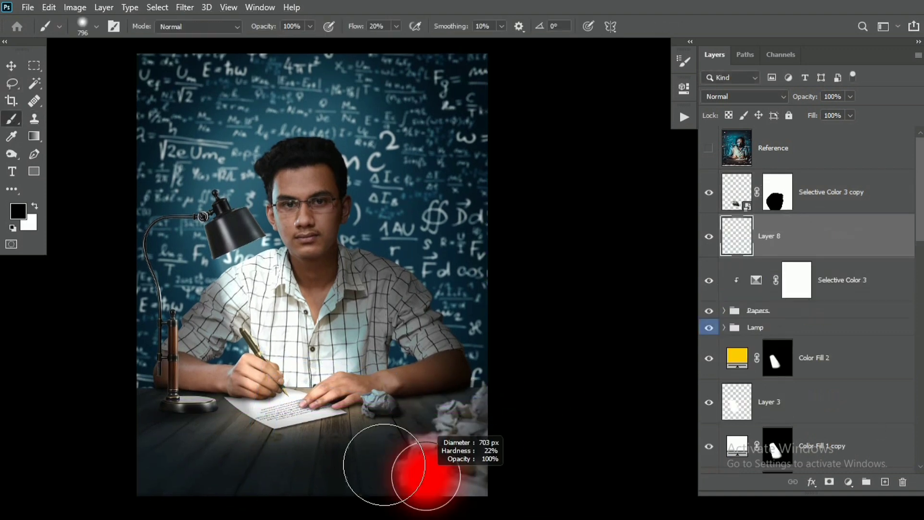
{"action": "left_click_drag", "start_coordinate": [455, 460], "coordinate": [422, 454]}
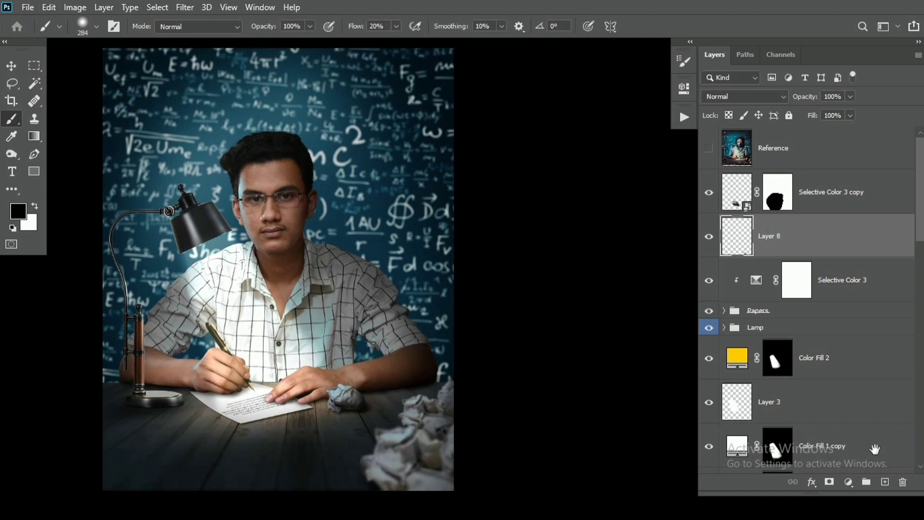
Clip a Curves adjustment with white point output 41 to the foreground papers and paint black on its mask over their lit side.
{"action": "left_click", "coordinate": [838, 193]}
{"action": "left_click", "coordinate": [848, 482]}
{"action": "left_click", "coordinate": [833, 307]}
{"action": "left_click_drag", "start_coordinate": [648, 162], "coordinate": [657, 285]}
{"action": "key", "text": "ctrl+alt+g"}
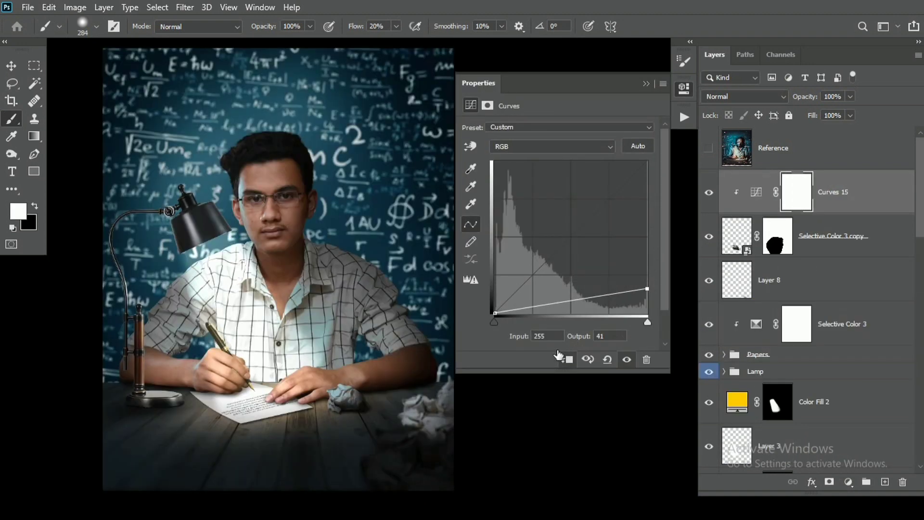
{"action": "mouse_move", "coordinate": [357, 399]}
{"action": "left_mouse_down"}
{"action": "mouse_move", "coordinate": [340, 404]}
{"action": "mouse_move", "coordinate": [393, 363]}
{"action": "left_mouse_up"}
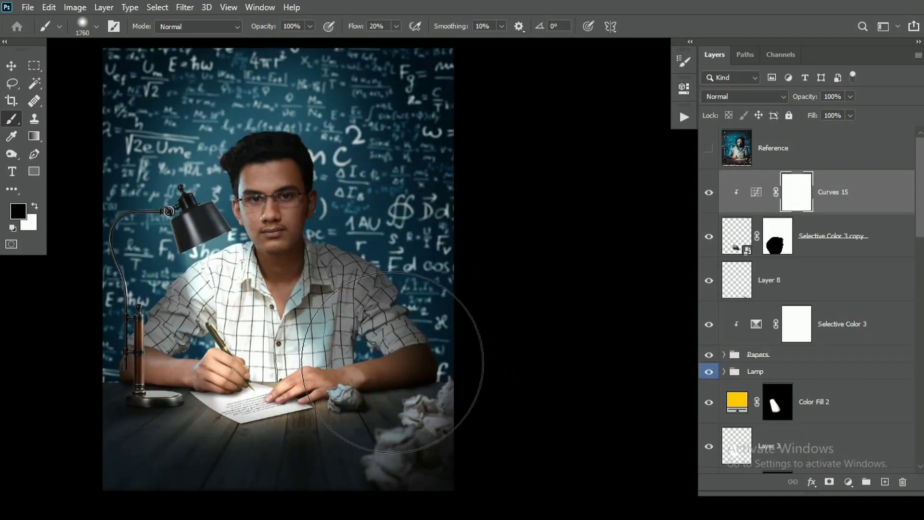
{"action": "left_click_drag", "start_coordinate": [293, 333], "coordinate": [308, 336]}
Apply a Gaussian Blur of 20 pixels to the enlarged foreground papers layer.
{"action": "left_click", "coordinate": [803, 245]}
{"action": "left_click", "coordinate": [184, 7]}
{"action": "mouse_move", "coordinate": [231, 160]}
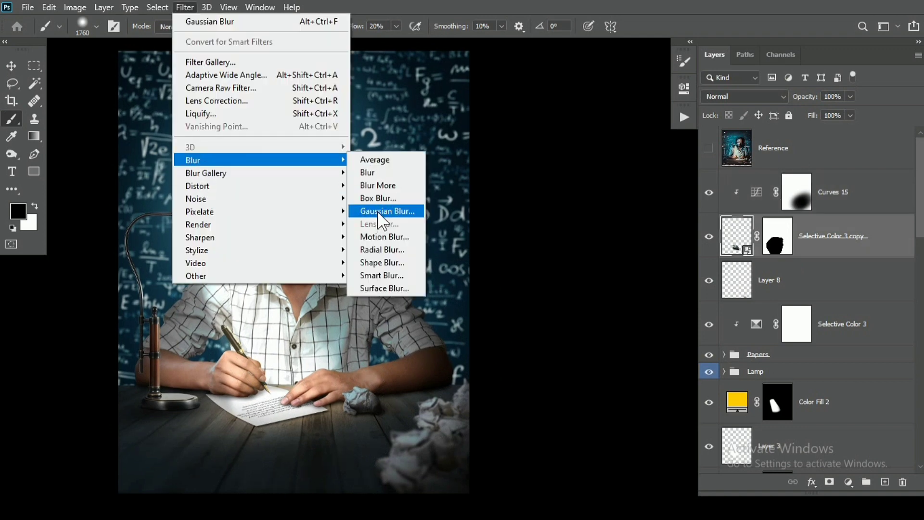
{"action": "left_click", "coordinate": [379, 212]}
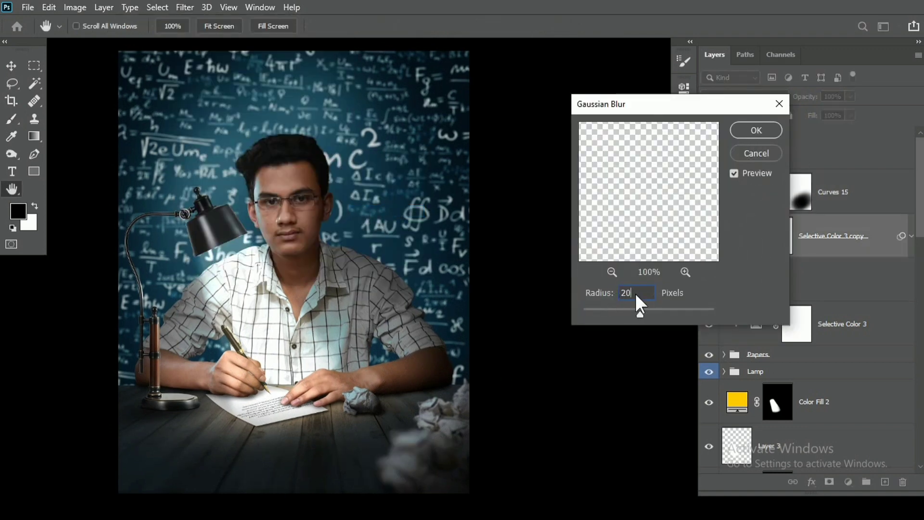
{"action": "key", "text": "Return"}
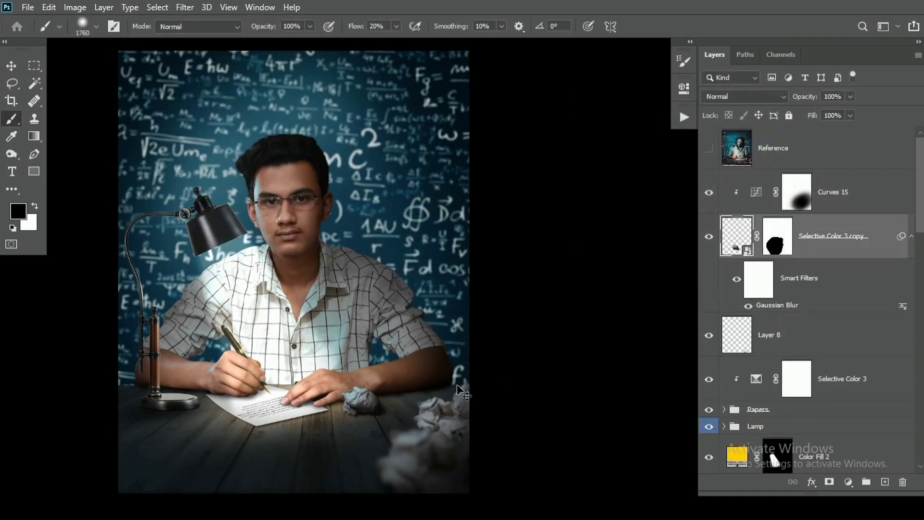
Group all the paper layers, give the group a gray colour label, and rename it Papers.
{"action": "key", "text": "b"}
{"action": "left_click_drag", "start_coordinate": [302, 357], "coordinate": [401, 367]}
{"action": "left_click", "coordinate": [848, 194]}
{"action": "left_click", "coordinate": [805, 405], "text": "shift"}
{"action": "key", "text": "ctrl+g"}
{"action": "right_click", "coordinate": [707, 179]}
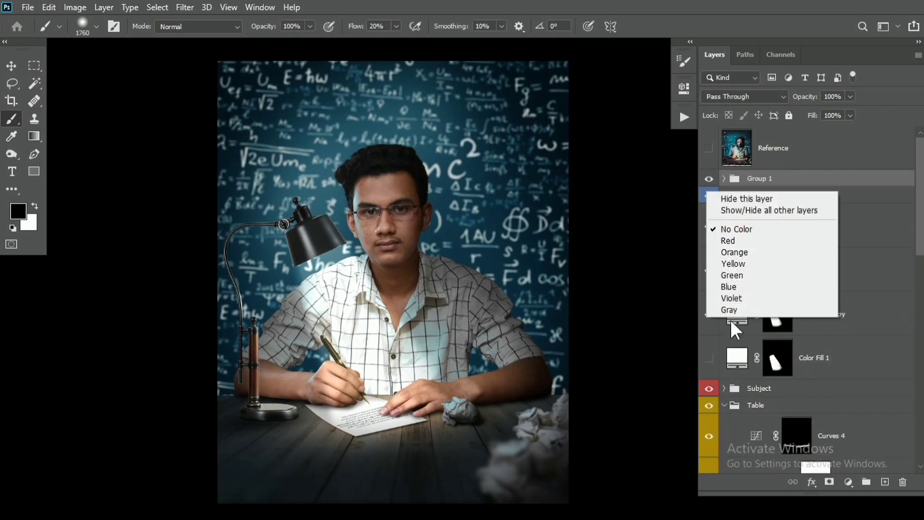
{"action": "left_click", "coordinate": [732, 311]}
{"action": "double_click", "coordinate": [761, 178]}
Lower the white point output of the Curves 9 adjustment above the formula background to 146.
{"action": "left_click_drag", "start_coordinate": [570, 320], "coordinate": [541, 313]}
{"action": "scroll", "coordinate": [818, 430], "scroll_direction": "down", "scroll_amount": 10}
{"action": "left_click_drag", "start_coordinate": [647, 195], "coordinate": [649, 224]}
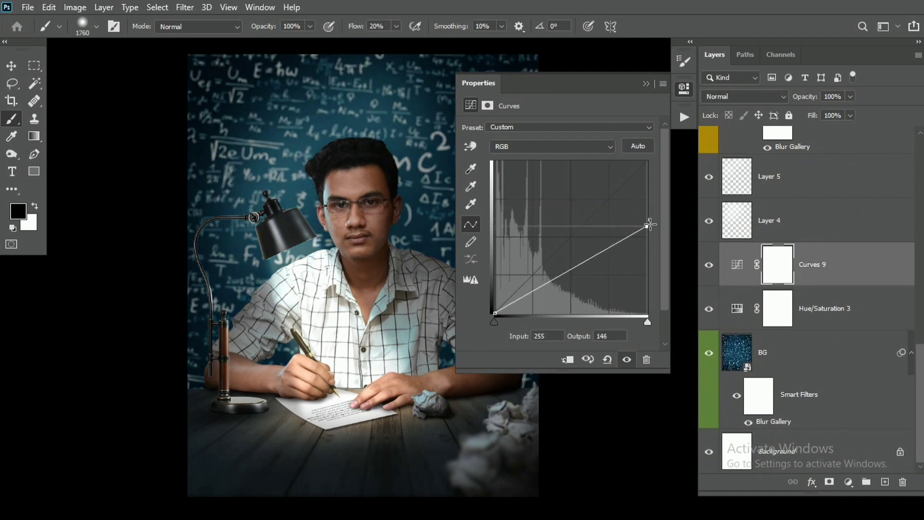
{"action": "left_click", "coordinate": [647, 83]}
Add a clipped Selective Color adjustment in the Lamp group and raise the black amount in the whites to darken the lamp's light fringes.
{"action": "left_click_drag", "start_coordinate": [202, 229], "coordinate": [295, 253]}
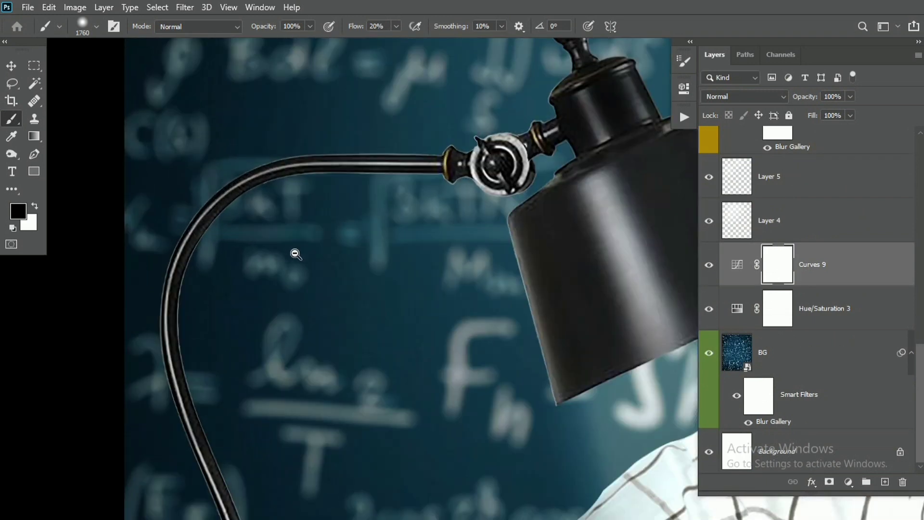
{"action": "left_click_drag", "start_coordinate": [288, 301], "coordinate": [317, 268]}
{"action": "scroll", "coordinate": [881, 312], "scroll_direction": "up", "scroll_amount": 10}
{"action": "left_click", "coordinate": [724, 405]}
{"action": "left_click", "coordinate": [724, 195]}
{"action": "left_click", "coordinate": [860, 226]}
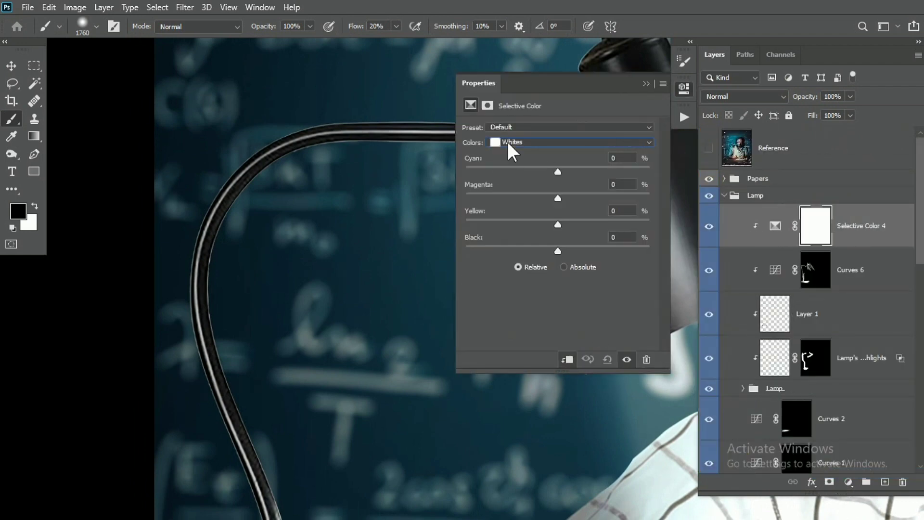
{"action": "left_click", "coordinate": [509, 144]}
{"action": "left_click", "coordinate": [515, 220]}
{"action": "left_click_drag", "start_coordinate": [558, 251], "coordinate": [677, 253]}
{"action": "left_click", "coordinate": [646, 83]}
Free Transform Curves 15, the foreground papers and Layer 8 together, rotating them -5.14° and shifting them toward the lower right corner.
{"action": "left_click_drag", "start_coordinate": [602, 241], "coordinate": [496, 256]}
{"action": "right_click", "coordinate": [451, 244]}
{"action": "left_click", "coordinate": [474, 251]}
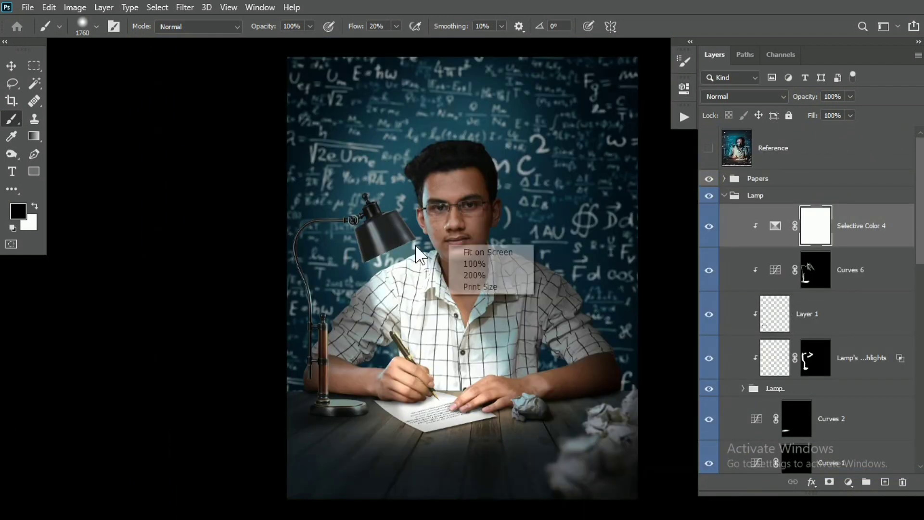
{"action": "left_click_drag", "start_coordinate": [425, 244], "coordinate": [372, 244]}
{"action": "left_click", "coordinate": [724, 178]}
{"action": "left_click", "coordinate": [851, 209]}
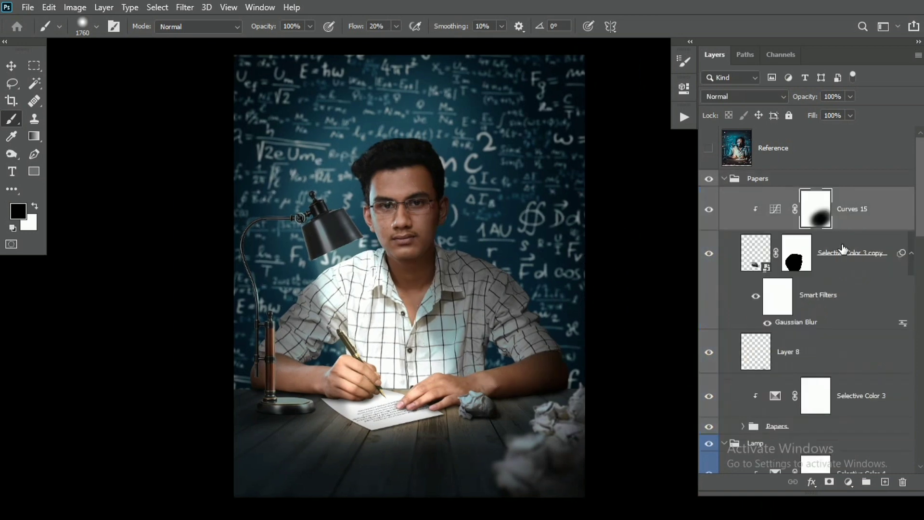
{"action": "left_click", "coordinate": [819, 346], "text": "shift"}
{"action": "key", "text": "ctrl+t"}
{"action": "left_click_drag", "start_coordinate": [268, 179], "coordinate": [251, 195]}
{"action": "left_click_drag", "start_coordinate": [568, 436], "coordinate": [567, 453]}
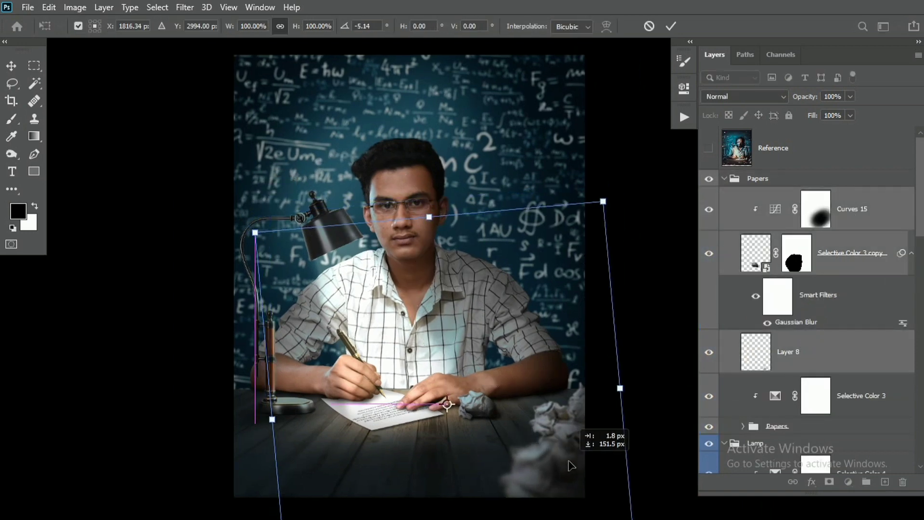
{"action": "key", "text": "Return"}
Add a clipped Curves adjustment above Brightness/Contrast 1 in the Subject group.
{"action": "left_click_drag", "start_coordinate": [489, 298], "coordinate": [463, 293]}
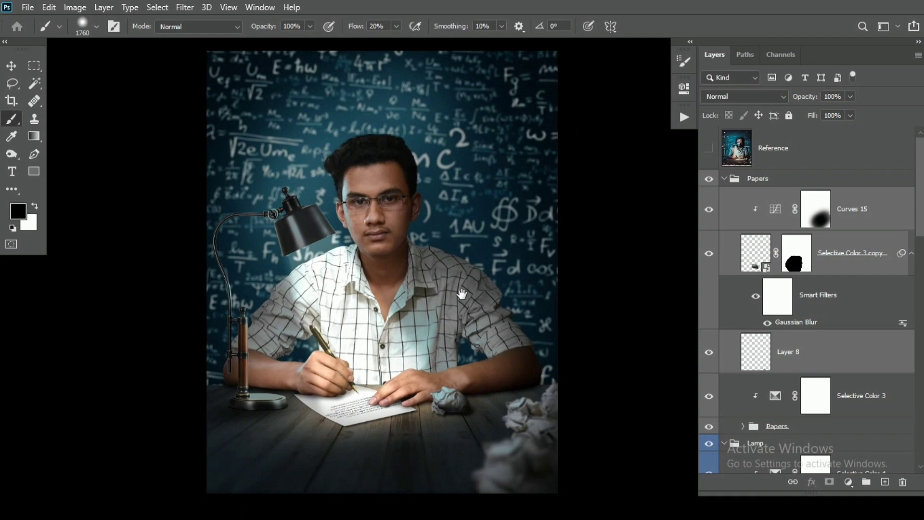
{"action": "scroll", "coordinate": [811, 344], "scroll_direction": "down", "scroll_amount": 7}
{"action": "scroll", "coordinate": [804, 350], "scroll_direction": "up", "scroll_amount": 4}
{"action": "left_click", "coordinate": [724, 312]}
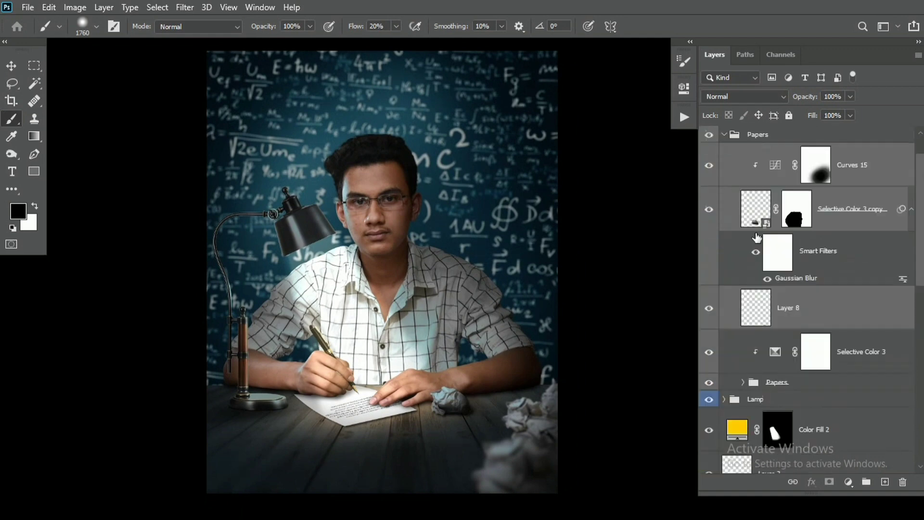
{"action": "left_click", "coordinate": [724, 135]}
{"action": "scroll", "coordinate": [786, 286], "scroll_direction": "down", "scroll_amount": 3}
{"action": "scroll", "coordinate": [786, 287], "scroll_direction": "down", "scroll_amount": 2}
{"action": "left_click", "coordinate": [724, 166]}
{"action": "left_click", "coordinate": [855, 202]}
{"action": "left_click", "coordinate": [849, 482]}
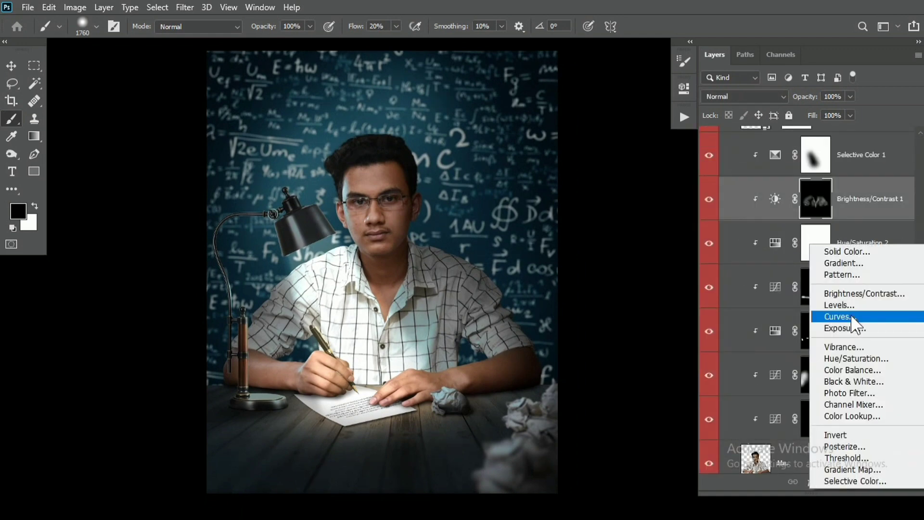
{"action": "left_click", "coordinate": [840, 318]}
{"action": "left_click", "coordinate": [646, 84]}
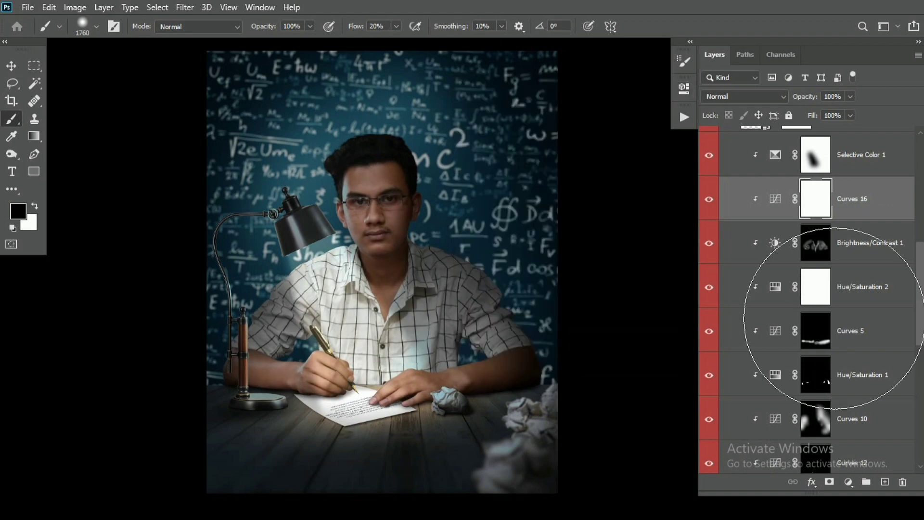
Delete the default layer mask from the Curves 16 adjustment.
{"action": "scroll", "coordinate": [823, 307], "scroll_direction": "up", "scroll_amount": 1}
{"action": "scroll", "coordinate": [823, 307], "scroll_direction": "up", "scroll_amount": 1}
{"action": "right_click", "coordinate": [818, 239]}
{"action": "key", "text": "Escape"}
{"action": "right_click", "coordinate": [820, 291]}
{"action": "left_click", "coordinate": [814, 313]}
Load the light beam's Color Fill mask as a selection, turn it into a mask on Curves 16, and invert that mask.
{"action": "scroll", "coordinate": [840, 355], "scroll_direction": "down", "scroll_amount": 8}
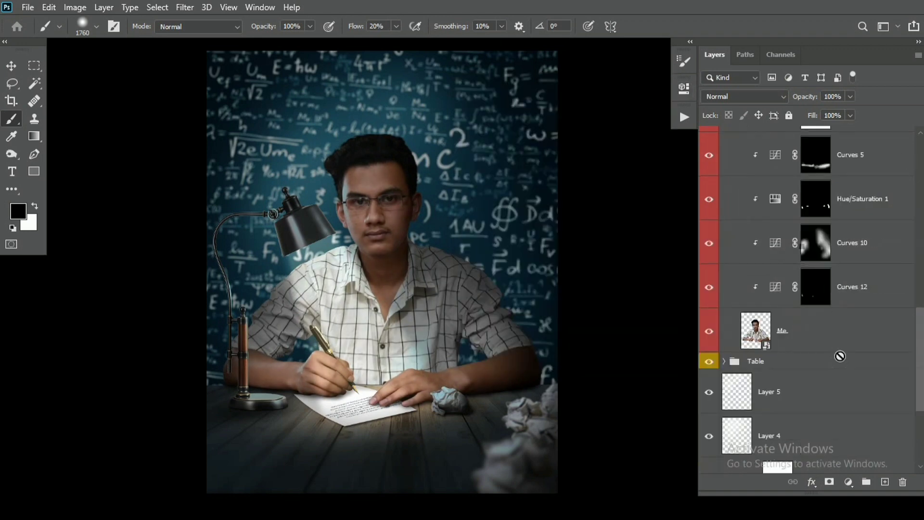
{"action": "scroll", "coordinate": [844, 341], "scroll_direction": "up", "scroll_amount": 7}
{"action": "scroll", "coordinate": [844, 341], "scroll_direction": "up", "scroll_amount": 4}
{"action": "left_click", "coordinate": [778, 229], "text": "ctrl"}
{"action": "scroll", "coordinate": [819, 391], "scroll_direction": "down", "scroll_amount": 6}
{"action": "left_click", "coordinate": [829, 482]}
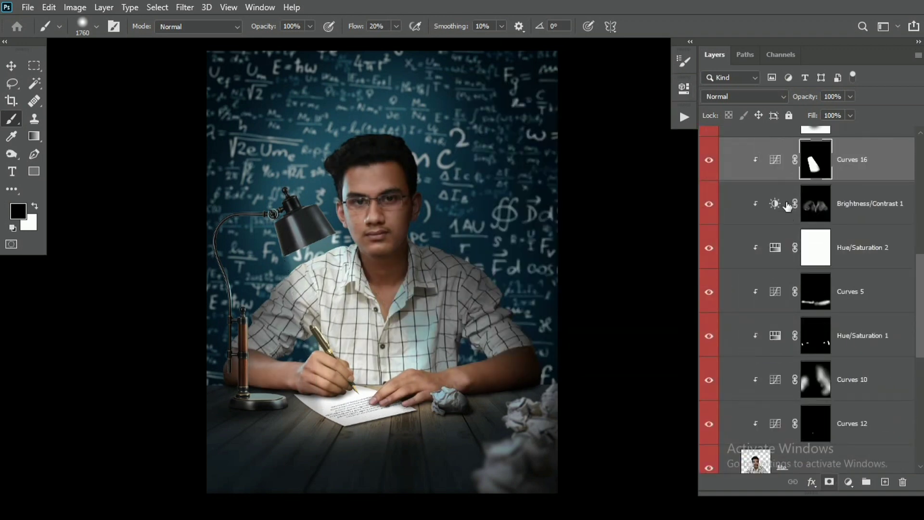
{"action": "left_click", "coordinate": [709, 160]}
{"action": "left_click", "coordinate": [709, 160]}
{"action": "key", "text": "ctrl+i"}
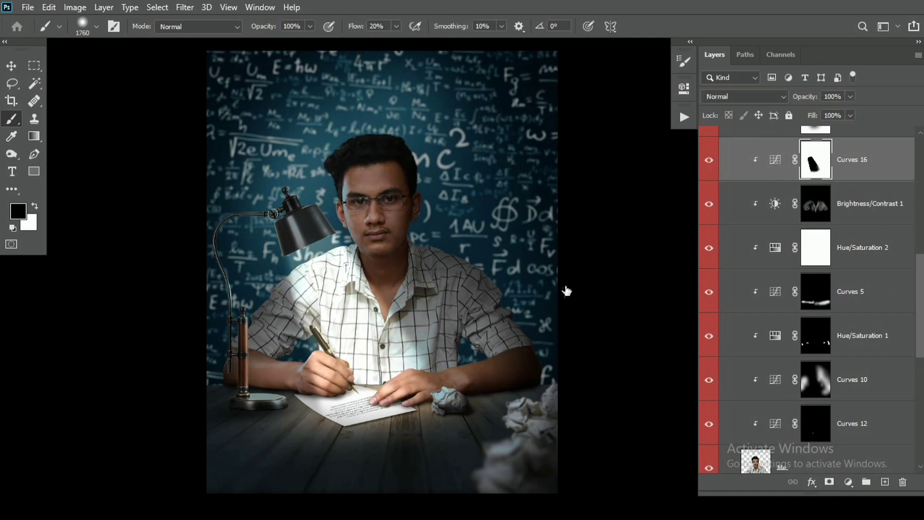
Lower the white point of the red channel in Curves 16 to cool the subject outside the light beam.
{"action": "double_click", "coordinate": [776, 160]}
{"action": "left_click", "coordinate": [593, 146]}
{"action": "left_click", "coordinate": [577, 169]}
{"action": "left_click_drag", "start_coordinate": [648, 161], "coordinate": [652, 187]}
{"action": "left_click", "coordinate": [646, 83]}
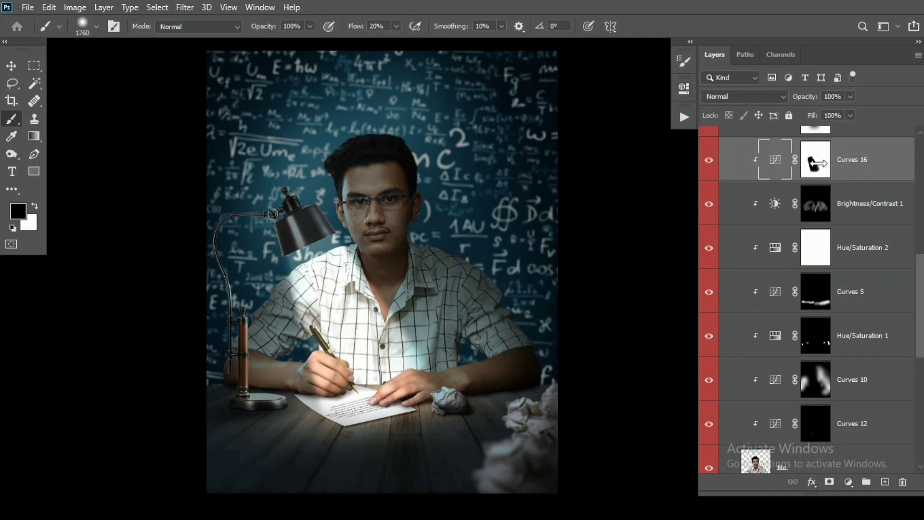
Paint black on the Curves 16 mask over the subject's face with a soft brush of about 1005 pixels.
{"action": "left_click", "coordinate": [816, 160]}
{"action": "right_click", "coordinate": [366, 200], "text": "alt"}
{"action": "mouse_move", "coordinate": [368, 199]}
{"action": "left_mouse_down"}
{"action": "mouse_move", "coordinate": [379, 211]}
{"action": "mouse_move", "coordinate": [349, 203]}
{"action": "mouse_move", "coordinate": [347, 179]}
{"action": "left_mouse_up"}
{"action": "scroll", "coordinate": [808, 288], "scroll_direction": "down", "scroll_amount": 8}
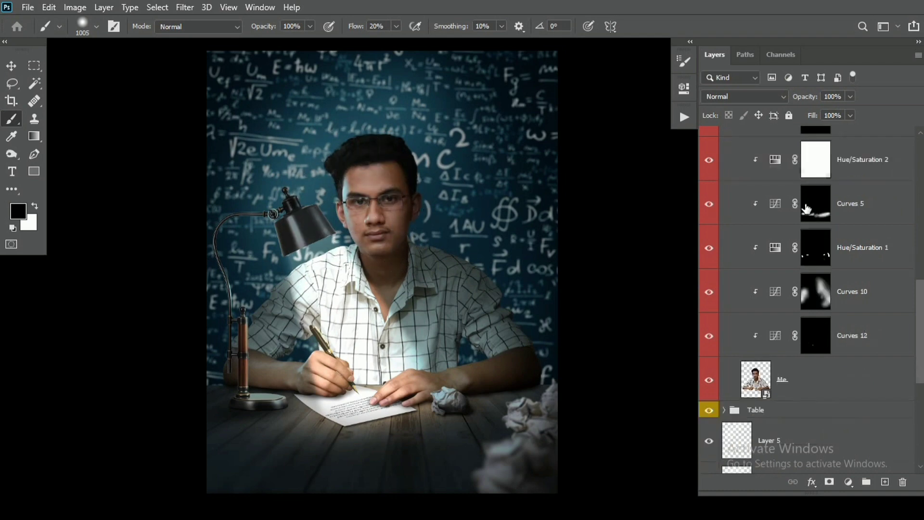
Open the Curves 9 adjustment above the backdrop to check its settings.
{"action": "double_click", "coordinate": [737, 264]}
{"action": "left_click", "coordinate": [684, 88]}
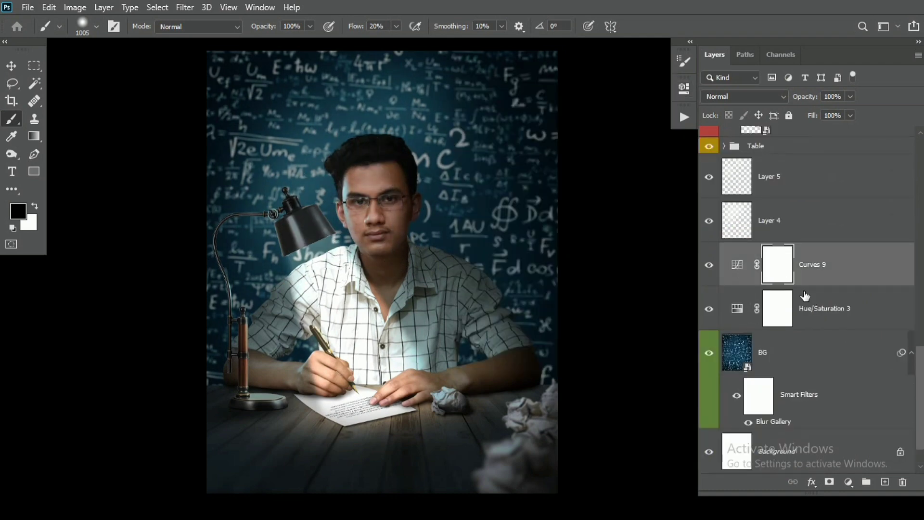
Collapse the Subject group and put the light beam layers from Color Fill 2 down to Color Fill 1 into one group.
{"action": "scroll", "coordinate": [818, 293], "scroll_direction": "up", "scroll_amount": 15}
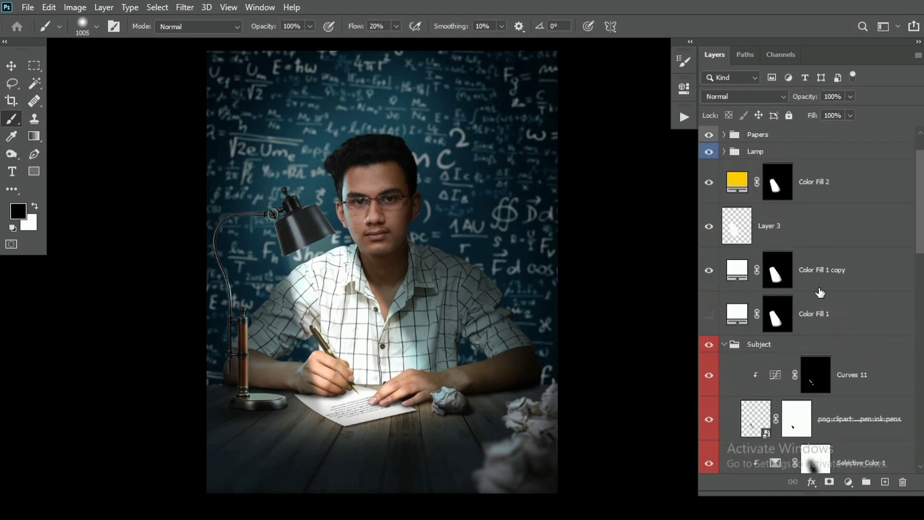
{"action": "scroll", "coordinate": [820, 294], "scroll_direction": "up", "scroll_amount": 1}
{"action": "left_click", "coordinate": [724, 388]}
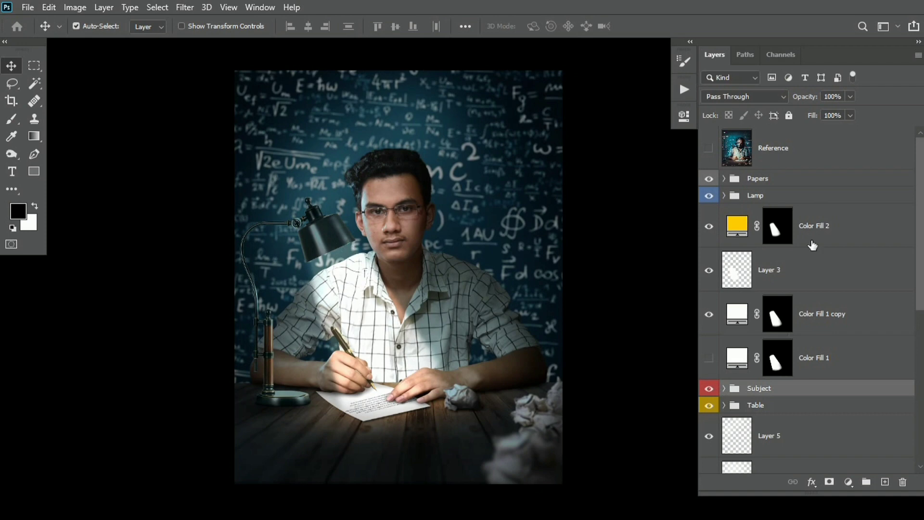
{"action": "left_click", "coordinate": [811, 240]}
{"action": "left_click", "coordinate": [809, 355], "text": "shift"}
{"action": "key", "text": "ctrl+g"}
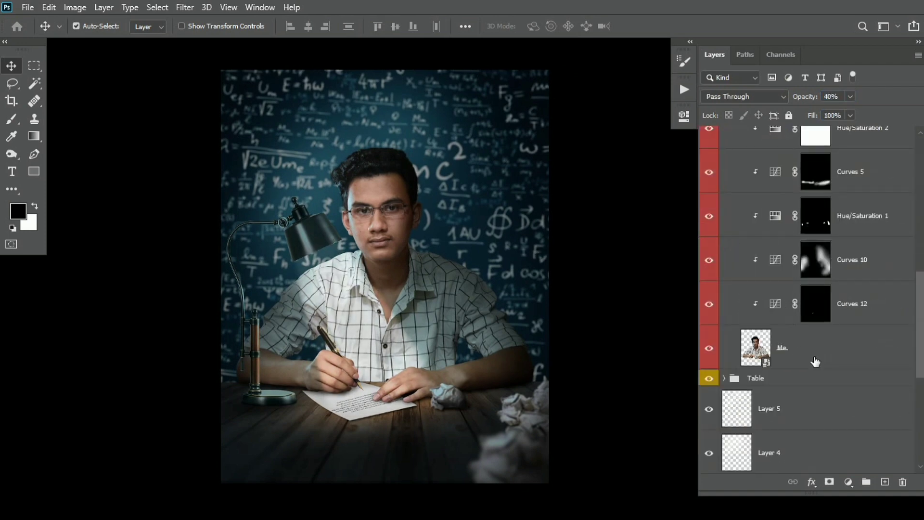
Apply a Field Blur to the Me layer, with a 0 px pin on the shirt and 2 px pins towards the outer edges.
{"action": "left_click", "coordinate": [815, 361]}
{"action": "left_click", "coordinate": [185, 7]}
{"action": "left_click", "coordinate": [369, 172]}
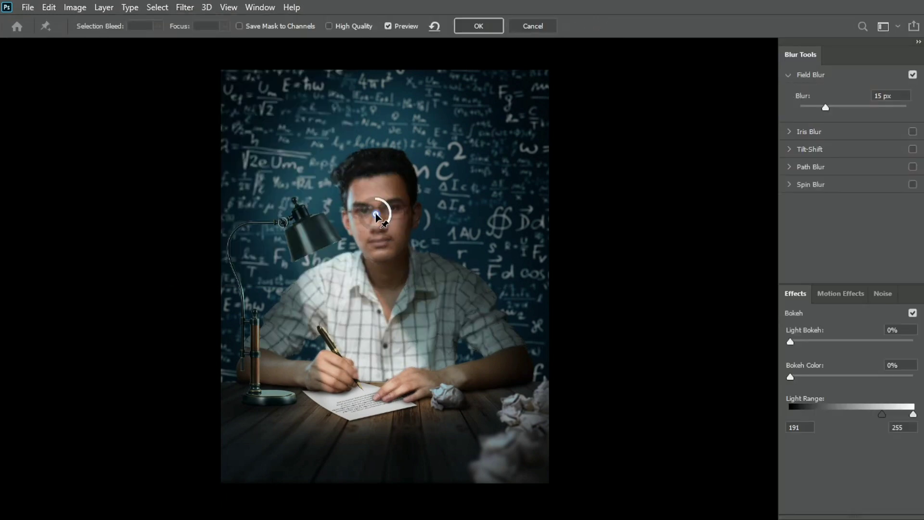
{"action": "left_click", "coordinate": [384, 242]}
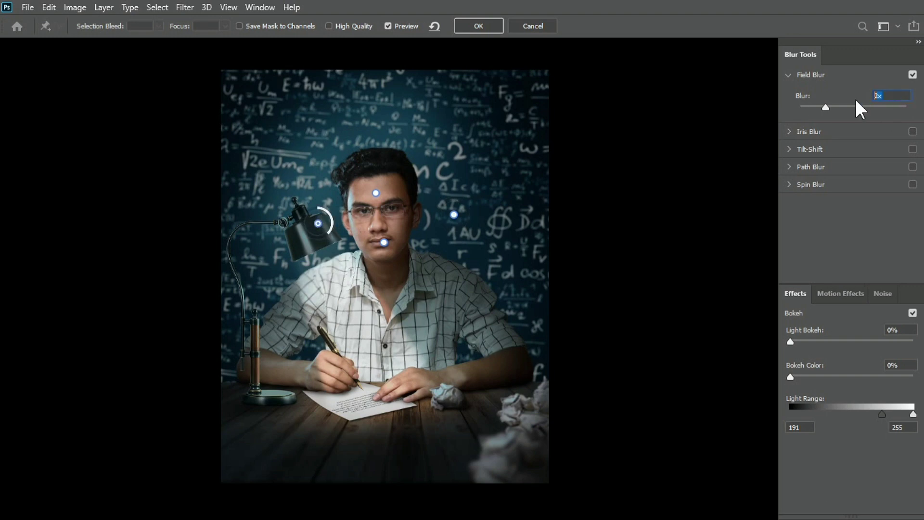
{"action": "left_click", "coordinate": [386, 342]}
{"action": "type", "text": "0"}
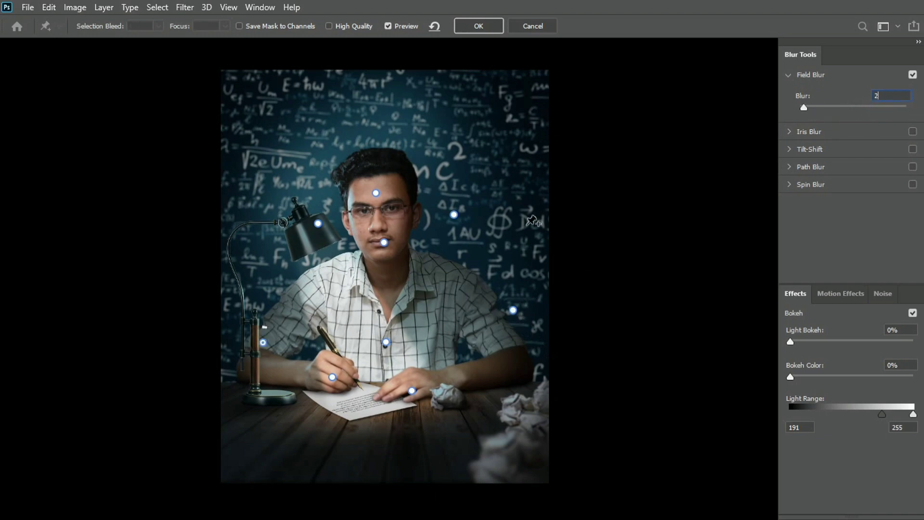
{"action": "key", "text": "Return"}
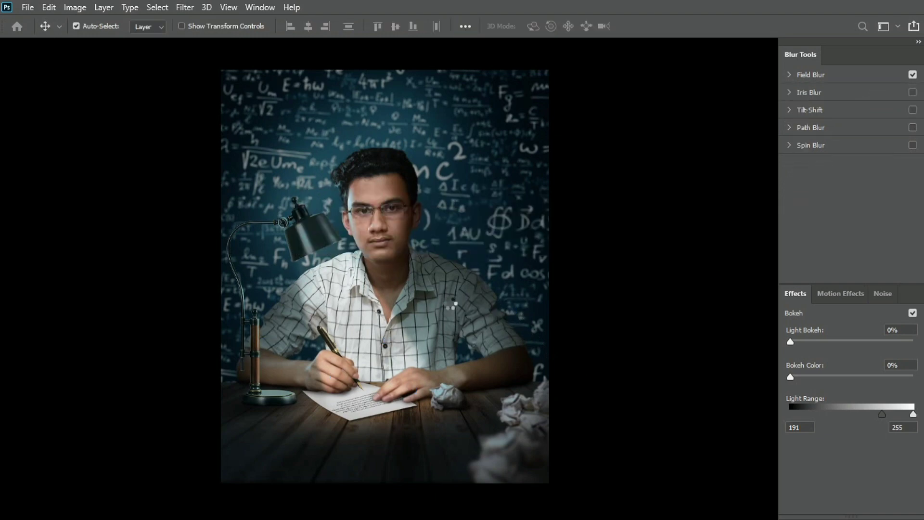
Apply a Field Blur to the pen layer with pins along the pen, using 2 px of blur at its middle.
{"action": "scroll", "coordinate": [808, 288], "scroll_direction": "up", "scroll_amount": 5}
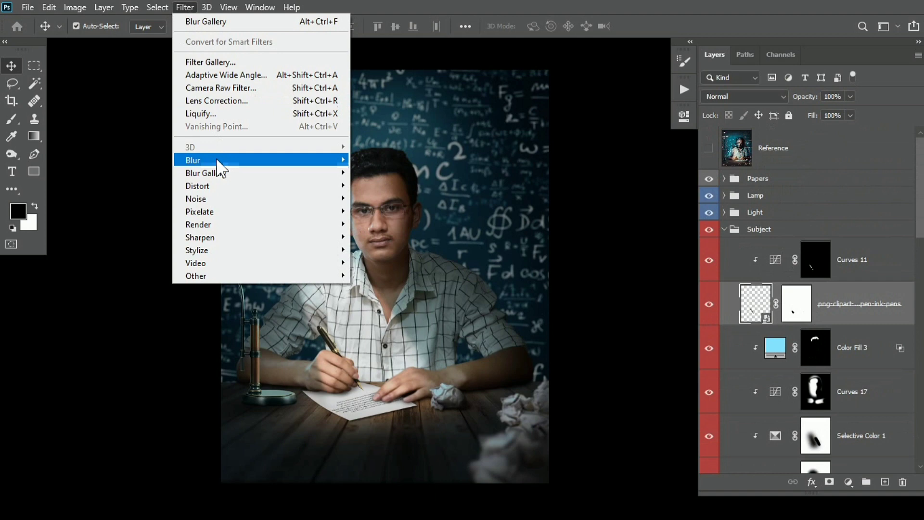
{"action": "left_click", "coordinate": [400, 171]}
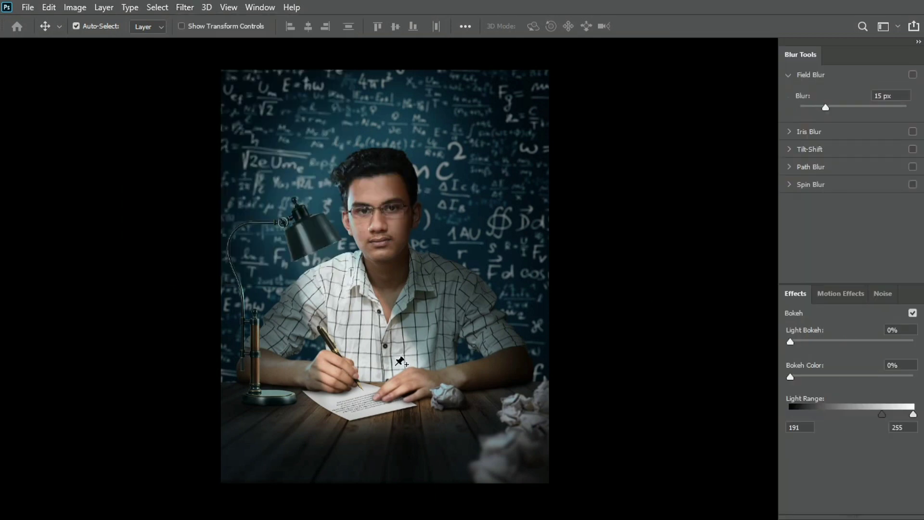
{"action": "key", "text": "Return"}
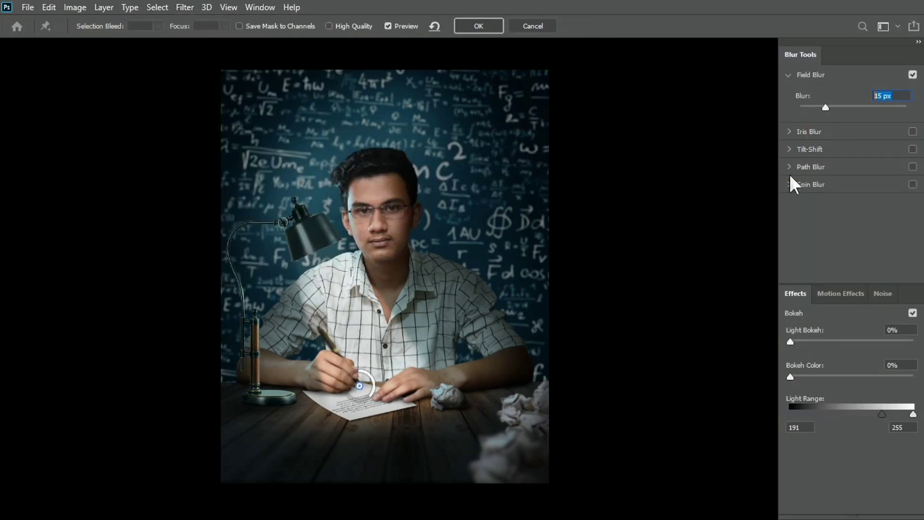
{"action": "left_click", "coordinate": [334, 356]}
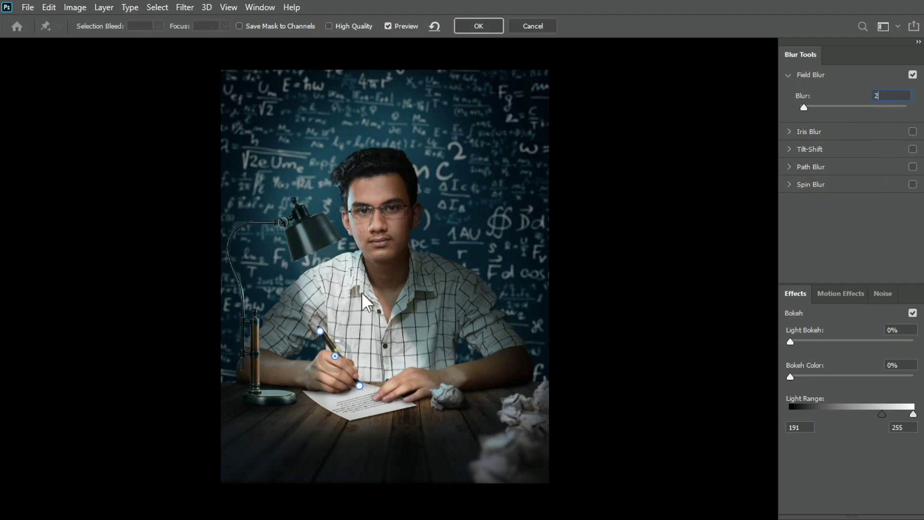
{"action": "key", "text": "Return"}
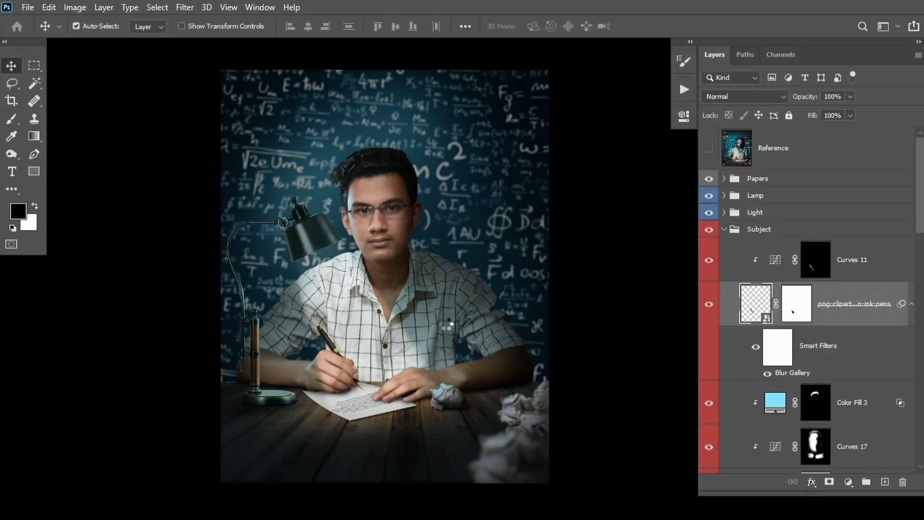
Apply a Field Blur to the lamp layer in the Lamp group, with pins on the shade, the arm and the base.
{"action": "left_click", "coordinate": [727, 229]}
{"action": "left_click", "coordinate": [726, 195]}
{"action": "scroll", "coordinate": [786, 259], "scroll_direction": "down", "scroll_amount": 3}
{"action": "left_click", "coordinate": [786, 259]}
{"action": "left_click", "coordinate": [185, 7]}
{"action": "mouse_move", "coordinate": [232, 173]}
{"action": "left_click", "coordinate": [381, 173]}
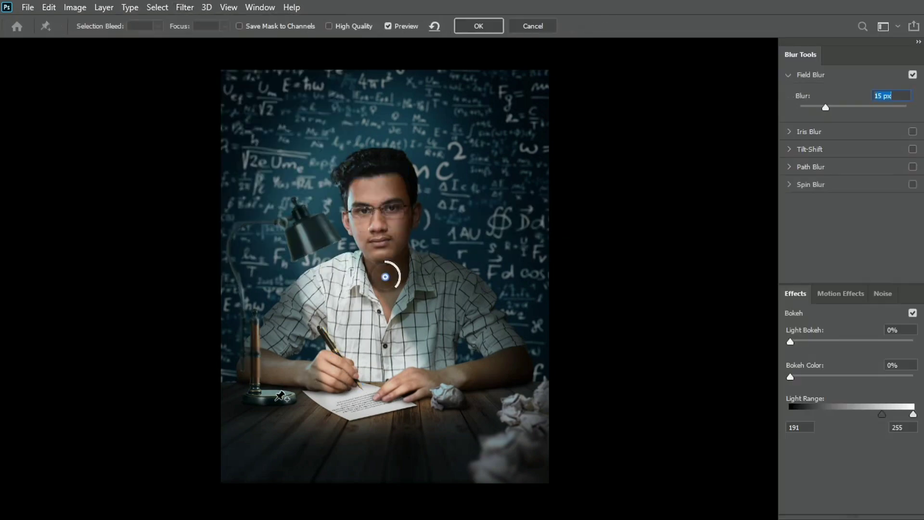
{"action": "left_click", "coordinate": [230, 267]}
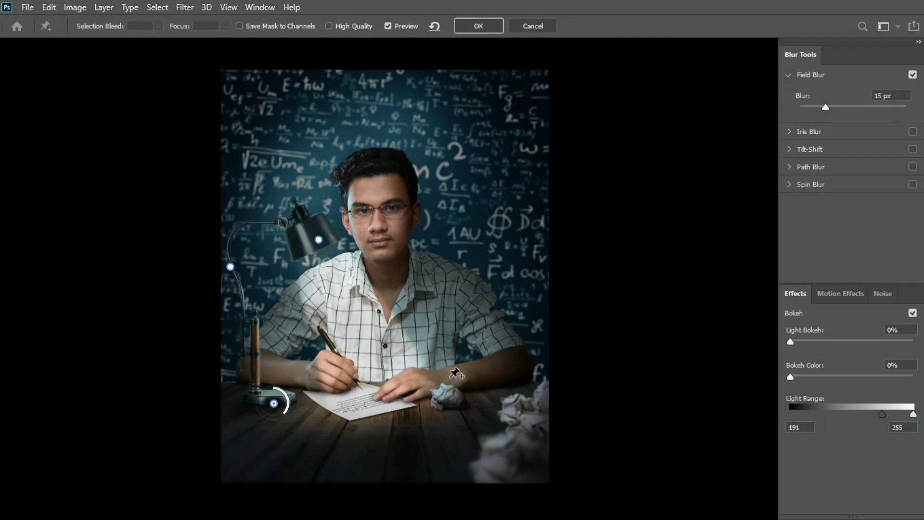
{"action": "key", "text": "Return"}
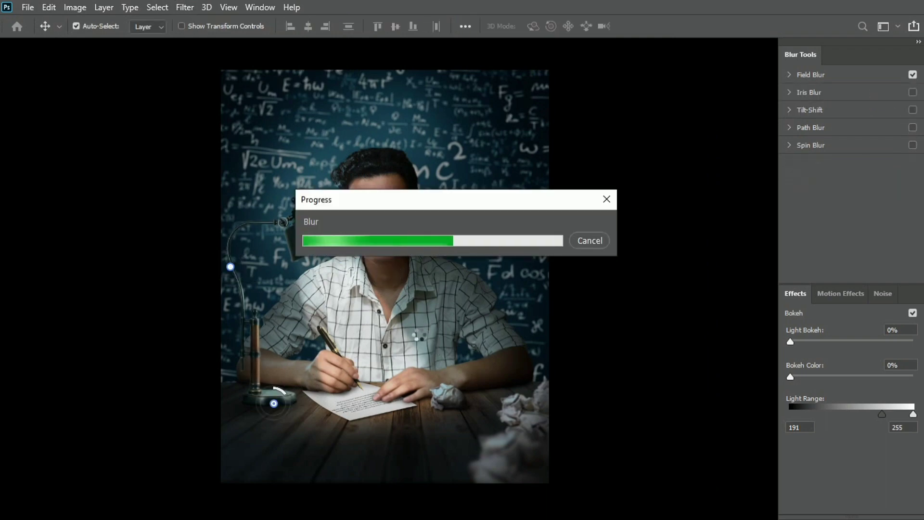
Add another Gaussian Blur smart filter to the Page layer in the Table group.
{"action": "scroll", "coordinate": [757, 212], "scroll_direction": "up", "scroll_amount": 6}
{"action": "left_click", "coordinate": [724, 196]}
{"action": "scroll", "coordinate": [736, 223], "scroll_direction": "down", "scroll_amount": 1}
{"action": "left_click", "coordinate": [725, 202]}
{"action": "scroll", "coordinate": [726, 206], "scroll_direction": "down", "scroll_amount": 1}
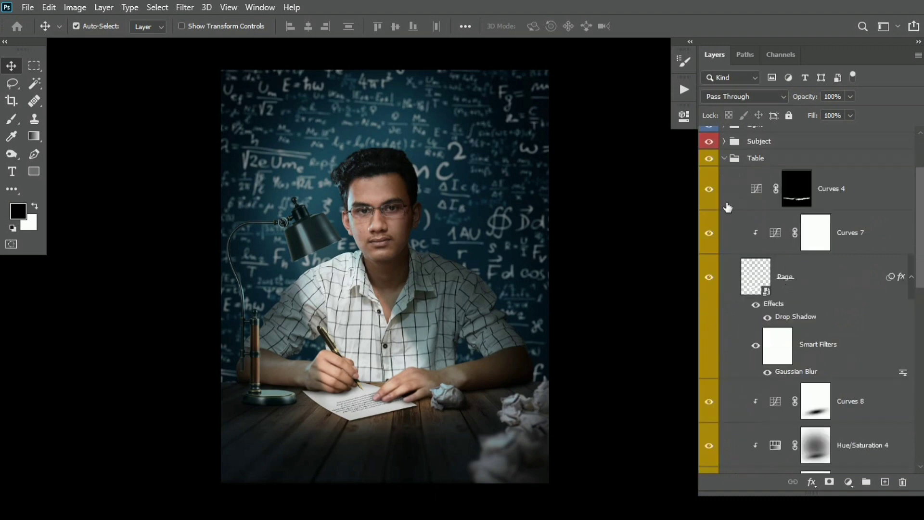
{"action": "left_click", "coordinate": [748, 282]}
{"action": "left_click", "coordinate": [185, 8]}
{"action": "mouse_move", "coordinate": [197, 159]}
{"action": "left_click", "coordinate": [377, 210]}
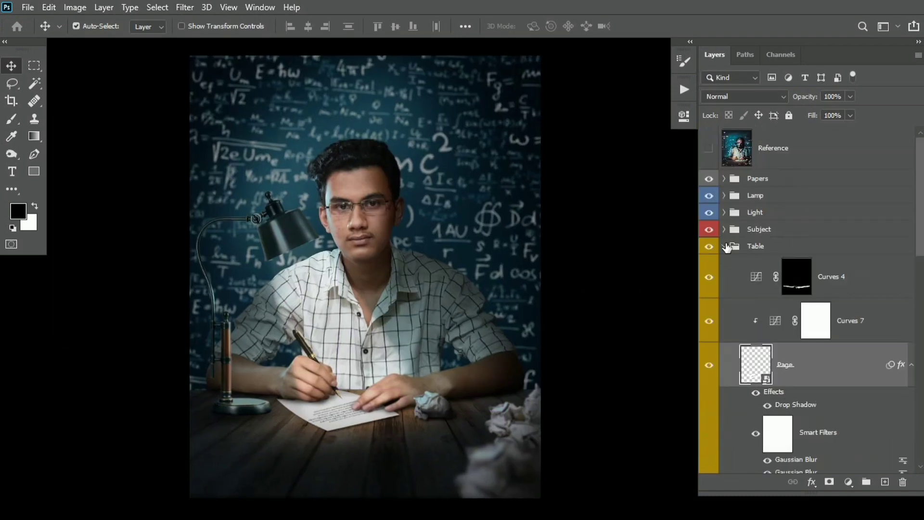
Clip a new Curves adjustment to the Subject group, moving the red channel's black point inward and lowering its white point.
{"action": "left_click", "coordinate": [848, 483]}
{"action": "left_click", "coordinate": [831, 309]}
{"action": "key", "text": "ctrl+alt+g"}
{"action": "left_click", "coordinate": [513, 174]}
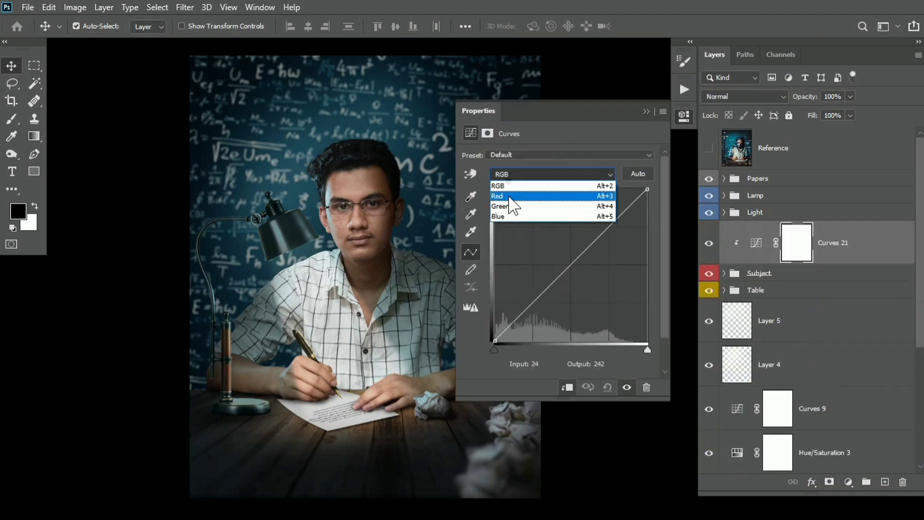
{"action": "left_click", "coordinate": [509, 196]}
{"action": "left_click_drag", "start_coordinate": [495, 349], "coordinate": [499, 349]}
{"action": "left_click_drag", "start_coordinate": [647, 189], "coordinate": [658, 198]}
{"action": "left_click", "coordinate": [646, 111]}
Clip a new Curves adjustment to the Papers group, setting the red channel's black point input to 8 and lowering its white point.
{"action": "left_click", "coordinate": [763, 179]}
{"action": "left_click", "coordinate": [849, 482]}
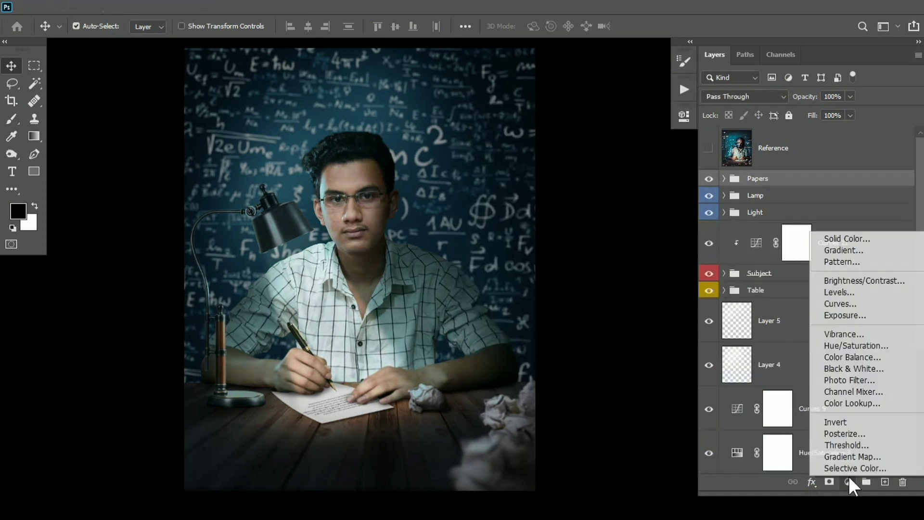
{"action": "left_click", "coordinate": [846, 303]}
{"action": "left_click", "coordinate": [565, 388]}
{"action": "left_click", "coordinate": [552, 175]}
{"action": "left_click", "coordinate": [510, 197]}
{"action": "left_click_drag", "start_coordinate": [495, 349], "coordinate": [499, 350]}
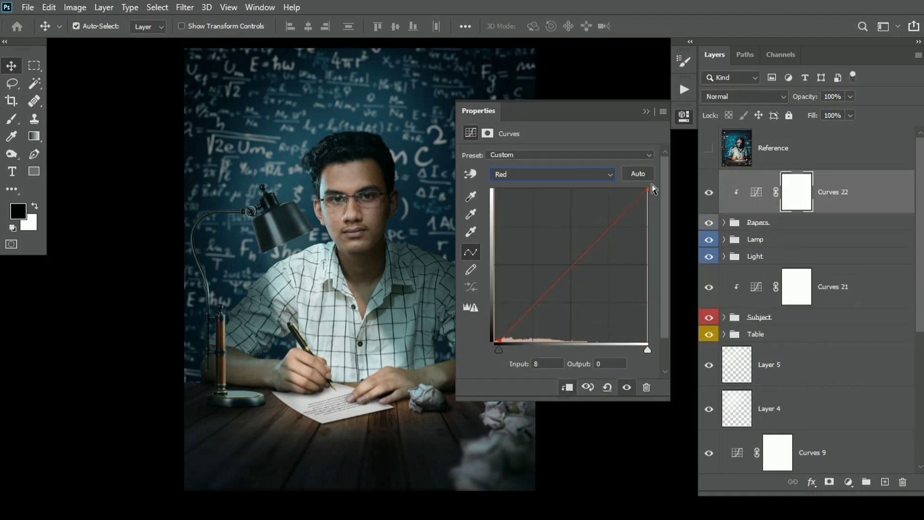
{"action": "left_click_drag", "start_coordinate": [647, 189], "coordinate": [651, 195]}
{"action": "left_click", "coordinate": [647, 111]}
Open Bekenstein–Hawking_entropy_formula.png, select its black characters with Color Range, and copy them to a new layer.
{"action": "key", "text": "ctrl+o"}
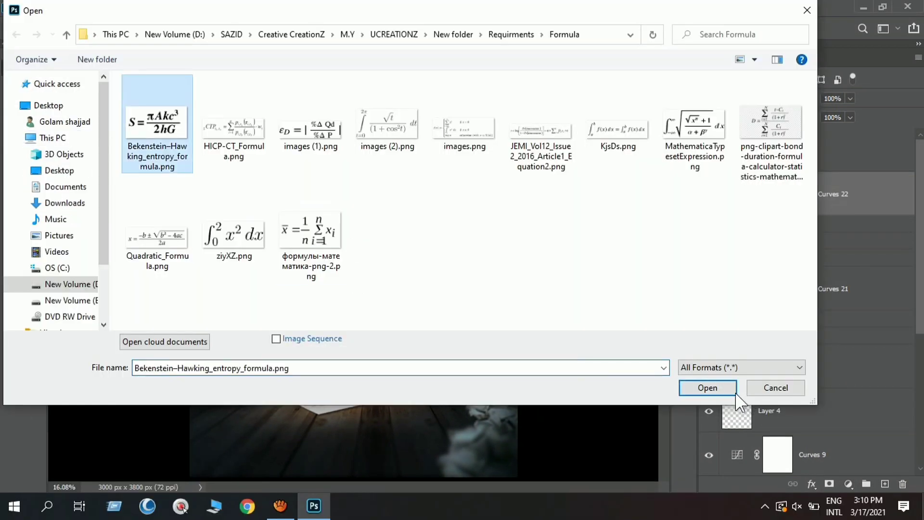
{"action": "left_click", "coordinate": [735, 393]}
{"action": "left_click", "coordinate": [157, 8]}
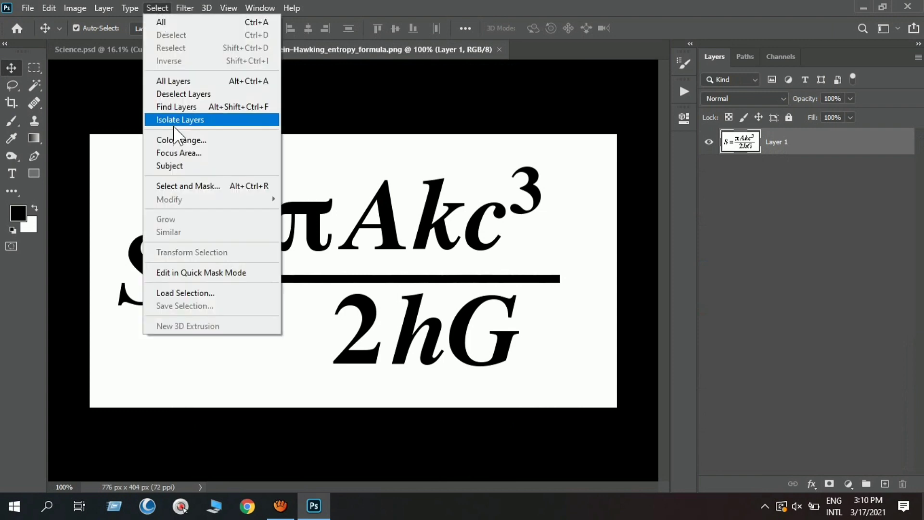
{"action": "left_click", "coordinate": [212, 138]}
{"action": "left_click", "coordinate": [471, 42]}
{"action": "left_click", "coordinate": [438, 196]}
{"action": "left_click", "coordinate": [594, 53]}
{"action": "key", "text": "v"}
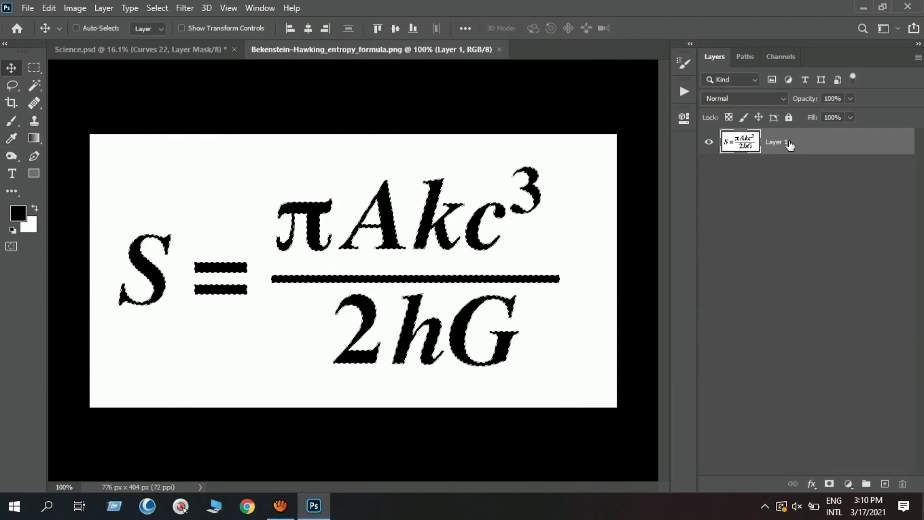
{"action": "key", "text": "ctrl+j"}
Bring the formula into Science.psd, enlarge it, and place it over the table's lower-left corner.
{"action": "left_click_drag", "start_coordinate": [192, 46], "coordinate": [346, 329]}
{"action": "key", "text": "ctrl+t"}
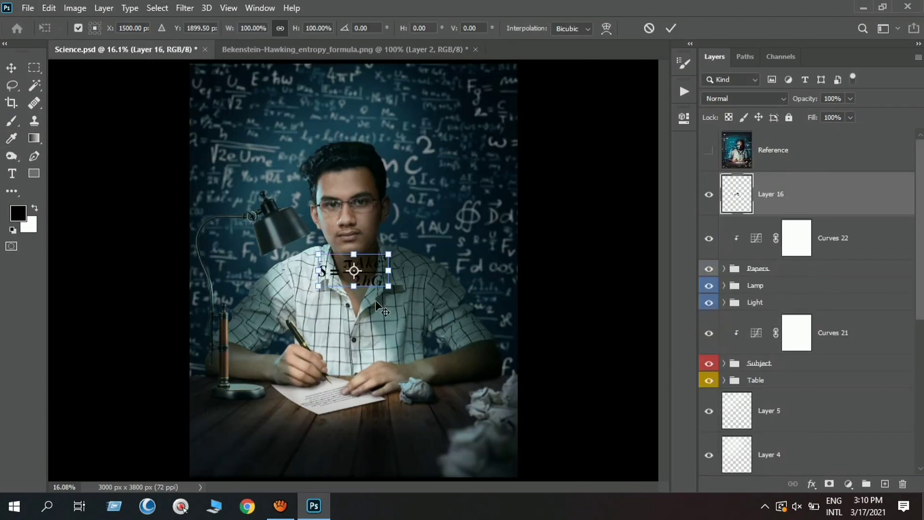
{"action": "left_click_drag", "start_coordinate": [377, 278], "coordinate": [246, 469]}
{"action": "left_click_drag", "start_coordinate": [247, 450], "coordinate": [297, 455]}
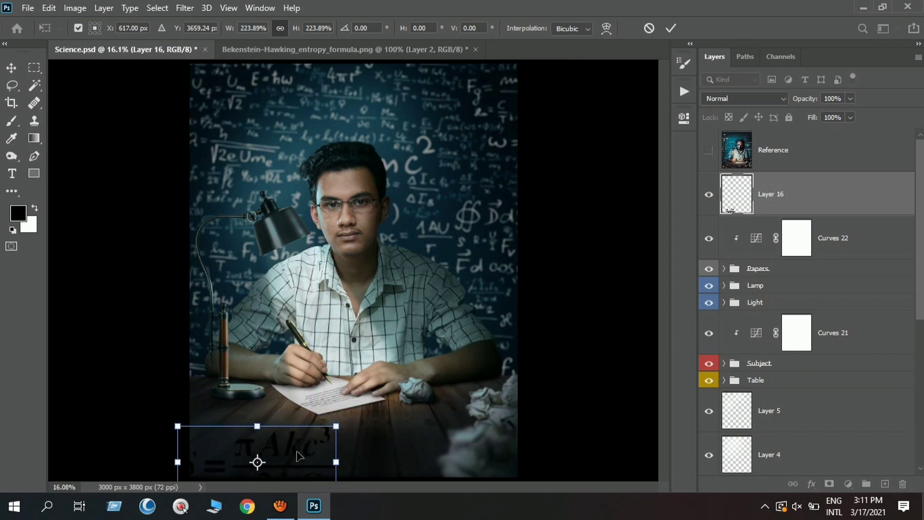
{"action": "key", "text": "Return"}
{"action": "key", "text": "ctrl+t"}
{"action": "left_click_drag", "start_coordinate": [336, 426], "coordinate": [316, 435]}
{"action": "key", "text": "Return"}
Add a light peach Solid Color fill above the formula layer and clip it to that layer.
{"action": "left_click", "coordinate": [847, 484]}
{"action": "left_click", "coordinate": [825, 258]}
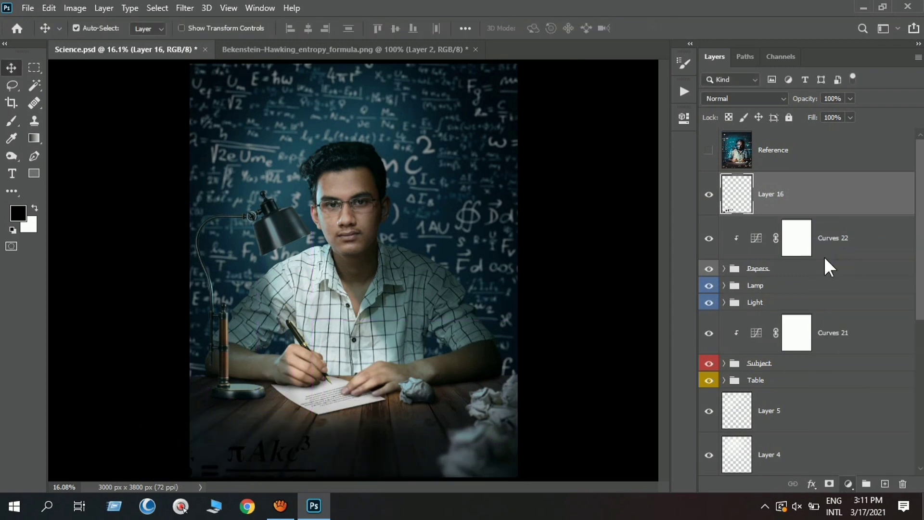
{"action": "left_click", "coordinate": [744, 275]}
{"action": "left_click", "coordinate": [604, 117]}
{"action": "left_click", "coordinate": [864, 111]}
{"action": "right_click", "coordinate": [817, 194]}
{"action": "left_click", "coordinate": [726, 258]}
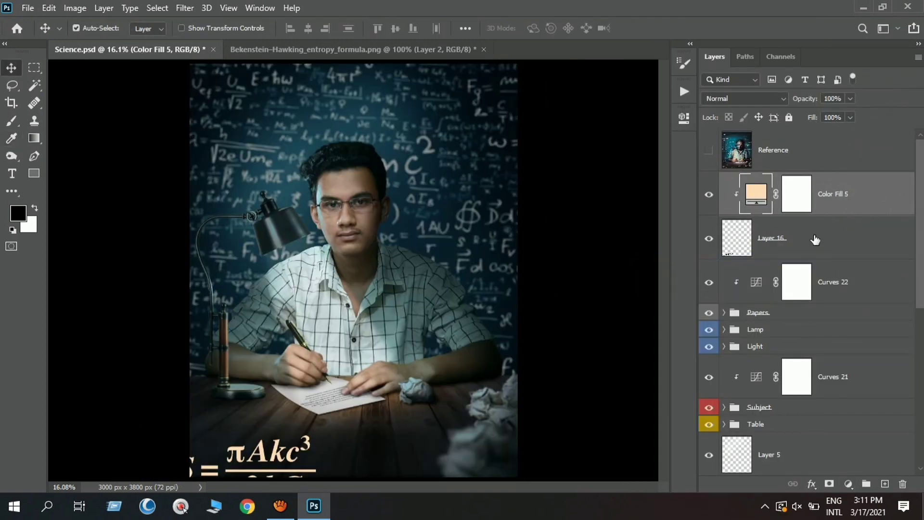
Apply a 15-pixel Gaussian Blur smart filter to the formula layer and nudge the formula slightly downward.
{"action": "left_click", "coordinate": [815, 239]}
{"action": "left_click", "coordinate": [184, 8]}
{"action": "mouse_move", "coordinate": [330, 157]}
{"action": "left_click", "coordinate": [392, 213]}
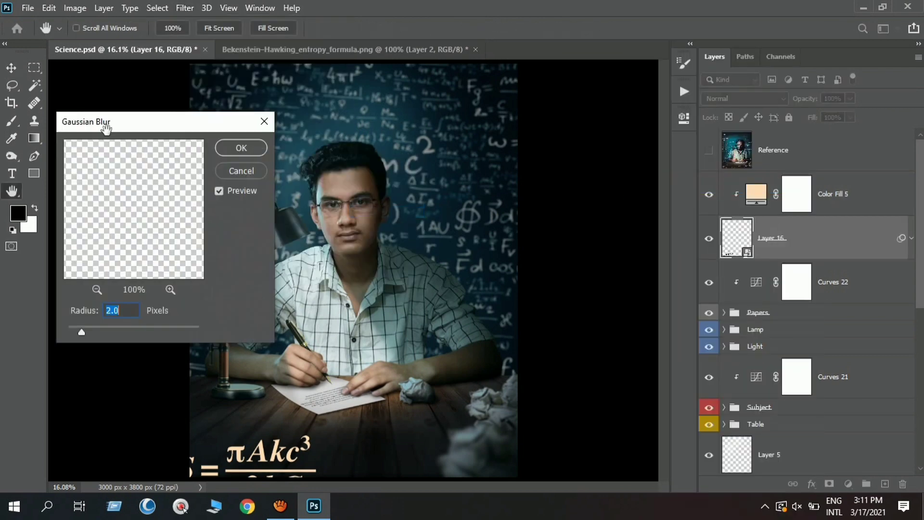
{"action": "left_click_drag", "start_coordinate": [106, 129], "coordinate": [213, 129]}
{"action": "type", "text": "15"}
{"action": "left_click", "coordinate": [349, 147]}
{"action": "left_click_drag", "start_coordinate": [290, 462], "coordinate": [291, 468]}
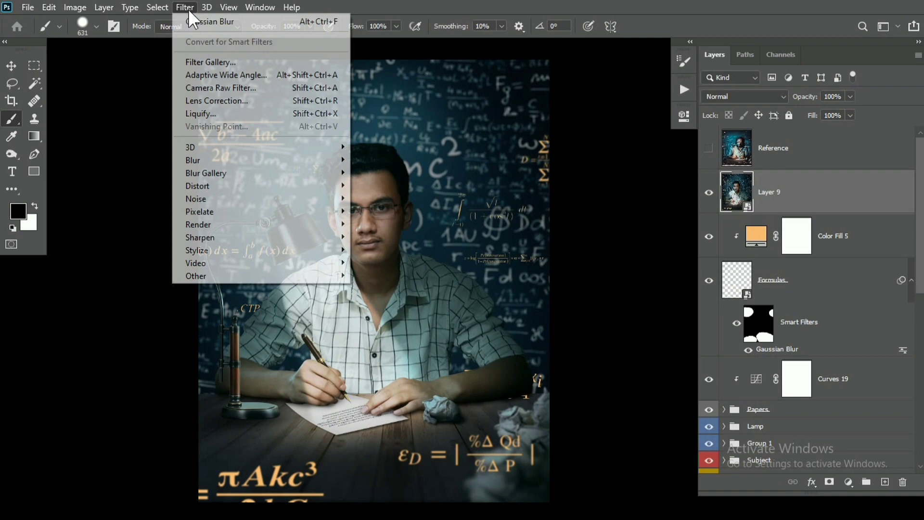
Start the Camera Raw Filter on Layer 9 and set Temperature to -4 and Tint to -4.
{"action": "key", "text": "Escape"}
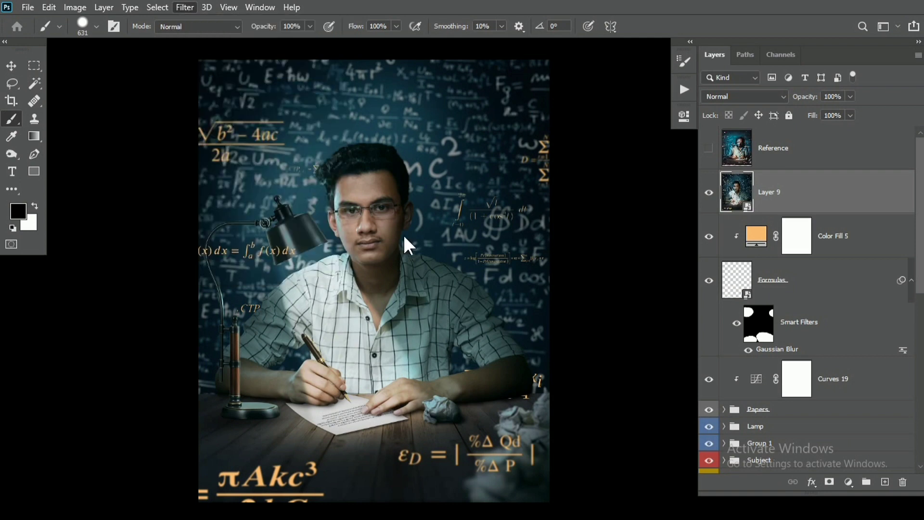
{"action": "key", "text": "ctrl+shift+a"}
{"action": "left_click_drag", "start_coordinate": [811, 262], "coordinate": [811, 264]}
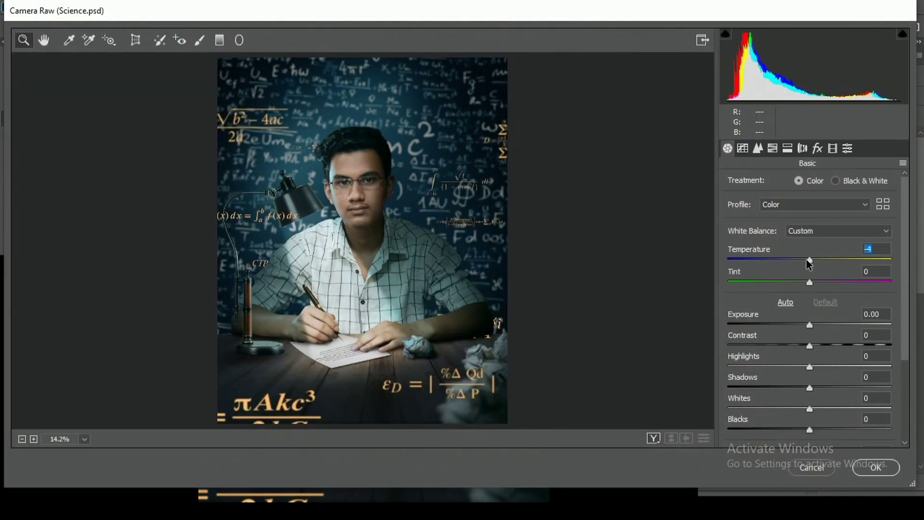
Set Contrast to +30, Highlights to -68, Shadows to +85, Whites to -9 and Blacks to -20 in Camera Raw.
{"action": "left_click_drag", "start_coordinate": [758, 335], "coordinate": [773, 334]}
{"action": "mouse_move", "coordinate": [755, 355]}
{"action": "left_mouse_down"}
{"action": "mouse_move", "coordinate": [776, 355]}
{"action": "mouse_move", "coordinate": [741, 356]}
{"action": "left_mouse_up"}
{"action": "left_click_drag", "start_coordinate": [761, 378], "coordinate": [804, 378]}
{"action": "left_click_drag", "start_coordinate": [743, 359], "coordinate": [726, 361]}
{"action": "left_click_drag", "start_coordinate": [740, 380], "coordinate": [738, 381]}
{"action": "left_click_drag", "start_coordinate": [736, 421], "coordinate": [719, 423]}
{"action": "left_click_drag", "start_coordinate": [742, 399], "coordinate": [745, 355]}
Set Texture to +4, Clarity to +3 and Dehaze to -5, and raise Vibrance in Camera Raw.
{"action": "scroll", "coordinate": [751, 387], "scroll_direction": "down", "scroll_amount": 3}
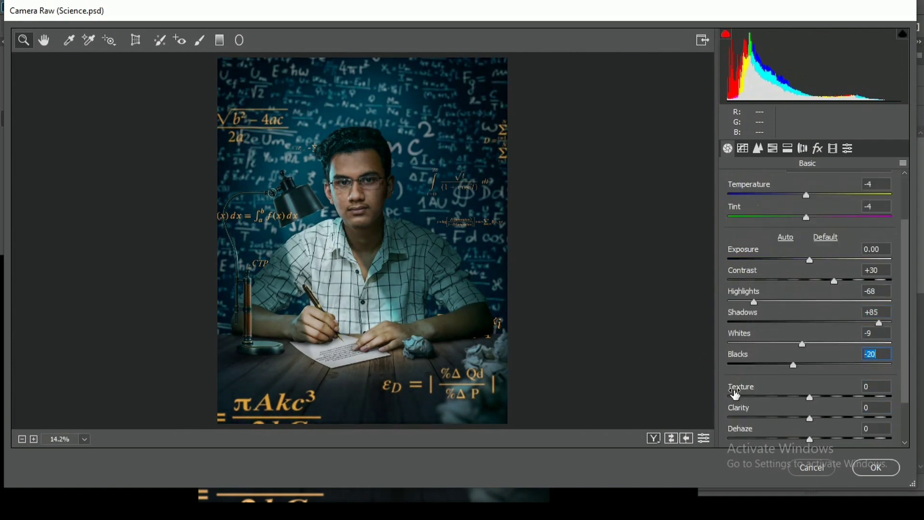
{"action": "left_click_drag", "start_coordinate": [740, 409], "coordinate": [738, 409]}
{"action": "scroll", "coordinate": [730, 394], "scroll_direction": "down", "scroll_amount": 2}
{"action": "left_click_drag", "start_coordinate": [737, 387], "coordinate": [738, 398]}
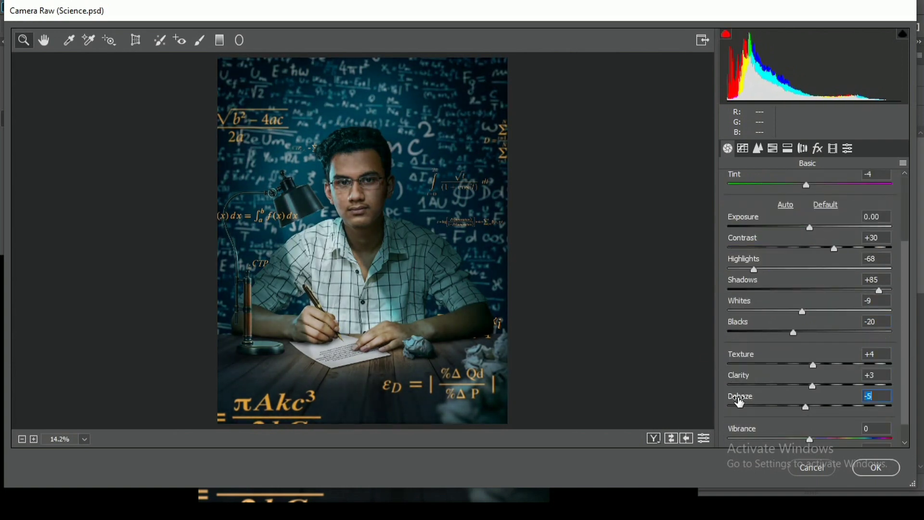
{"action": "mouse_move", "coordinate": [753, 429]}
{"action": "left_mouse_down"}
{"action": "mouse_move", "coordinate": [786, 435]}
{"action": "mouse_move", "coordinate": [765, 432]}
{"action": "left_mouse_up"}
{"action": "scroll", "coordinate": [755, 428], "scroll_direction": "down", "scroll_amount": 1}
Add points along the RGB point tone curve and lift its black point to an output of 7.
{"action": "left_click", "coordinate": [741, 150]}
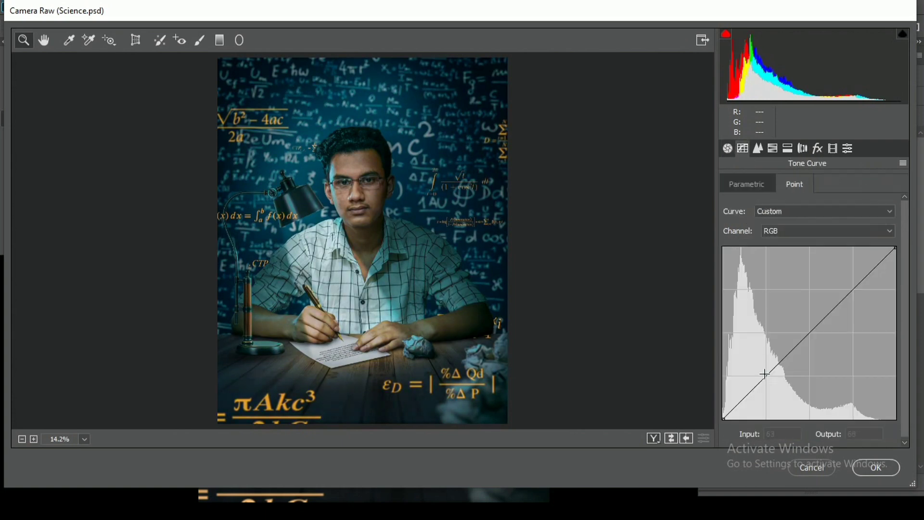
{"action": "left_click", "coordinate": [766, 375]}
{"action": "left_click", "coordinate": [851, 290]}
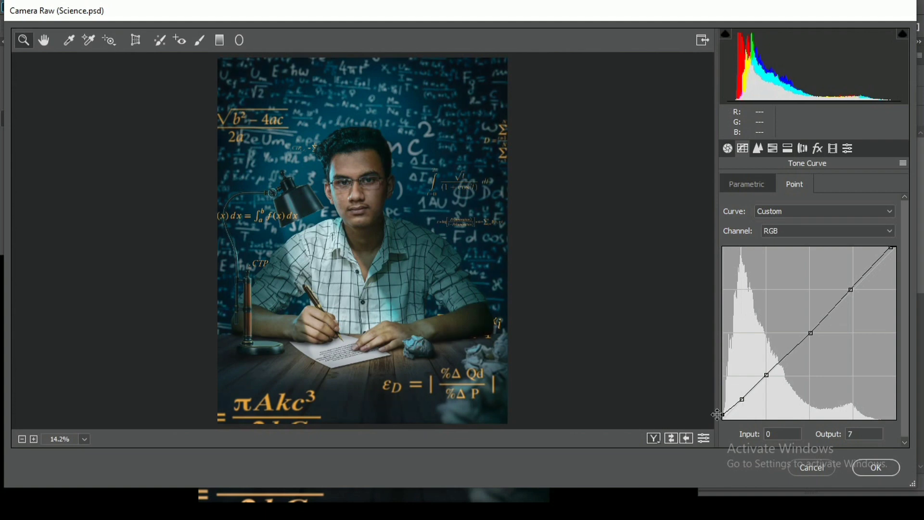
Raise the Yellows saturation slightly in the Camera Raw HSL adjustments.
{"action": "left_click", "coordinate": [759, 149]}
{"action": "left_click", "coordinate": [773, 148]}
{"action": "left_click", "coordinate": [784, 185]}
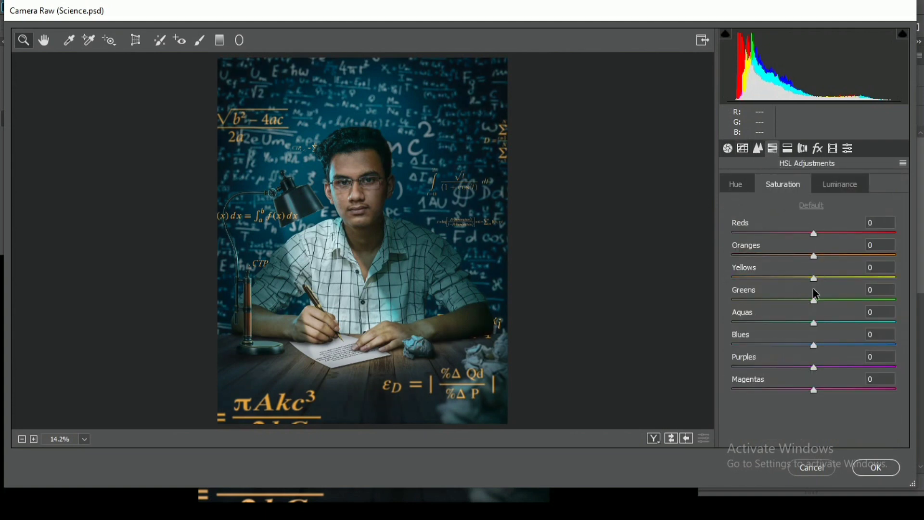
{"action": "left_click", "coordinate": [824, 278]}
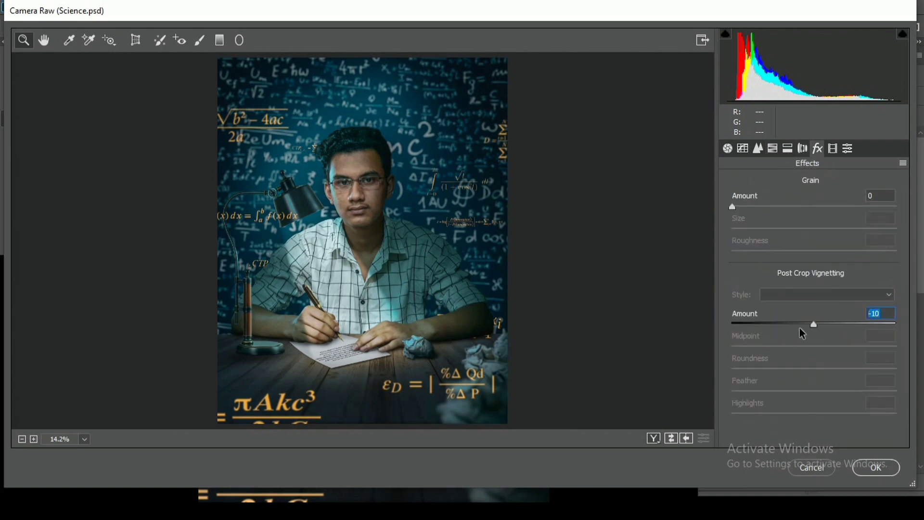
Add a post-crop vignette with Amount -11, Midpoint 0, Feather 100 and Highlights 100, and apply the Camera Raw filter.
{"action": "left_click_drag", "start_coordinate": [799, 328], "coordinate": [765, 328]}
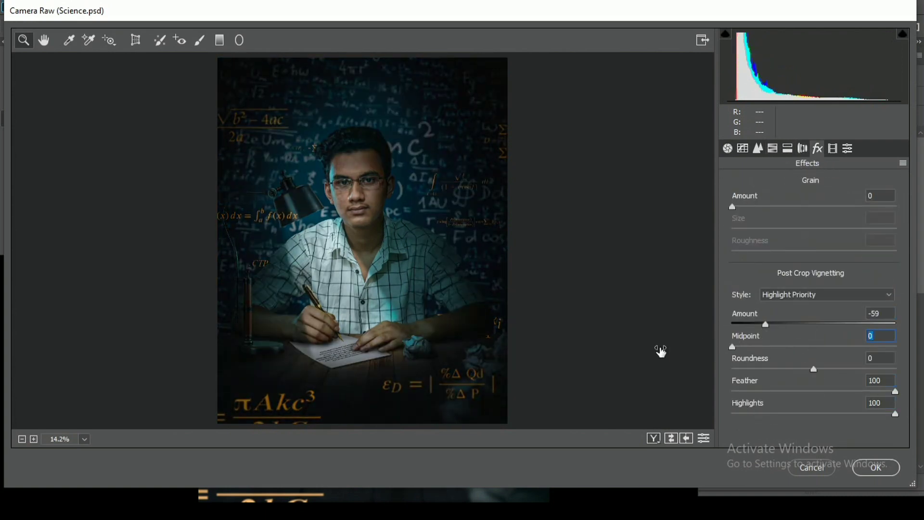
{"action": "left_click_drag", "start_coordinate": [758, 313], "coordinate": [781, 312]}
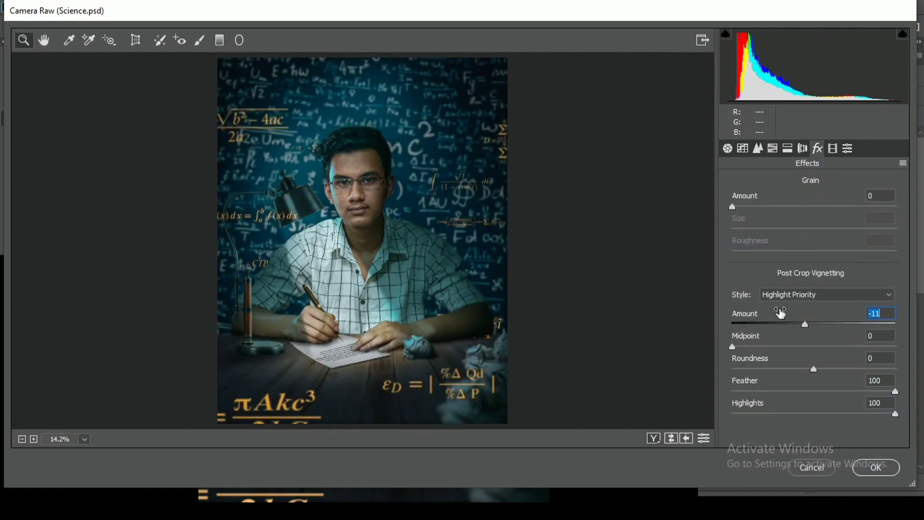
{"action": "key", "text": "Return"}
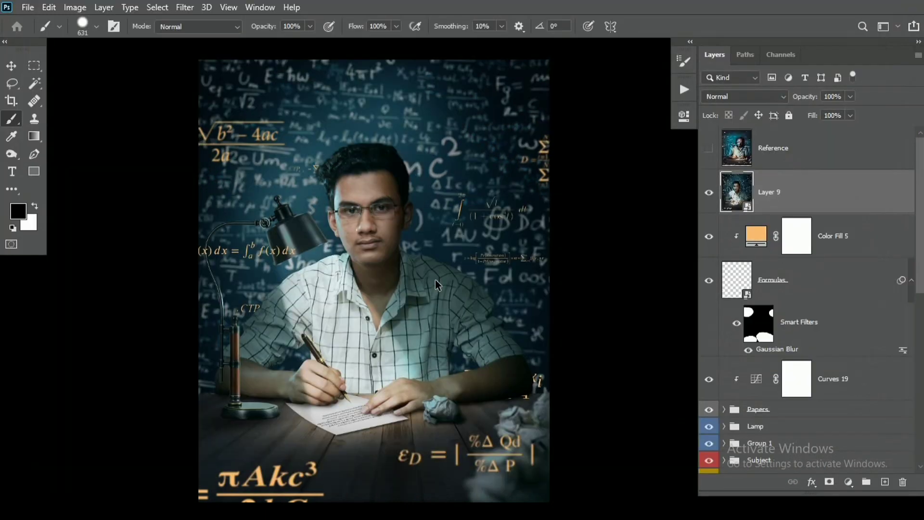
Delete the Reference layer and add a Hue/Saturation adjustment layer set to Soft Light with 20% opacity and 80% fill.
{"action": "left_click_drag", "start_coordinate": [790, 148], "coordinate": [902, 481]}
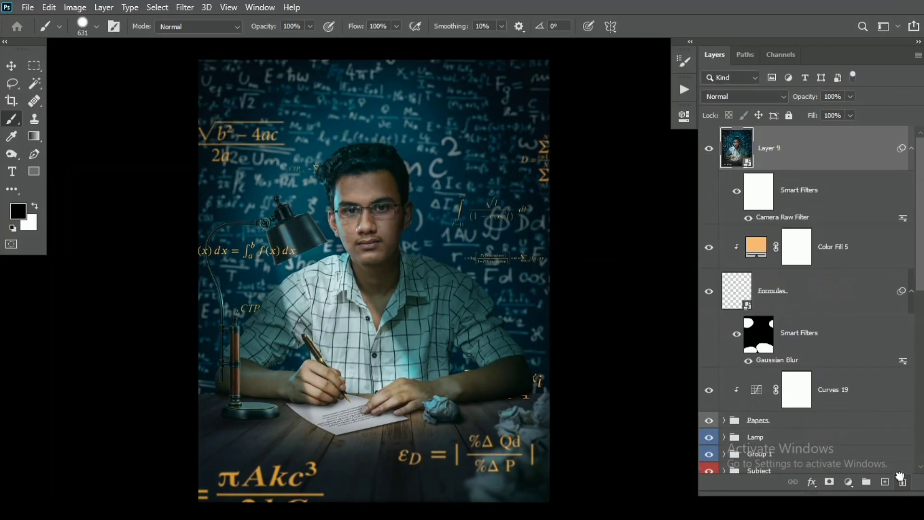
{"action": "left_click", "coordinate": [849, 481]}
{"action": "left_click", "coordinate": [836, 349]}
{"action": "left_click", "coordinate": [704, 95]}
{"action": "left_click", "coordinate": [711, 266]}
{"action": "left_click", "coordinate": [647, 111]}
{"action": "left_click", "coordinate": [838, 95]}
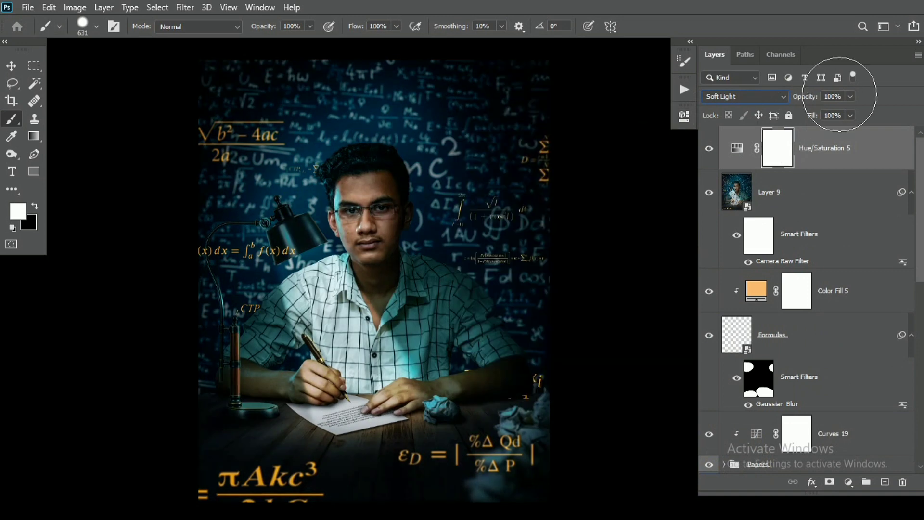
{"action": "type", "text": "20"}
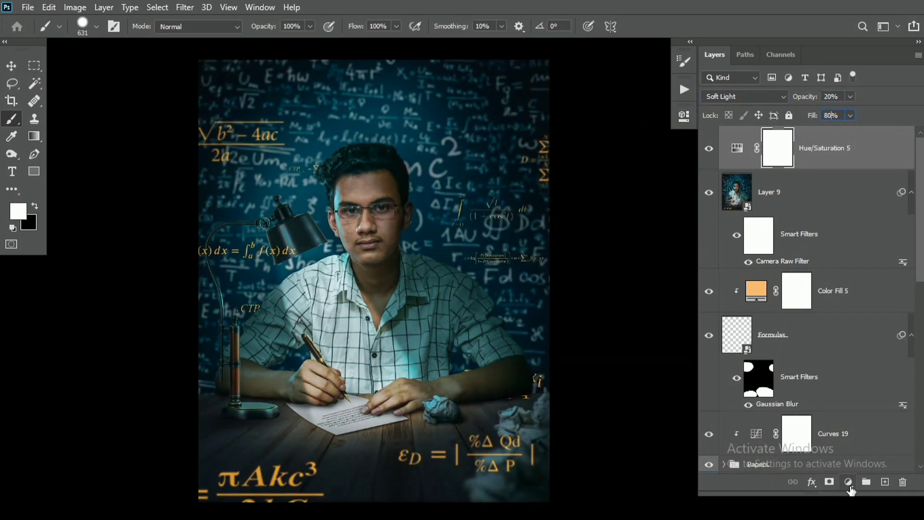
Add a Selective Color adjustment layer, lower the Black value slightly for the Blacks, and set the layer's opacity to 20%.
{"action": "left_click", "coordinate": [849, 481]}
{"action": "left_click", "coordinate": [850, 476]}
{"action": "left_click", "coordinate": [527, 169]}
{"action": "left_click", "coordinate": [549, 269]}
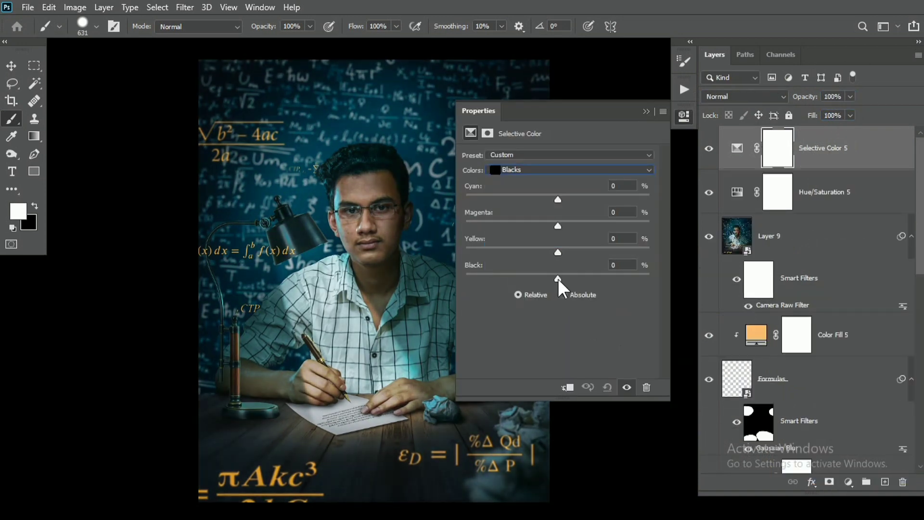
{"action": "left_click_drag", "start_coordinate": [558, 279], "coordinate": [556, 280]}
{"action": "left_click", "coordinate": [647, 111]}
{"action": "type", "text": "20"}
{"action": "left_click", "coordinate": [710, 150]}
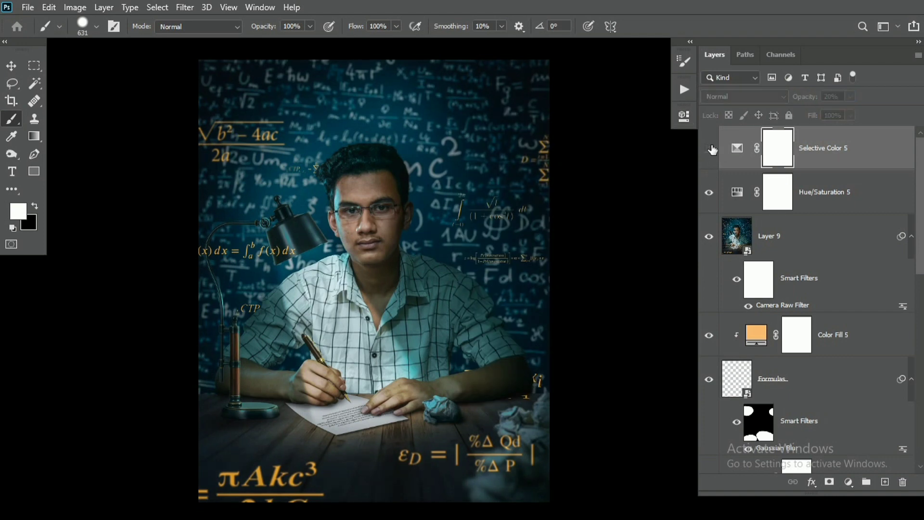
{"action": "key", "text": "ctrl+alt+shift+e"}
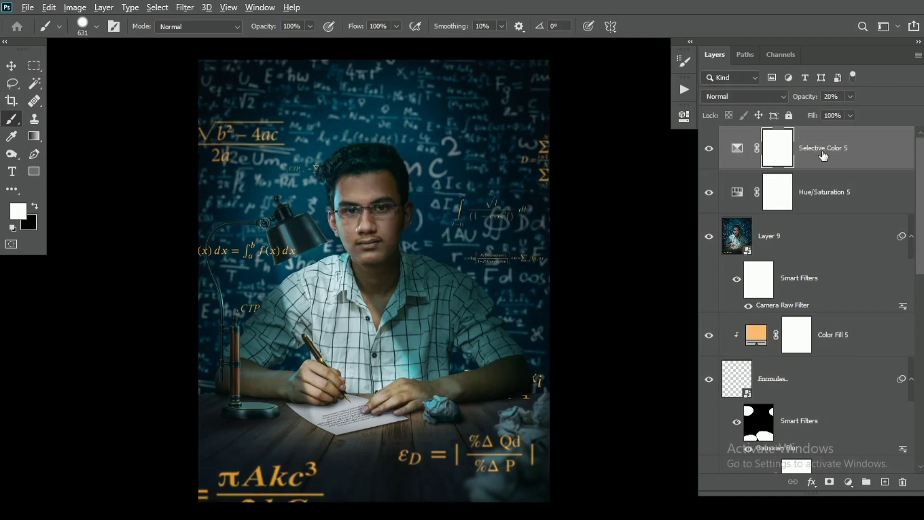
{"action": "key", "text": "ctrl+z"}
Hide the layers above Color Fill 5 and change the formulas' fill colour to a pale peach.
{"action": "left_click", "coordinate": [708, 149]}
{"action": "left_click", "coordinate": [709, 192]}
{"action": "double_click", "coordinate": [756, 334]}
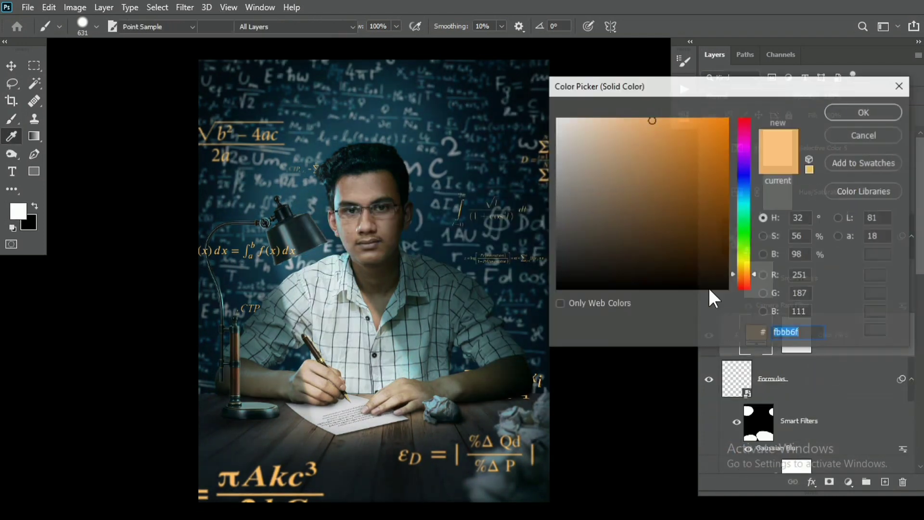
{"action": "left_click_drag", "start_coordinate": [606, 118], "coordinate": [595, 118]}
{"action": "key", "text": "Return"}
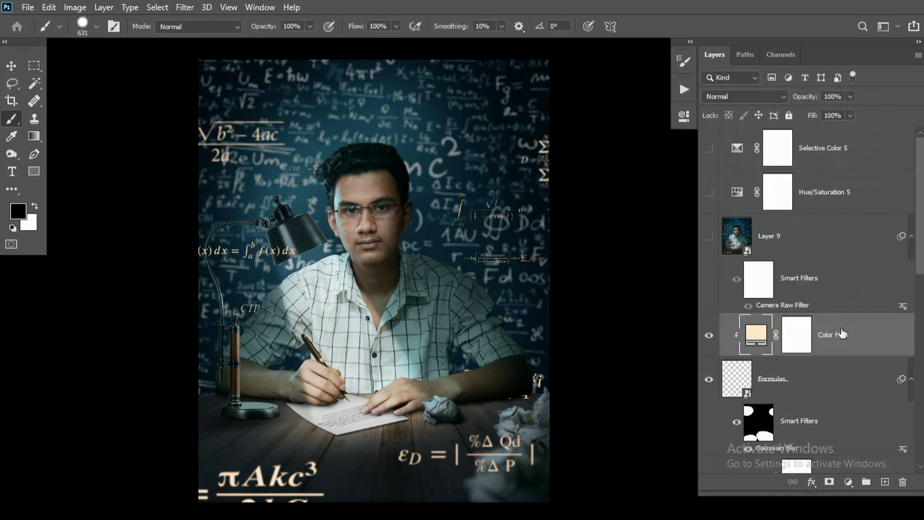
Stamp the visible layers into a new layer above Color Fill 5 and convert it to a smart object.
{"action": "key", "text": "ctrl+alt+shift+e"}
{"action": "right_click", "coordinate": [835, 331]}
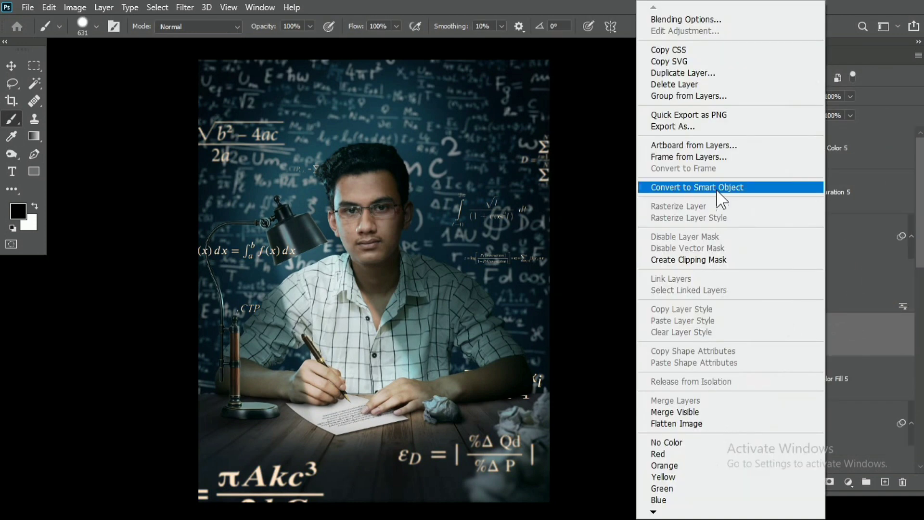
{"action": "left_click", "coordinate": [717, 188]}
Move the Camera Raw smart filter from Layer 9 onto the new stamped smart object and delete Layer 9.
{"action": "left_click_drag", "start_coordinate": [790, 305], "coordinate": [799, 337]}
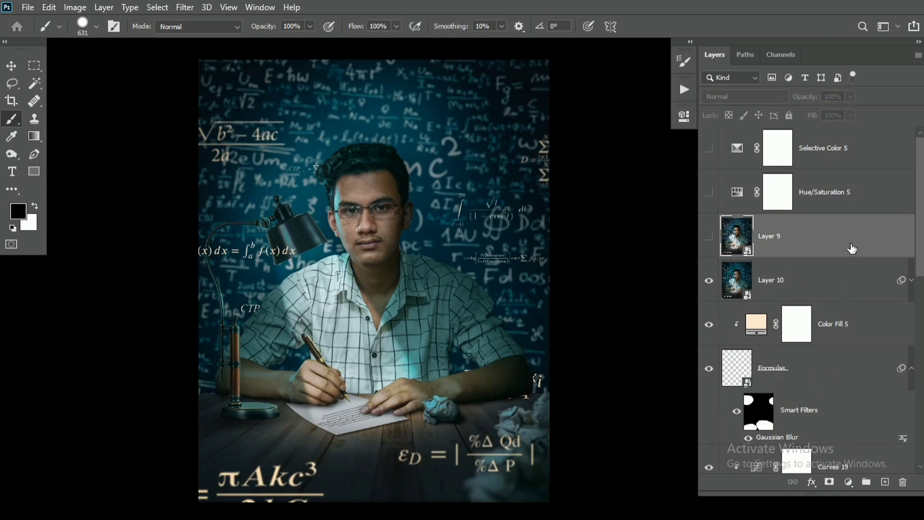
{"action": "key", "text": "Delete"}
Show the Hue/Saturation and Selective Color adjustment layers again and set Selective Color 5's opacity to 40%.
{"action": "left_click", "coordinate": [778, 148]}
{"action": "key", "text": "x"}
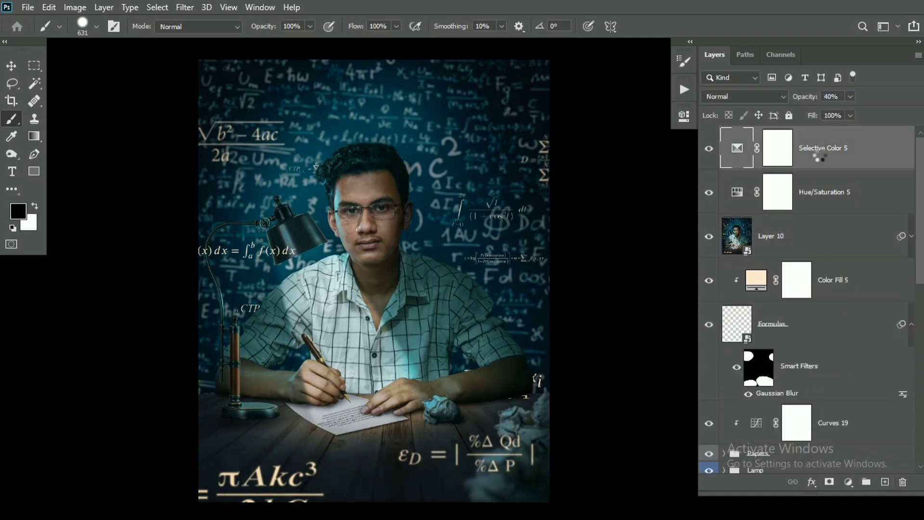
Sharpen the composite with a stamped, desaturated copy of the visible layers, filtered with High Pass and blended in Linear Light.
{"action": "key", "text": "ctrl+alt+shift+e"}
{"action": "key", "text": "ctrl+shift+u"}
{"action": "left_click", "coordinate": [185, 7]}
{"action": "mouse_move", "coordinate": [207, 267]}
{"action": "left_click", "coordinate": [322, 280]}
{"action": "left_click", "coordinate": [532, 101]}
{"action": "left_click", "coordinate": [745, 96]}
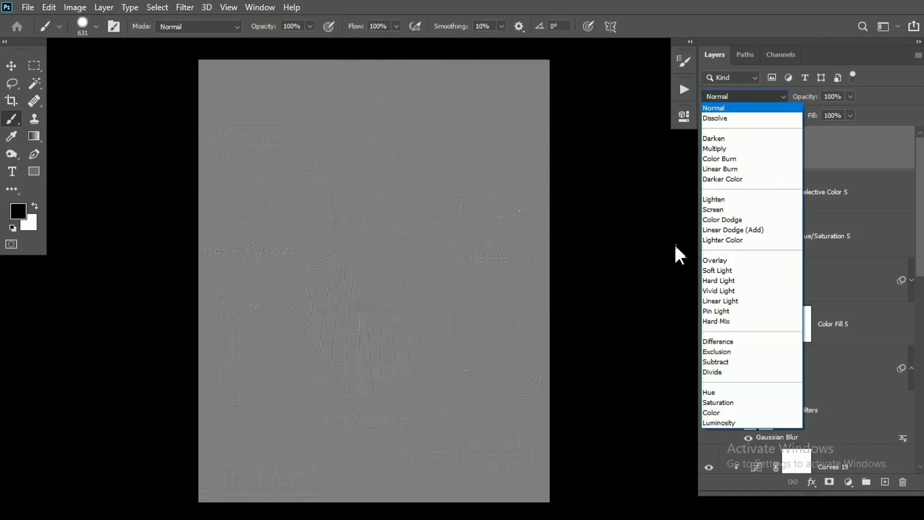
{"action": "left_click", "coordinate": [721, 301]}
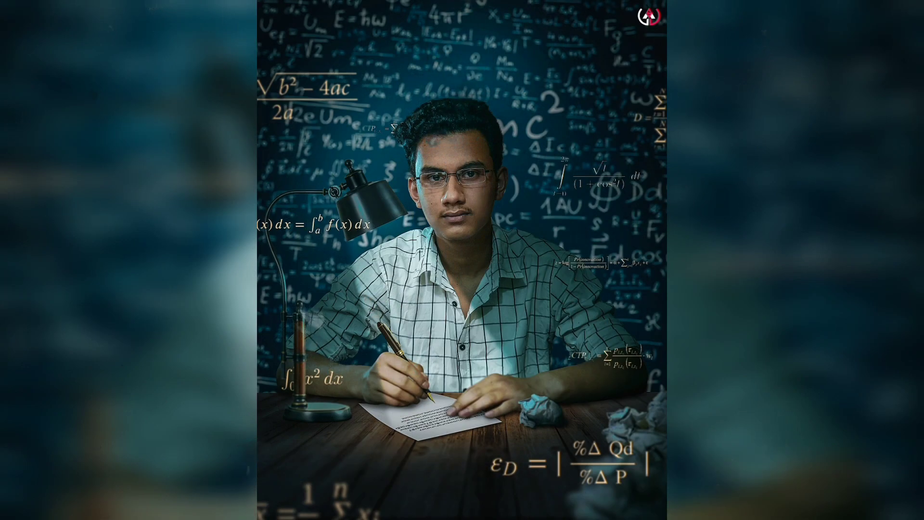